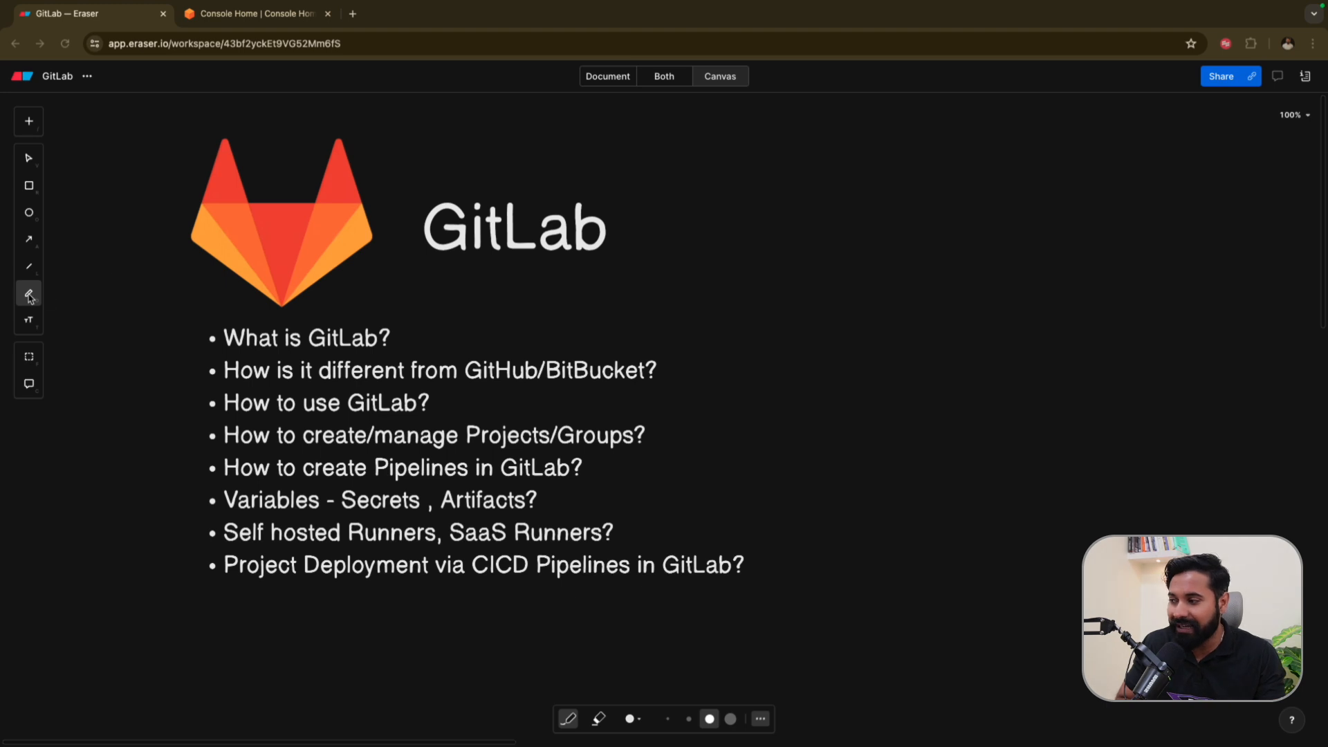
# - Bracket the first three agenda bullets together, then open a new tab and enter 'gitlab'
pyautogui.moveTo(196, 336)
pyautogui.mouseDown()
pyautogui.moveTo(180, 403)
pyautogui.moveTo(211, 411)
pyautogui.moveTo(173, 439)
pyautogui.moveTo(195, 503)
pyautogui.moveTo(163, 578)
pyautogui.moveTo(186, 579)
pyautogui.mouseUp()
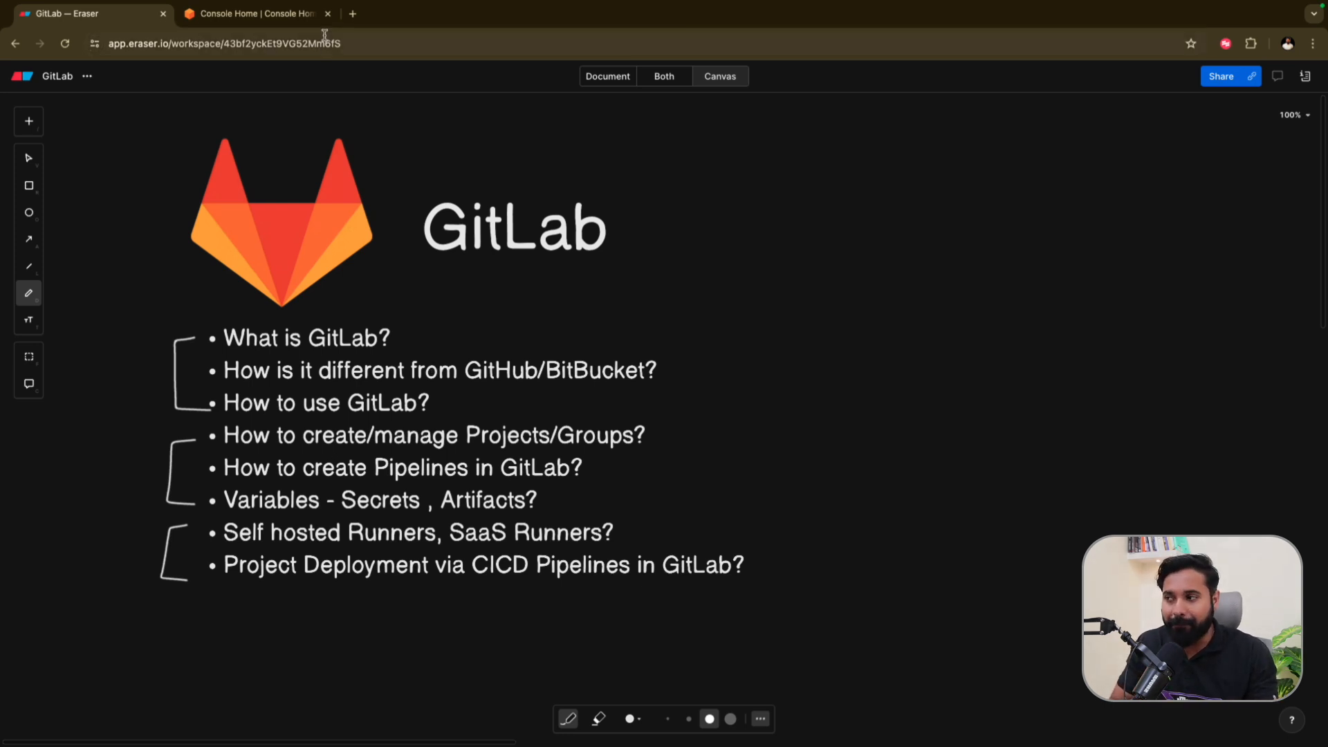
pyautogui.click(352, 13)
pyautogui.write('git')
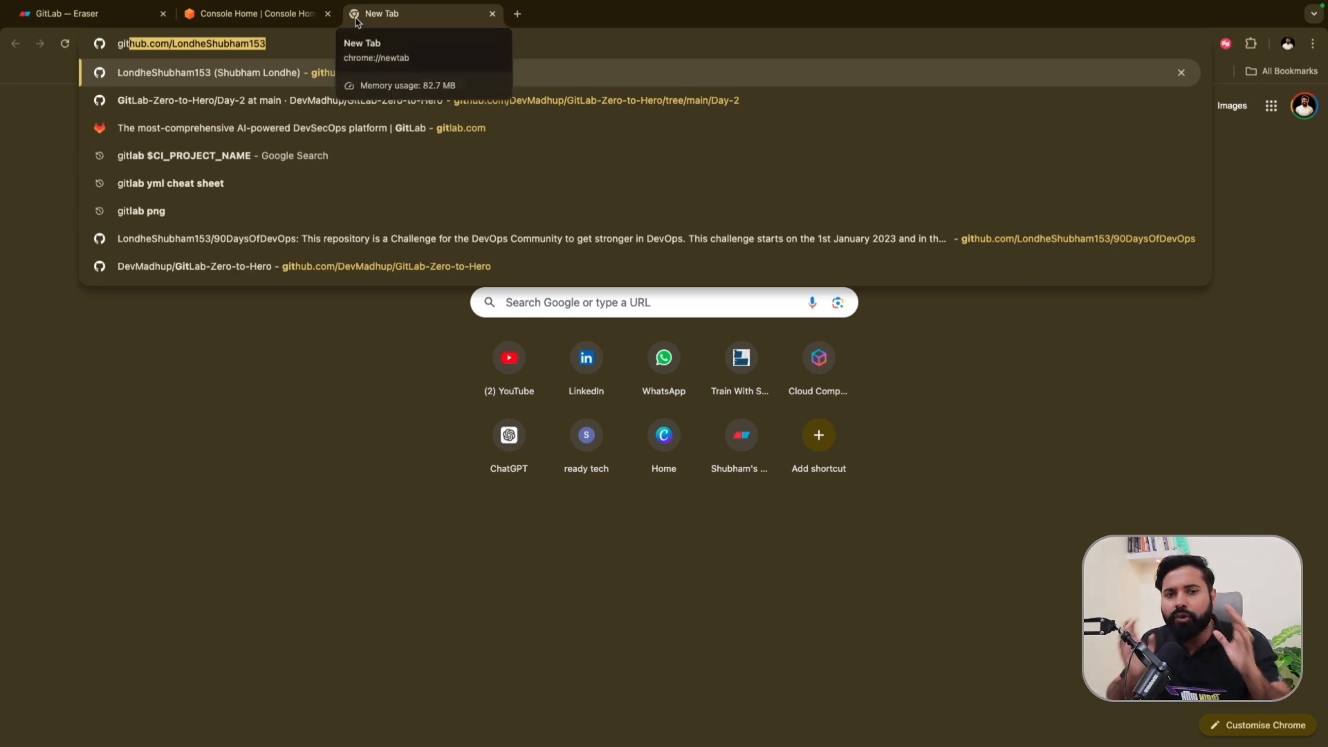
pyautogui.write('lab')
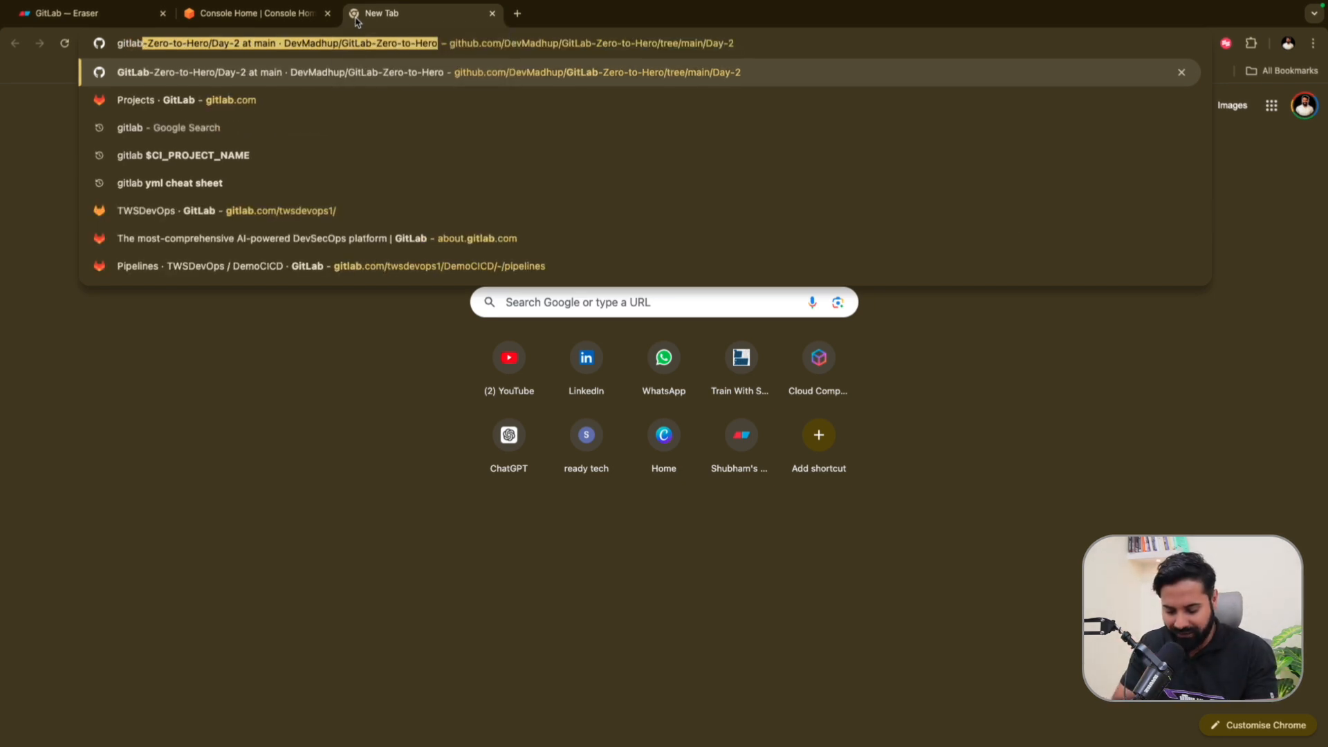
# - Load the about.gitlab.com homepage in the new tab, then return to the Eraser whiteboard
pyautogui.press('Down')
pyautogui.press('Return')
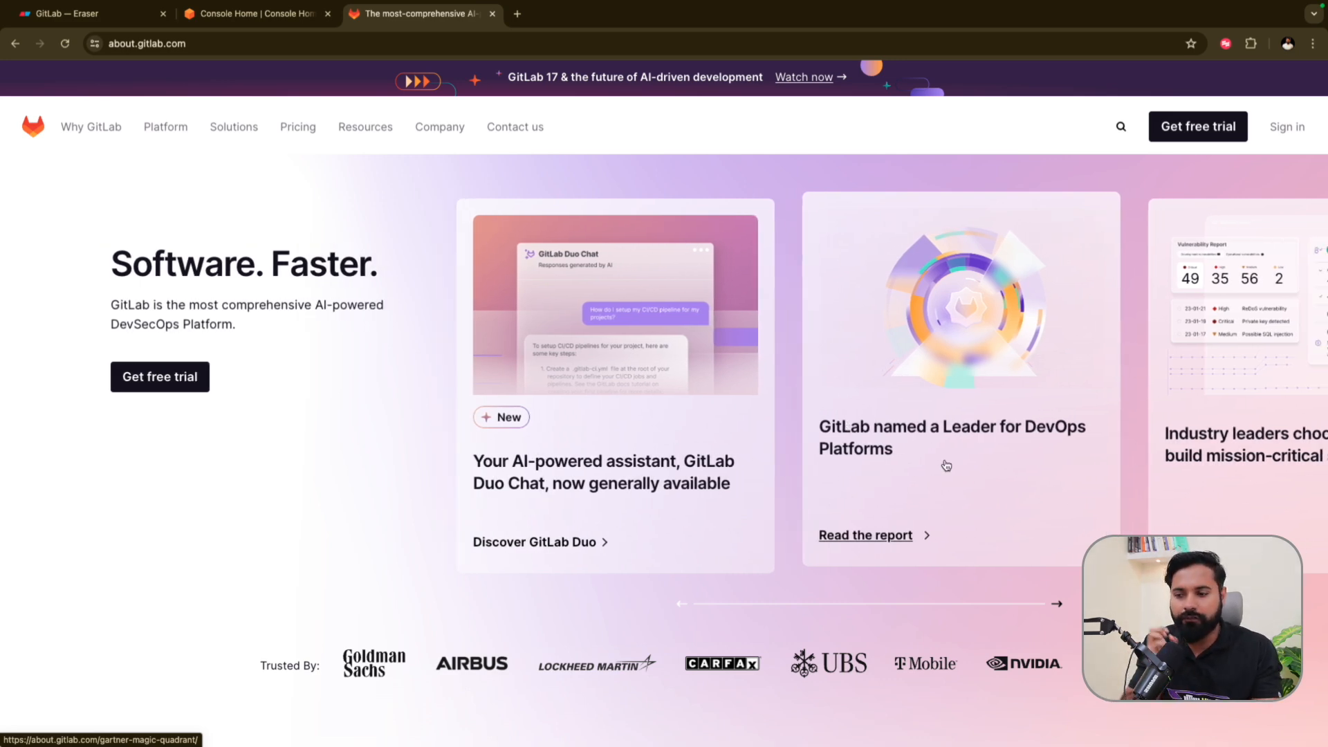
pyautogui.click(133, 15)
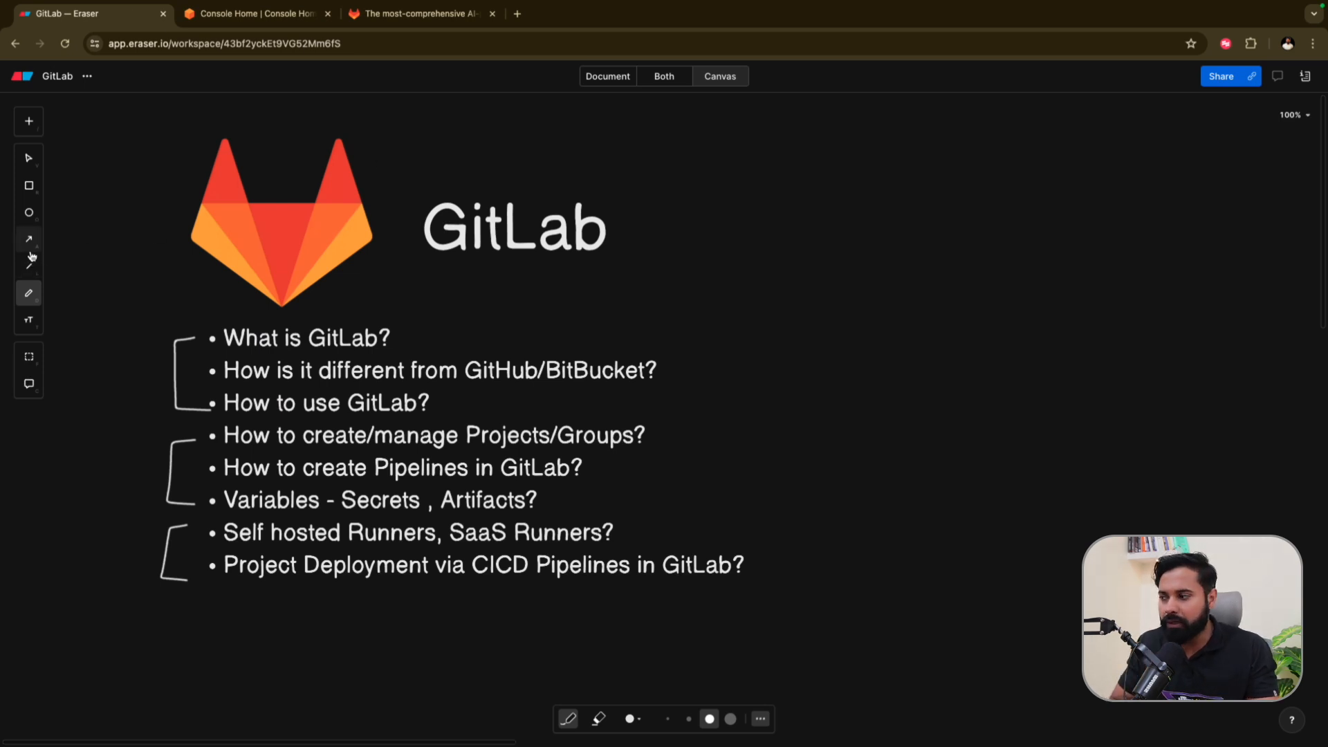
# - With the thickest pen, handwrite 'CI / CD' and an infinity loop beside the title, then underline GitLab
pyautogui.click(731, 718)
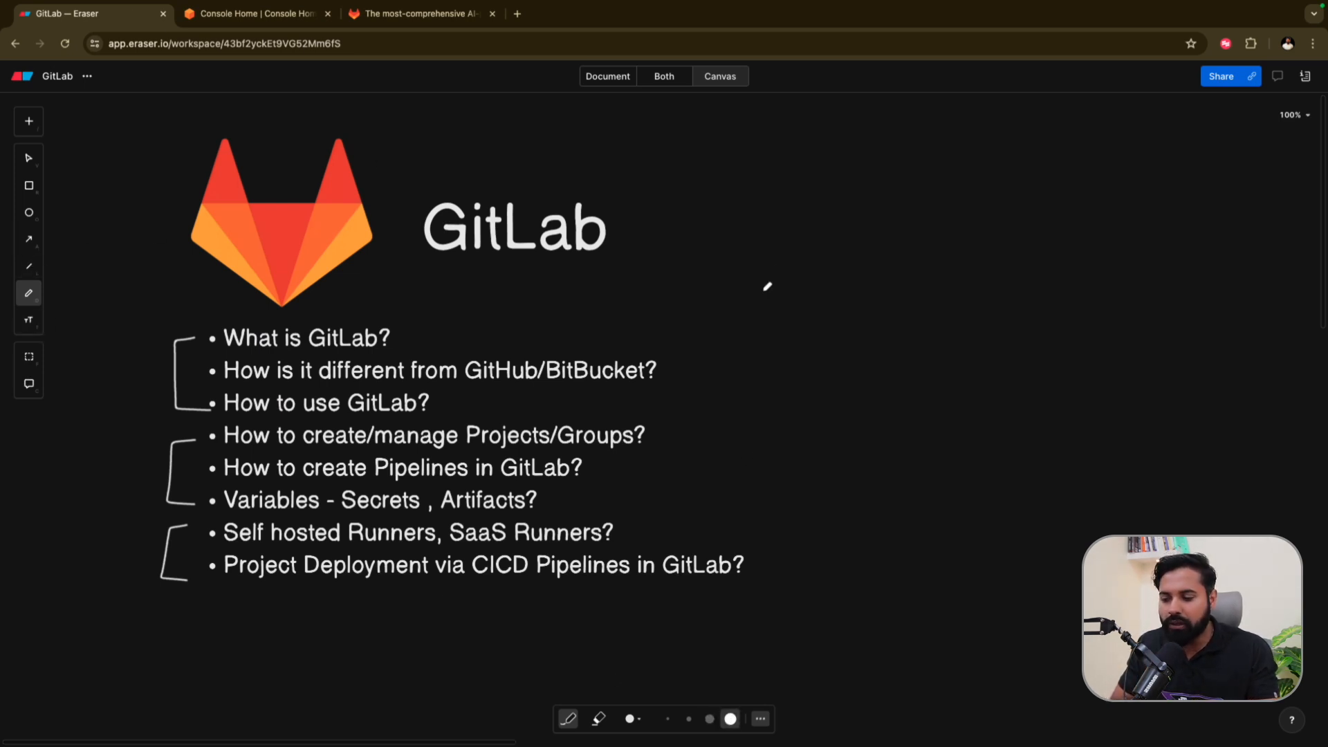
pyautogui.moveTo(821, 203)
pyautogui.mouseDown()
pyautogui.moveTo(767, 251)
pyautogui.moveTo(843, 251)
pyautogui.mouseUp()
pyautogui.moveTo(915, 172); pyautogui.dragTo(878, 279)
pyautogui.moveTo(948, 218)
pyautogui.mouseDown()
pyautogui.moveTo(955, 245)
pyautogui.moveTo(980, 205)
pyautogui.moveTo(968, 242)
pyautogui.mouseUp()
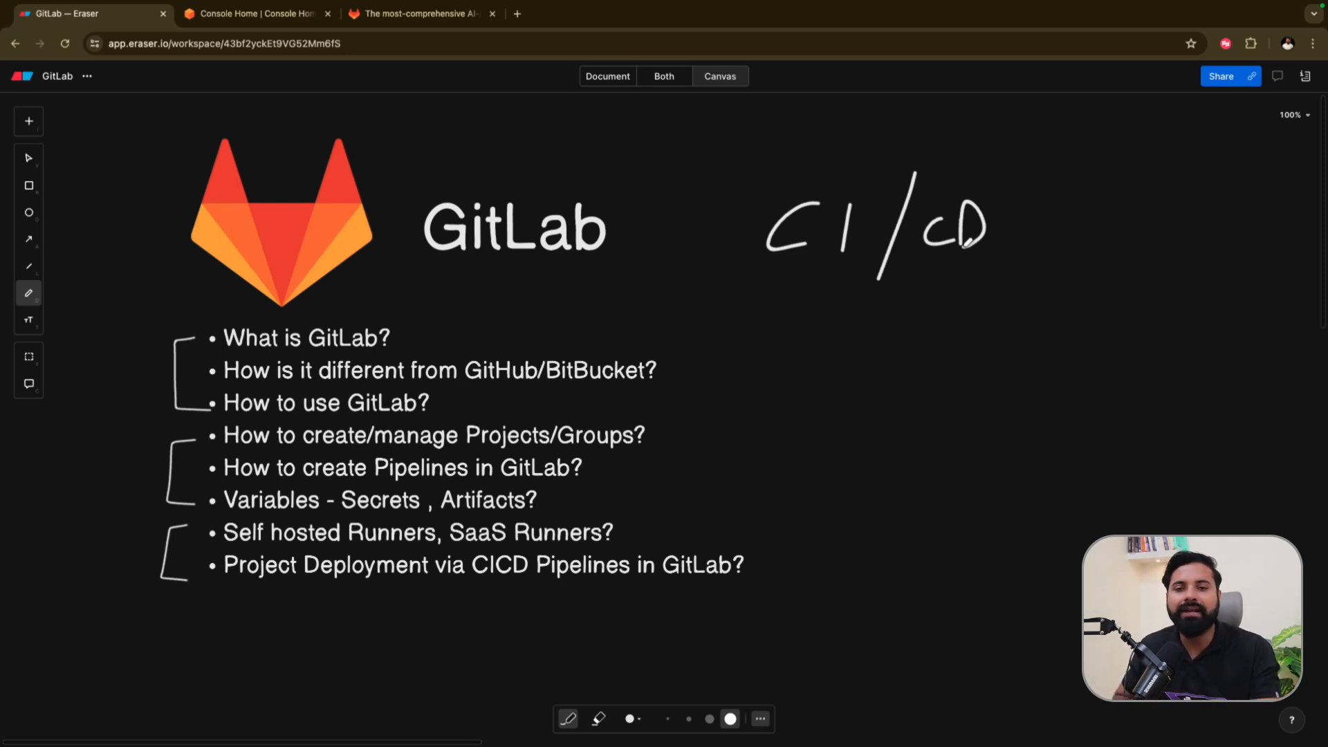
pyautogui.hscroll(5, 967, 241)
pyautogui.moveTo(937, 172)
pyautogui.mouseDown()
pyautogui.moveTo(877, 185)
pyautogui.moveTo(962, 232)
pyautogui.moveTo(1066, 196)
pyautogui.moveTo(996, 243)
pyautogui.moveTo(945, 177)
pyautogui.moveTo(928, 177)
pyautogui.mouseUp()
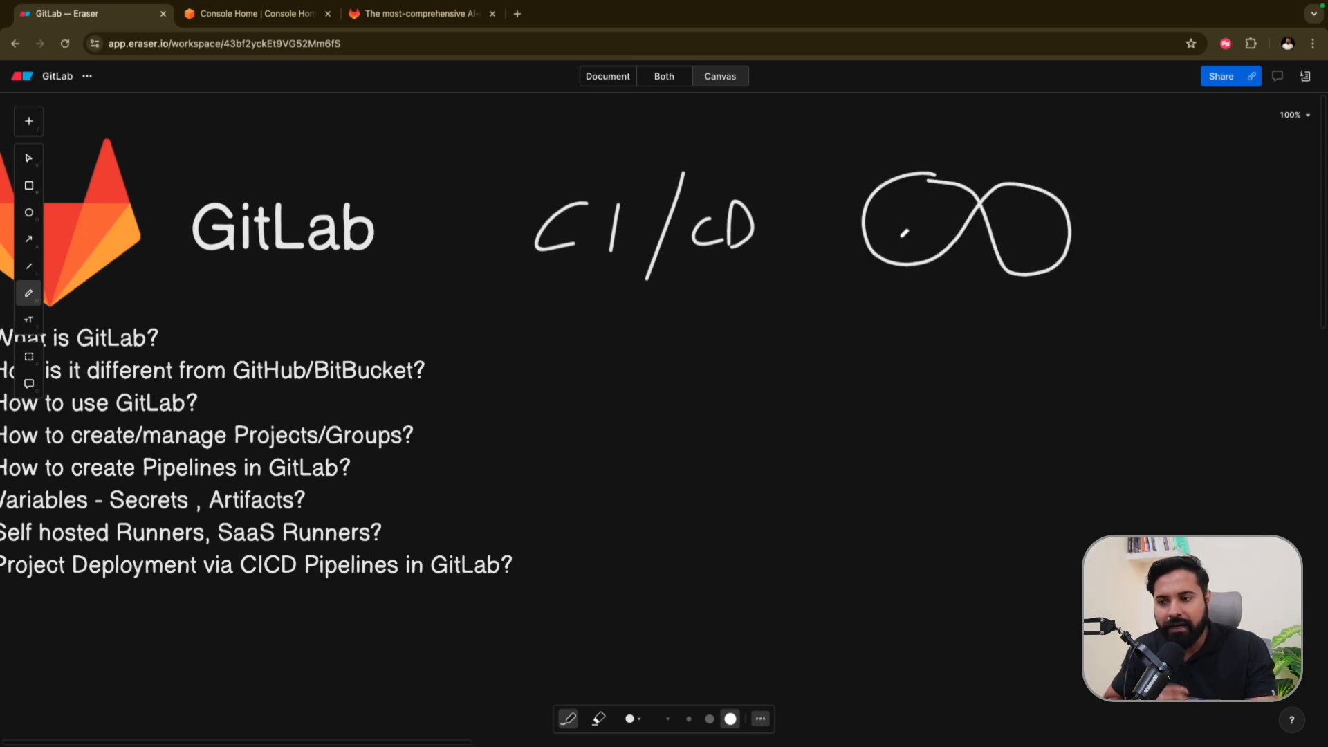
pyautogui.hscroll(-3, 903, 235)
pyautogui.moveTo(393, 266); pyautogui.dragTo(420, 262)
pyautogui.moveTo(395, 275); pyautogui.dragTo(414, 271)
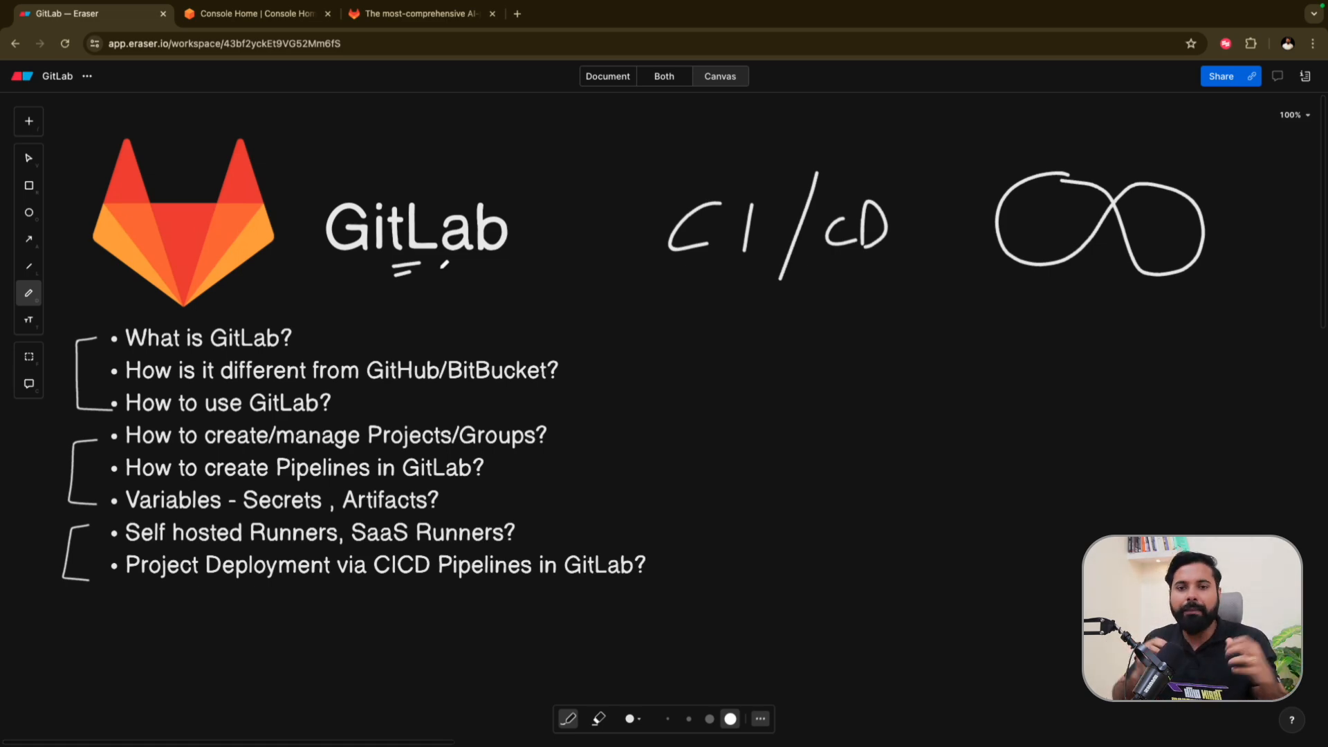
# - Double-underline the handwritten CI/CD and underline GitLab in the 'How to use GitLab?' bullet
pyautogui.moveTo(722, 284)
pyautogui.mouseDown()
pyautogui.moveTo(807, 277)
pyautogui.moveTo(805, 291)
pyautogui.mouseUp()
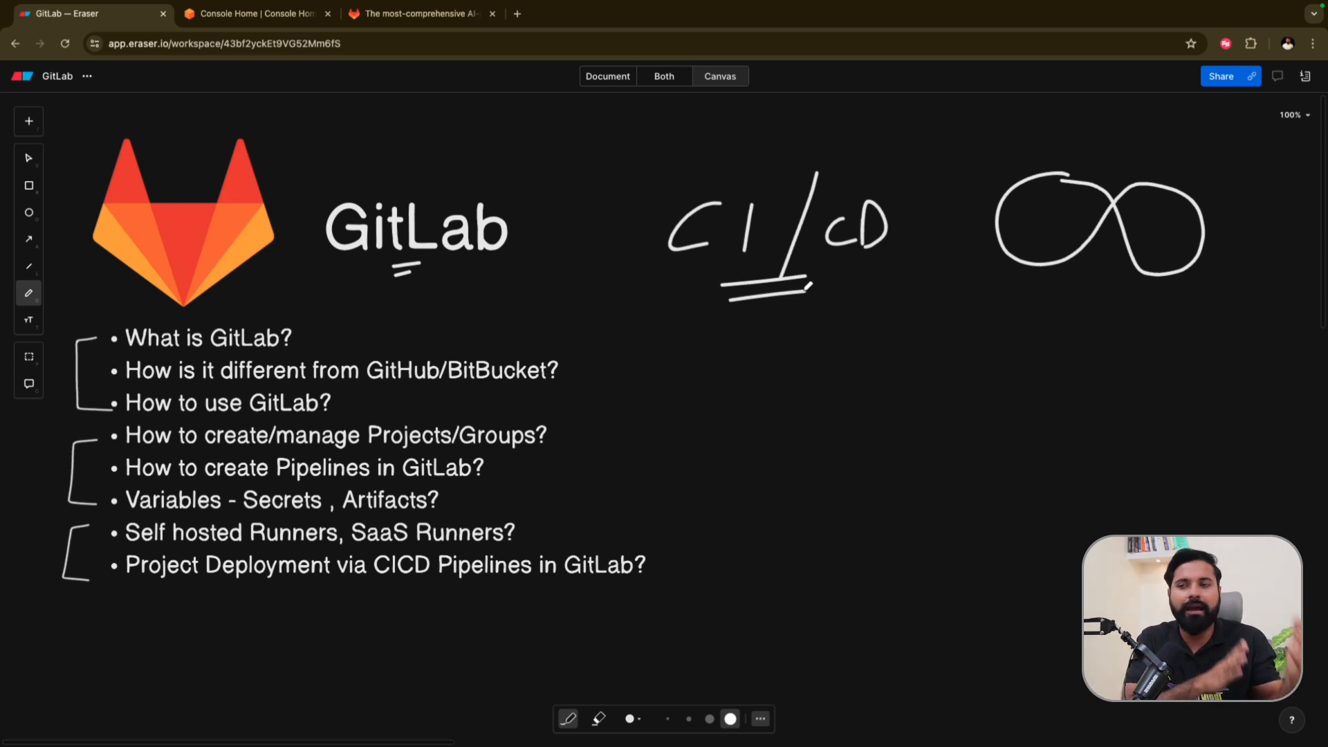
pyautogui.moveTo(267, 387); pyautogui.dragTo(287, 391)
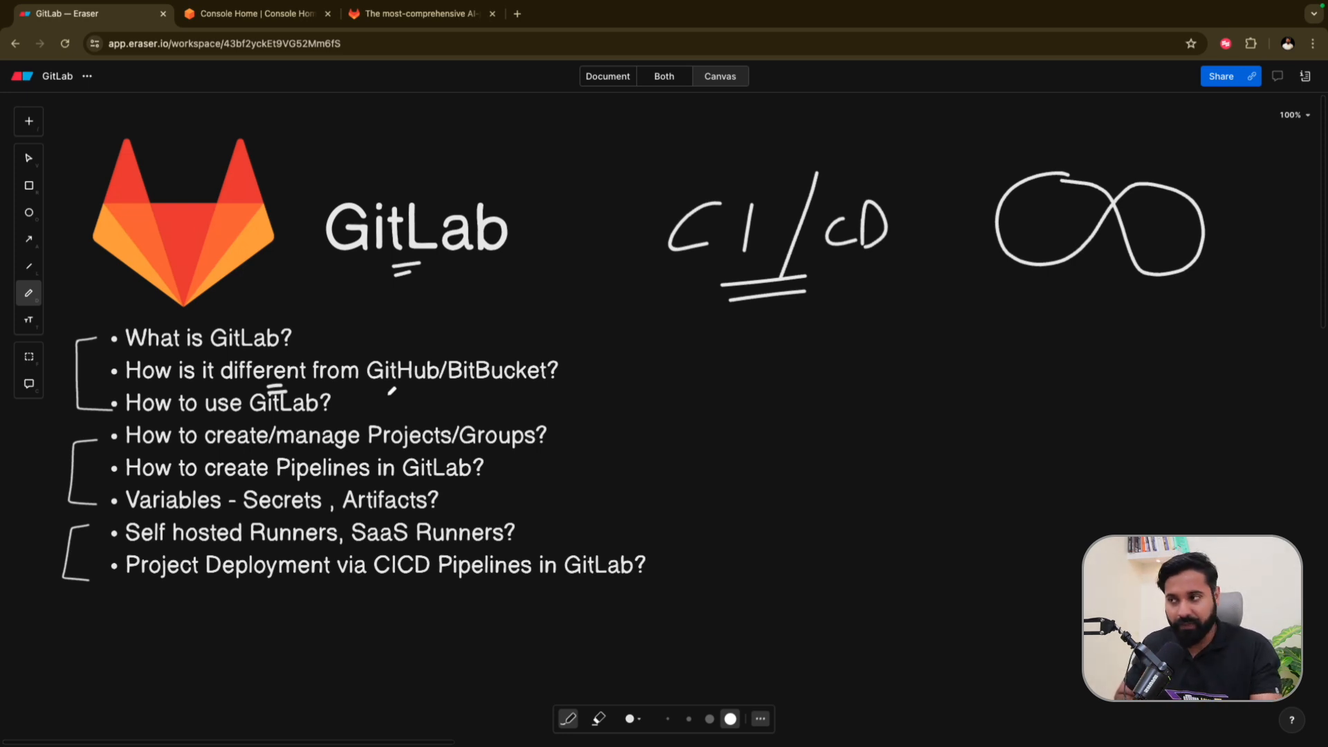
# - View the GitHub profile's repository list in a new tab, select the github.com address, and return to GitLab
pyautogui.click(518, 14)
pyautogui.write('git')
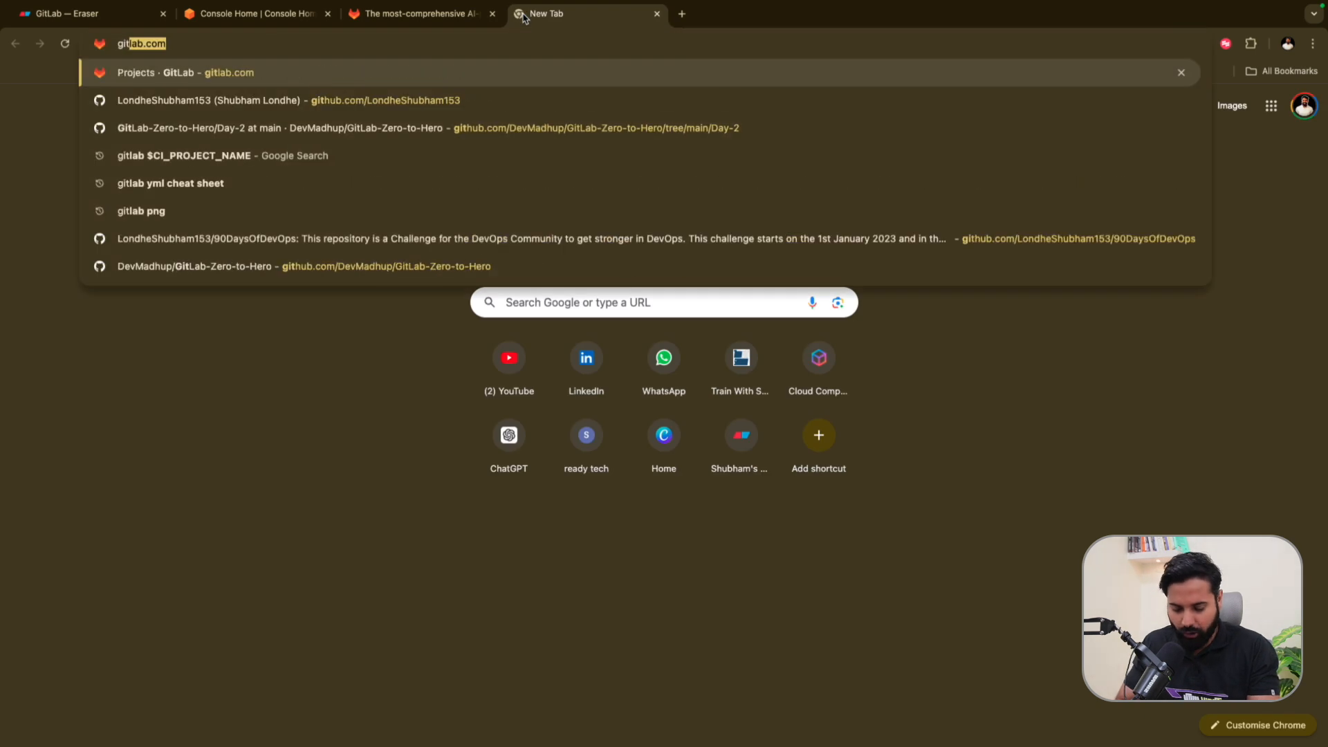
pyautogui.write('h')
pyautogui.press('Return')
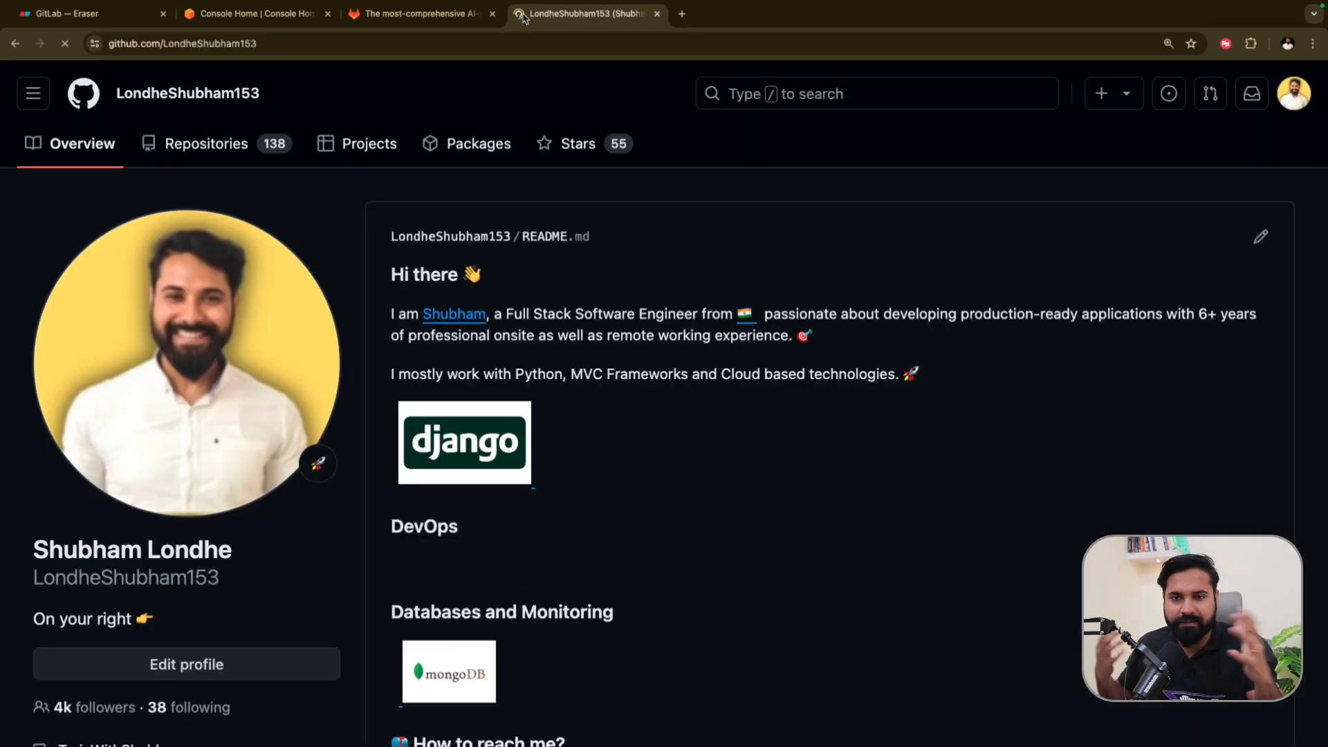
pyautogui.click(201, 143)
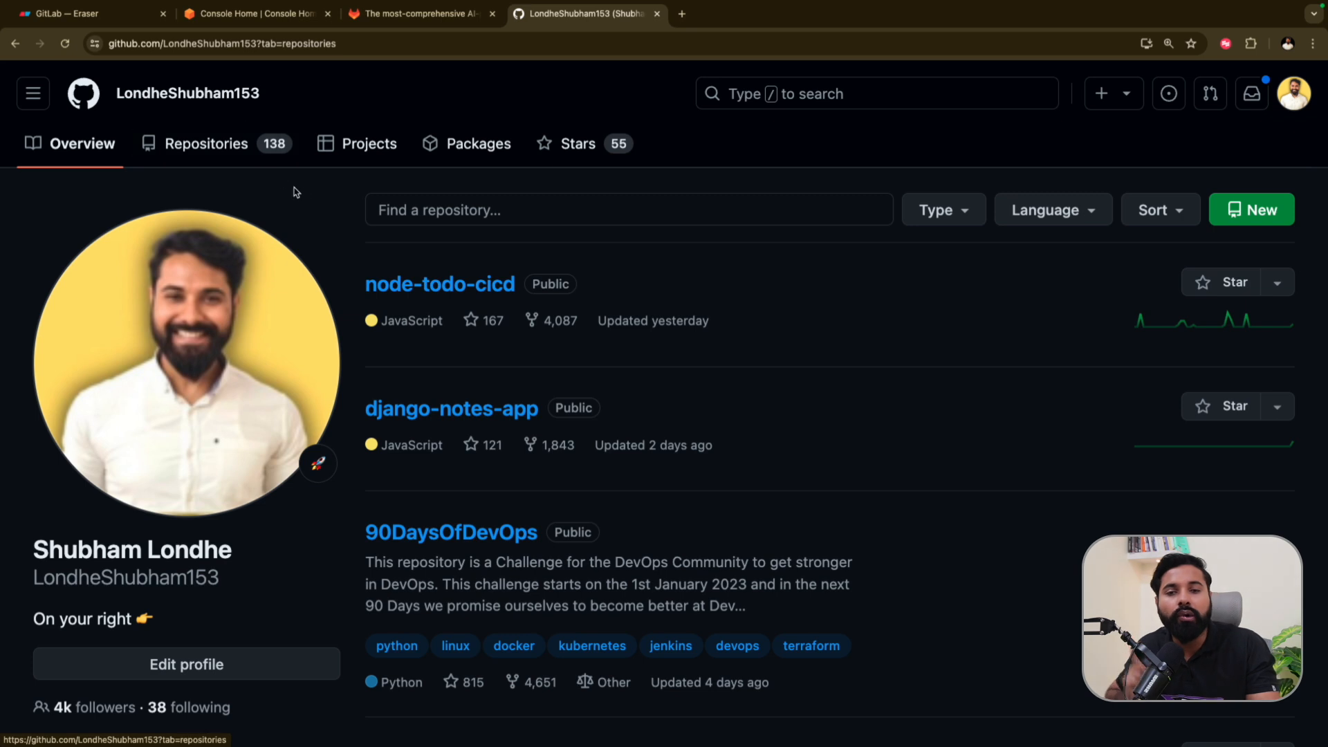
pyautogui.click(153, 44)
pyautogui.moveTo(160, 44); pyautogui.dragTo(109, 44)
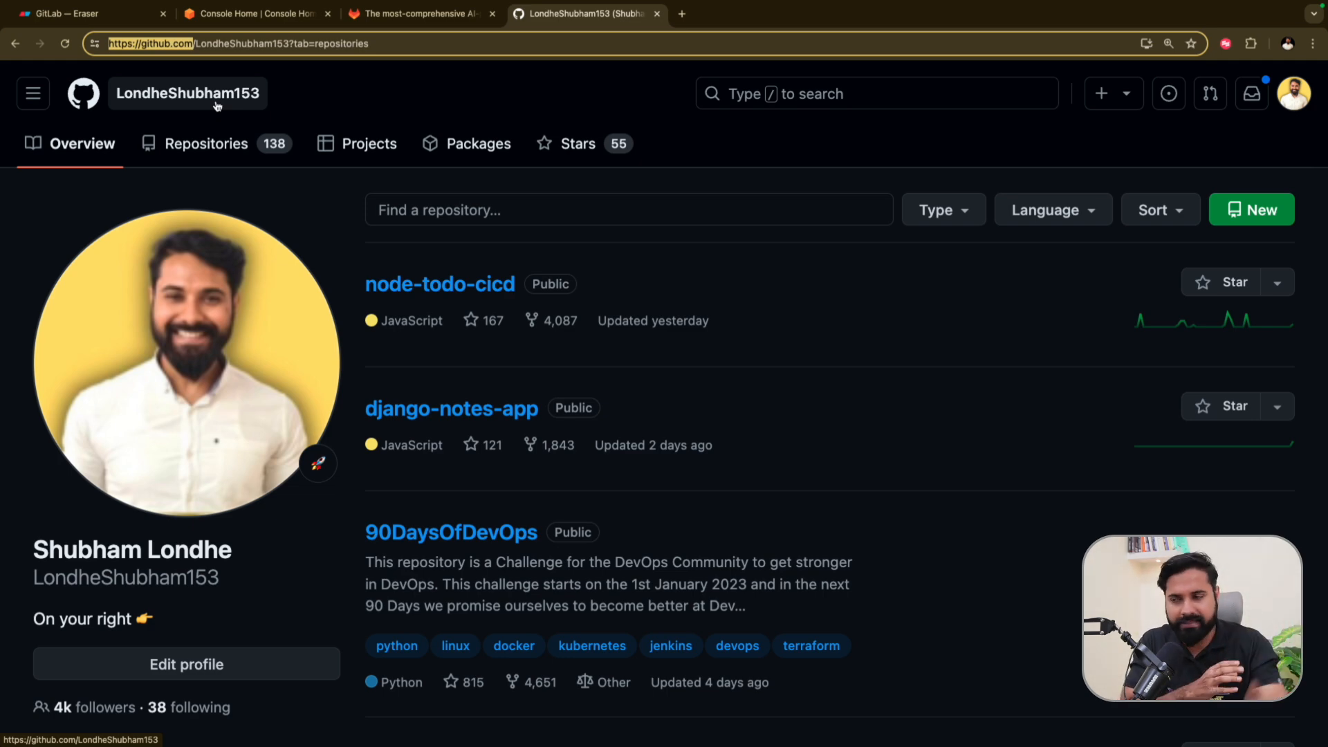
pyautogui.click(420, 13)
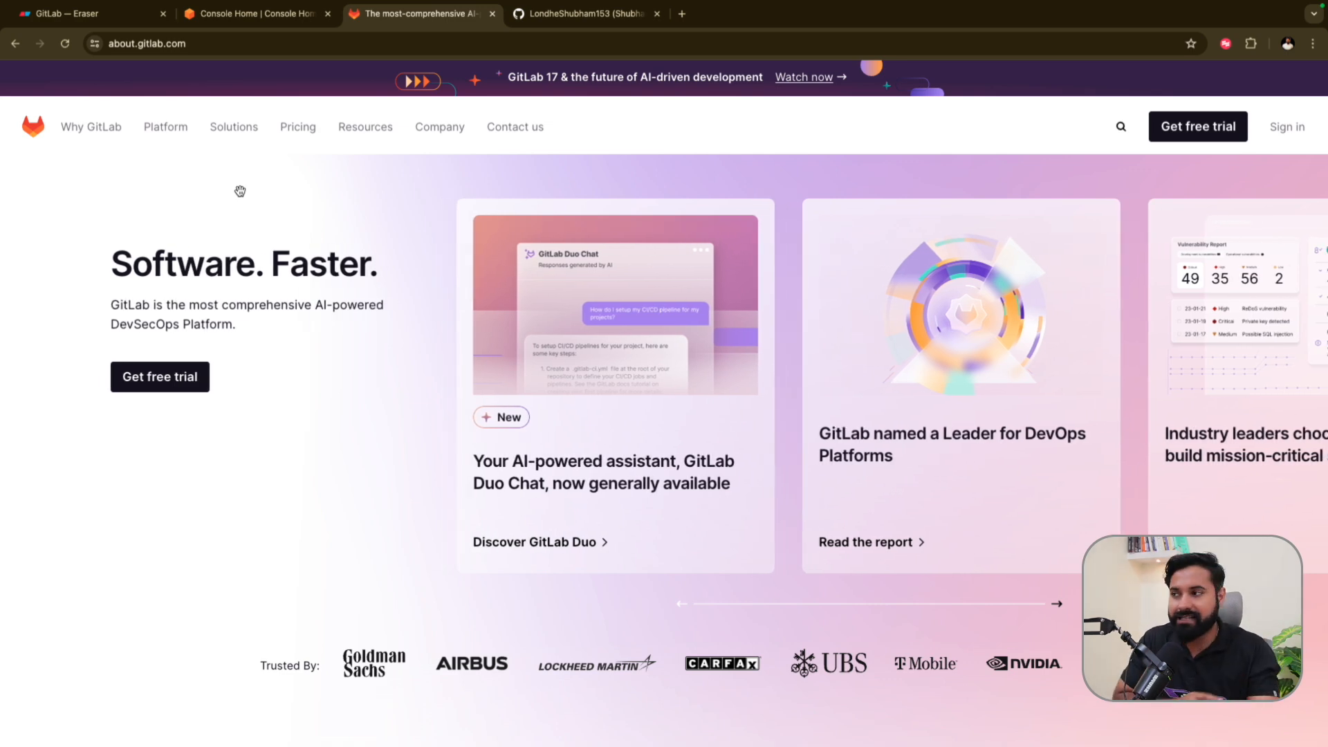
# - Go back to the Eraser tab, then open a new Chrome window under the other browser profile
pyautogui.click(111, 14)
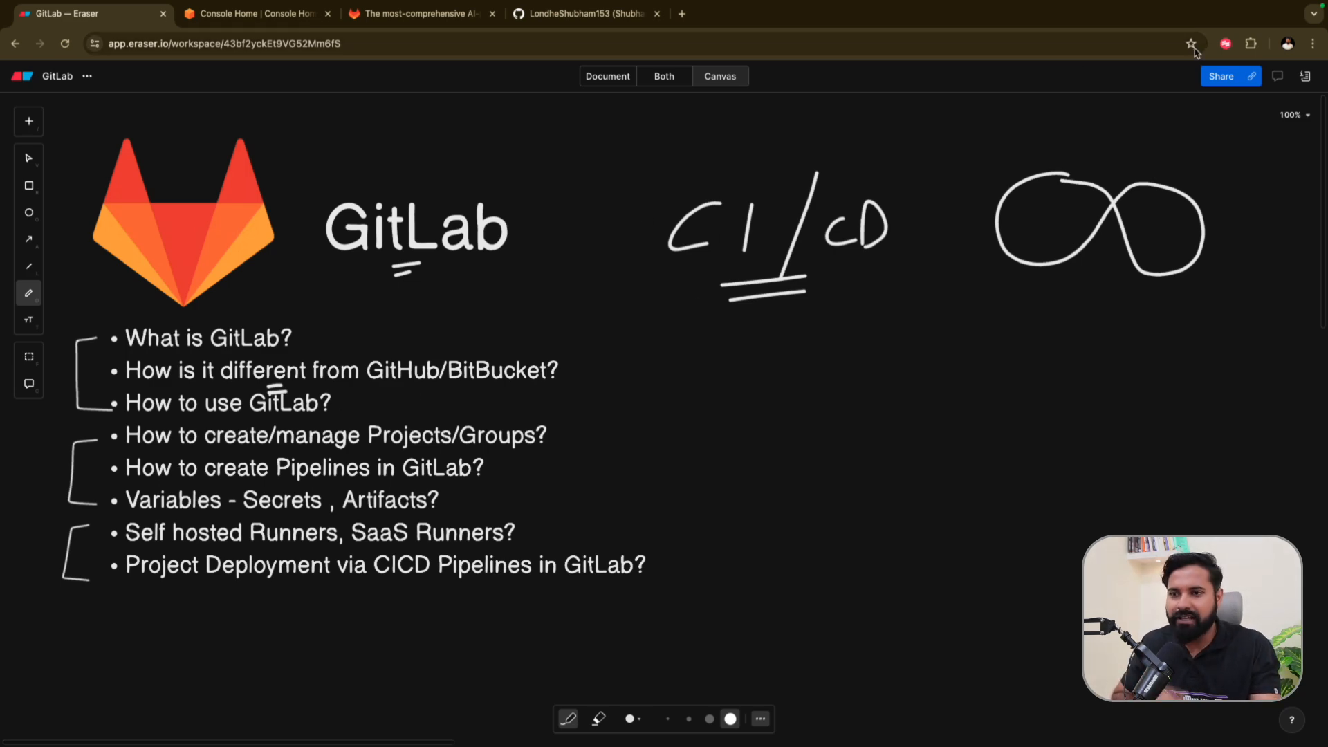
pyautogui.click(1285, 47)
pyautogui.click(1151, 326)
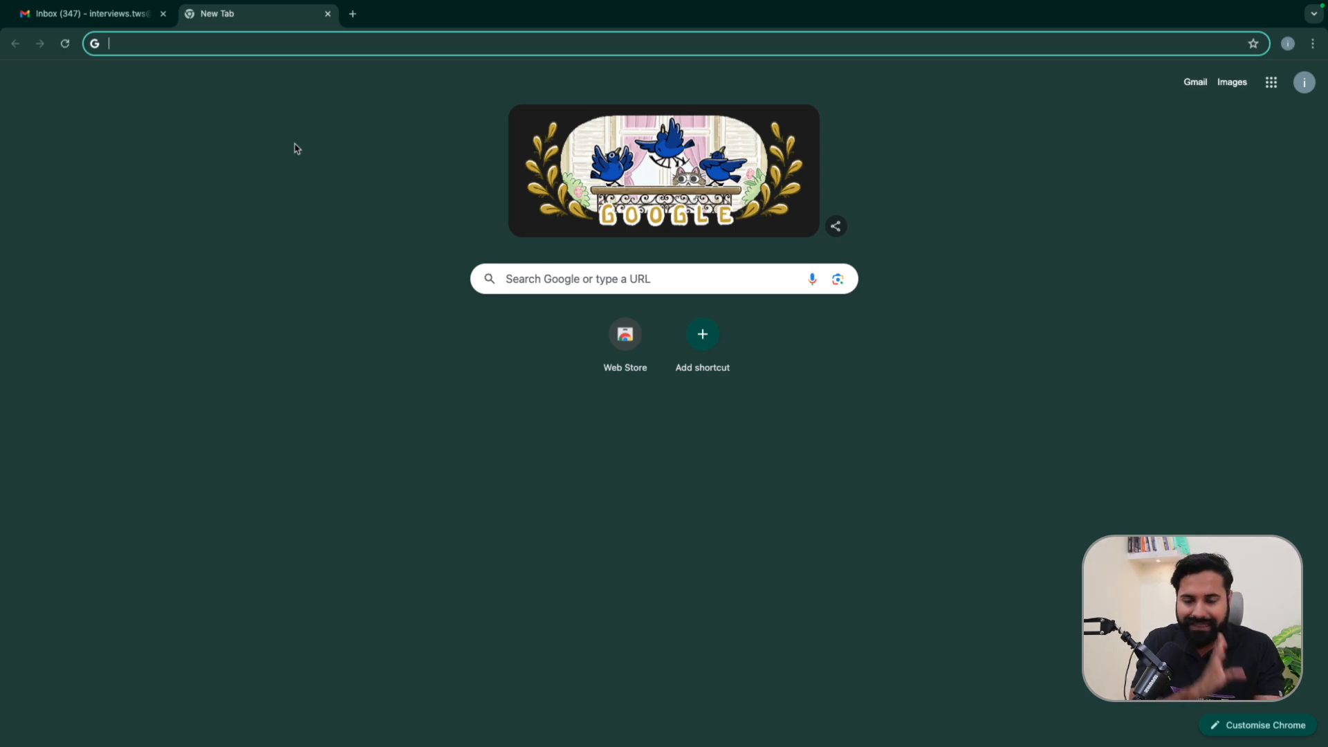
# - In the new profile's window, check the signed-in Google account and load gitlab.com
pyautogui.hotkey('ctrl', 'Left')
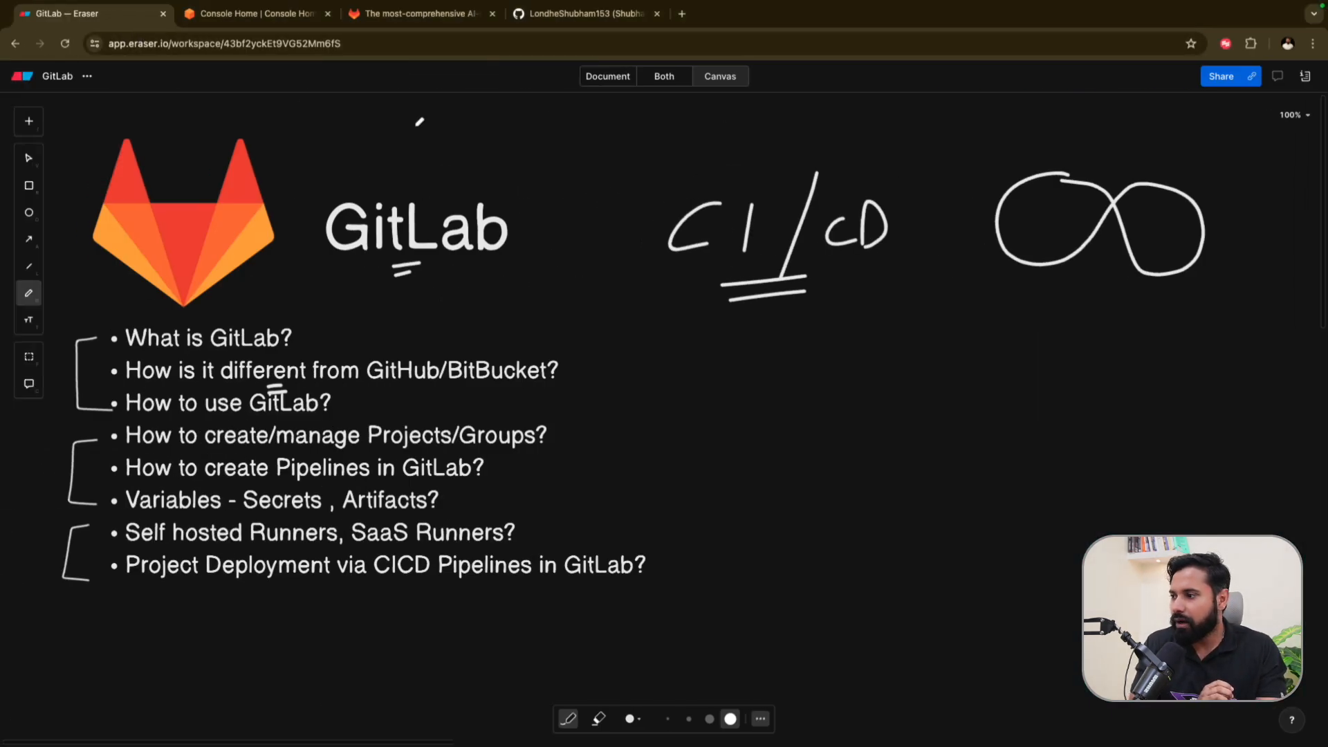
pyautogui.hotkey('ctrl', 'Right')
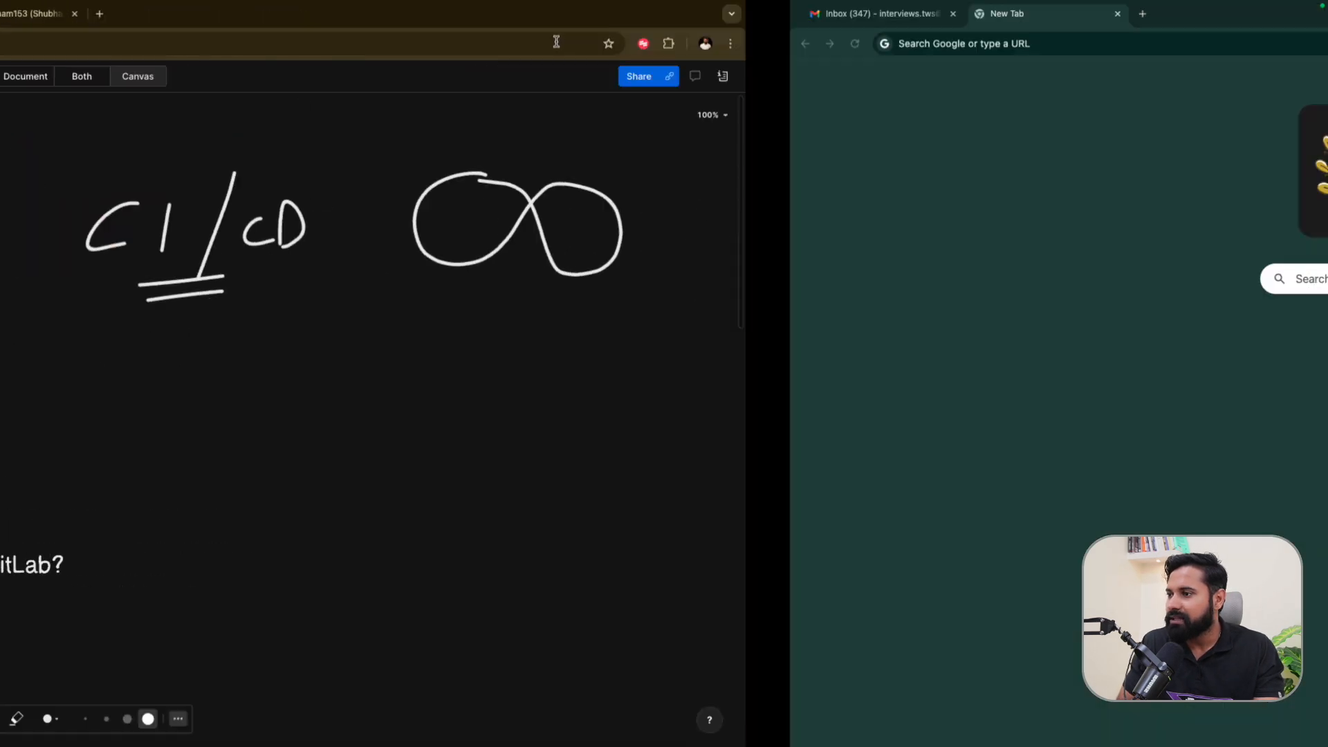
pyautogui.click(1304, 83)
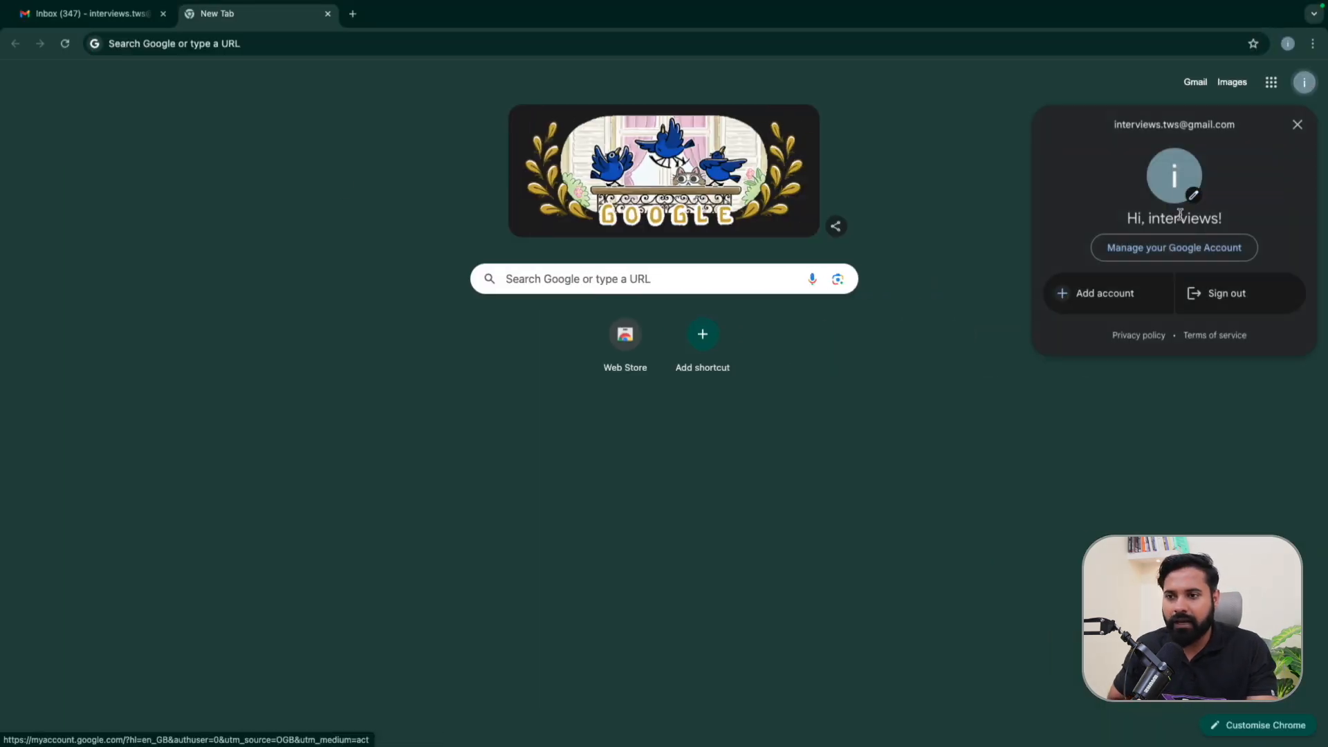
pyautogui.moveTo(1116, 126); pyautogui.dragTo(1179, 128)
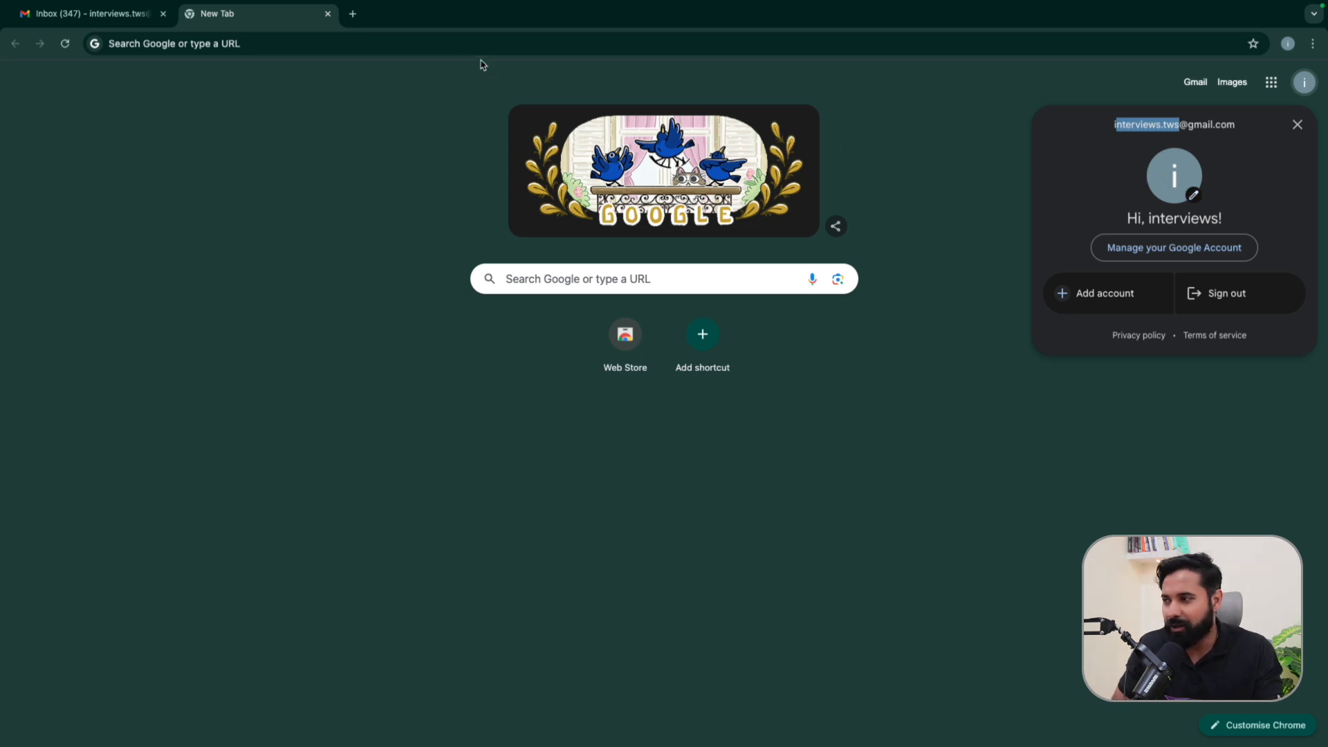
pyautogui.click(334, 43)
pyautogui.write('gitlab.com')
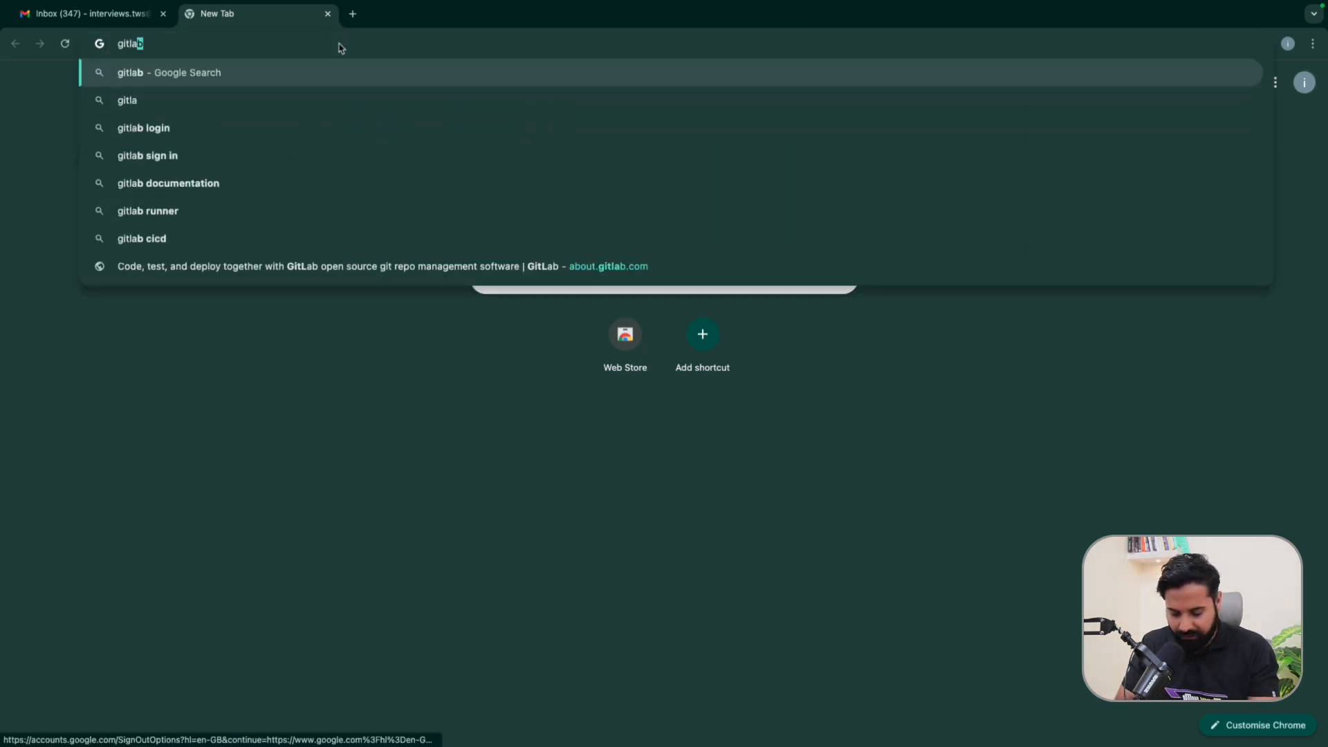
pyautogui.press('Return')
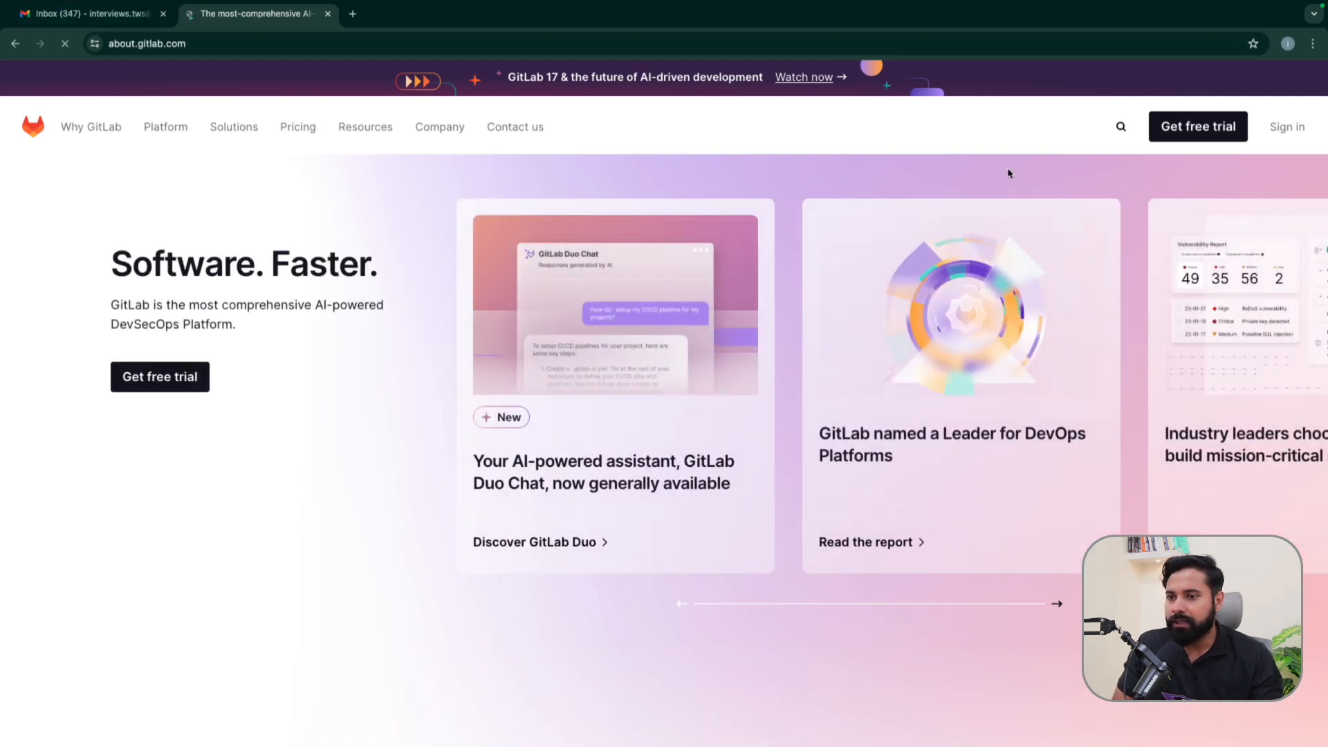
# - Choose Register now with Google, pick the account, and approve sharing details with GitLab
pyautogui.click(1286, 129)
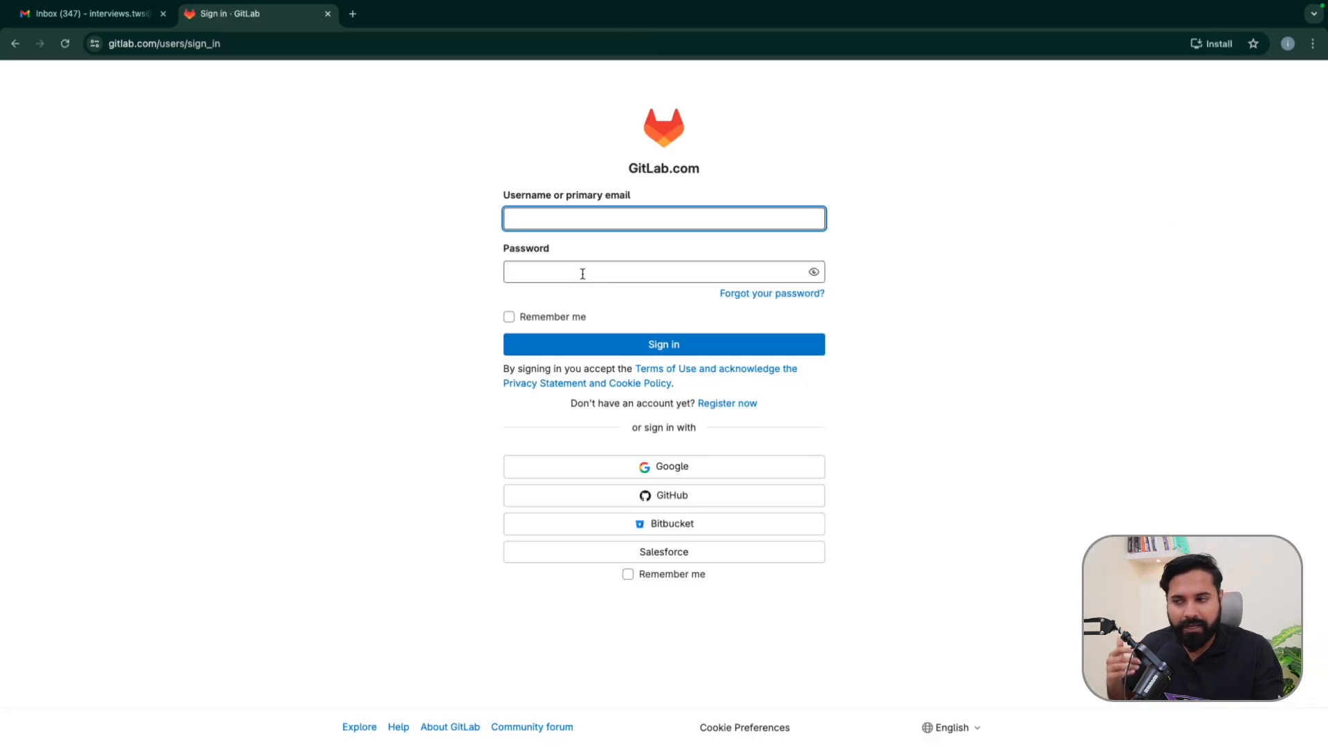
pyautogui.click(737, 410)
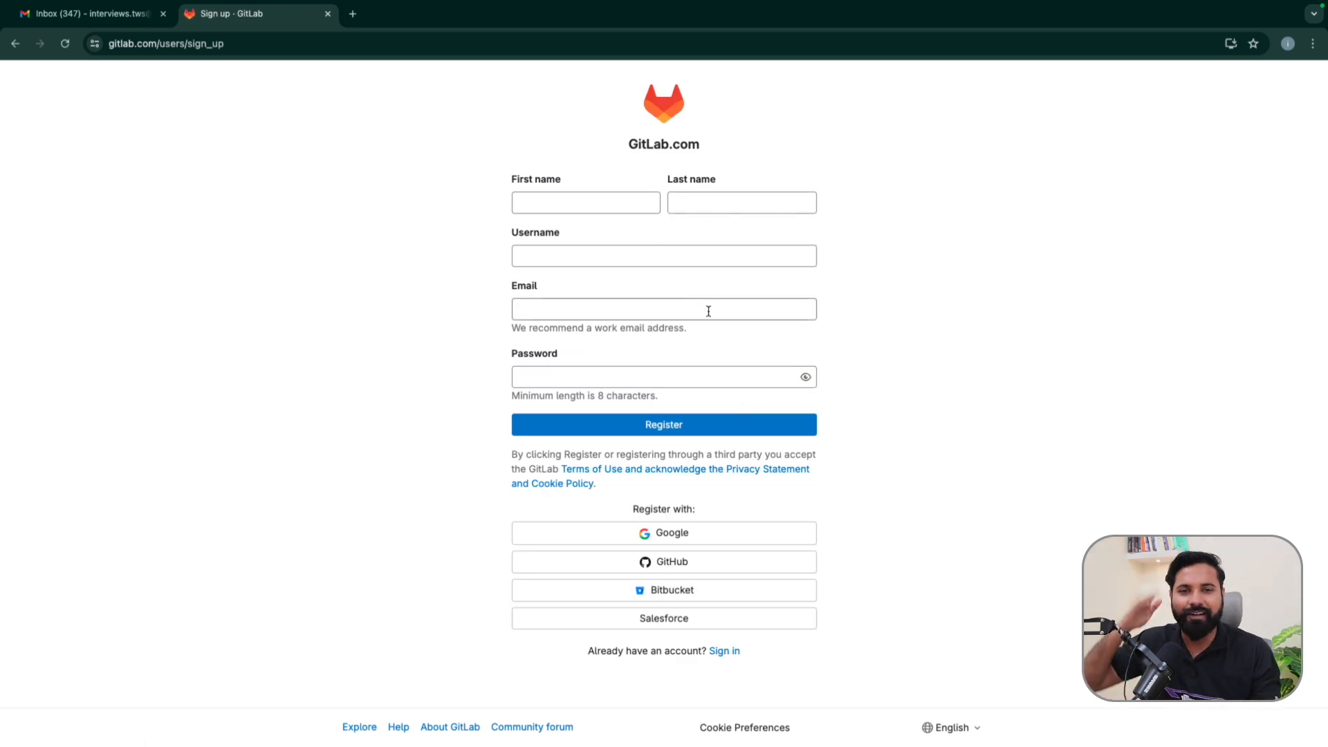
pyautogui.click(674, 533)
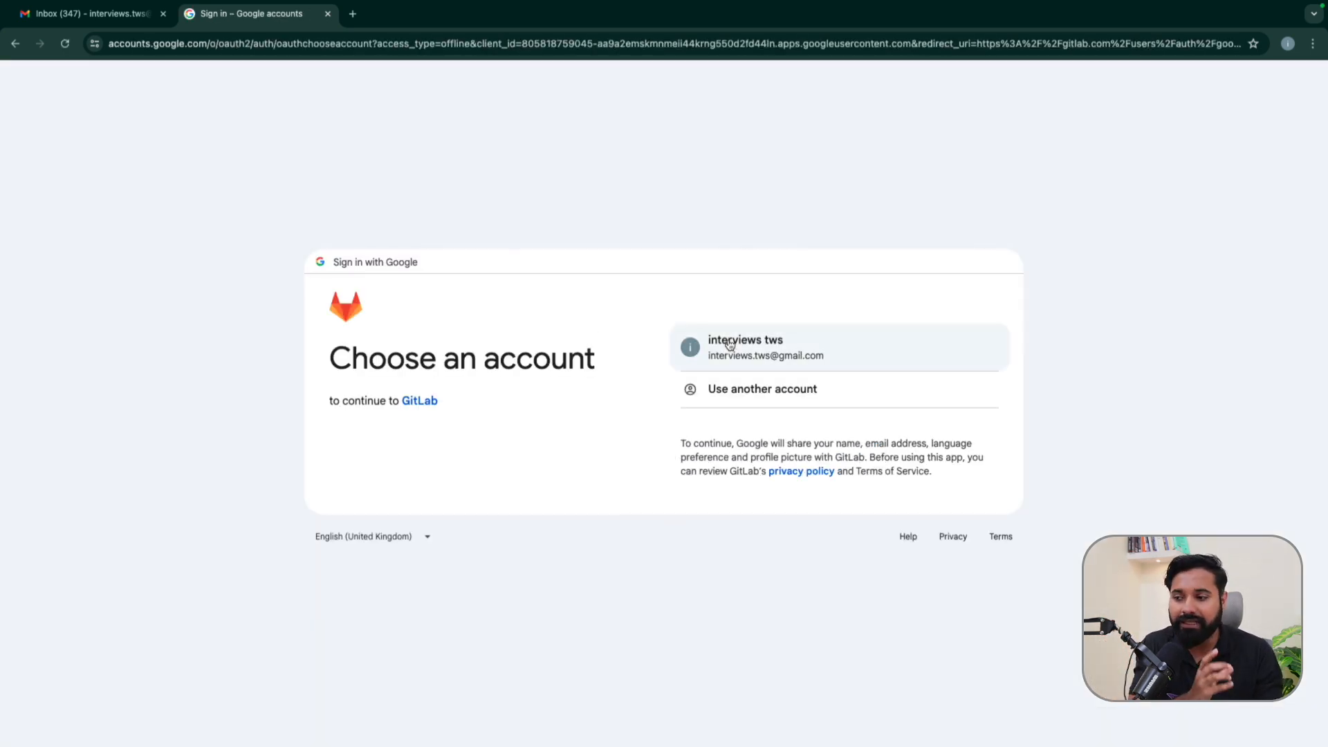
pyautogui.click(758, 346)
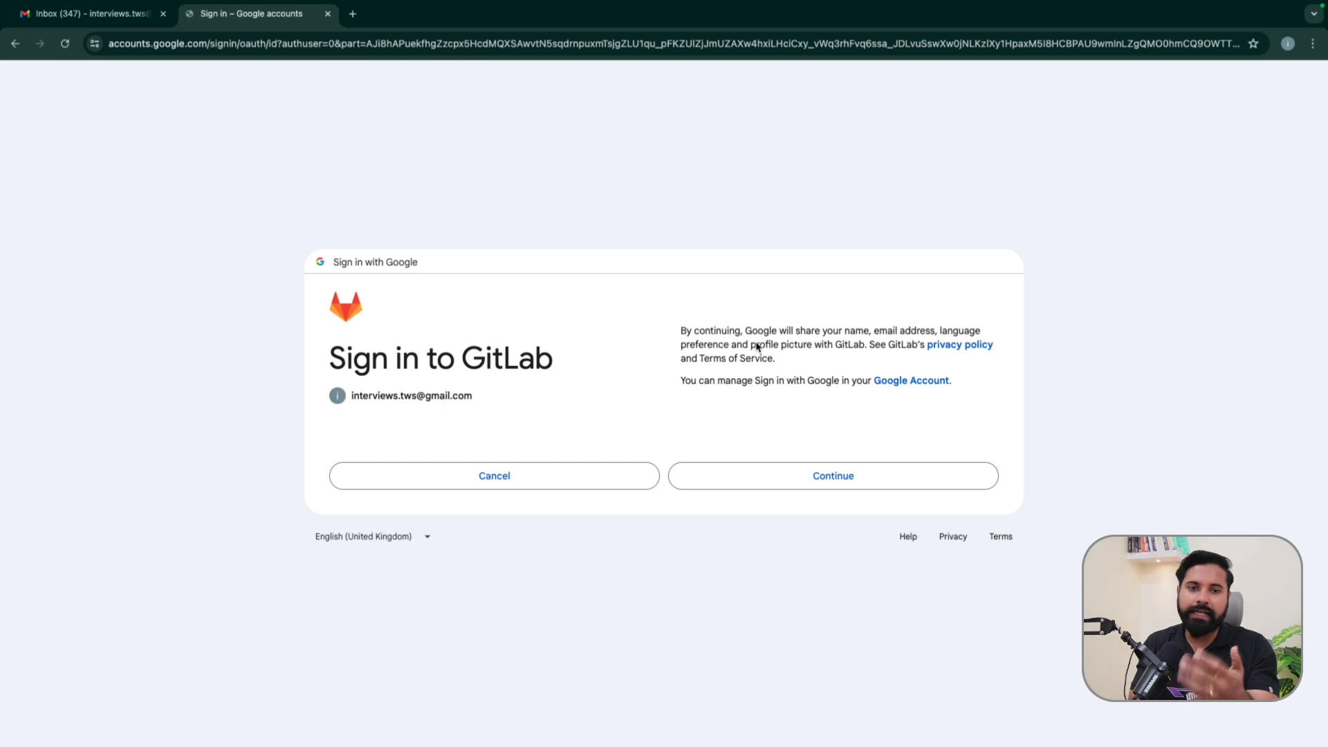
pyautogui.click(844, 481)
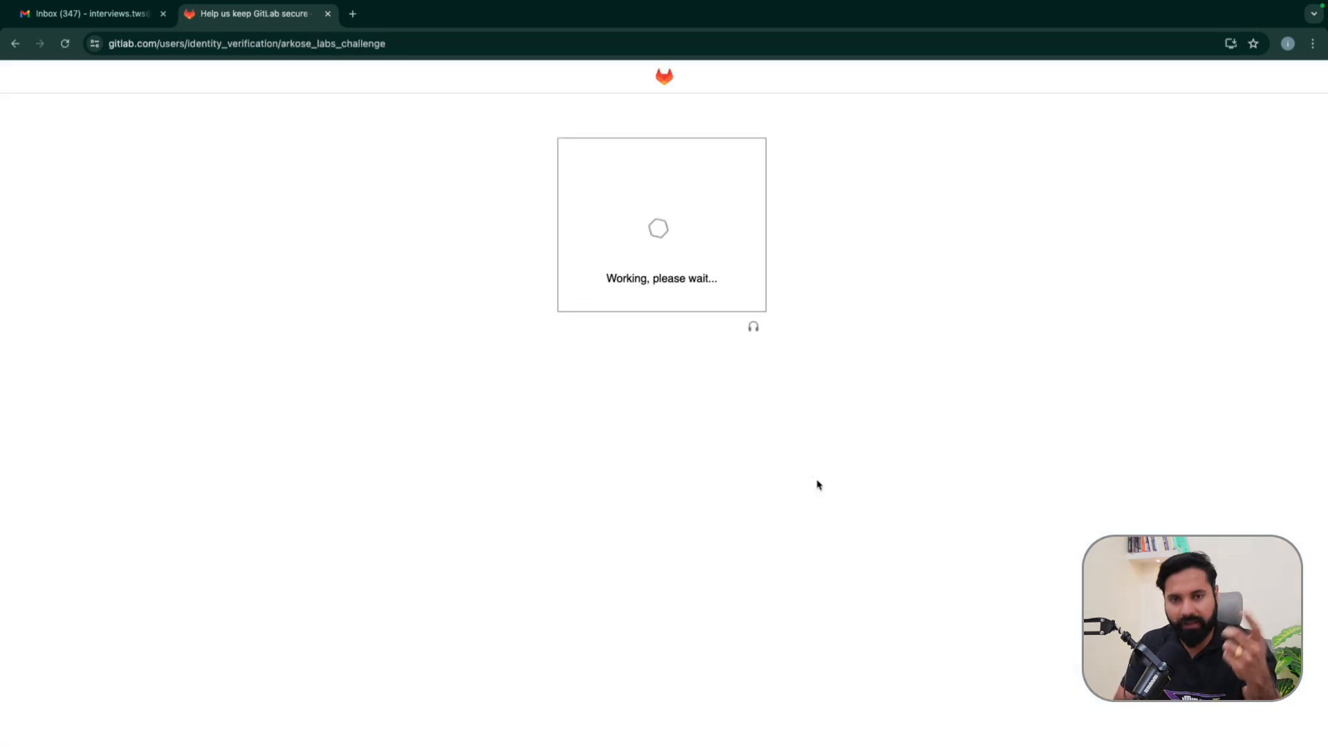
# - Solve both rounds of the matching-dice puzzle until it shows 'Verification Complete'
pyautogui.click(656, 279)
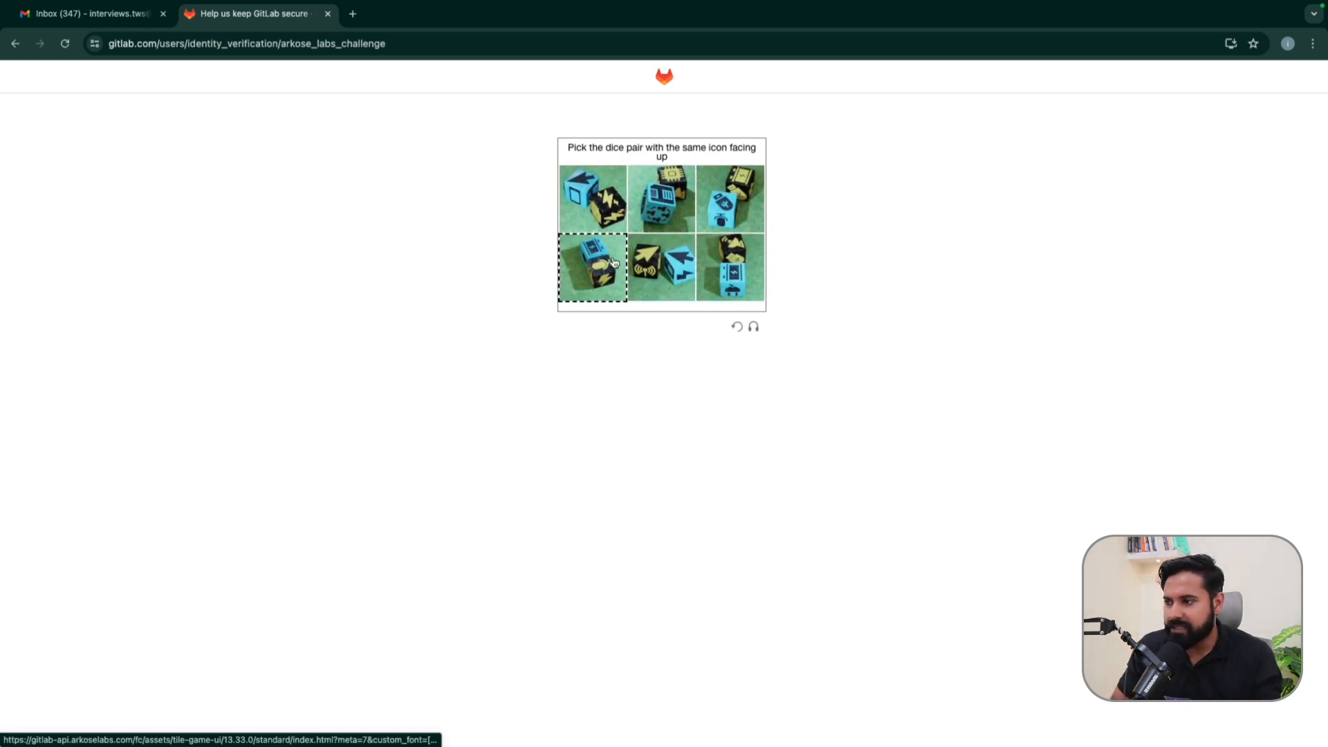
pyautogui.click(662, 271)
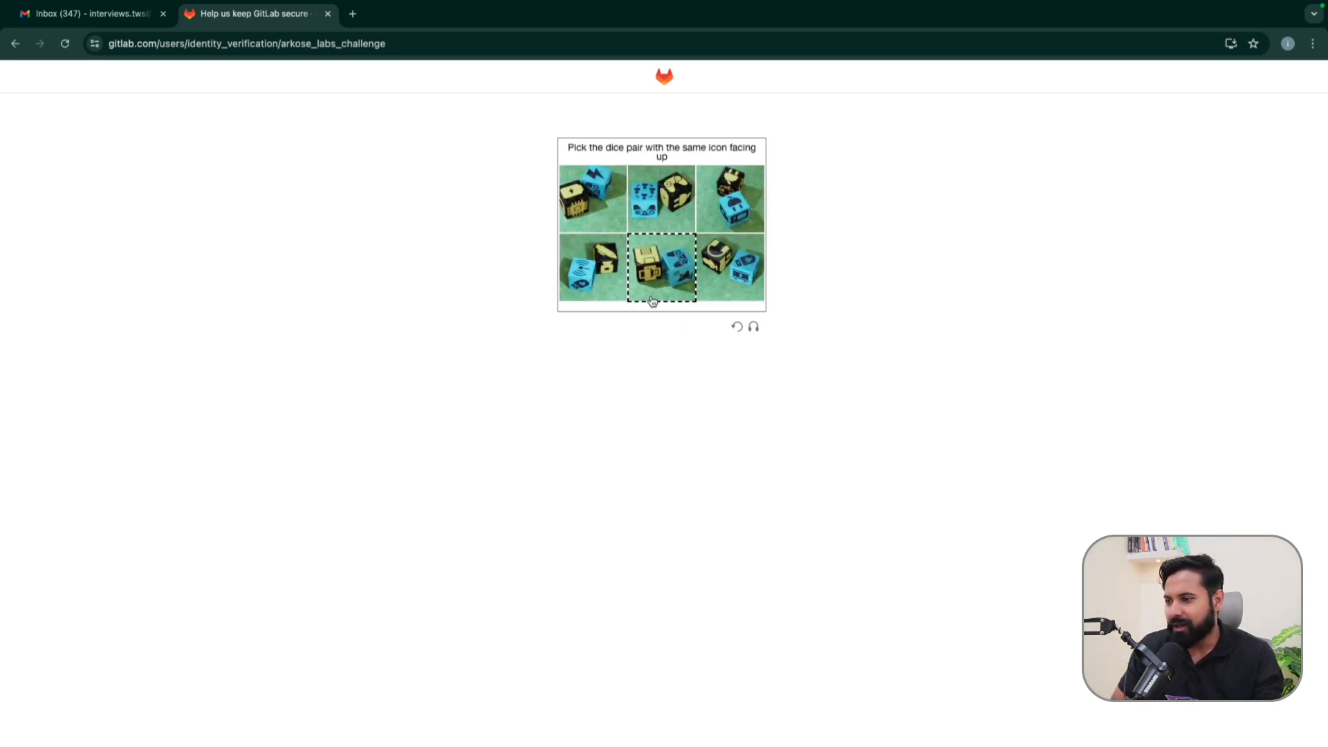
pyautogui.click(740, 259)
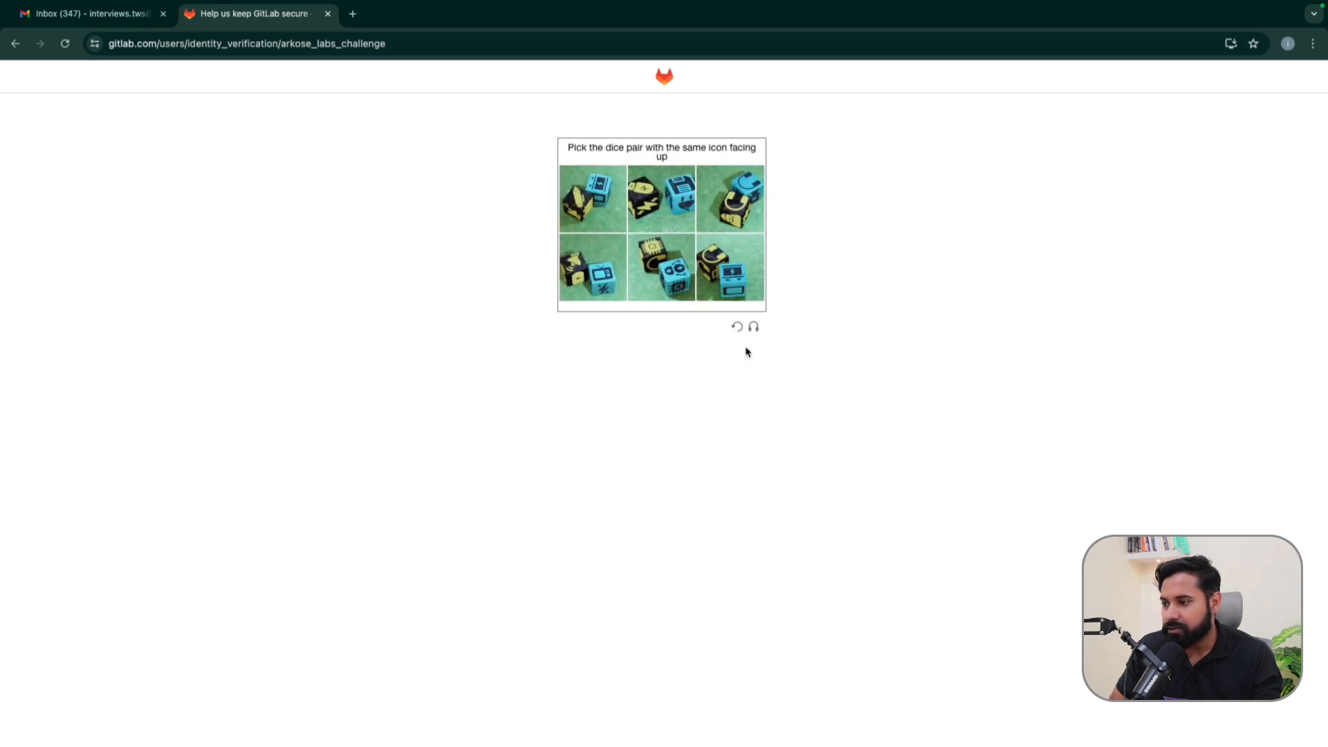
pyautogui.click(754, 297)
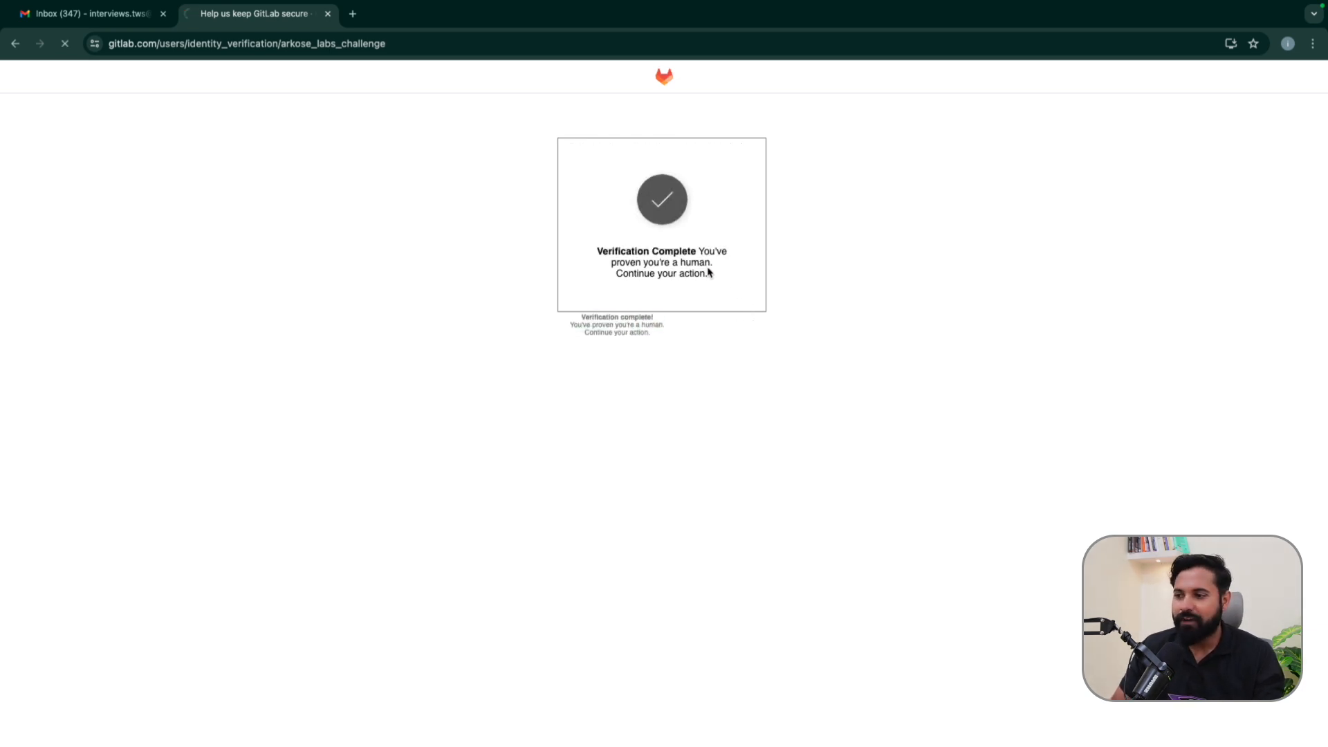
pyautogui.moveTo(710, 263); pyautogui.dragTo(648, 262)
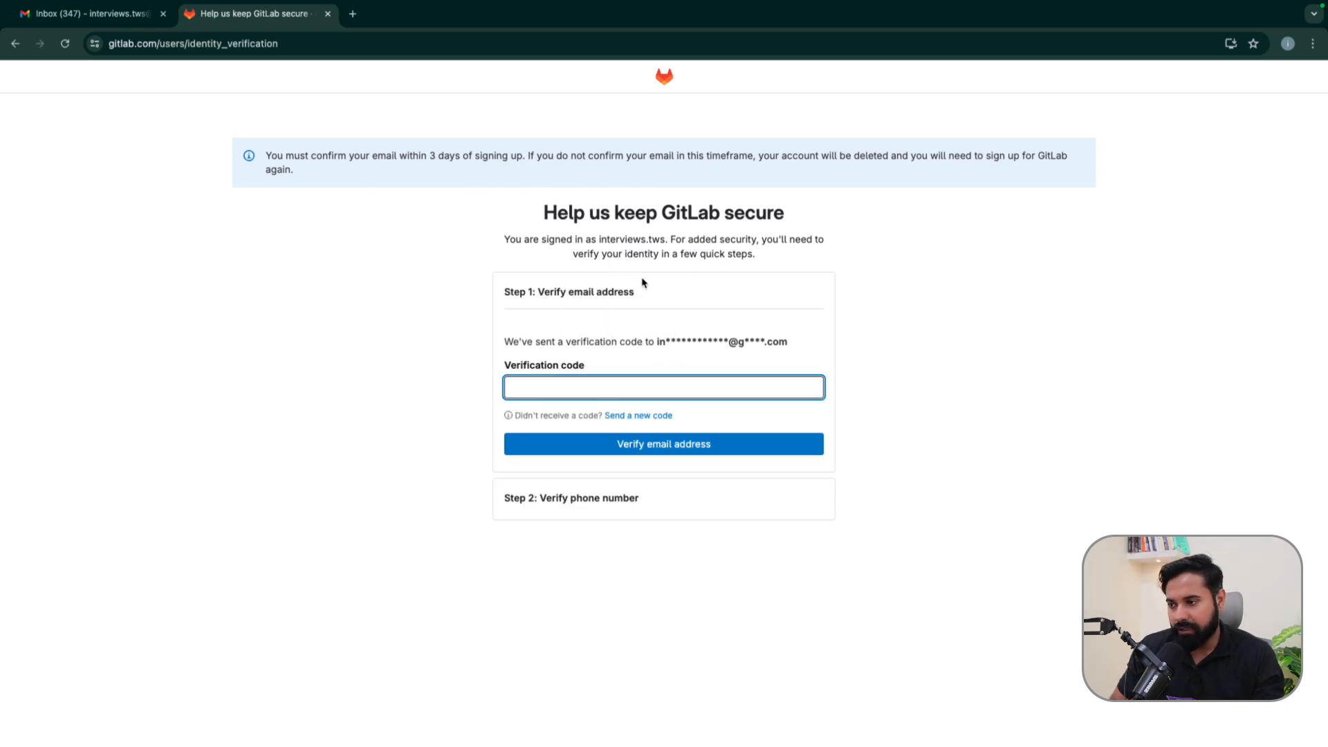
# - Copy the verification code from GitLab's Gmail message and paste it to verify the email address
pyautogui.click(127, 27)
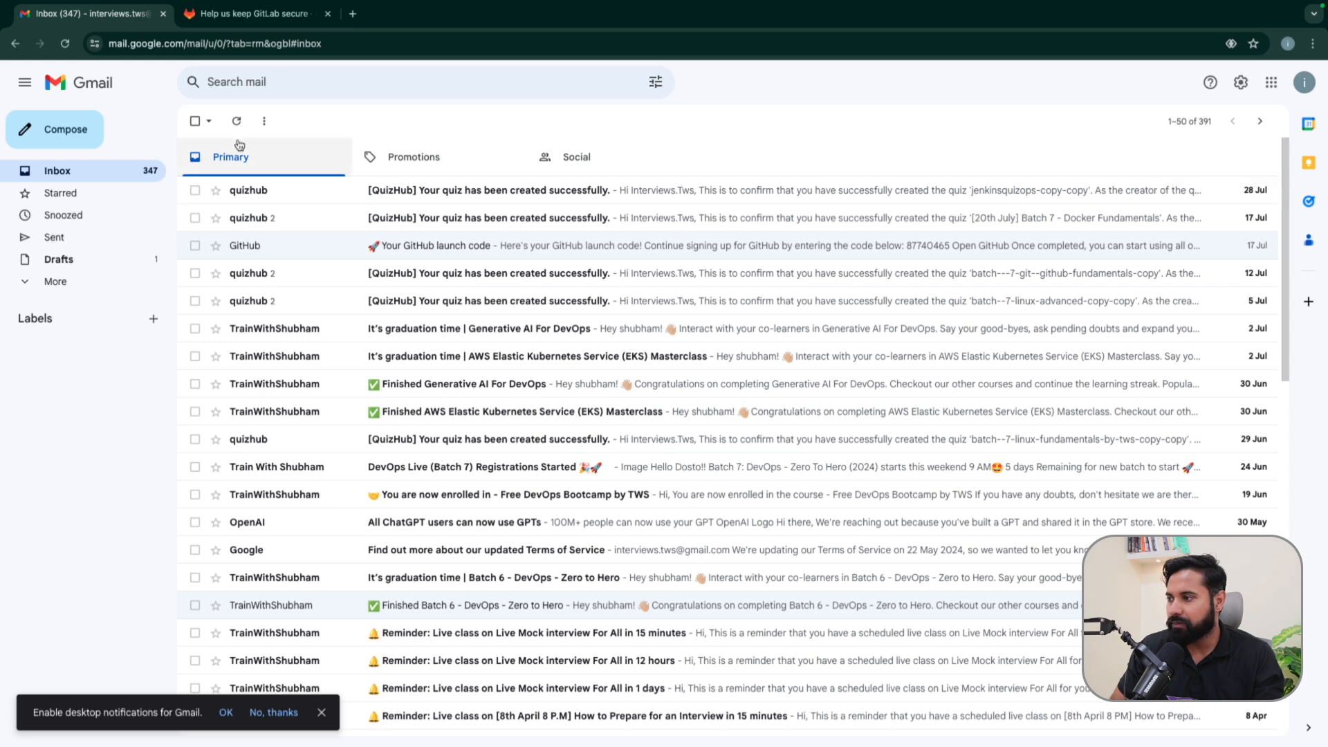
pyautogui.click(415, 194)
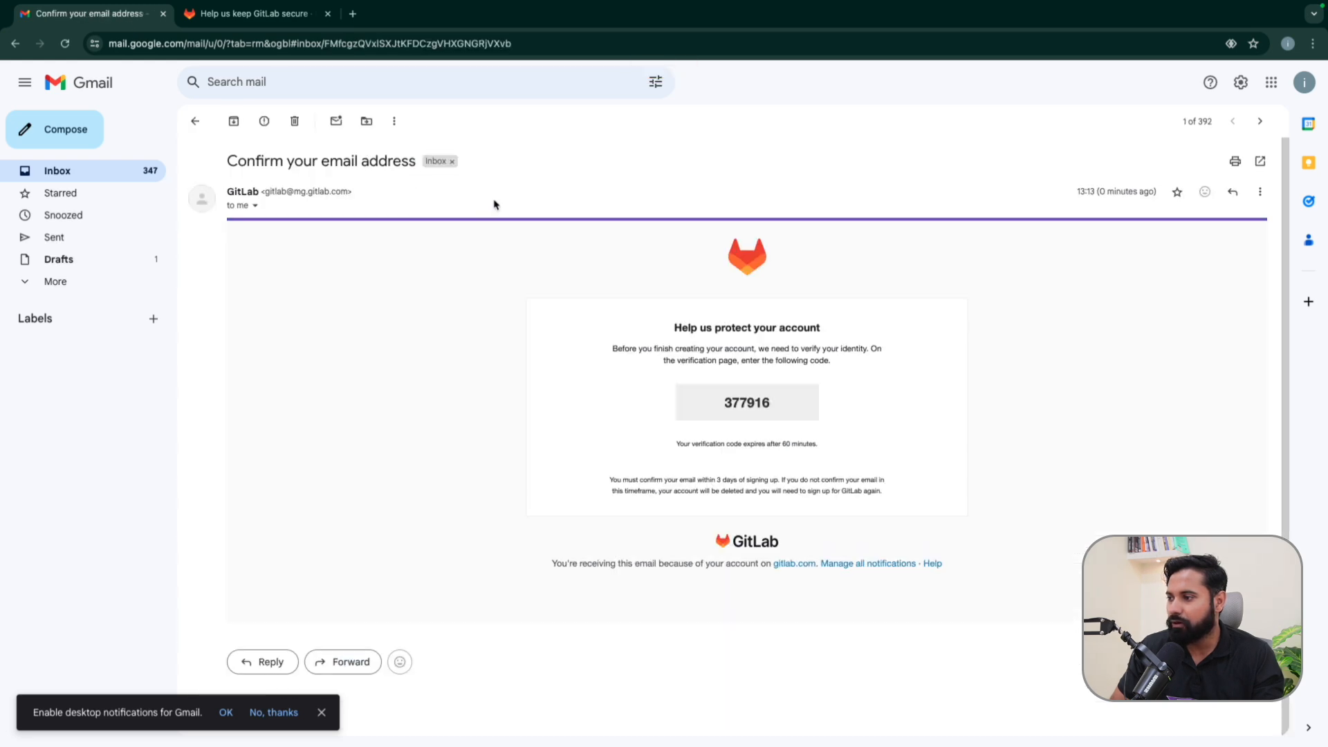
pyautogui.doubleClick(742, 403)
pyautogui.hotkey('ctrl', 'c')
pyautogui.click(255, 14)
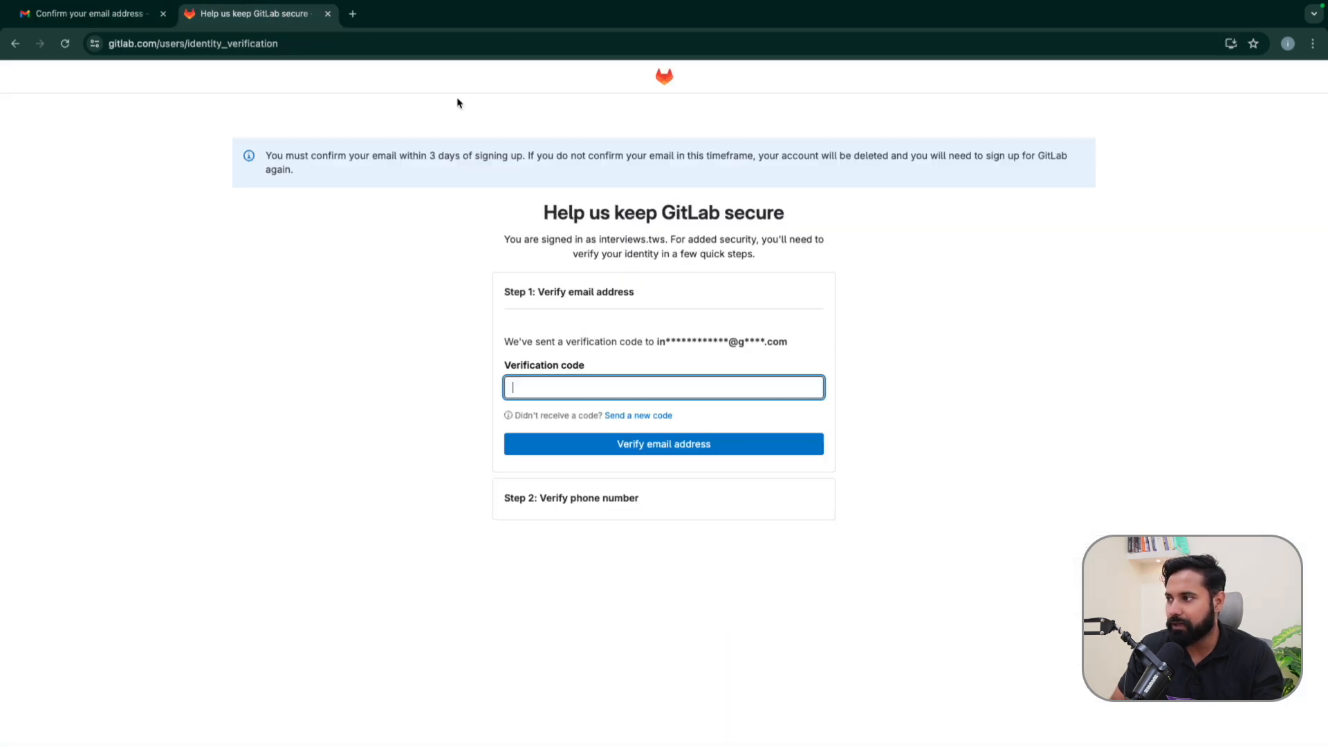
pyautogui.hotkey('ctrl', 'v')
pyautogui.click(690, 444)
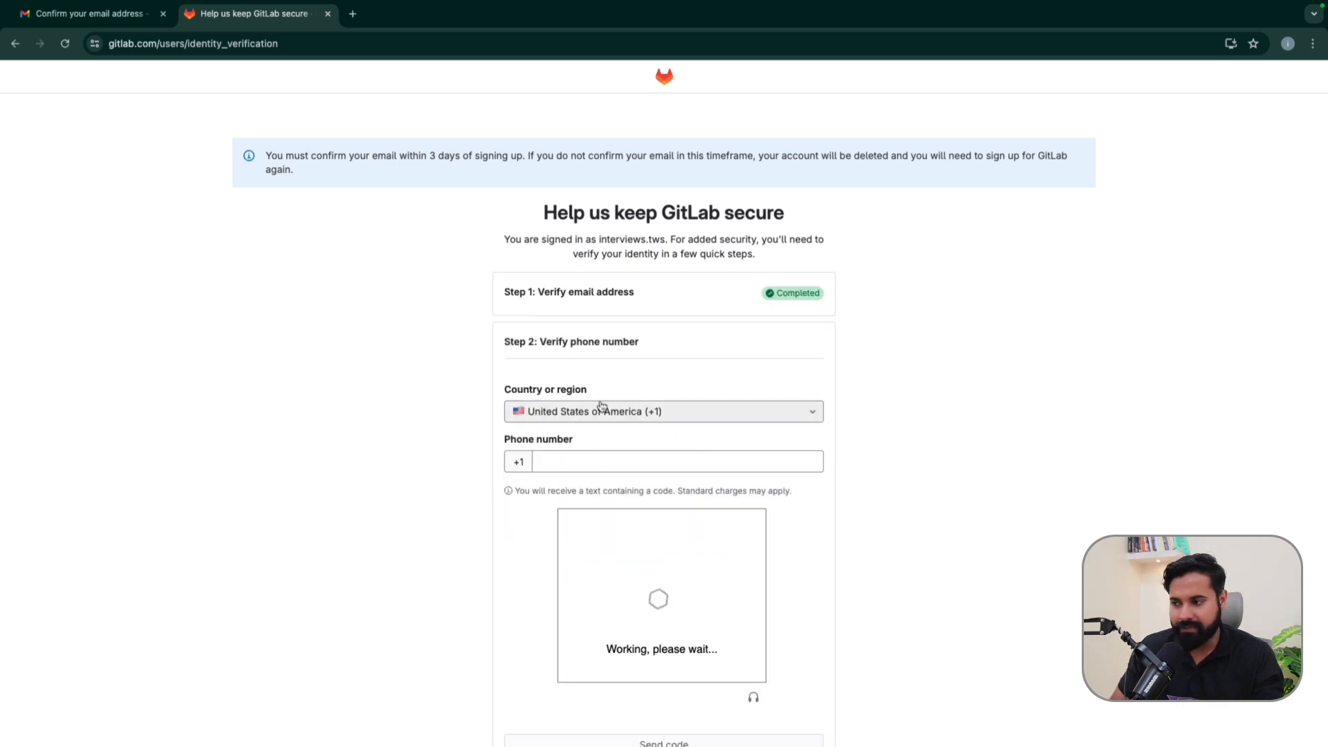
# - Choose India (+91) as the phone country and begin entering the phone number
pyautogui.scroll(-1, 645, 352)
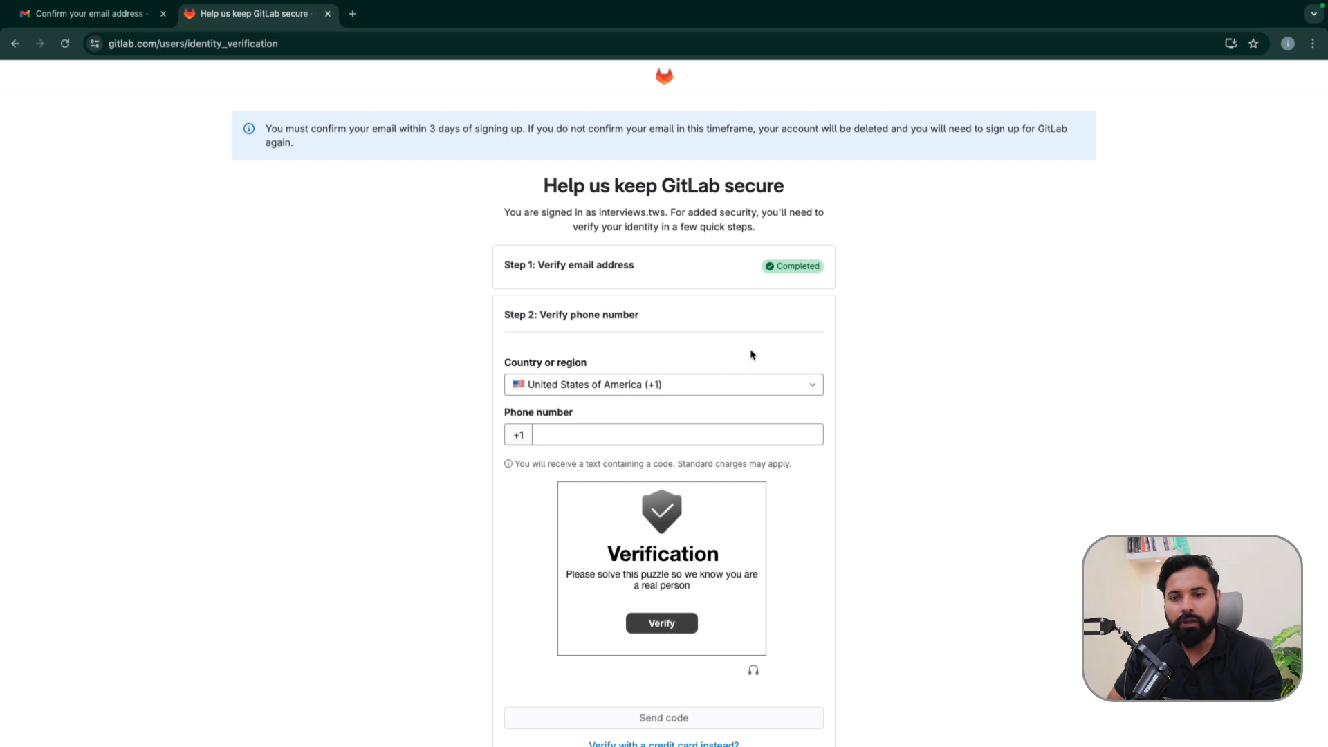
pyautogui.click(757, 394)
pyautogui.write('ind')
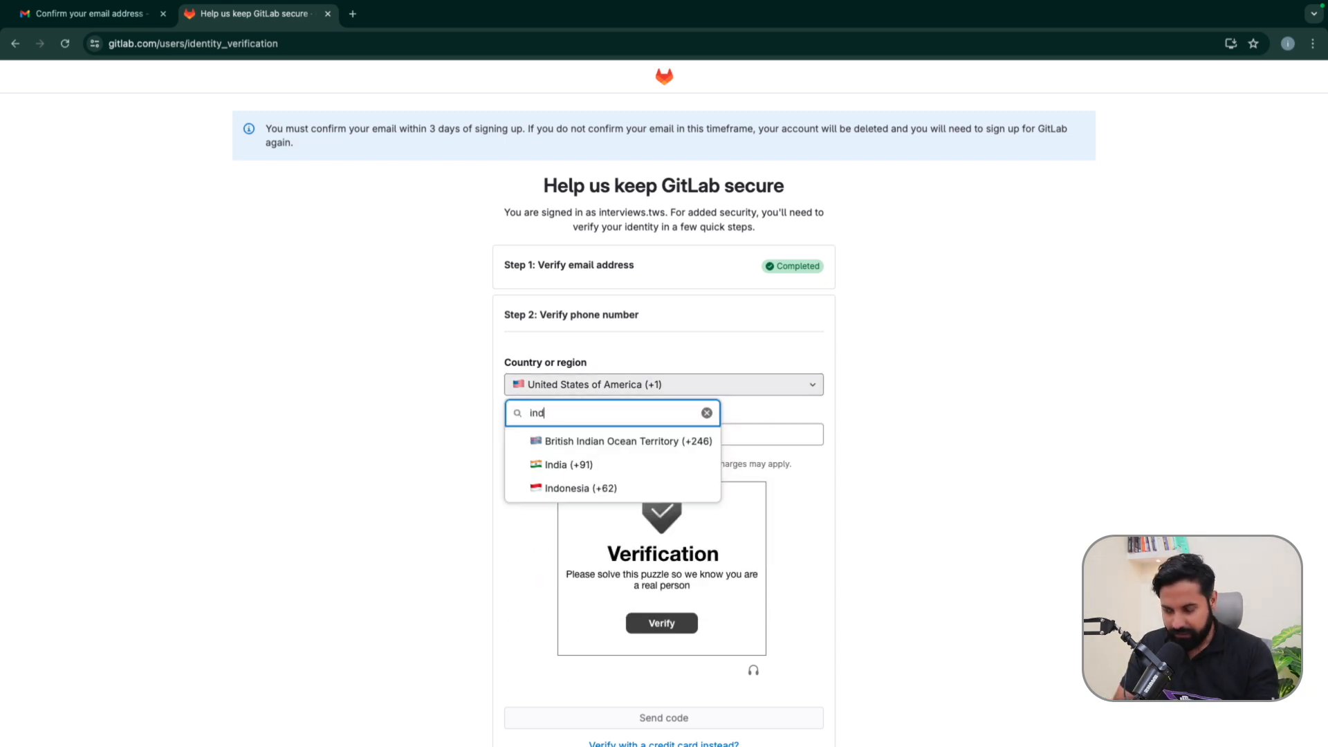
pyautogui.click(560, 464)
pyautogui.click(621, 431)
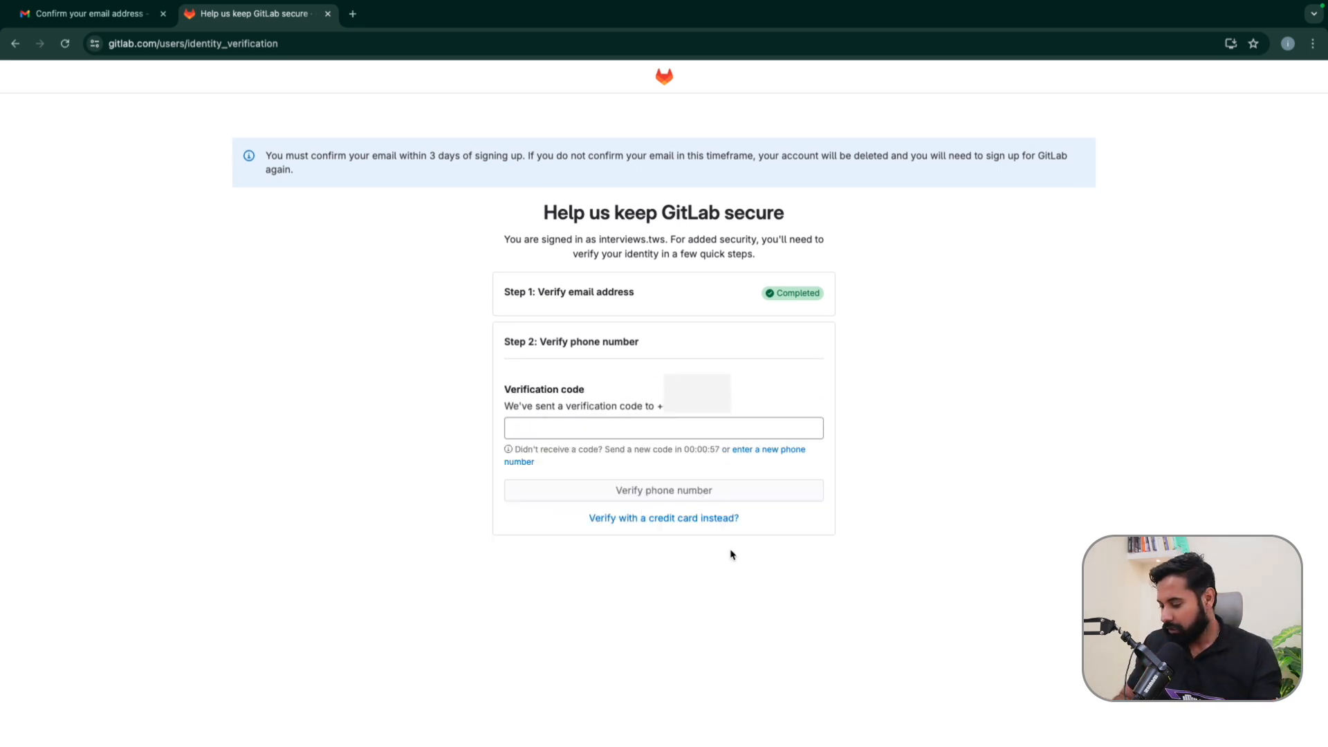
# - Enter the SMS verification code, verify the phone number, and continue to the welcome page
pyautogui.click(679, 426)
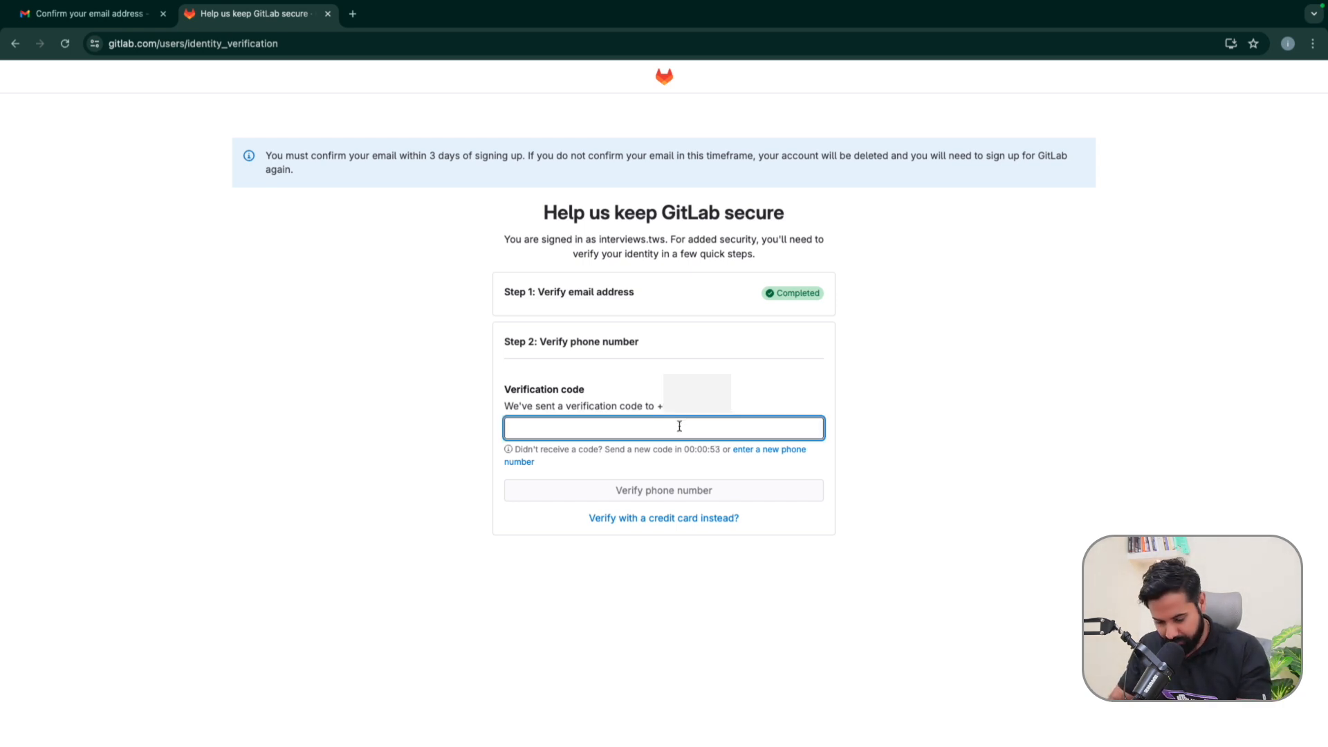
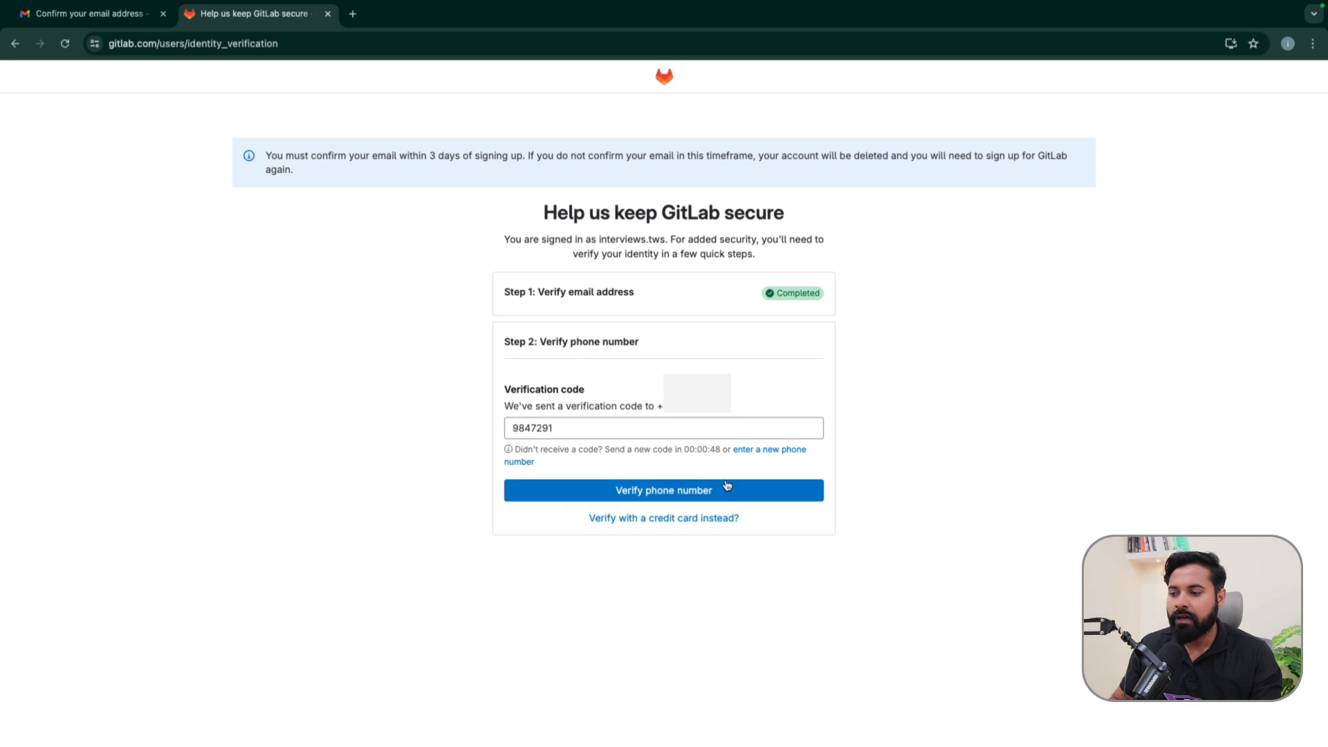
pyautogui.click(725, 489)
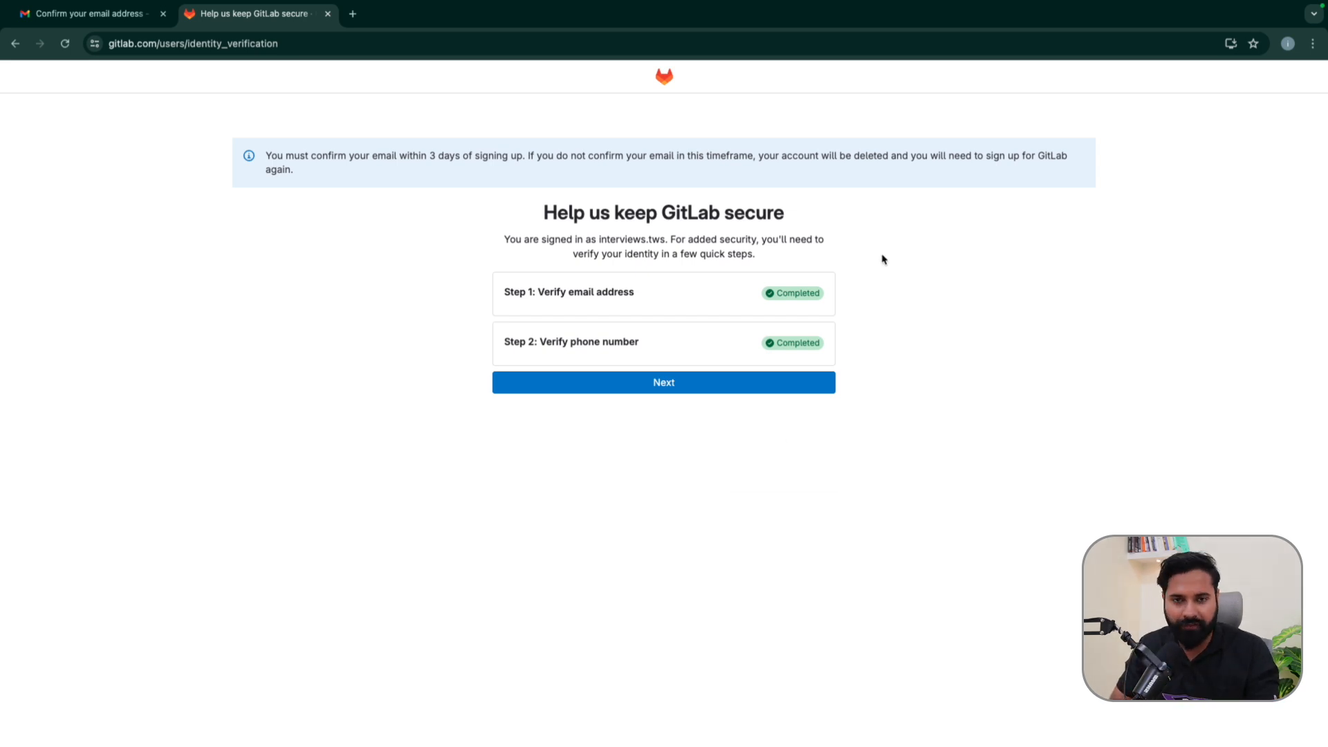
pyautogui.click(708, 382)
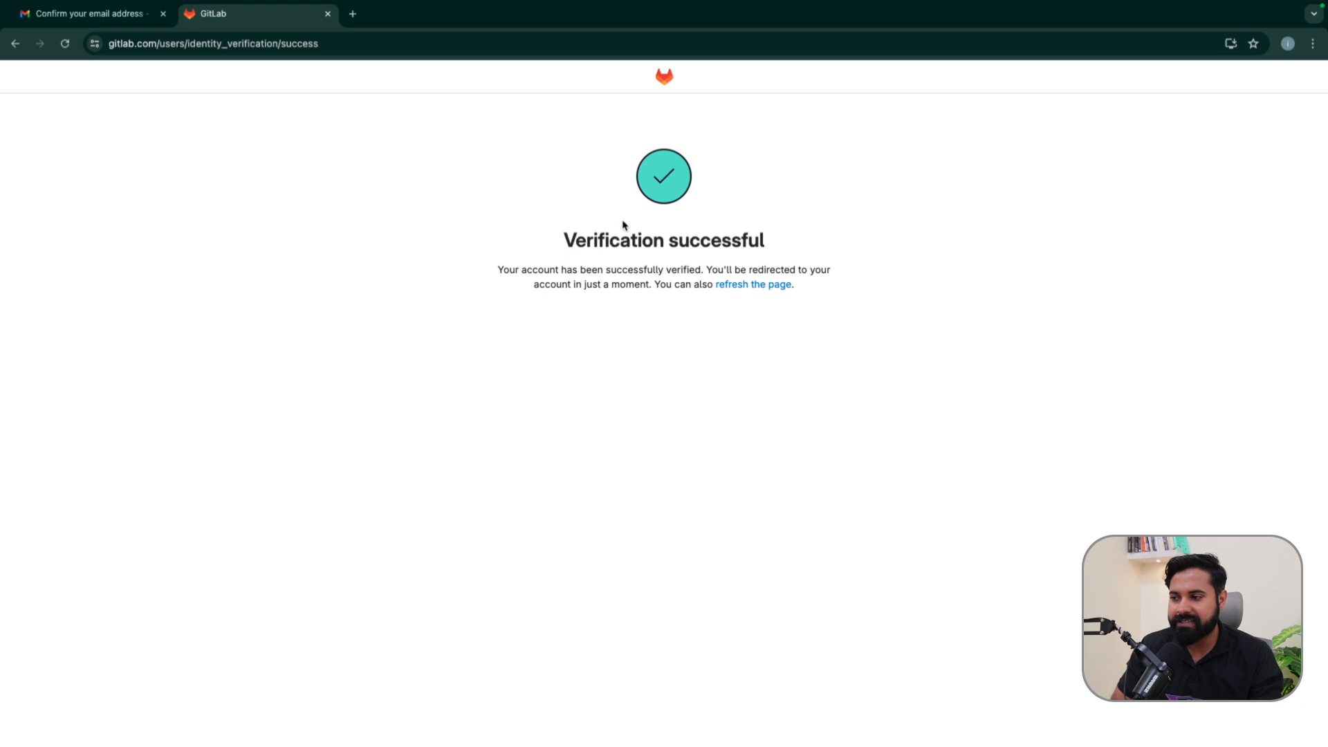
pyautogui.moveTo(563, 240); pyautogui.dragTo(747, 240)
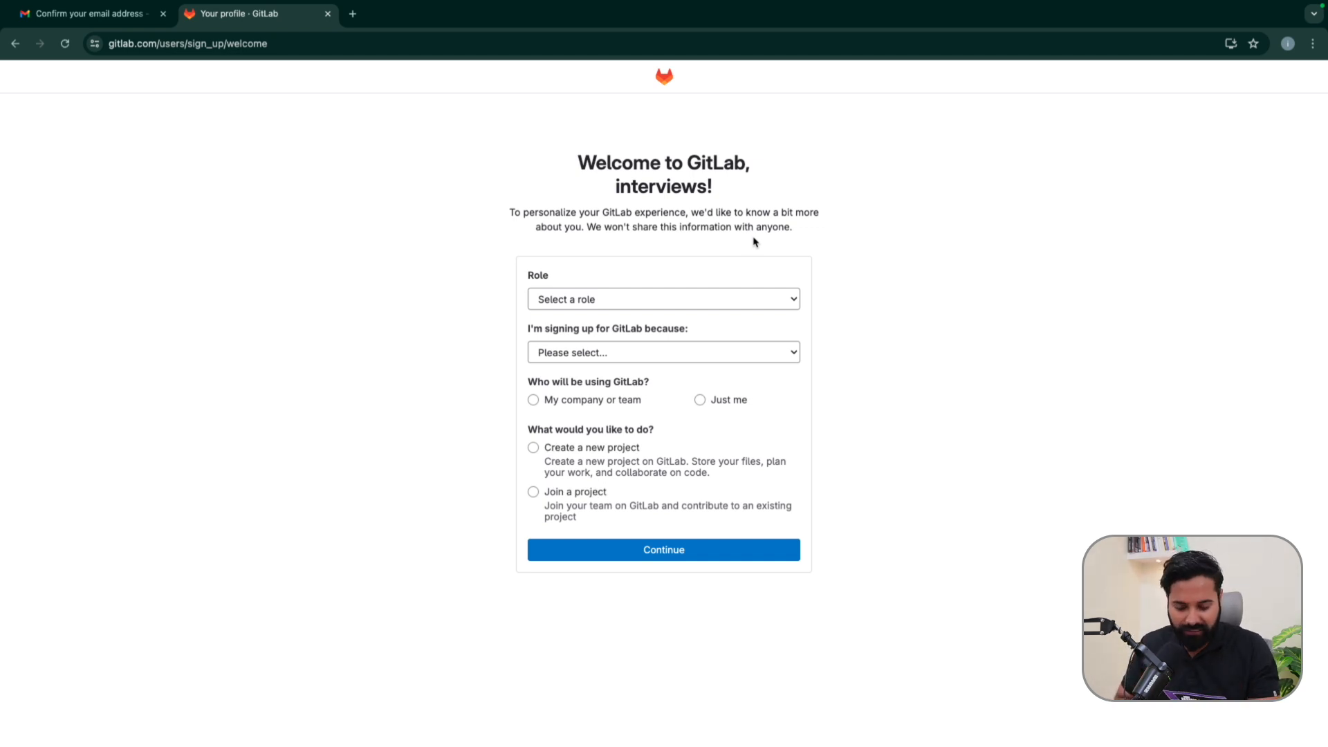
# - Zoom the welcome page in and set the role to Devops Engineer
pyautogui.hotkey('ctrl', '+')
pyautogui.hotkey('ctrl', '+')
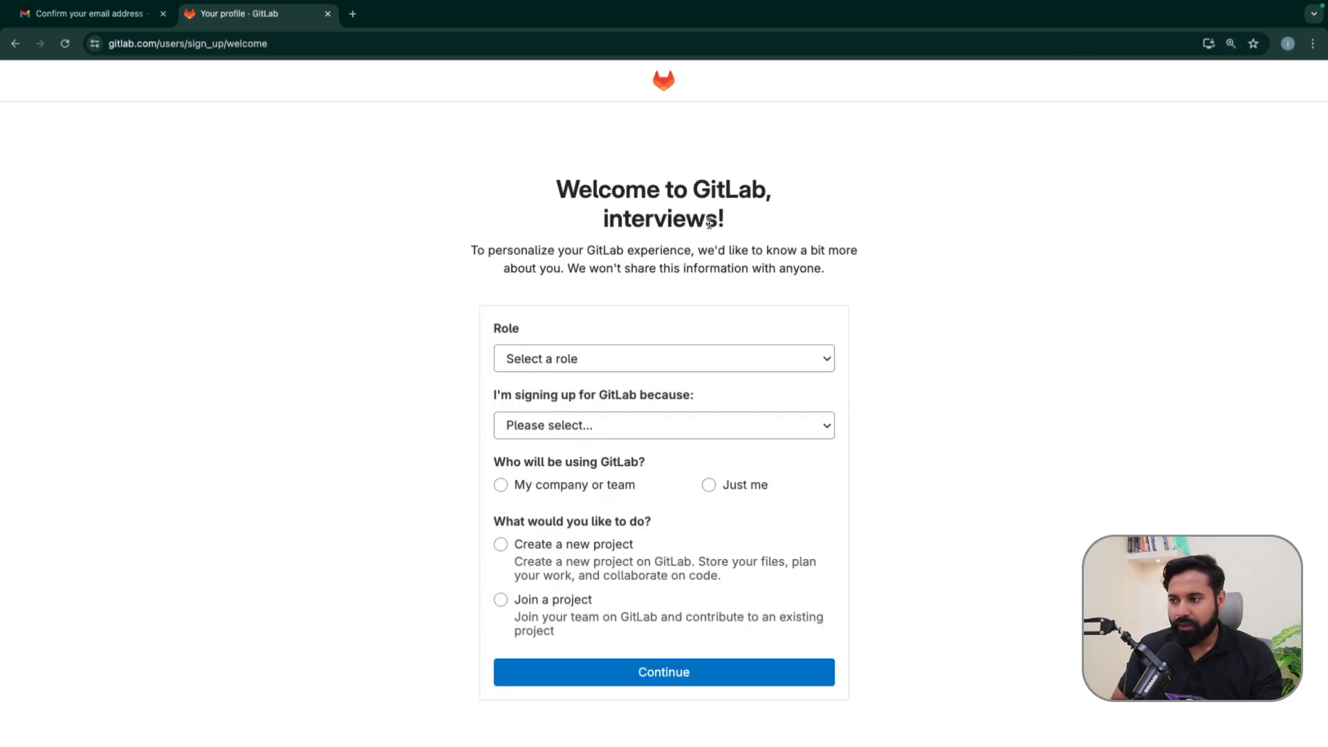
pyautogui.moveTo(622, 220); pyautogui.dragTo(699, 219)
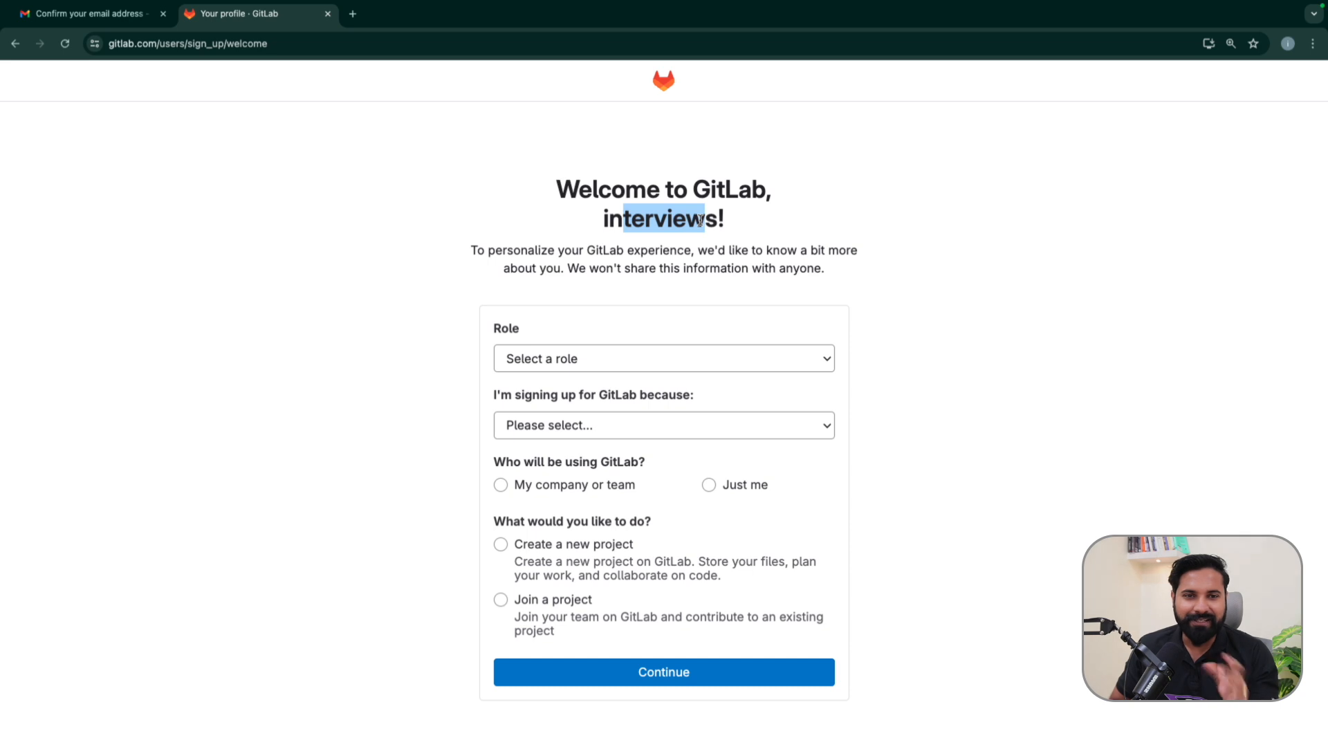
pyautogui.scroll(-1, 779, 235)
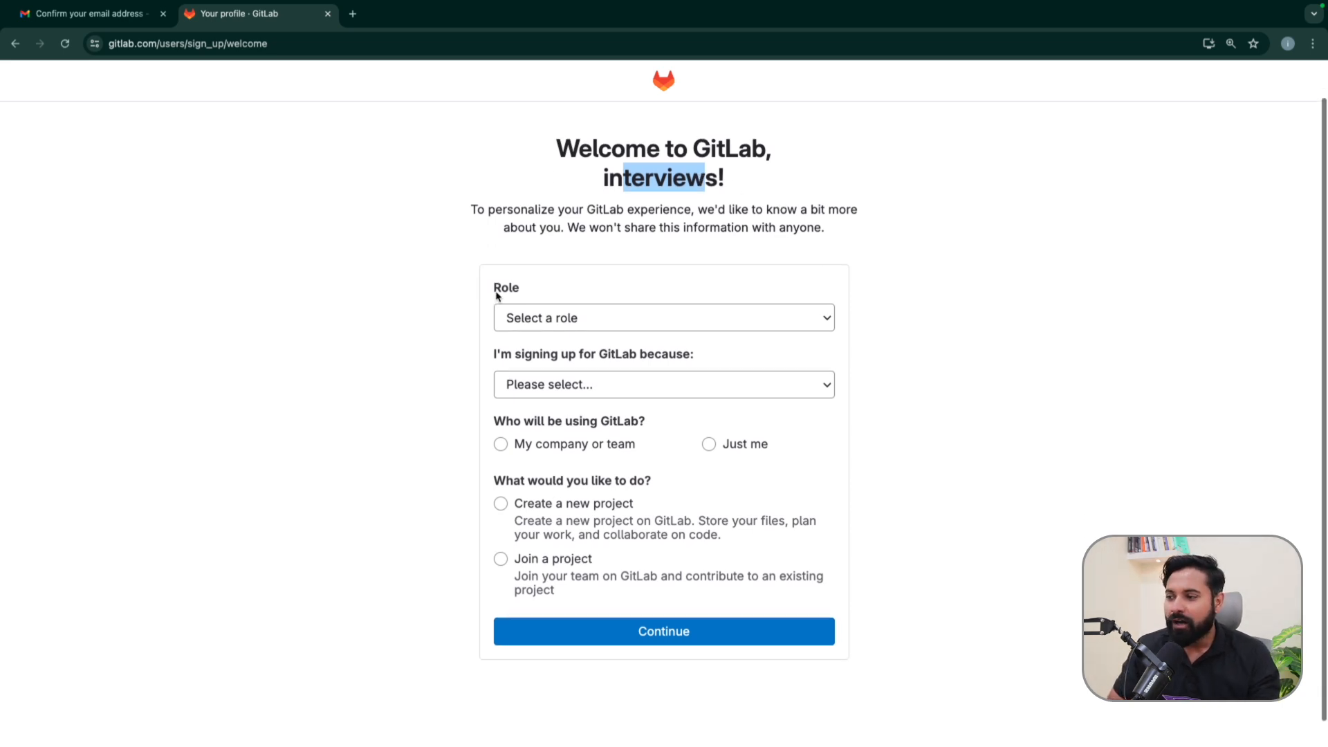
pyautogui.moveTo(494, 287); pyautogui.dragTo(509, 288)
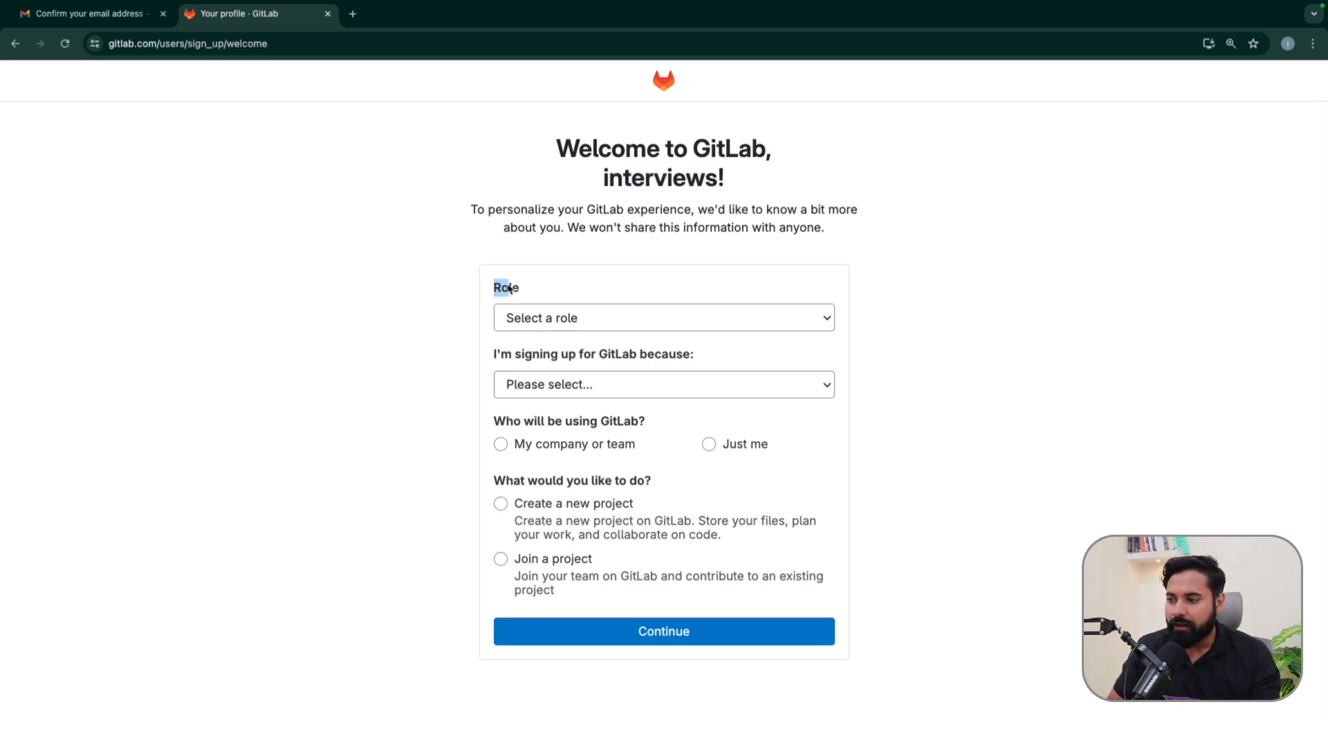
pyautogui.click(815, 323)
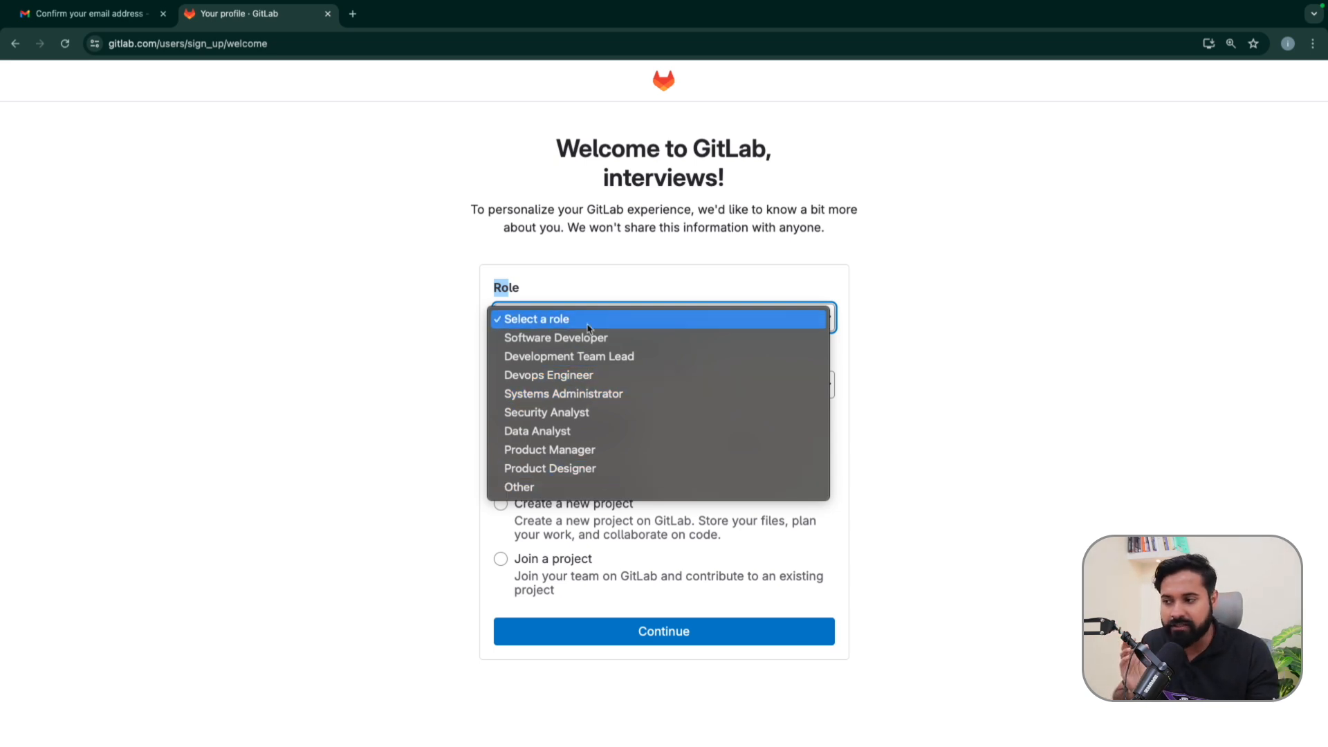
pyautogui.click(565, 378)
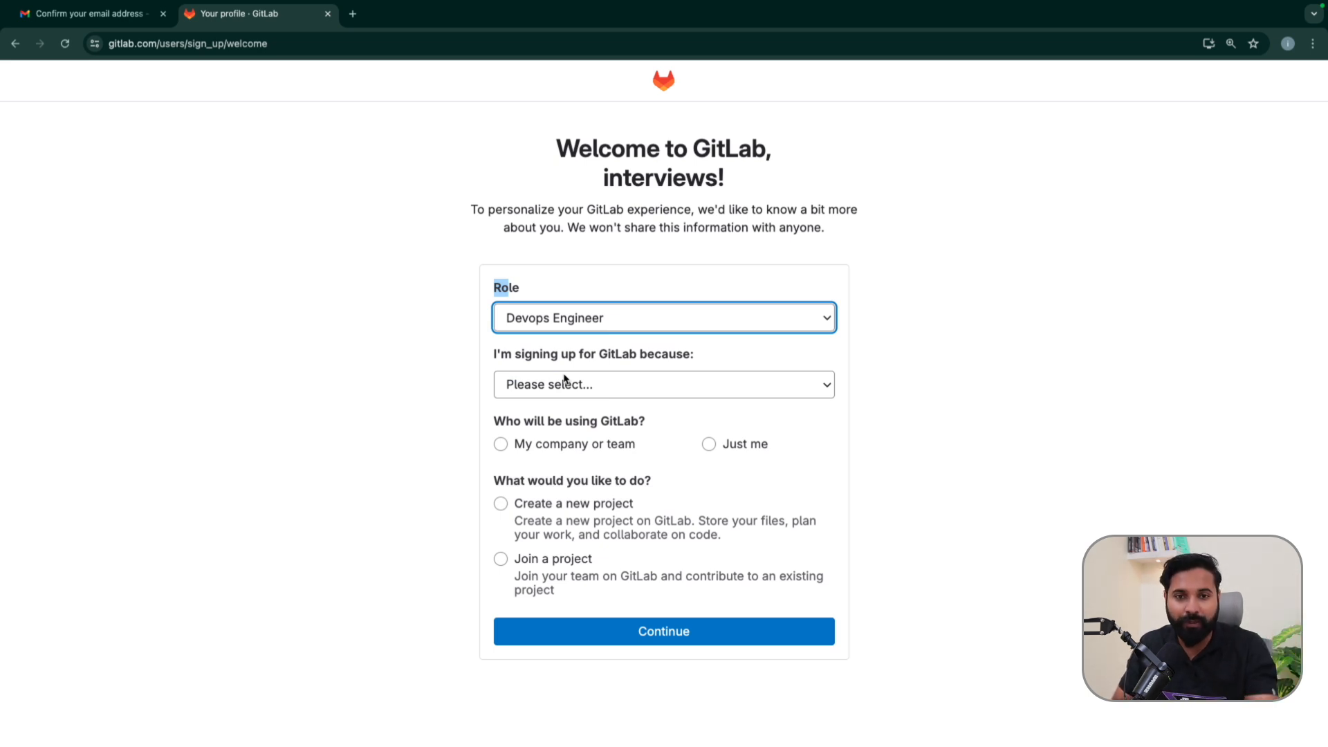
# - Choose 'use GitLab CI with my existing repository', Just me, and Create a new project, then submit
pyautogui.scroll(-1, 605, 350)
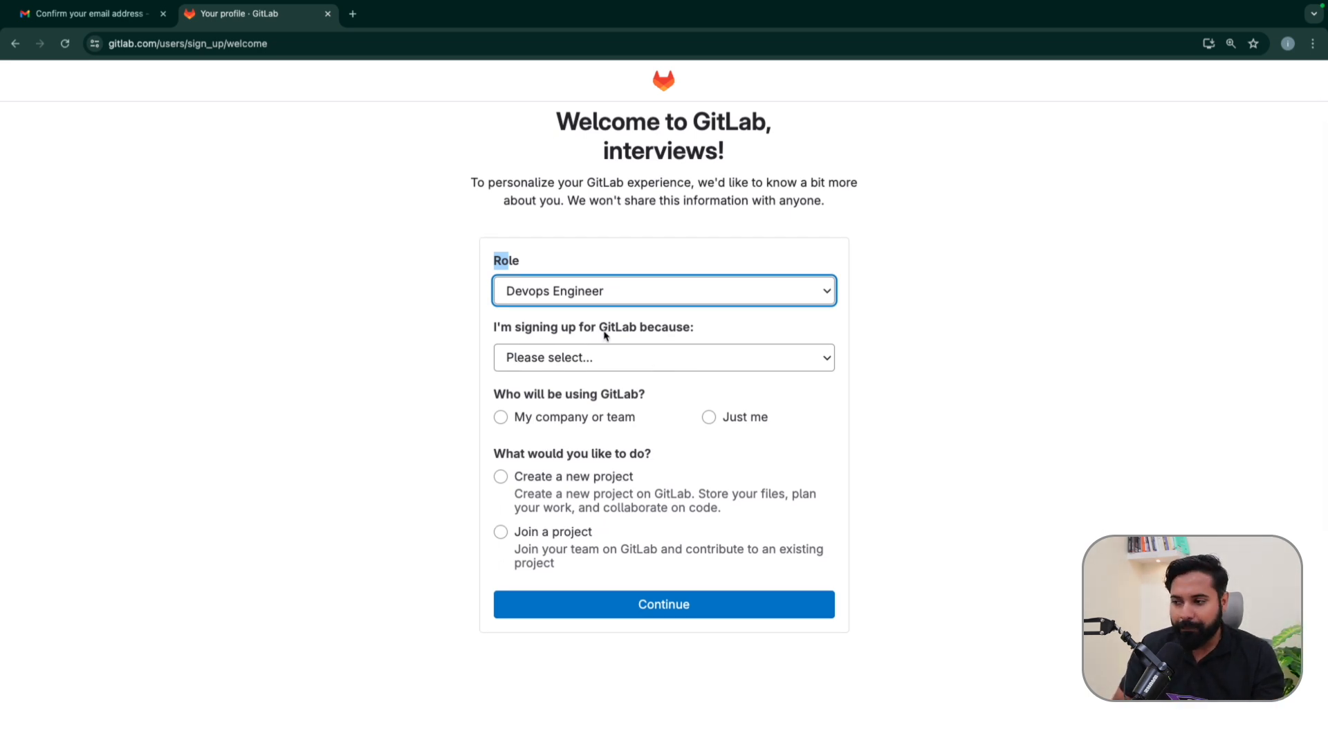
pyautogui.click(686, 356)
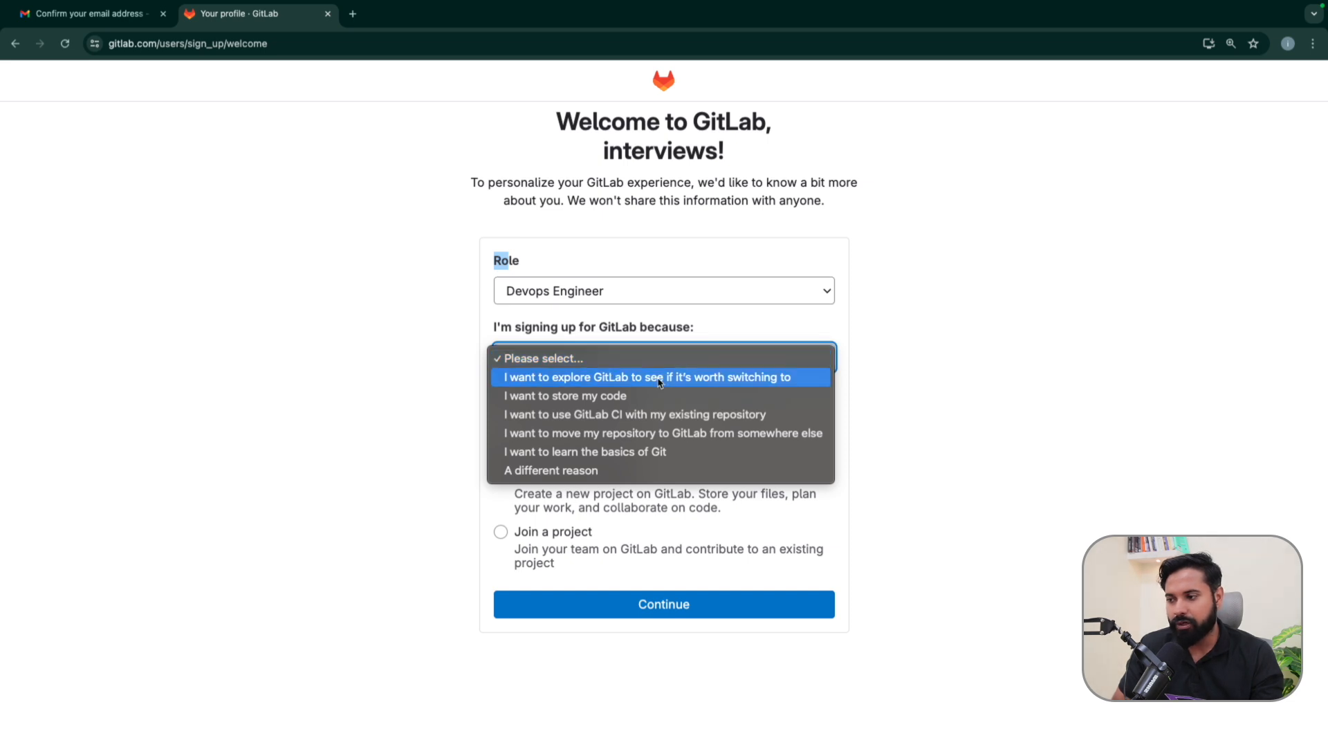
pyautogui.click(644, 419)
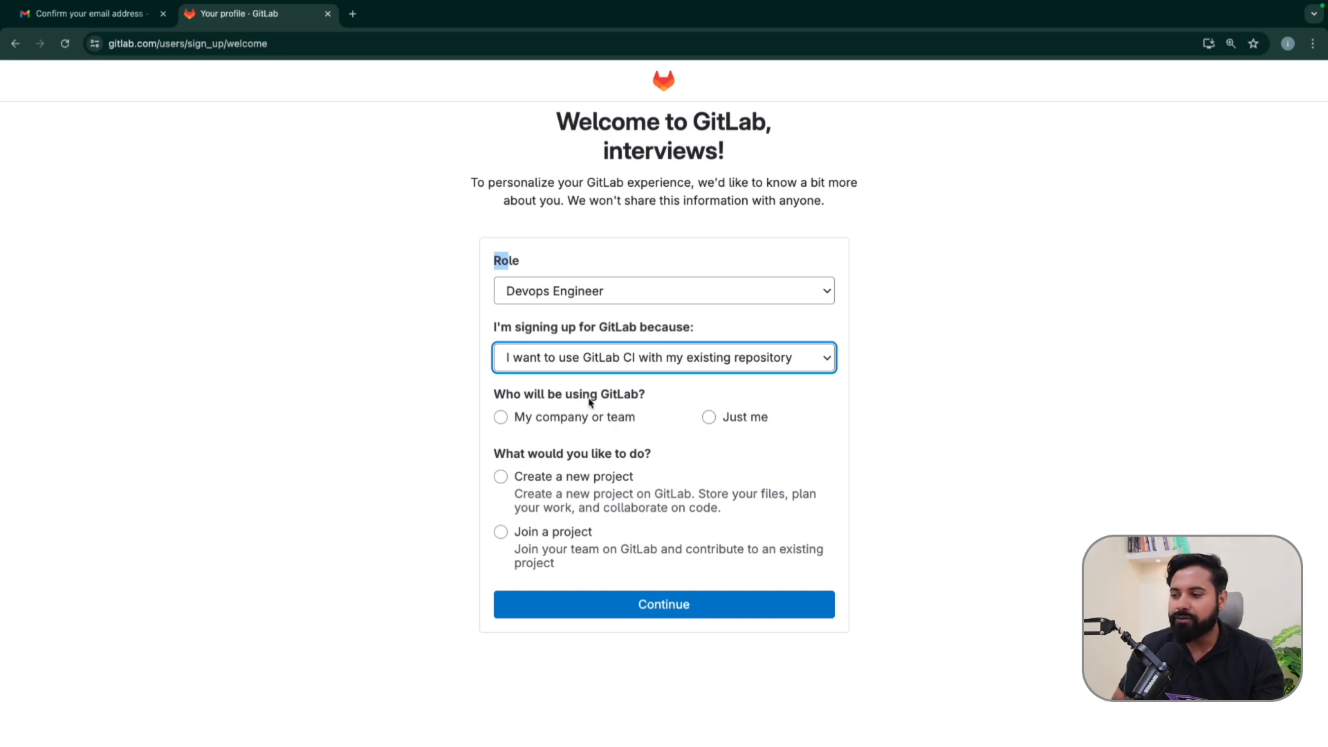
pyautogui.click(709, 419)
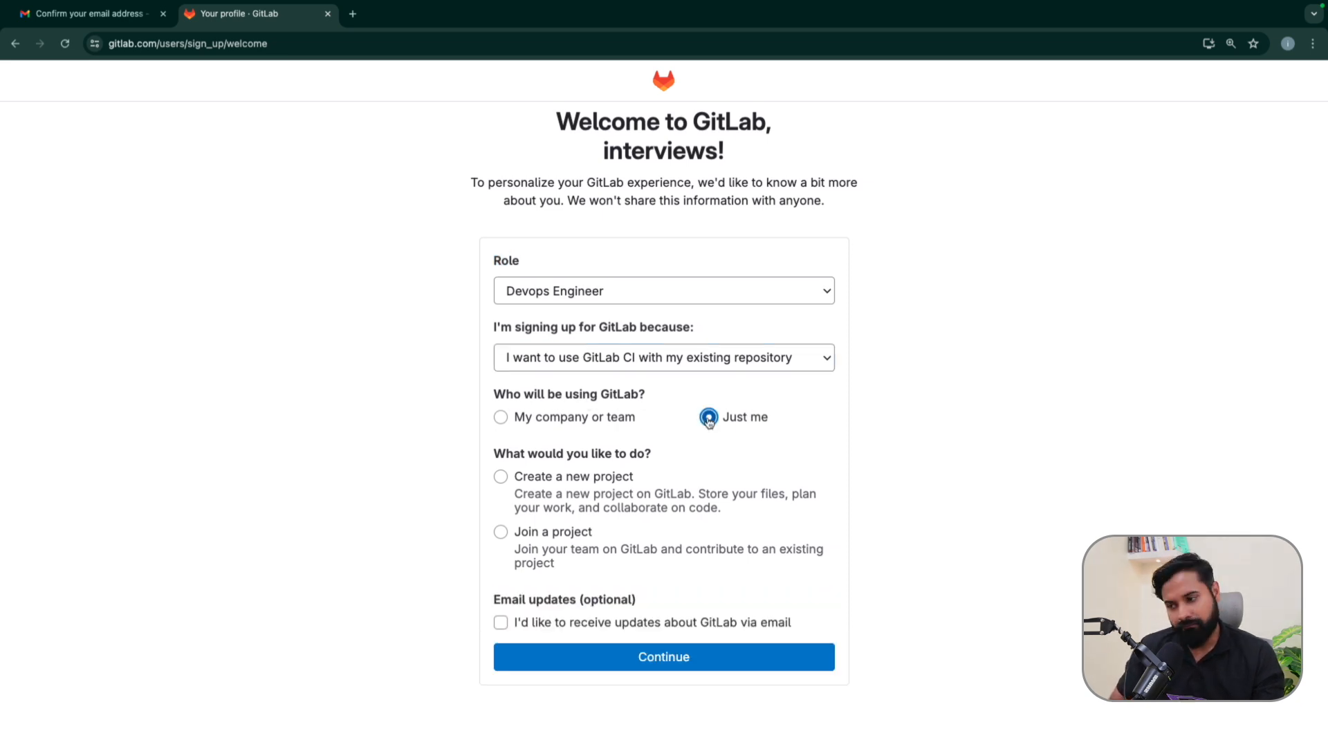
pyautogui.scroll(-1, 709, 422)
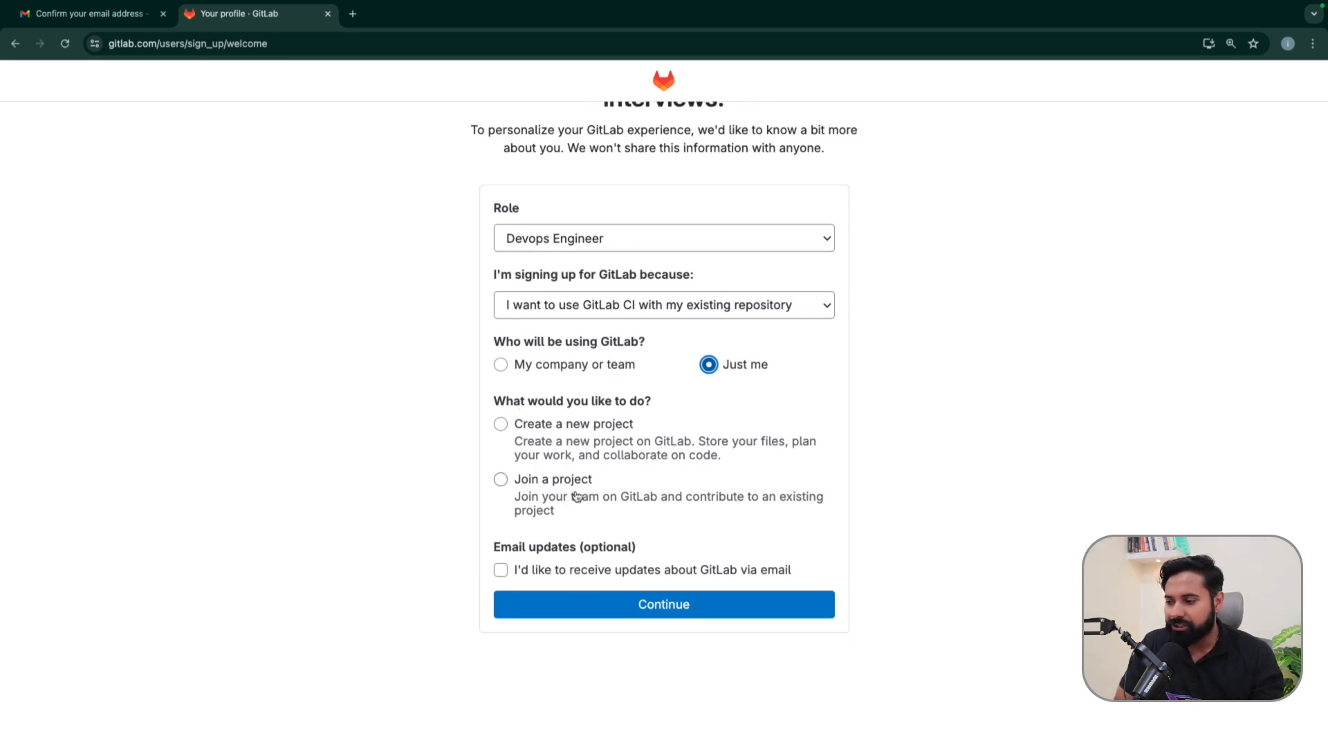
pyautogui.click(544, 429)
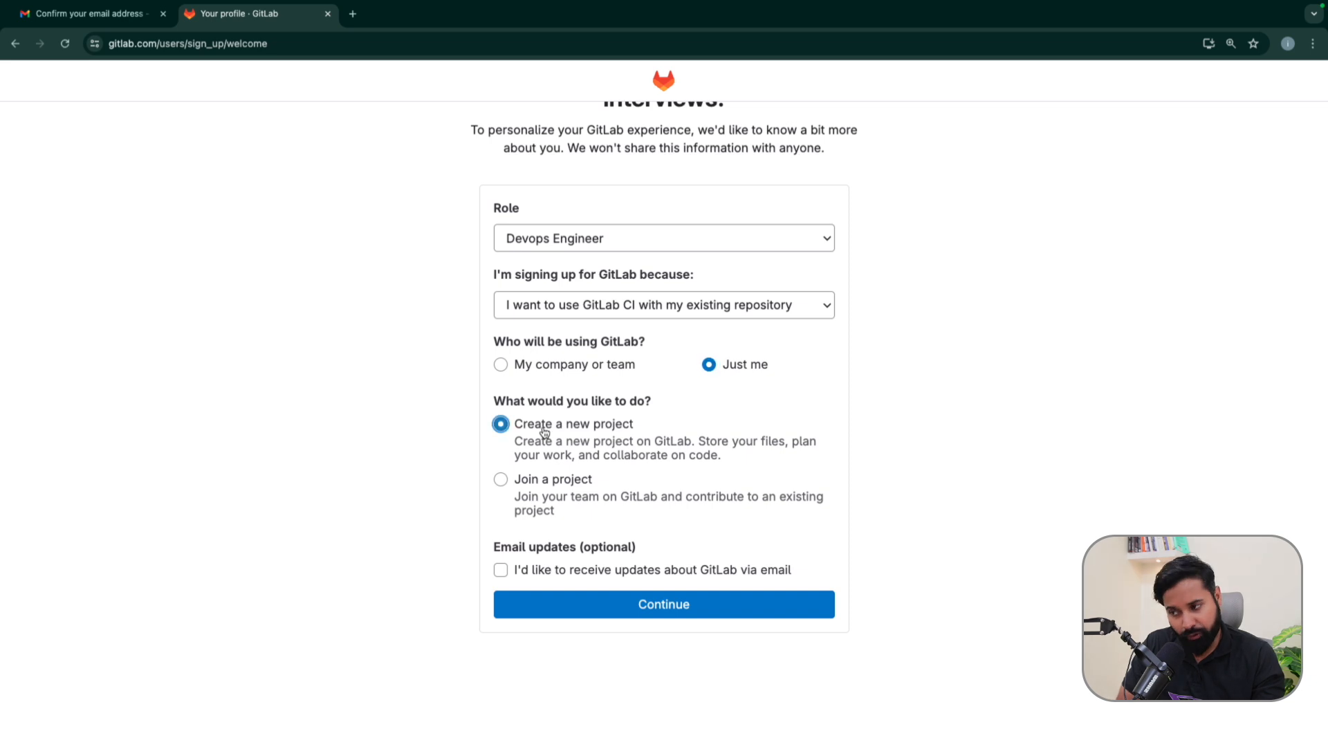
pyautogui.click(666, 608)
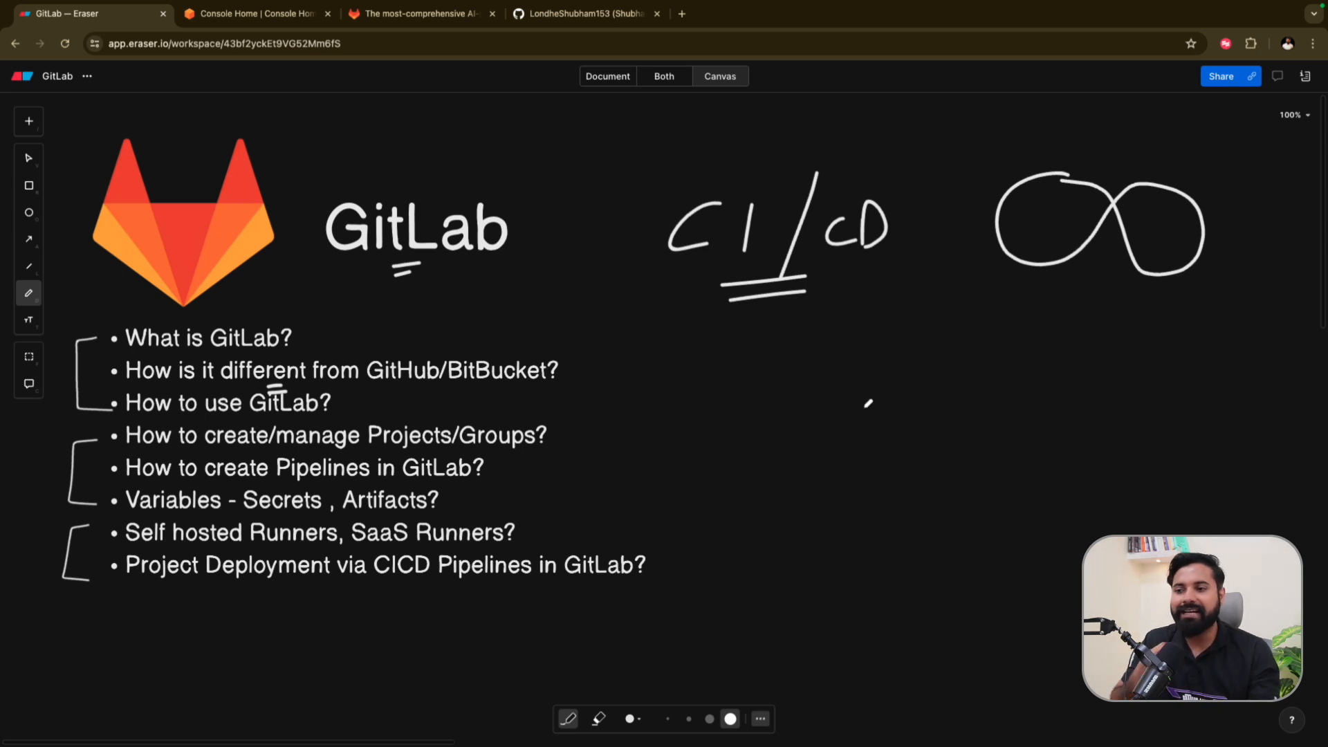
# - Scroll the Eraser board right past the CI/CD and infinity sketches
pyautogui.hscroll(15, 873, 403)
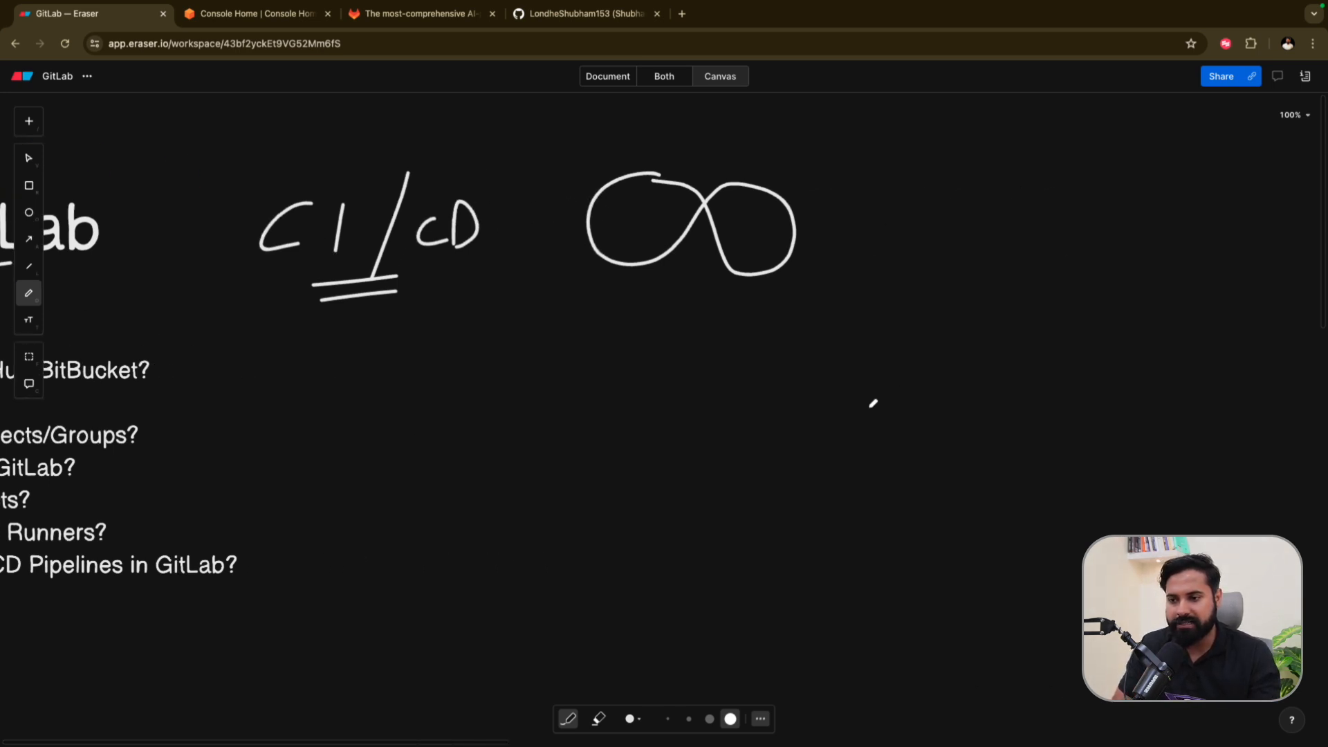
pyautogui.hscroll(1, 873, 403)
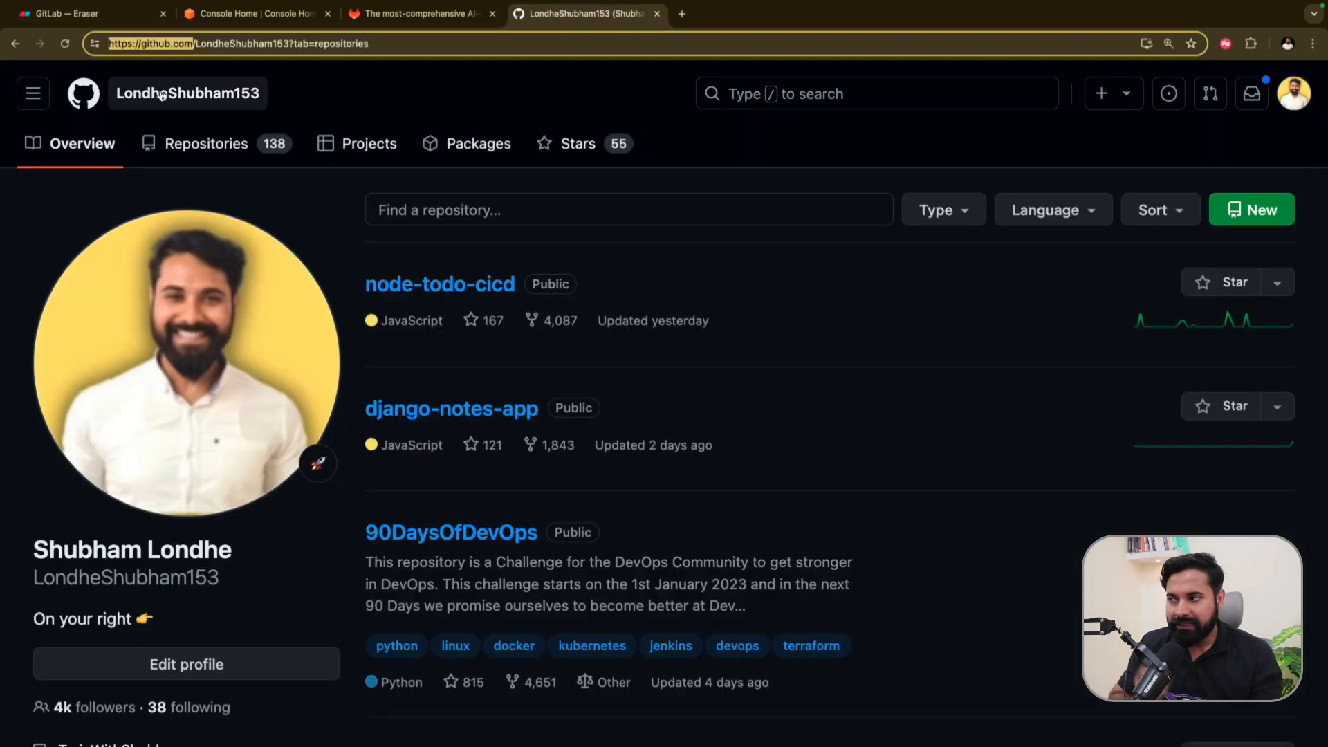
# - Open the 90DaysOfDevOps repository and highlight the github.com and owner parts of its address
pyautogui.moveTo(272, 99); pyautogui.dragTo(111, 95)
pyautogui.click(219, 142)
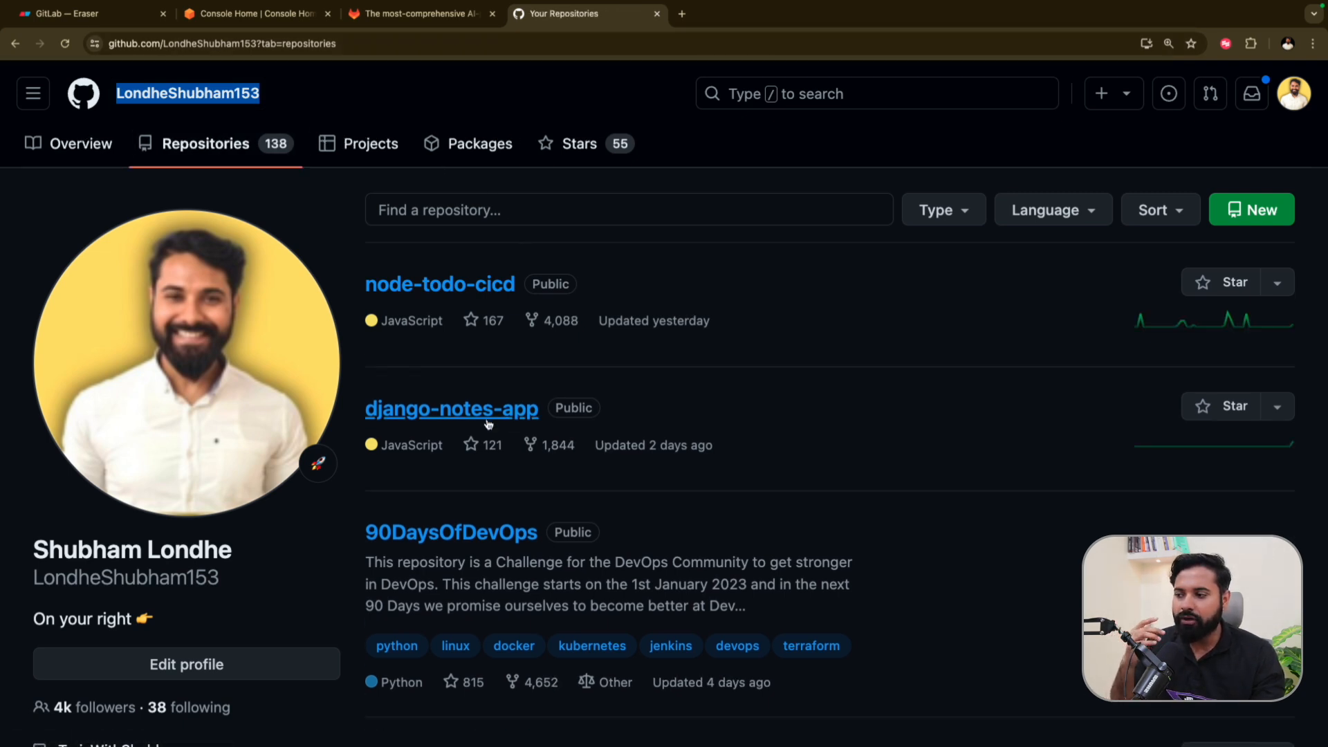
pyautogui.click(464, 531)
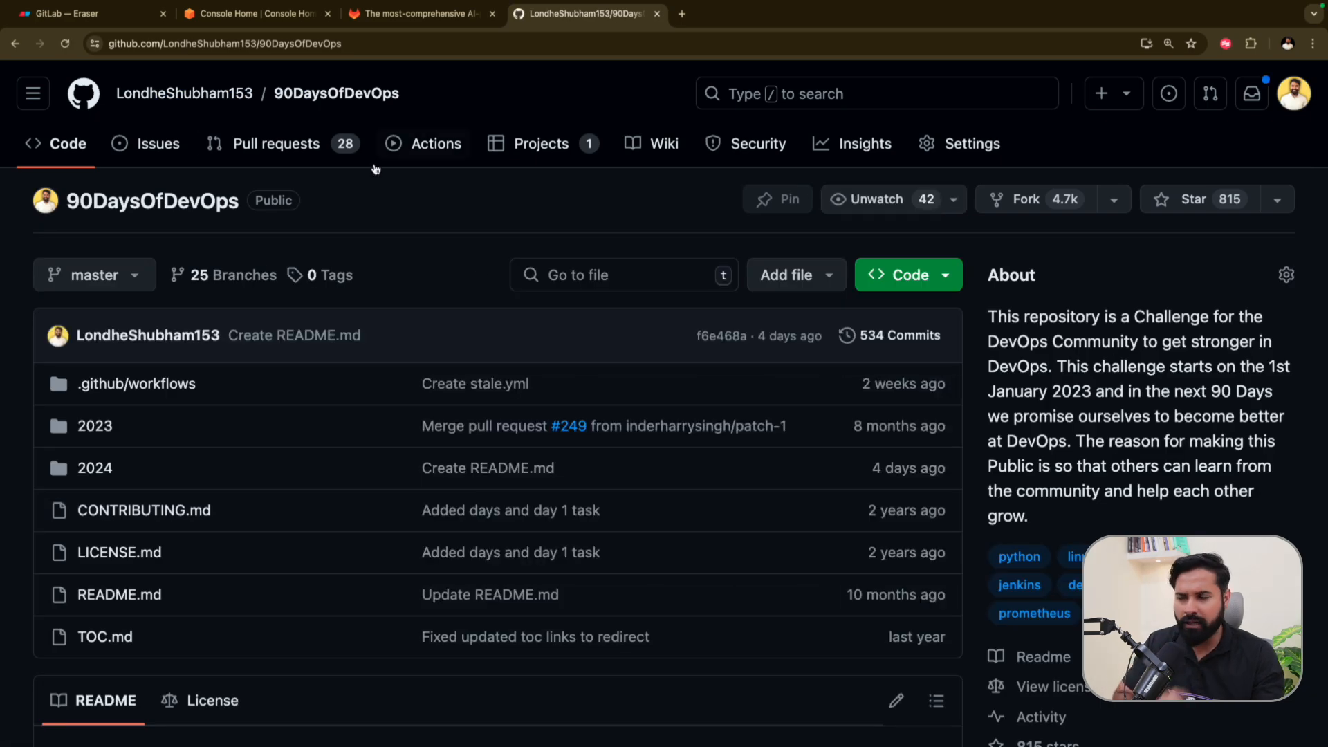
pyautogui.moveTo(160, 42); pyautogui.dragTo(109, 42)
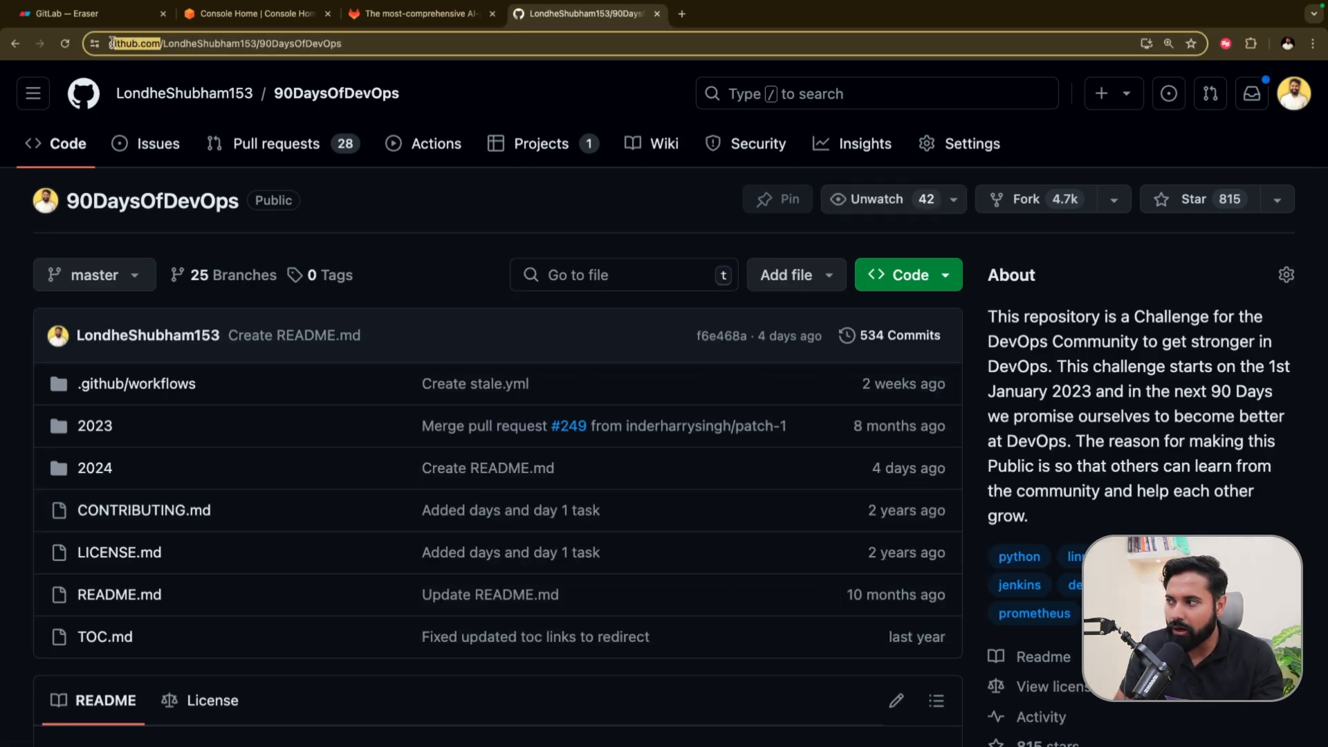
pyautogui.moveTo(199, 44); pyautogui.dragTo(115, 28)
pyautogui.press('super+c')
pyautogui.click(77, 14)
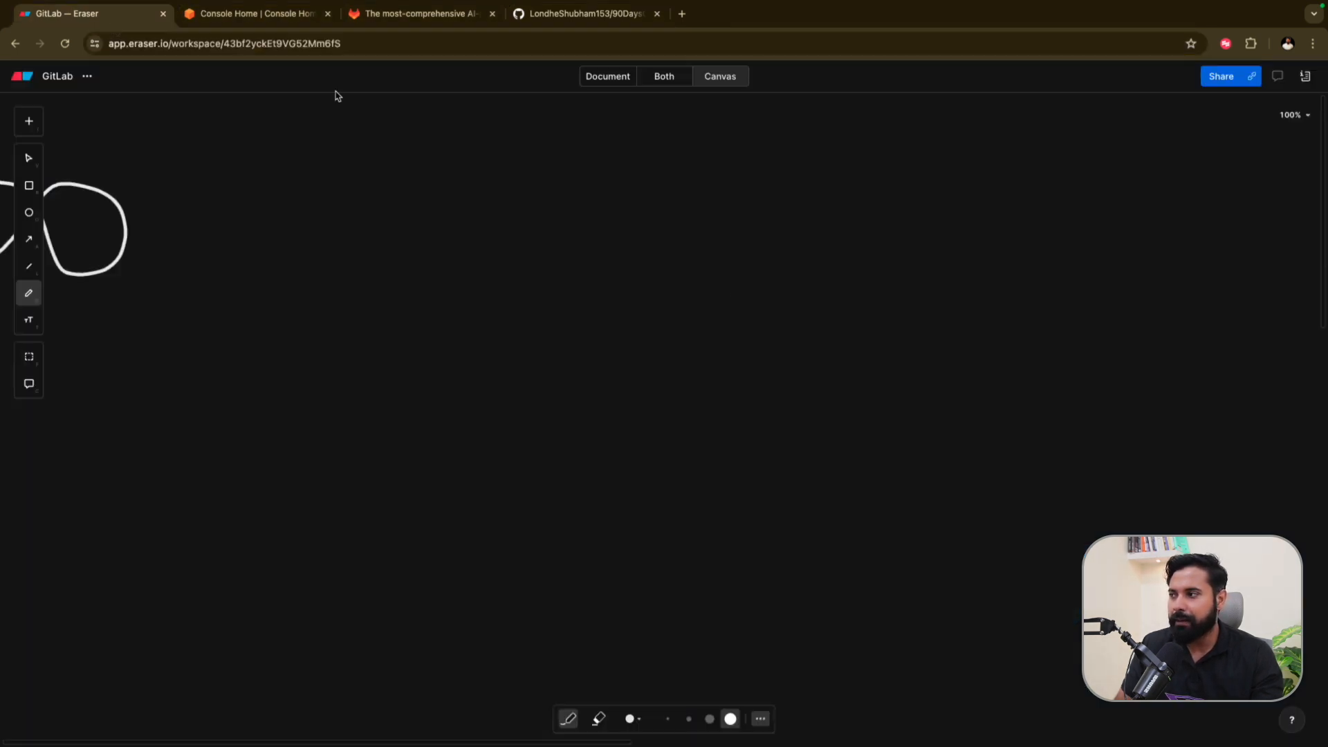
# - Paste the GitHub repository link as text on the Eraser canvas and reposition it
pyautogui.click(29, 320)
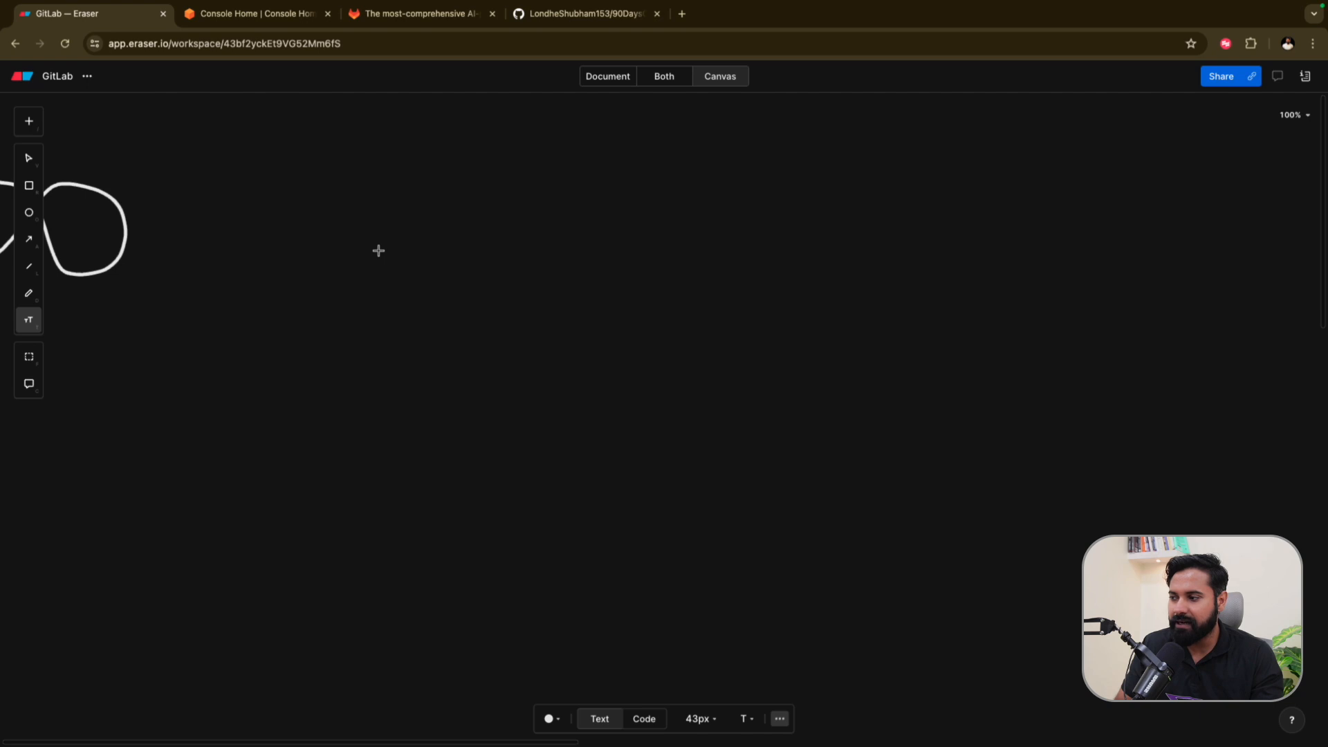
pyautogui.click(378, 251)
pyautogui.press('super+v')
pyautogui.click(601, 344)
pyautogui.moveTo(620, 255); pyautogui.dragTo(497, 243)
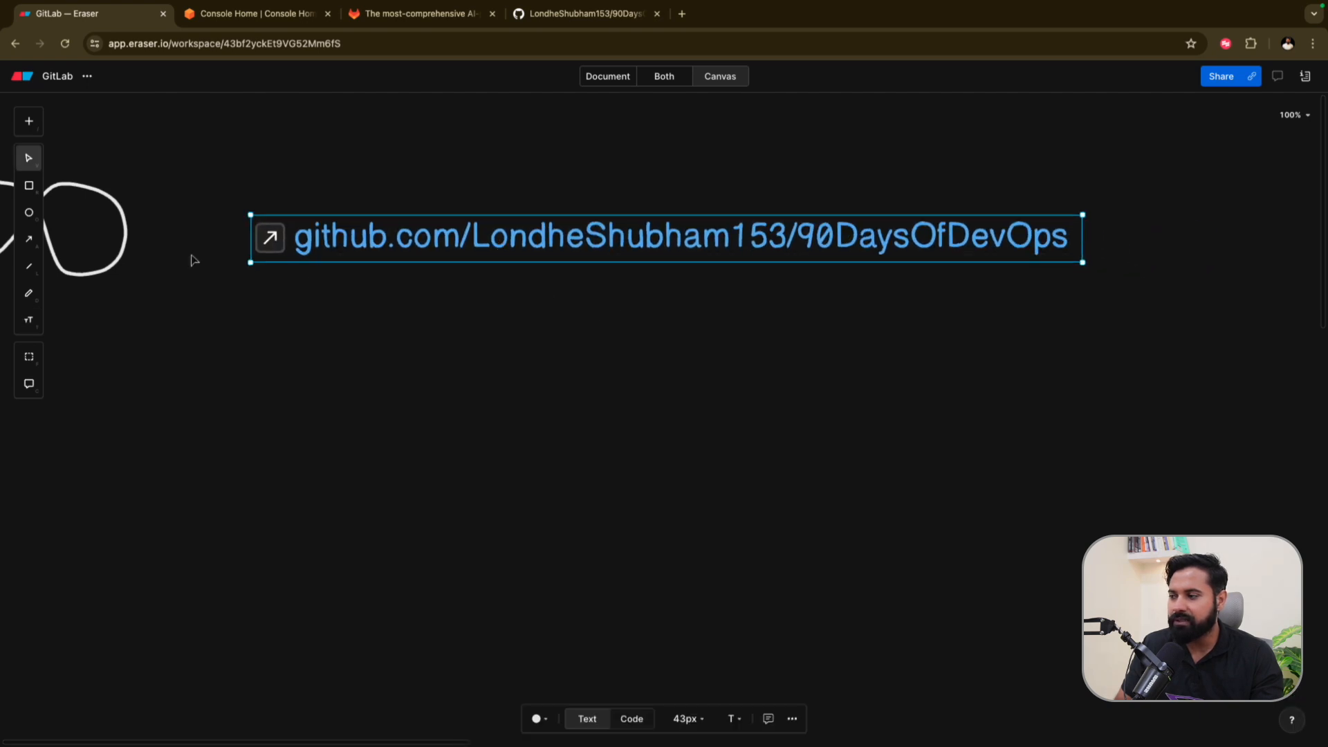
# - Draw brackets under the link and label the username part 'user' and the repository 'Project'
pyautogui.click(29, 293)
pyautogui.moveTo(311, 277)
pyautogui.mouseDown()
pyautogui.moveTo(434, 296)
pyautogui.moveTo(433, 273)
pyautogui.moveTo(493, 297)
pyautogui.moveTo(710, 296)
pyautogui.mouseUp()
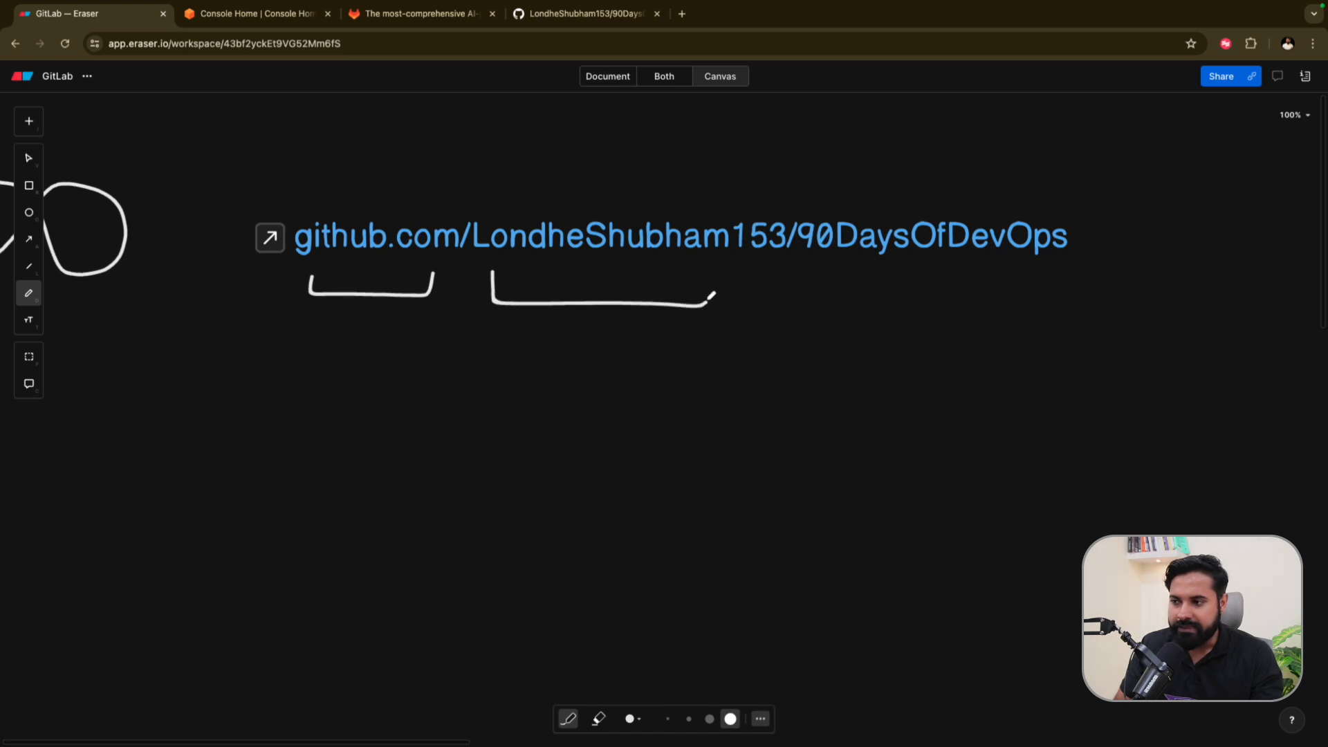
pyautogui.moveTo(582, 346); pyautogui.dragTo(663, 333)
pyautogui.moveTo(829, 273)
pyautogui.mouseDown()
pyautogui.moveTo(832, 288)
pyautogui.moveTo(1031, 276)
pyautogui.mouseUp()
pyautogui.moveTo(935, 325)
pyautogui.mouseDown()
pyautogui.moveTo(933, 353)
pyautogui.moveTo(939, 340)
pyautogui.mouseUp()
pyautogui.moveTo(952, 350); pyautogui.dragTo(975, 332)
pyautogui.moveTo(983, 327)
pyautogui.mouseDown()
pyautogui.moveTo(971, 349)
pyautogui.moveTo(996, 365)
pyautogui.moveTo(1073, 338)
pyautogui.mouseUp()
# - Handwrite the notes 'devops / Proj' and 'dev /' below the labels
pyautogui.hotkey('ctrl', 'Right')
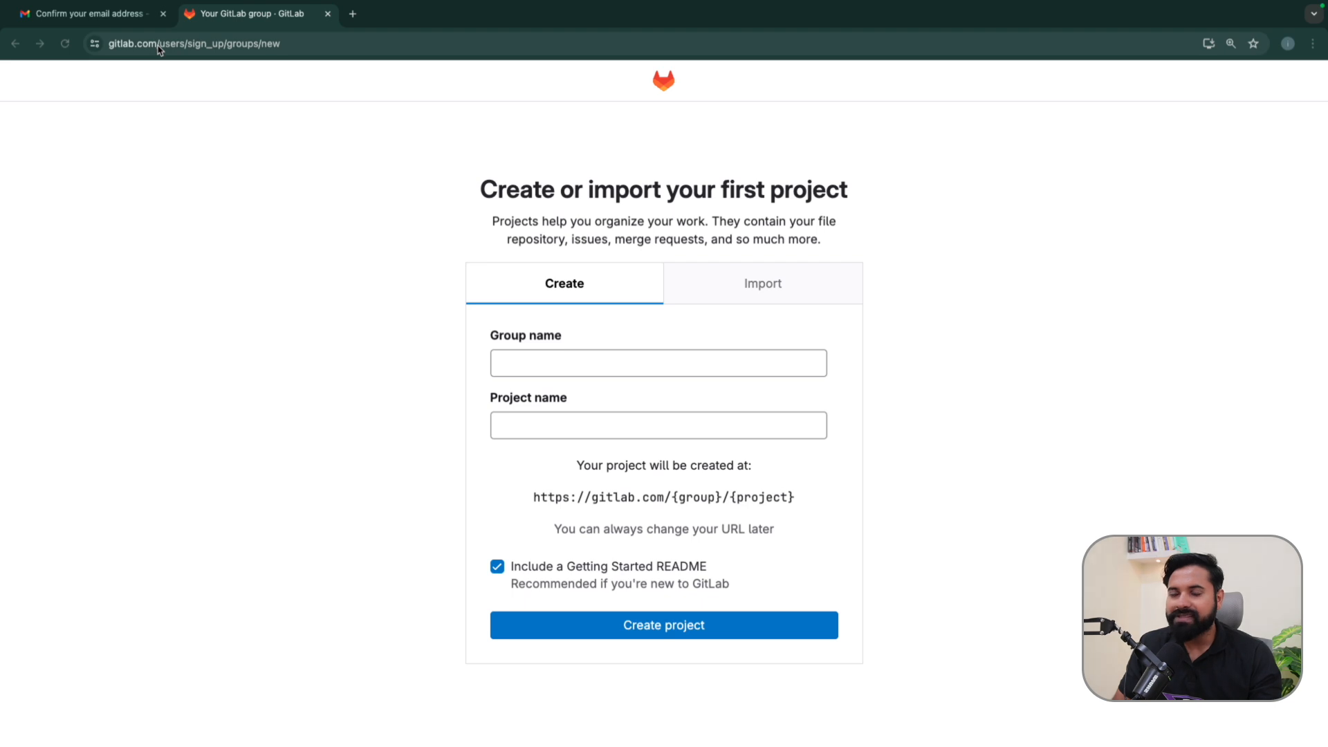
pyautogui.hotkey('ctrl', 'Left')
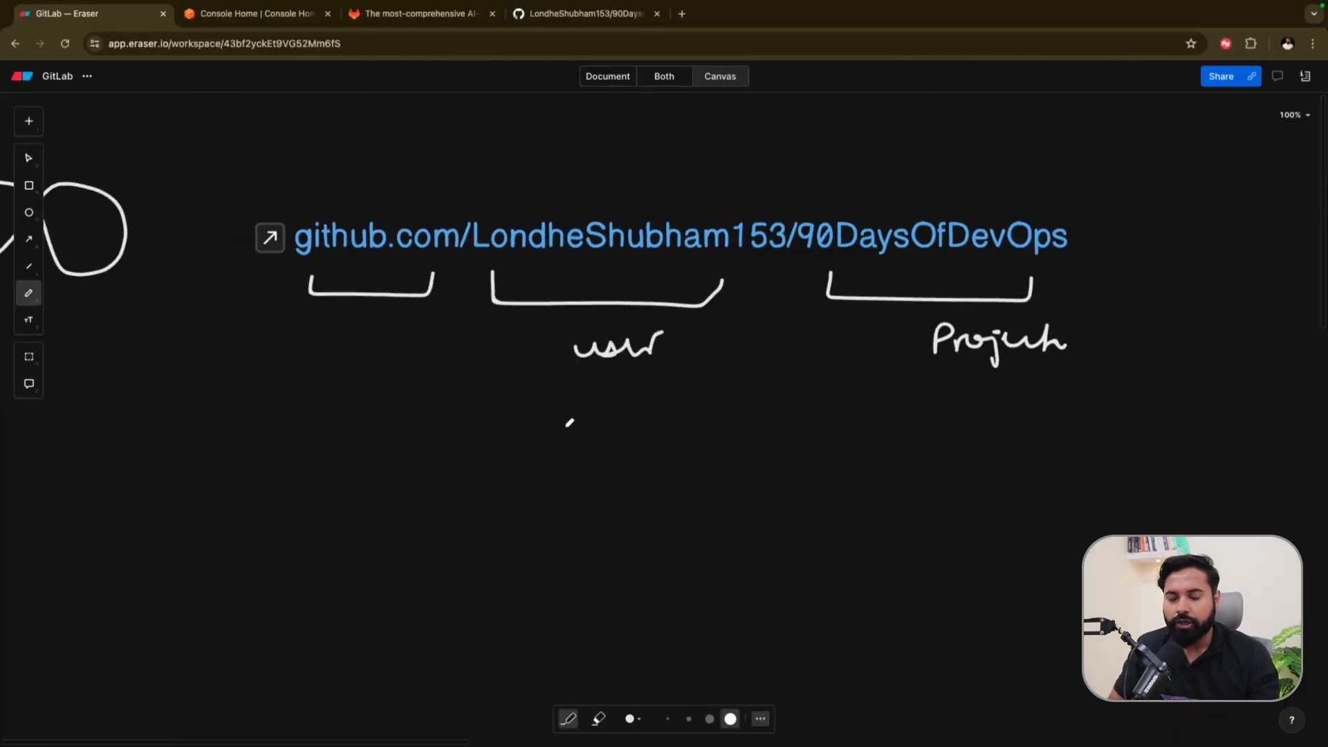
pyautogui.moveTo(582, 427)
pyautogui.mouseDown()
pyautogui.moveTo(602, 450)
pyautogui.moveTo(639, 443)
pyautogui.moveTo(647, 473)
pyautogui.moveTo(657, 453)
pyautogui.mouseUp()
pyautogui.moveTo(665, 442); pyautogui.dragTo(668, 455)
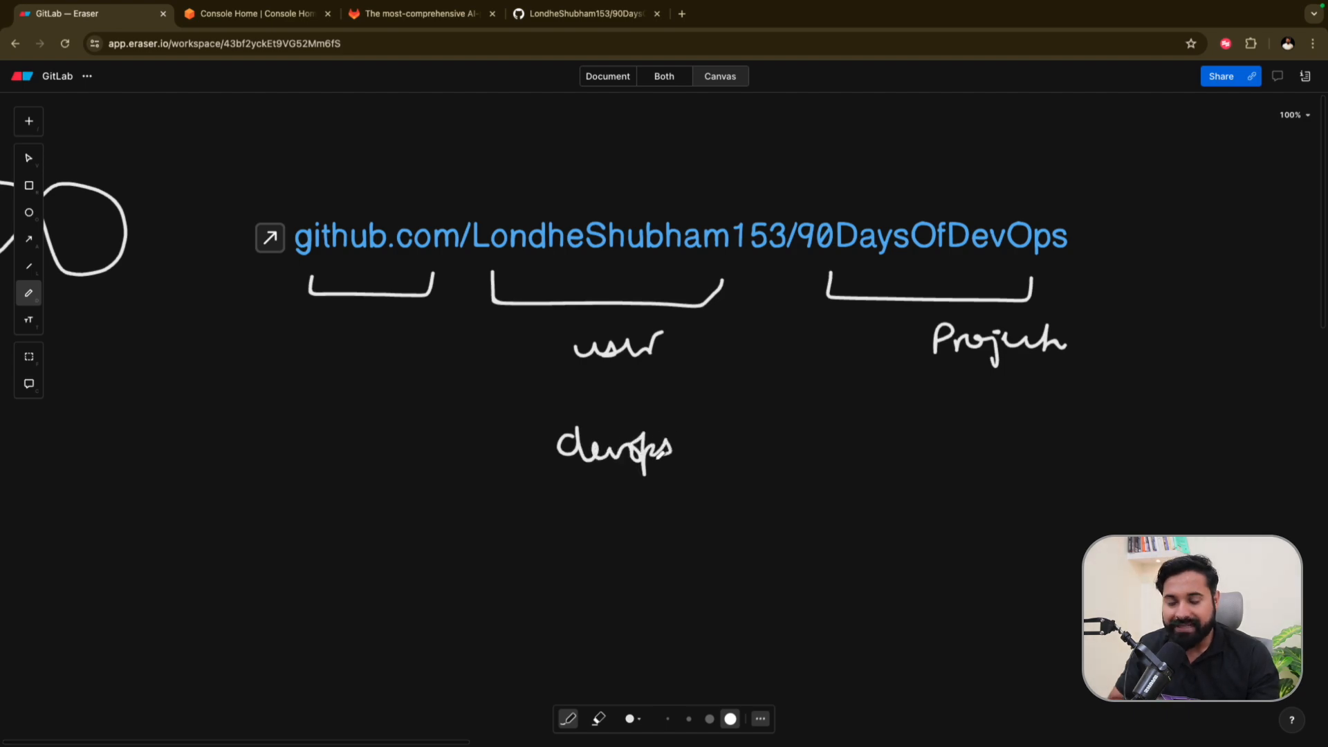
pyautogui.moveTo(780, 415)
pyautogui.mouseDown()
pyautogui.moveTo(759, 474)
pyautogui.moveTo(805, 437)
pyautogui.moveTo(853, 435)
pyautogui.mouseUp()
pyautogui.moveTo(853, 434); pyautogui.dragTo(854, 467)
pyautogui.moveTo(880, 435); pyautogui.dragTo(886, 426)
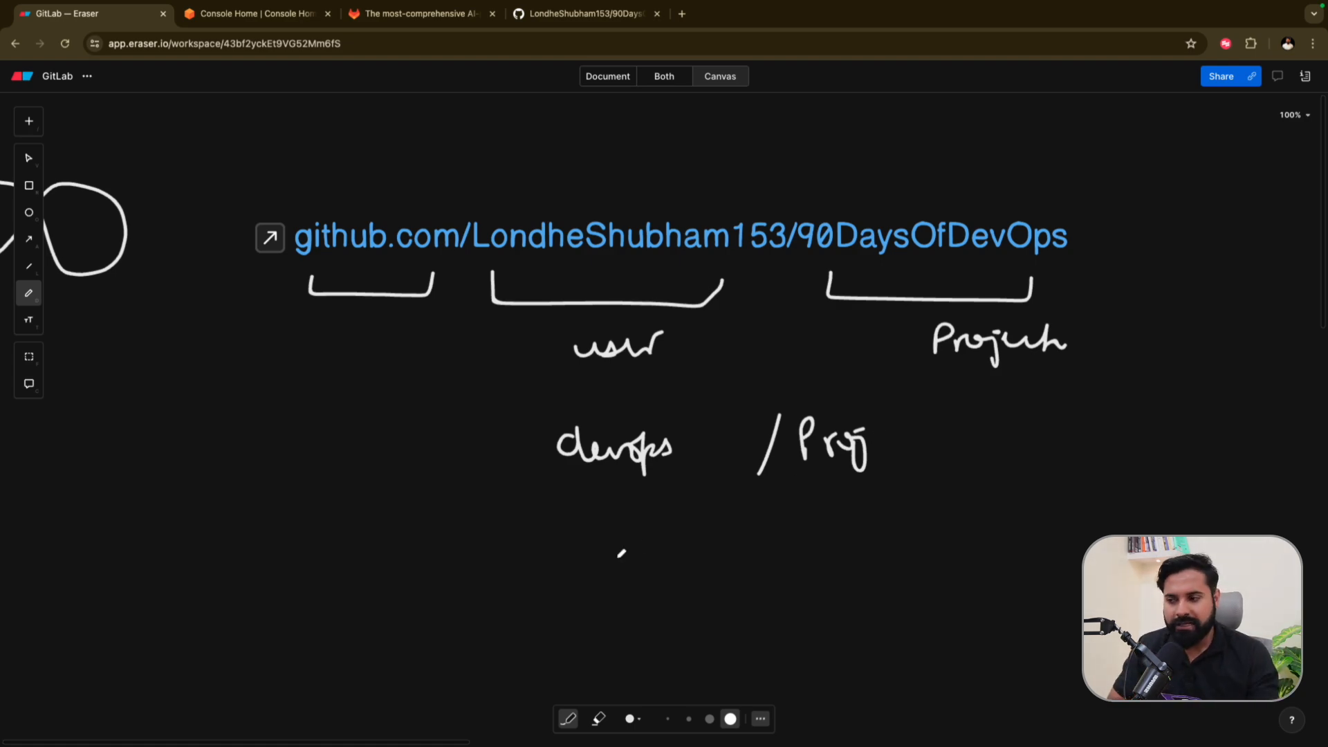
pyautogui.moveTo(587, 538)
pyautogui.mouseDown()
pyautogui.moveTo(600, 558)
pyautogui.moveTo(642, 538)
pyautogui.mouseUp()
pyautogui.moveTo(739, 513); pyautogui.dragTo(720, 565)
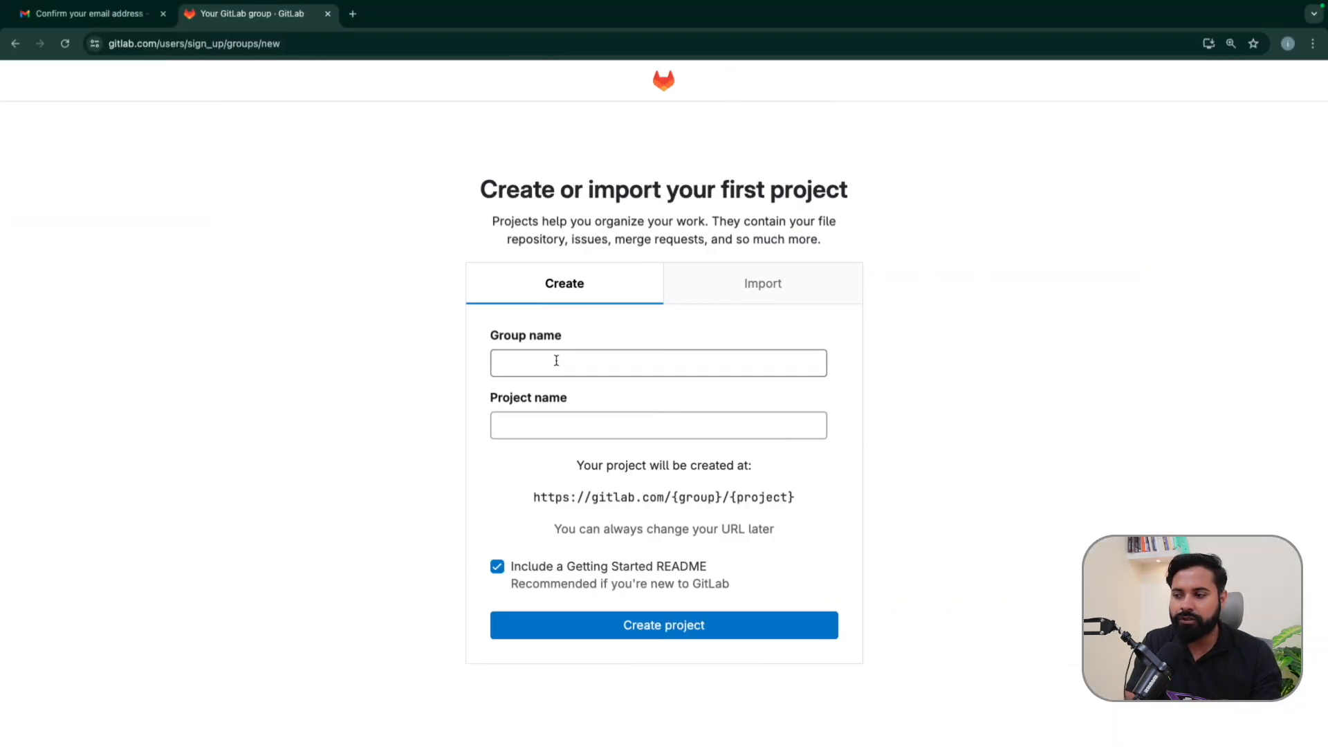
# - Enter TWSDevops as the group name, correcting the tws prefix to uppercase
pyautogui.click(556, 362)
pyautogui.click(920, 465)
pyautogui.click(584, 363)
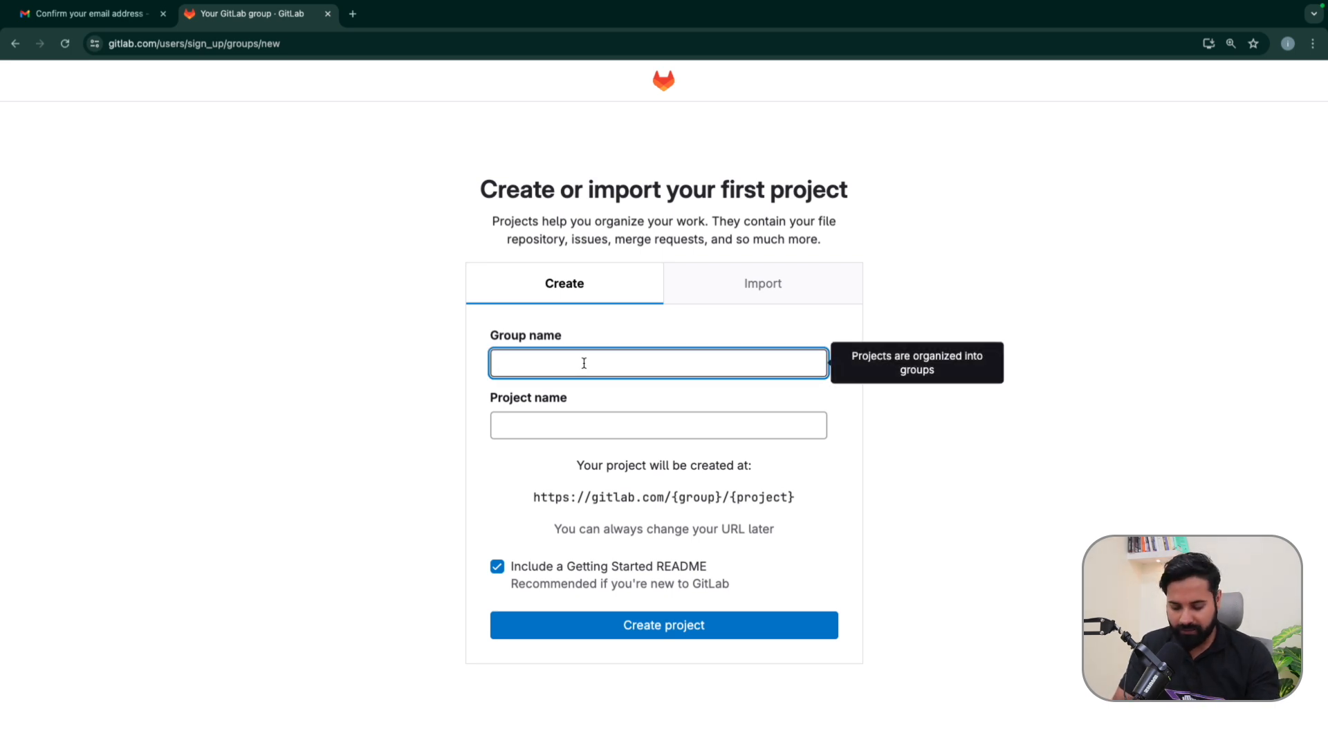
pyautogui.write('tw')
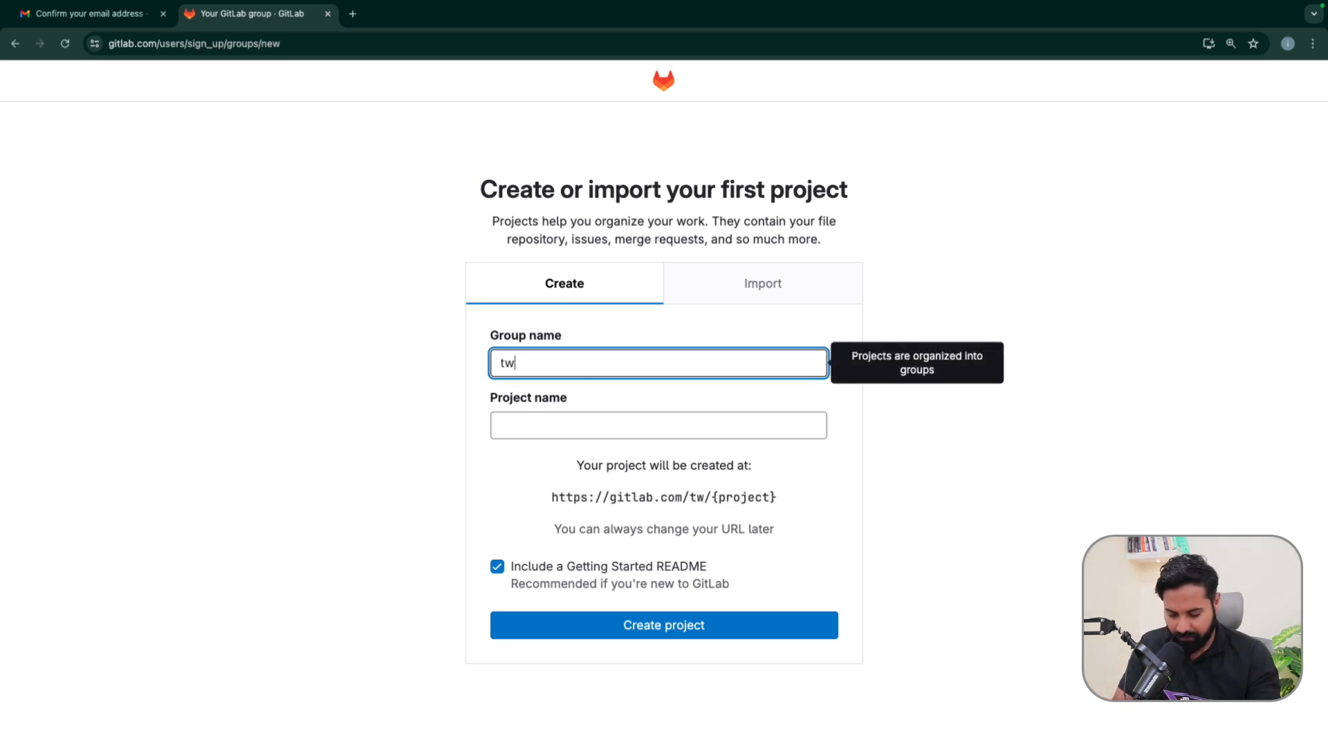
pyautogui.write('sDevops')
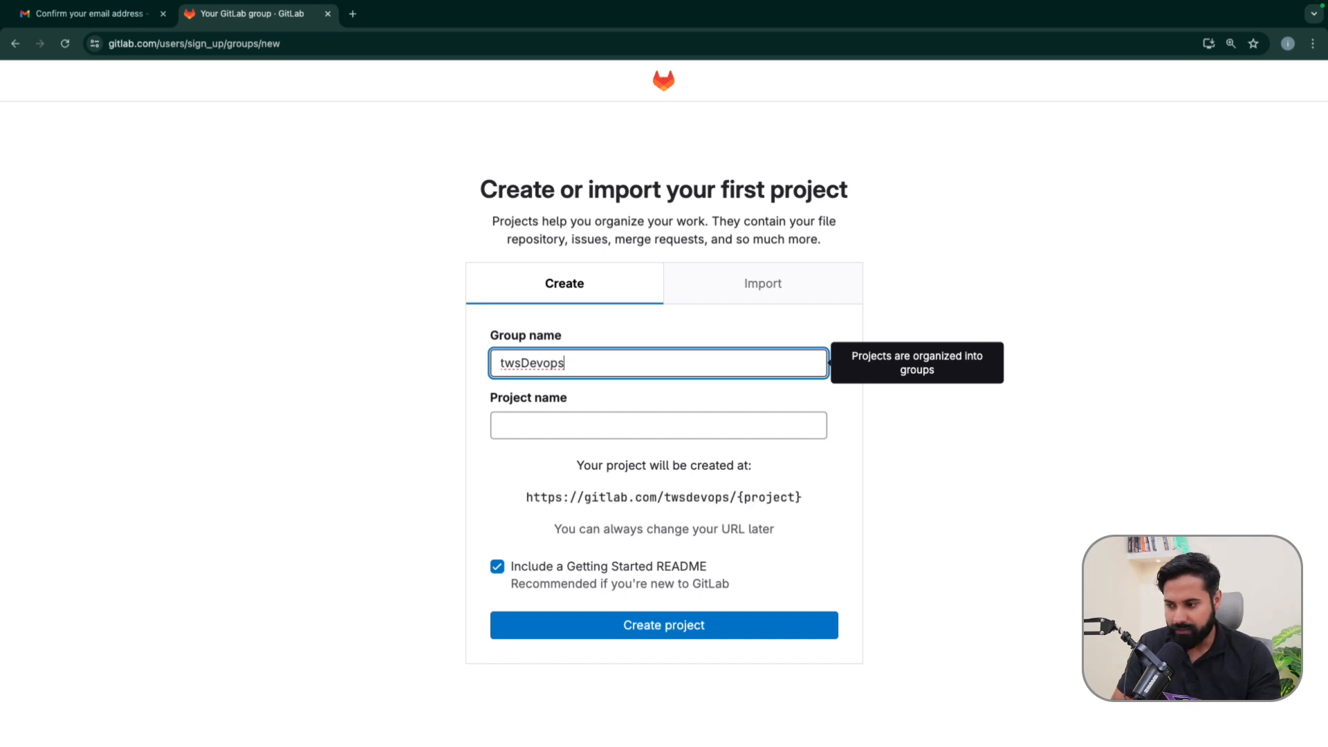
pyautogui.click(957, 546)
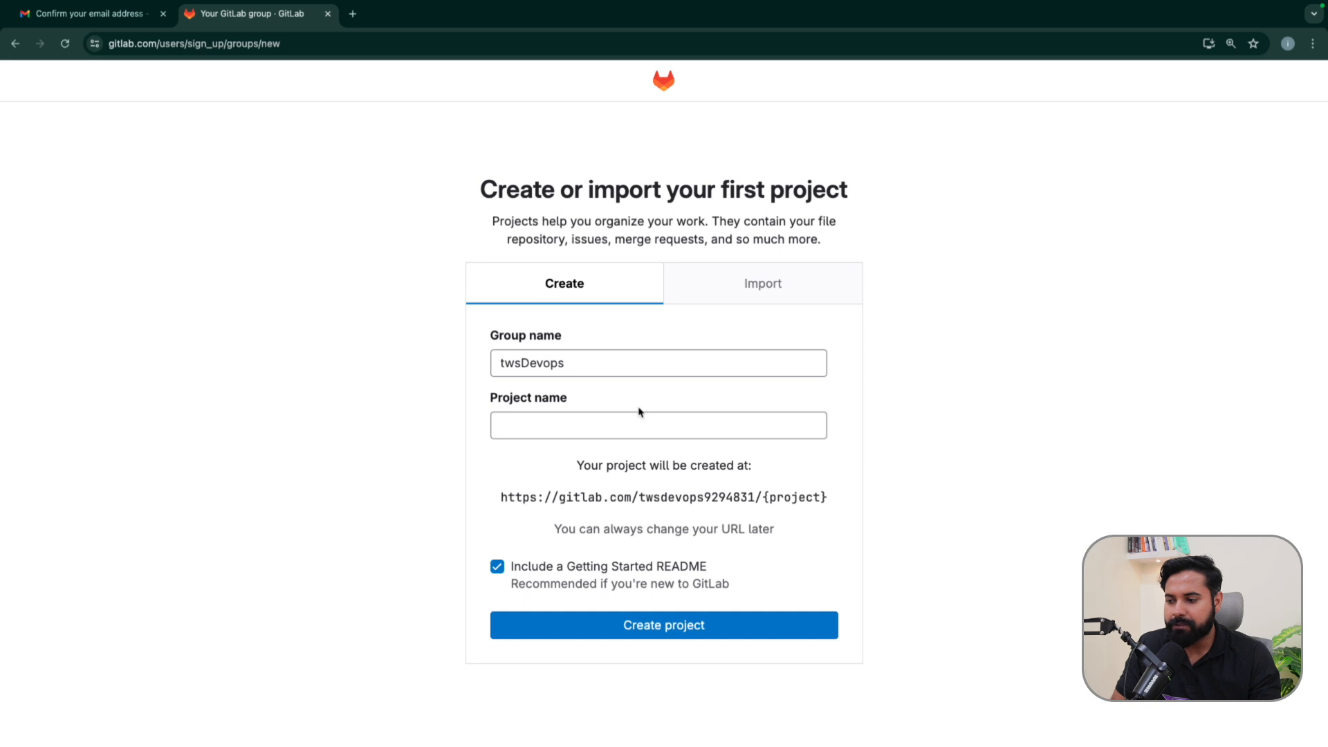
pyautogui.click(522, 363)
pyautogui.moveTo(522, 363); pyautogui.dragTo(499, 364)
pyautogui.write('TWS')
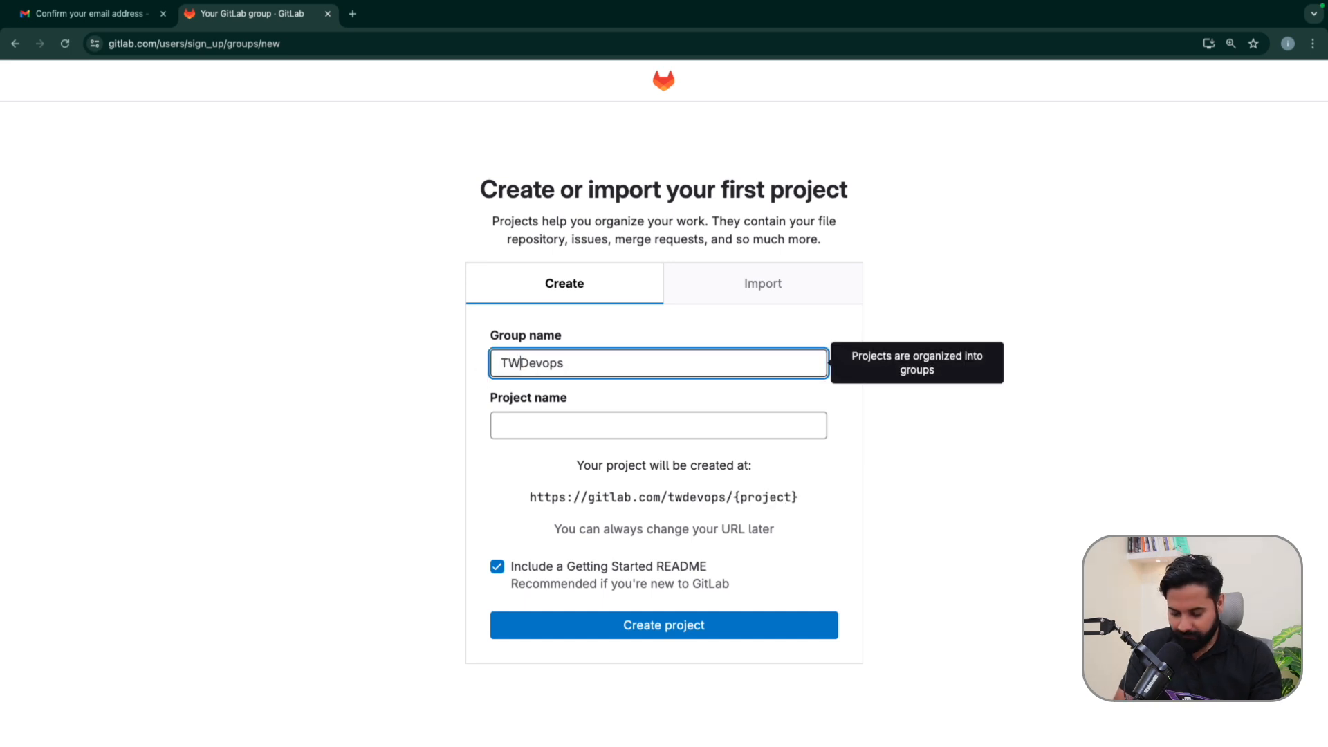
# - Enter DemoCICD as the project name and select the project address preview
pyautogui.click(601, 422)
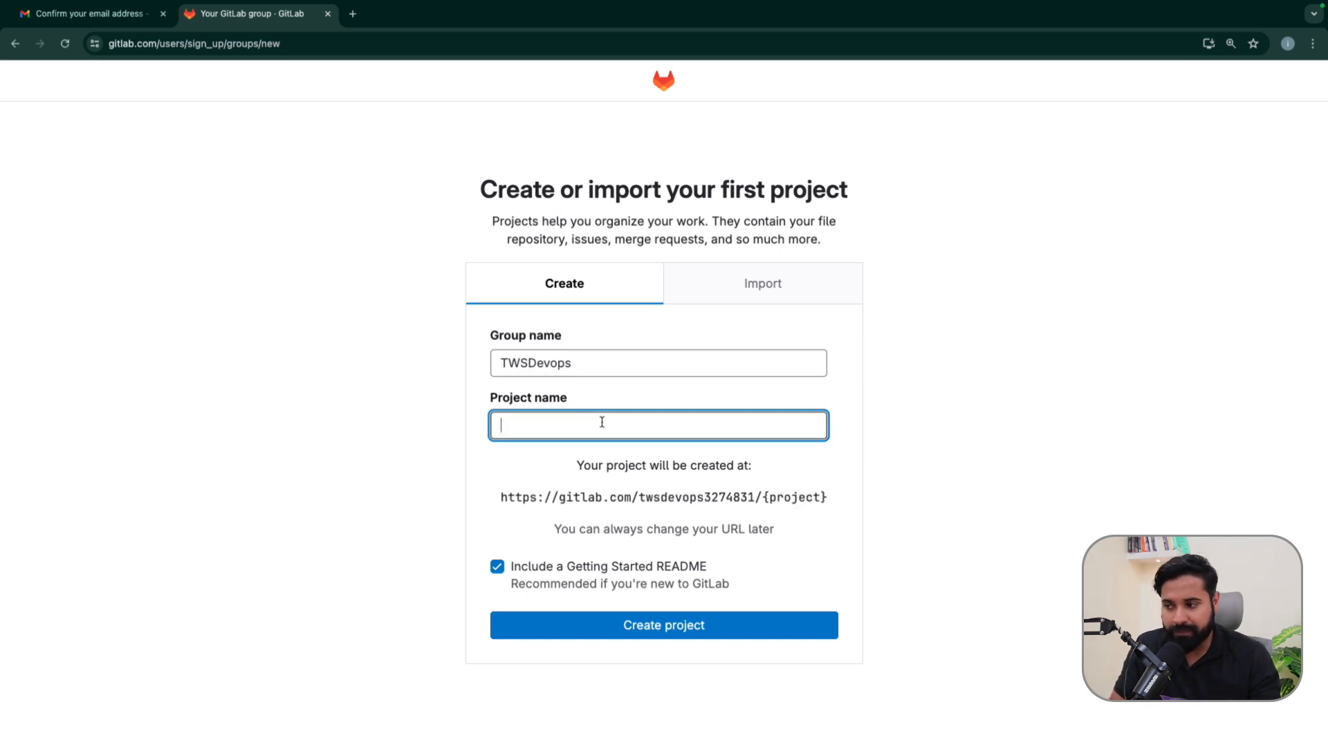
pyautogui.write('Demo')
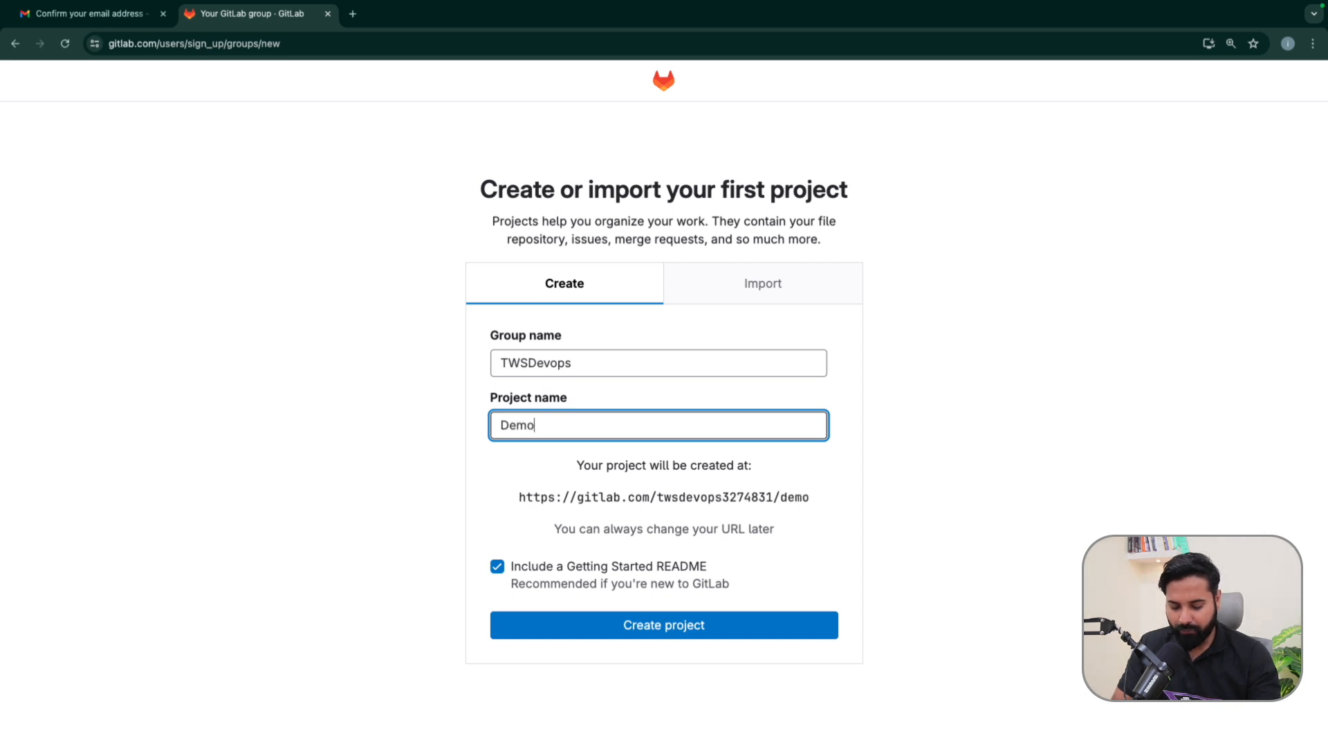
pyautogui.write('CICD')
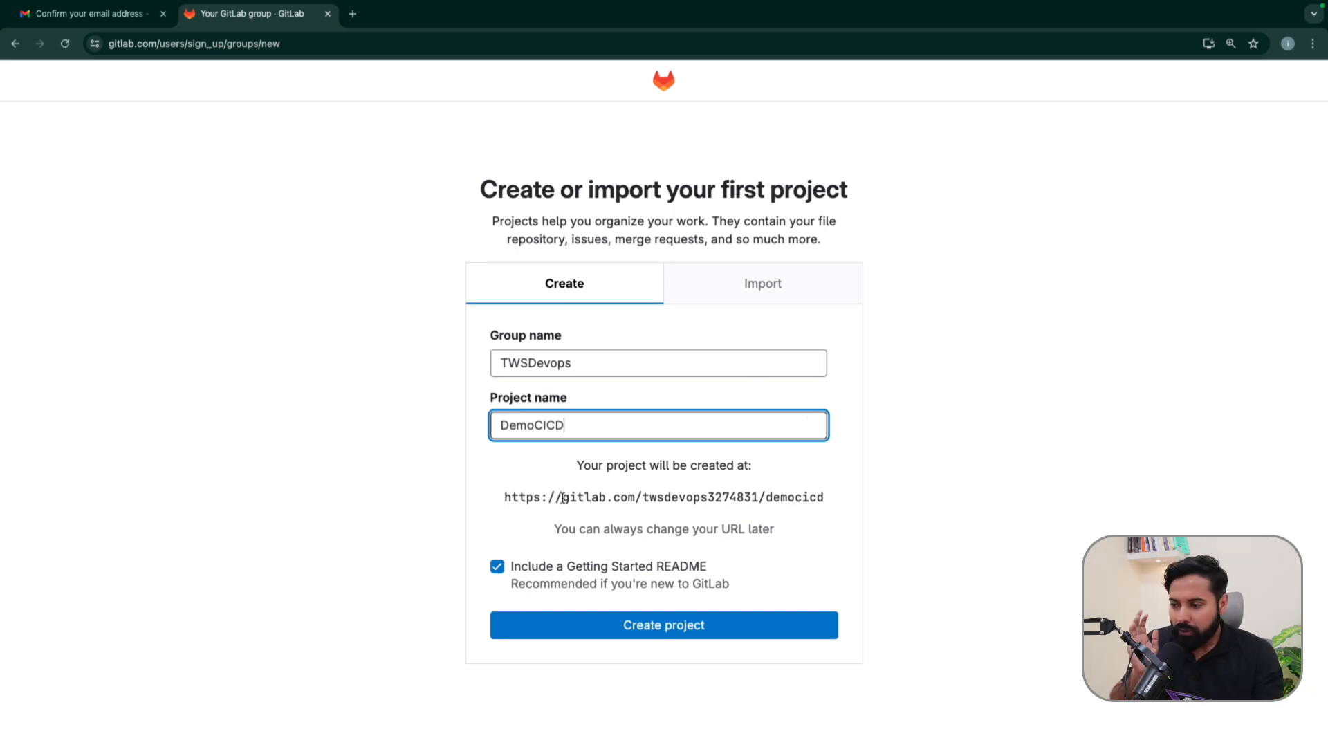
pyautogui.moveTo(504, 497); pyautogui.dragTo(823, 491)
pyautogui.press('super+c')
pyautogui.hotkey('ctrl', 'Left')
# - Paste the GitLab project address as text below the handwritten notes
pyautogui.scroll(-2, 640, 342)
pyautogui.scroll(-1, 59, 287)
pyautogui.click(28, 320)
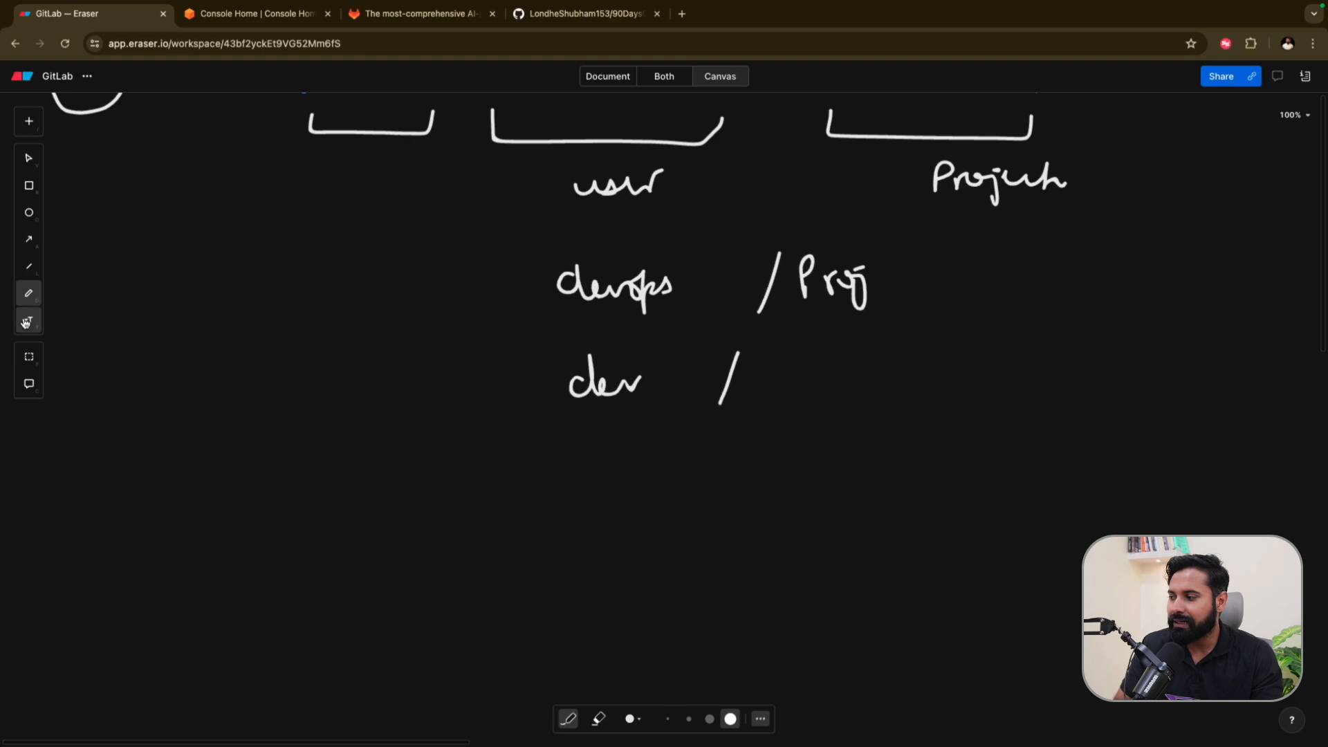
pyautogui.click(308, 512)
pyautogui.press('super+v')
pyautogui.click(587, 593)
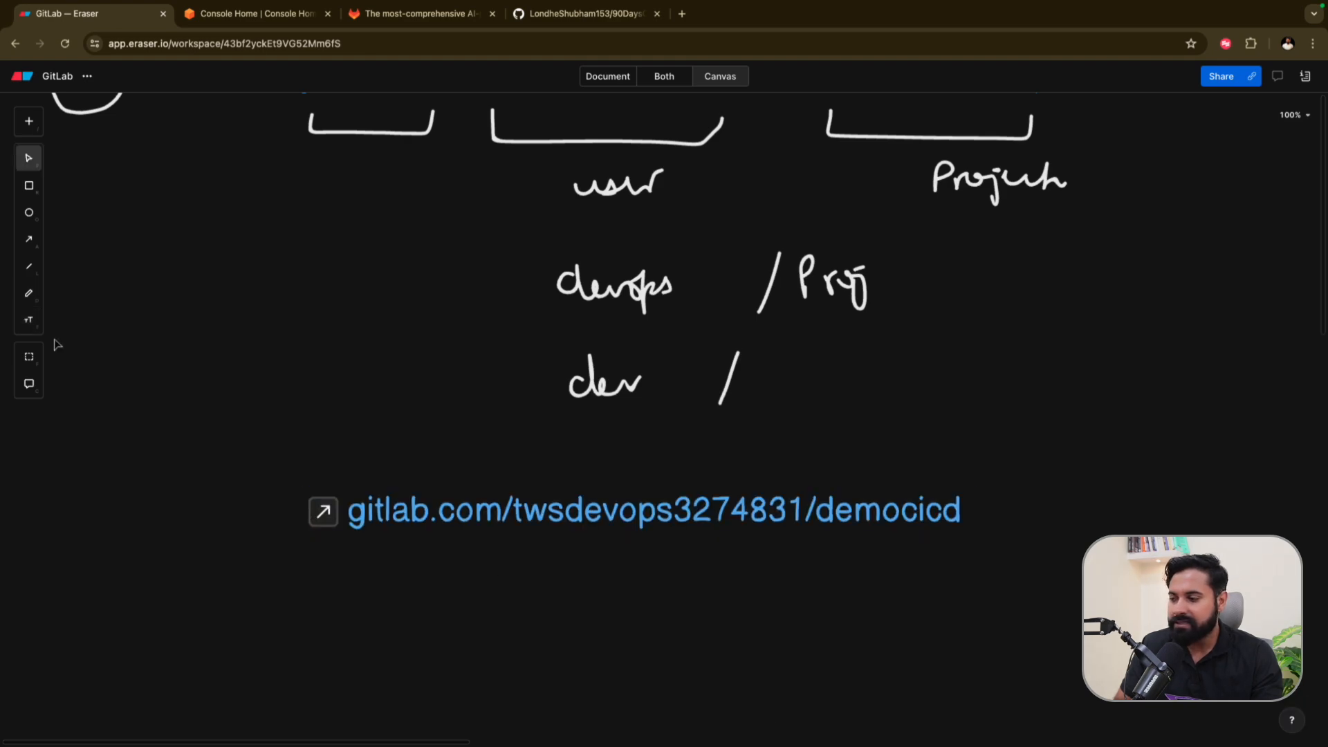
# - Bracket the gitlab.com, group and democicd parts, labelling them 'group' and 'Proj'
pyautogui.click(29, 293)
pyautogui.scroll(1, 428, 453)
pyautogui.moveTo(356, 529)
pyautogui.mouseDown()
pyautogui.moveTo(495, 499)
pyautogui.moveTo(493, 529)
pyautogui.mouseUp()
pyautogui.moveTo(498, 144)
pyautogui.mouseDown()
pyautogui.moveTo(723, 164)
pyautogui.moveTo(556, 174)
pyautogui.mouseUp()
pyautogui.moveTo(527, 525)
pyautogui.mouseDown()
pyautogui.moveTo(788, 512)
pyautogui.moveTo(787, 531)
pyautogui.mouseUp()
pyautogui.moveTo(636, 476)
pyautogui.mouseDown()
pyautogui.moveTo(637, 508)
pyautogui.moveTo(712, 486)
pyautogui.moveTo(748, 506)
pyautogui.mouseUp()
pyautogui.moveTo(831, 510)
pyautogui.mouseDown()
pyautogui.moveTo(956, 507)
pyautogui.moveTo(917, 459)
pyautogui.moveTo(946, 484)
pyautogui.mouseUp()
pyautogui.click(966, 464)
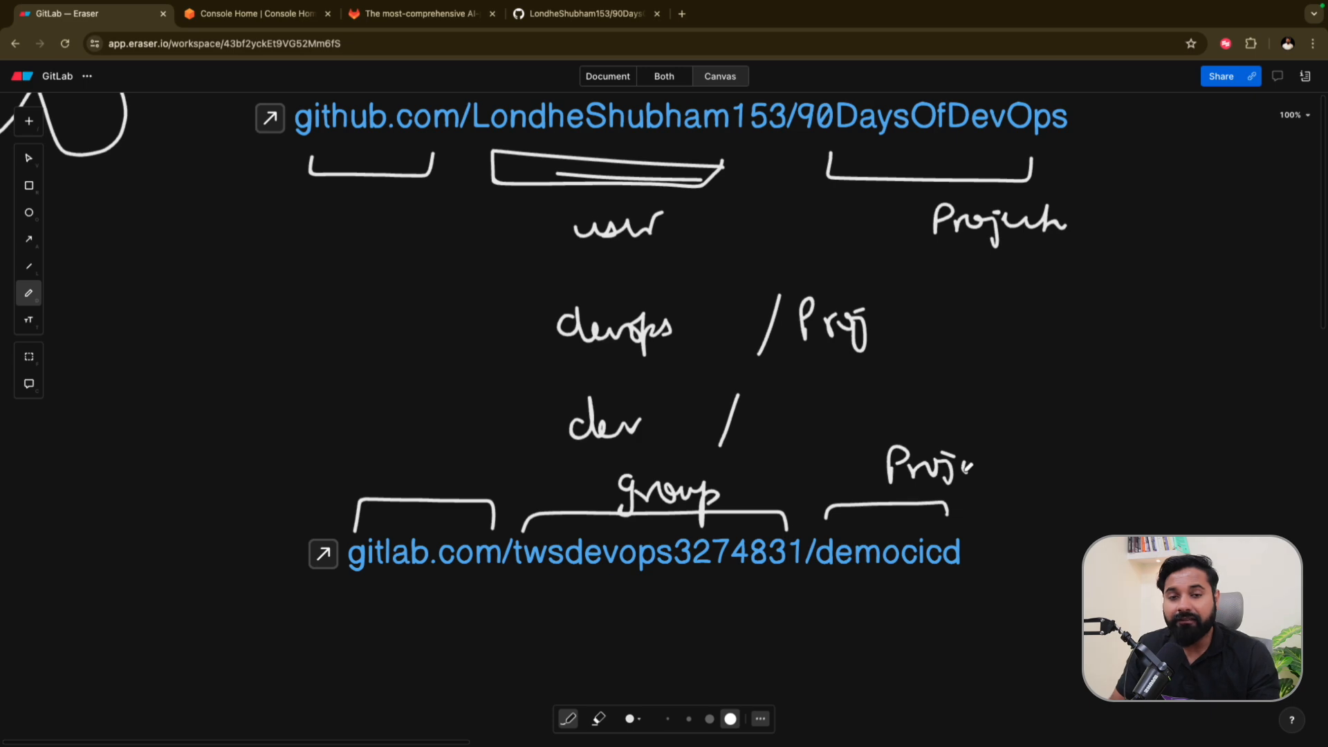
# - Draw an arrow under the GitLab link and write 'Private' beside it
pyautogui.scroll(-3, 636, 415)
pyautogui.click(650, 514)
pyautogui.moveTo(626, 486)
pyautogui.mouseDown()
pyautogui.moveTo(640, 520)
pyautogui.moveTo(712, 522)
pyautogui.moveTo(722, 503)
pyautogui.mouseUp()
pyautogui.moveTo(748, 519)
pyautogui.mouseDown()
pyautogui.moveTo(752, 499)
pyautogui.moveTo(760, 516)
pyautogui.mouseUp()
pyautogui.moveTo(760, 499)
pyautogui.mouseDown()
pyautogui.moveTo(771, 486)
pyautogui.moveTo(795, 505)
pyautogui.moveTo(823, 484)
pyautogui.moveTo(830, 512)
pyautogui.mouseUp()
pyautogui.moveTo(896, 479); pyautogui.dragTo(934, 475)
pyautogui.moveTo(912, 487); pyautogui.dragTo(935, 484)
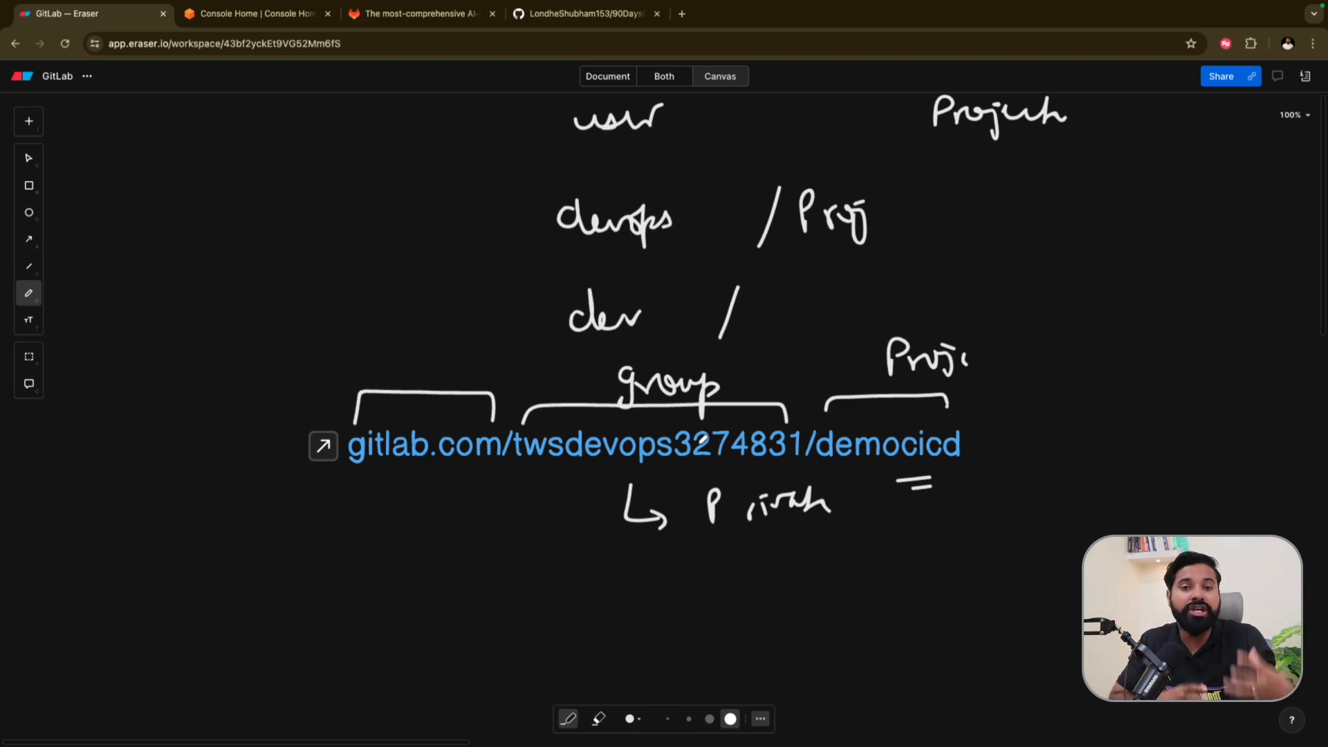
pyautogui.hotkey('ctrl', 'Right')
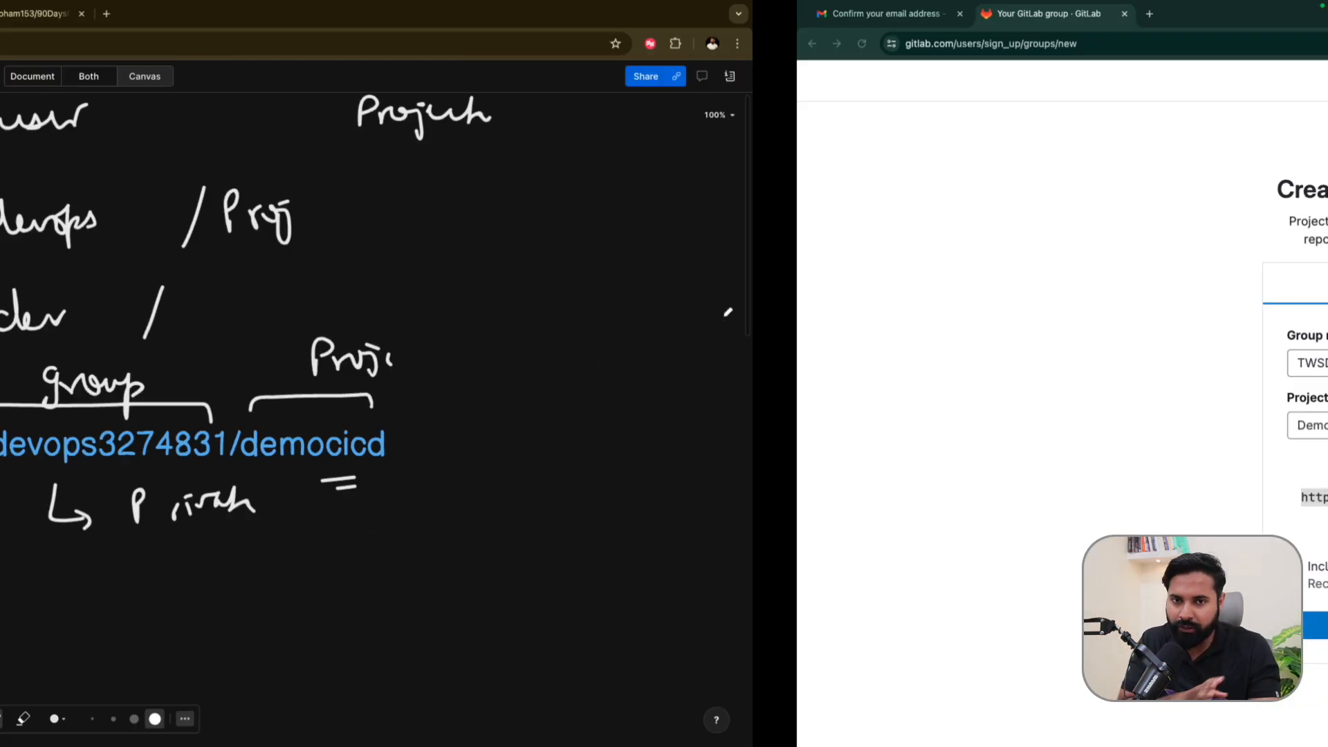
# - Browse the Import project sources, then create the DemoCICD project in group TWSDevops
pyautogui.click(528, 365)
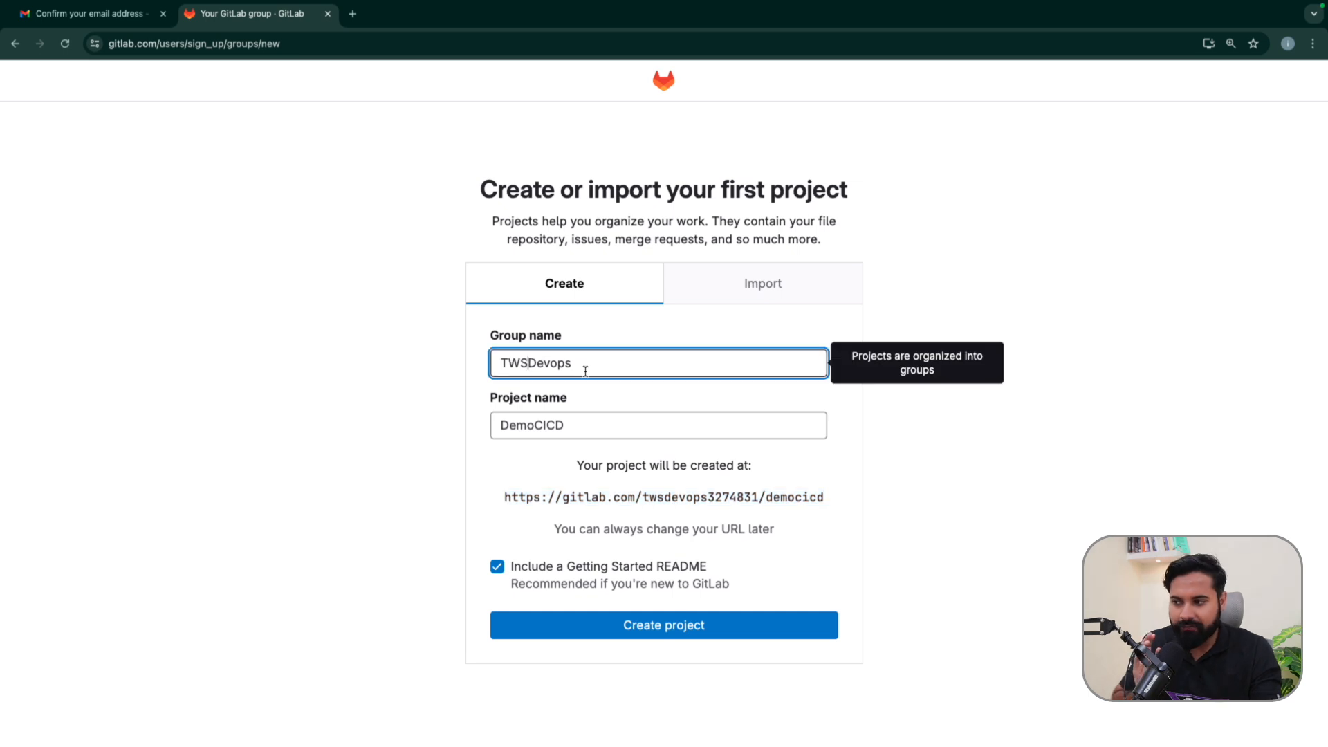
pyautogui.click(542, 426)
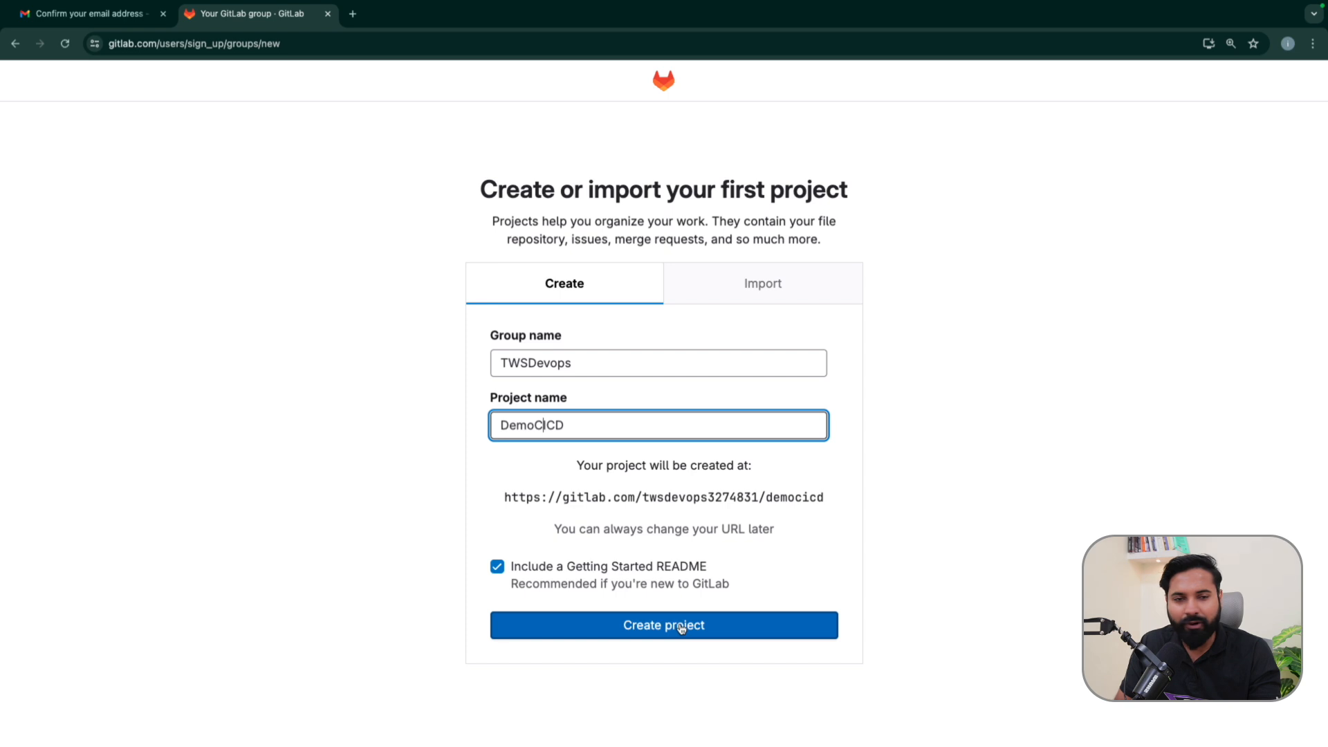
pyautogui.click(766, 283)
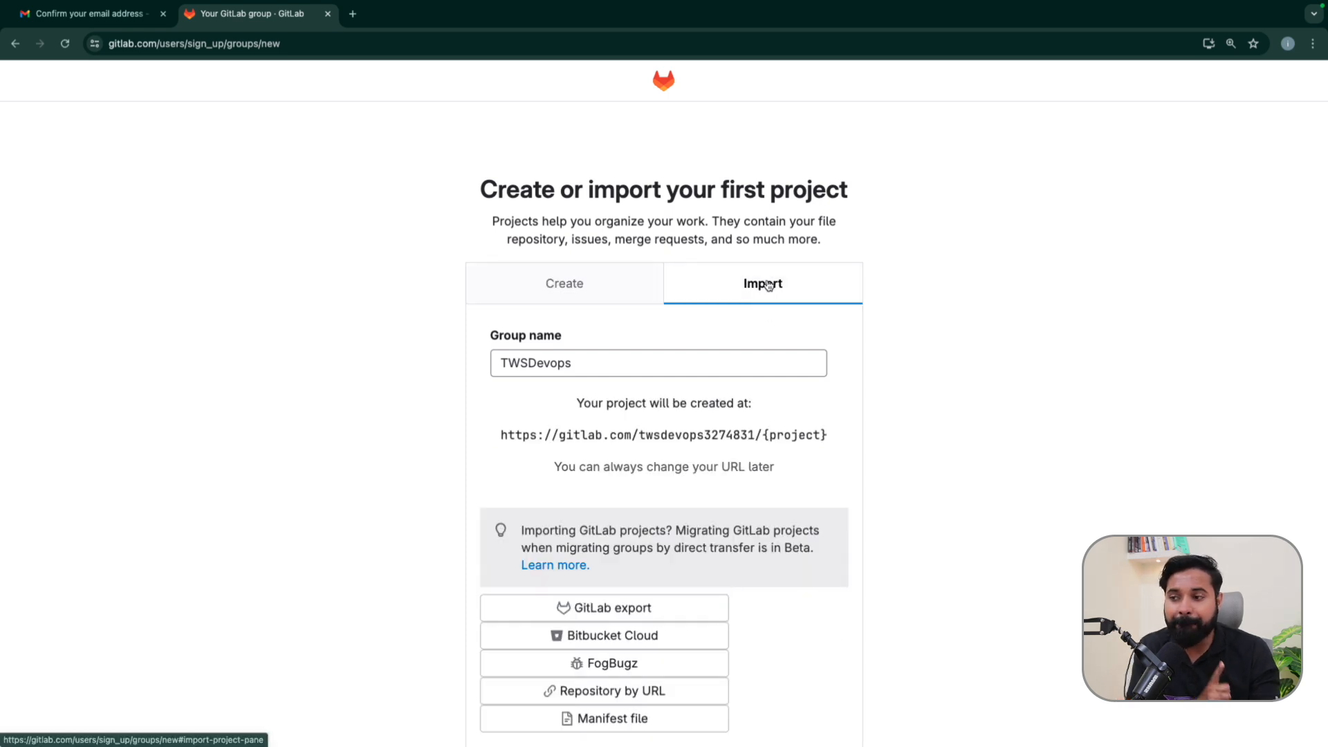
pyautogui.scroll(-1, 757, 454)
pyautogui.scroll(-2, 757, 454)
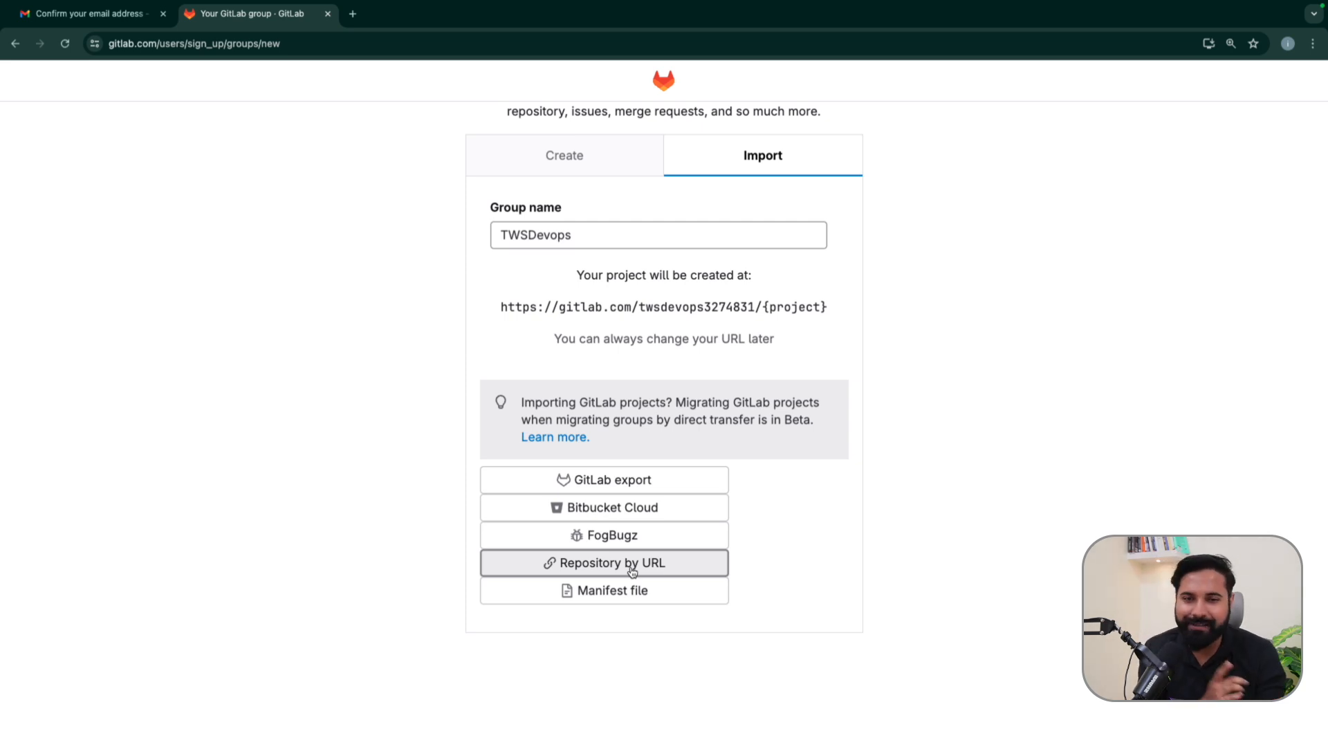
pyautogui.click(583, 159)
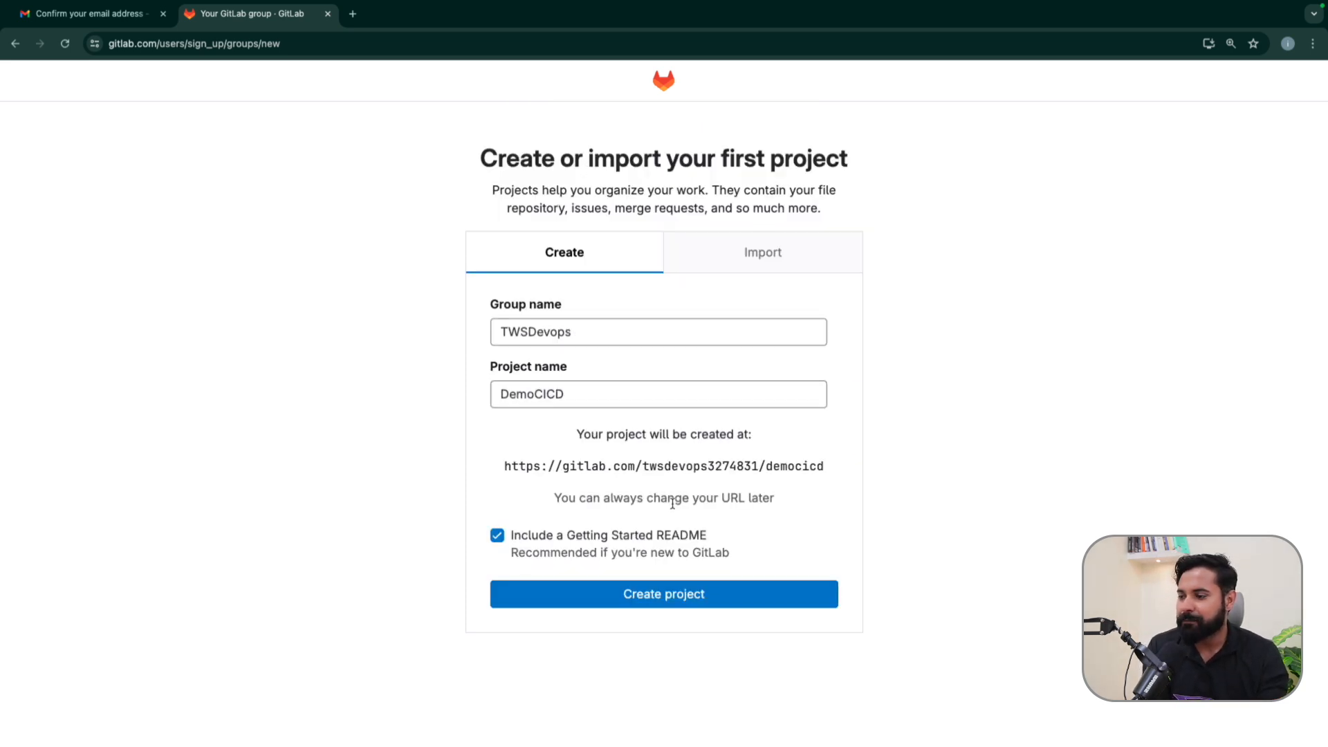
pyautogui.click(711, 601)
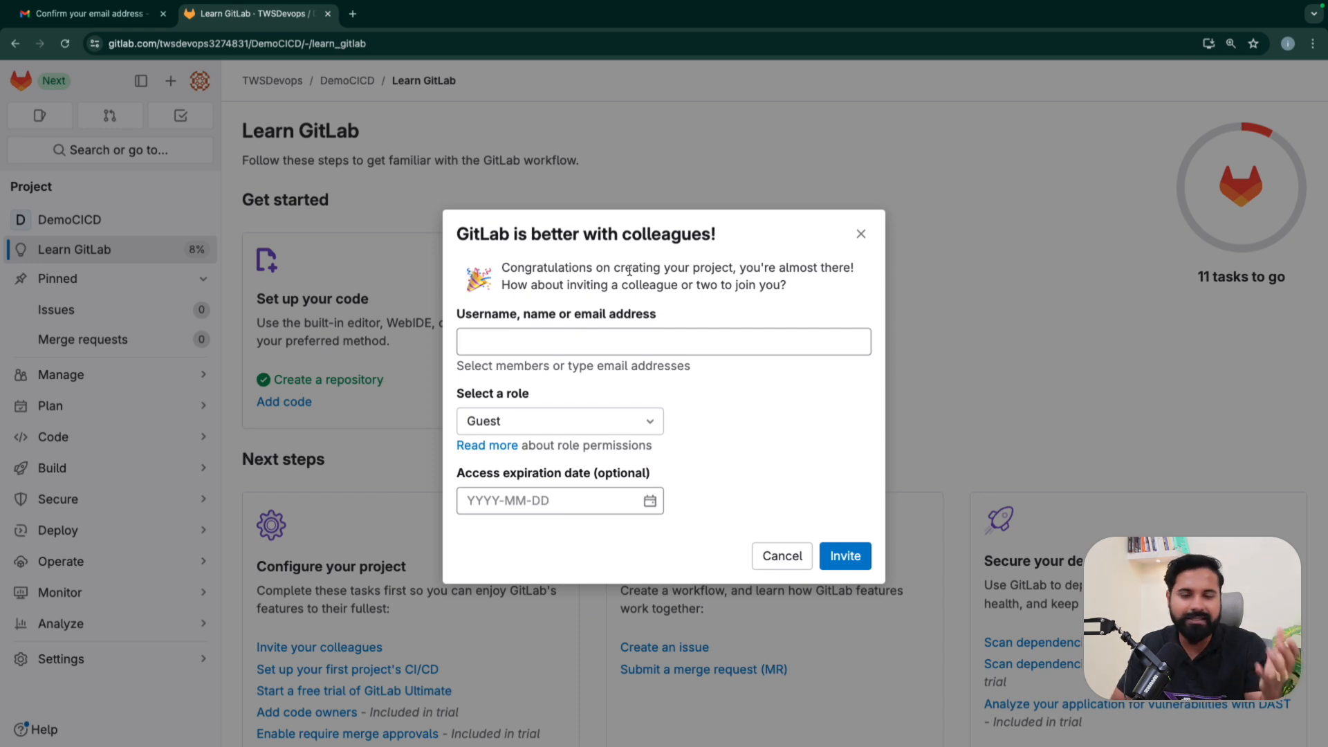
# - Check the invitee role list, leave it on Guest, and dismiss the invite-colleagues prompt
pyautogui.click(629, 421)
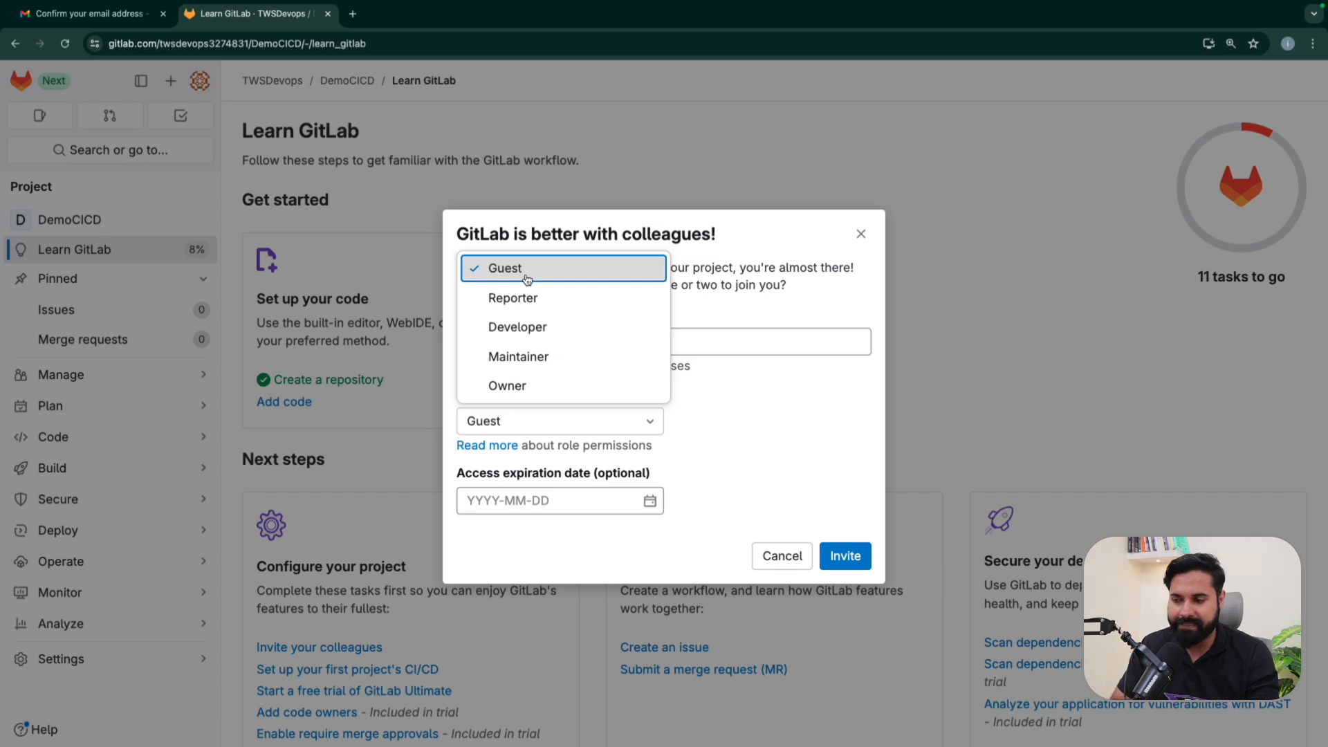
pyautogui.click(817, 451)
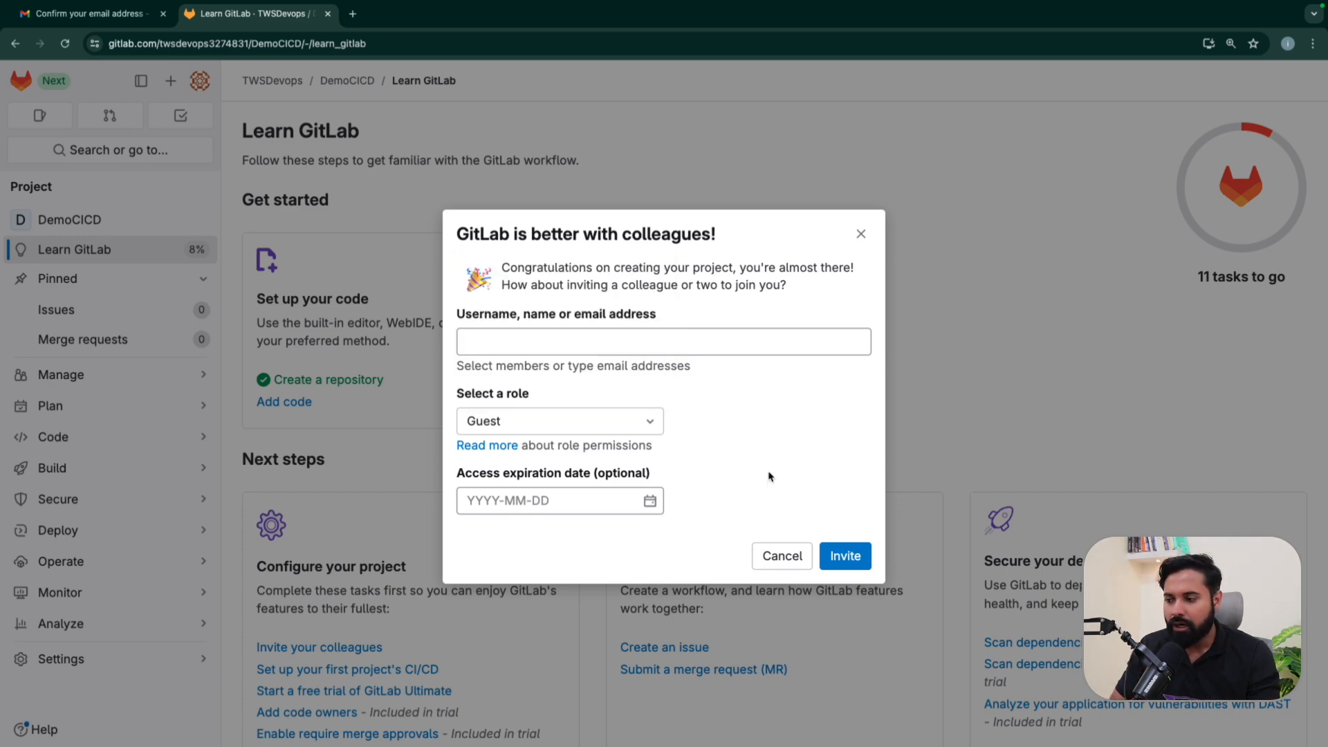
pyautogui.click(861, 235)
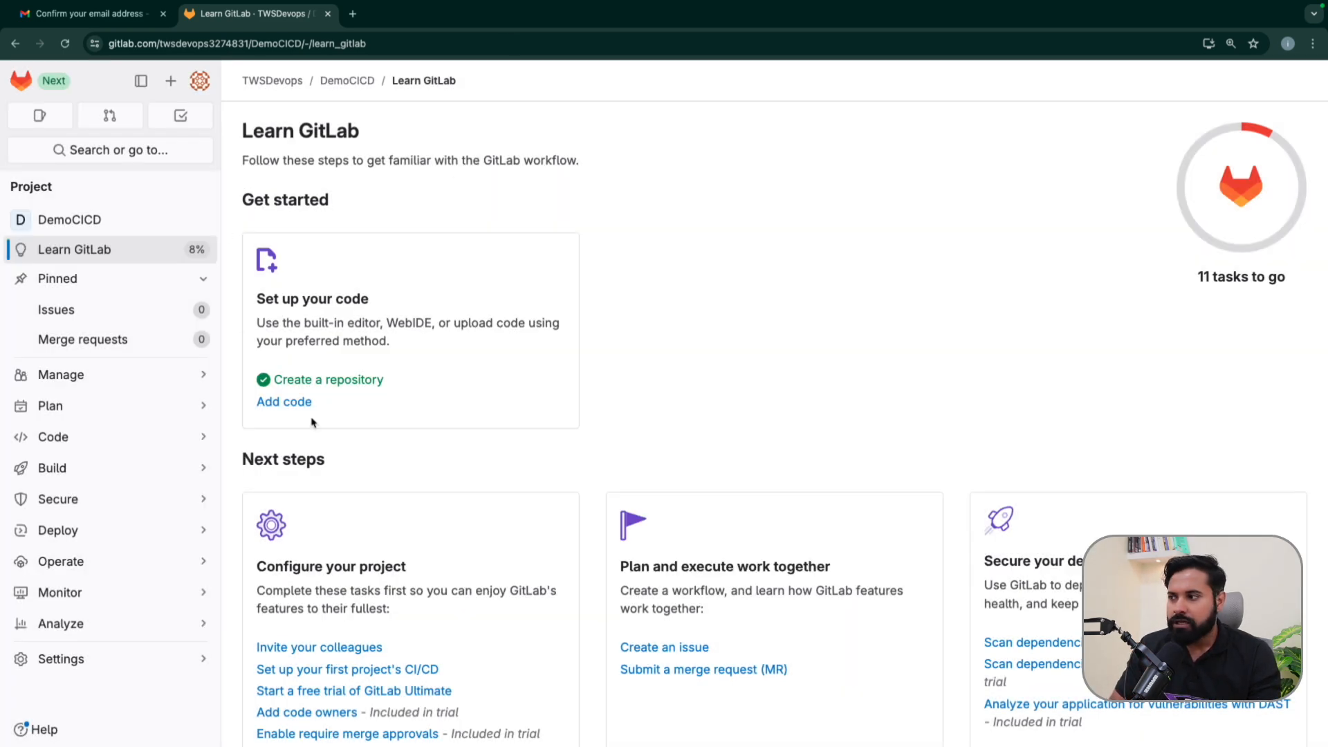
# - Open the DemoCICD project overview from the sidebar
pyautogui.scroll(-3, 338, 343)
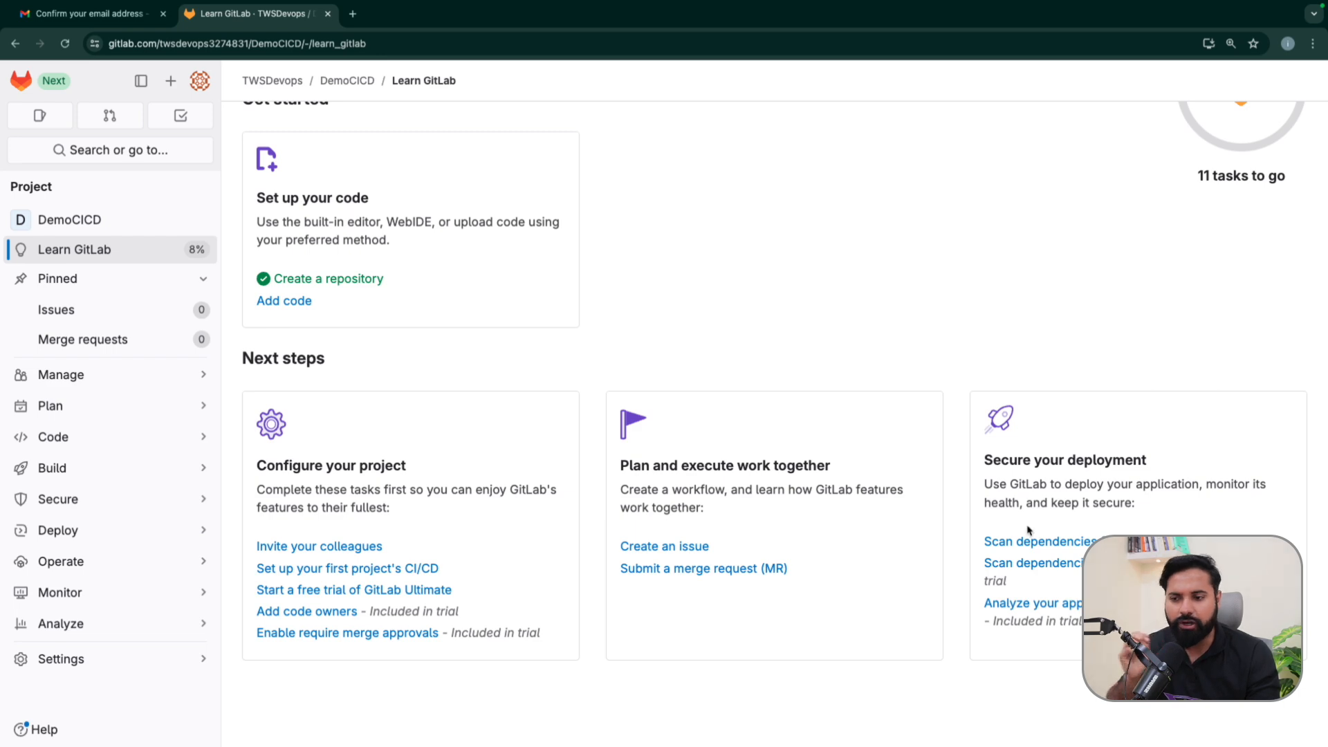
pyautogui.scroll(3, 1028, 529)
pyautogui.click(93, 229)
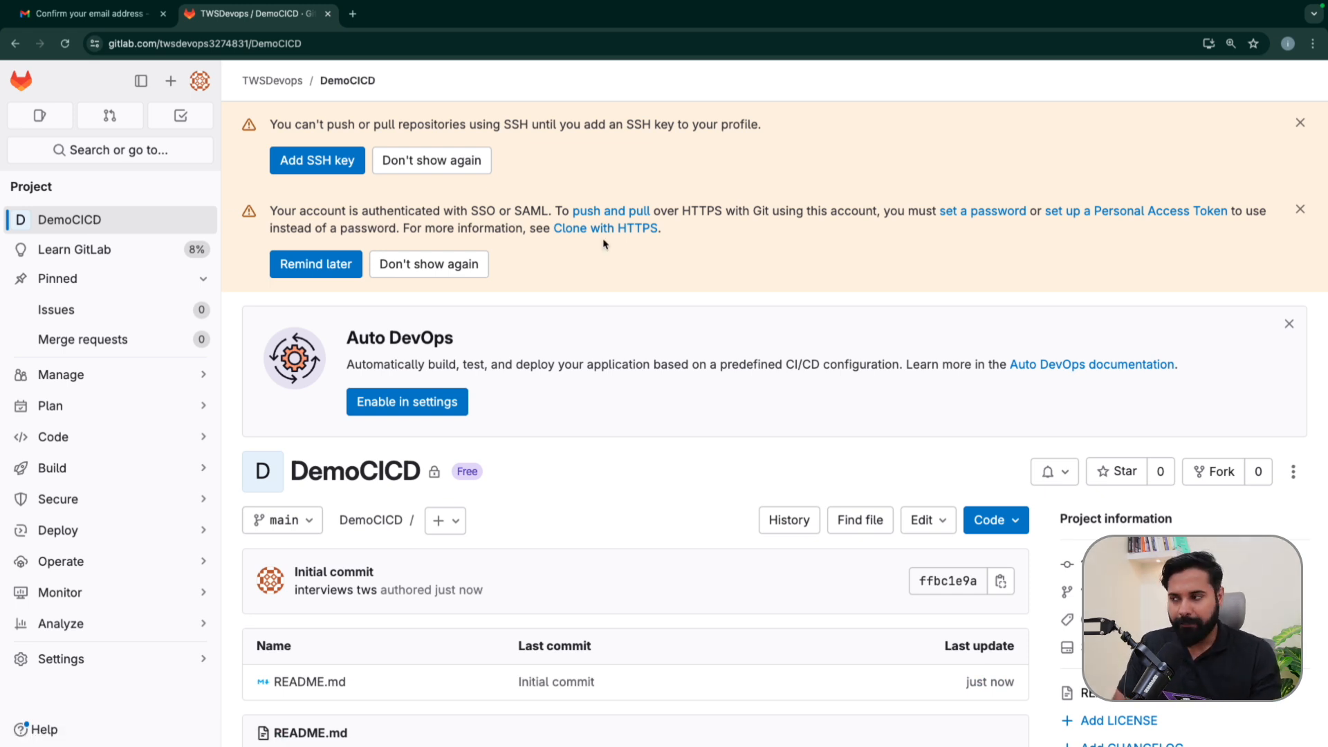
# - Highlight the DemoCICD title on the project page, then switch to the AWS Console tab
pyautogui.scroll(-4, 496, 353)
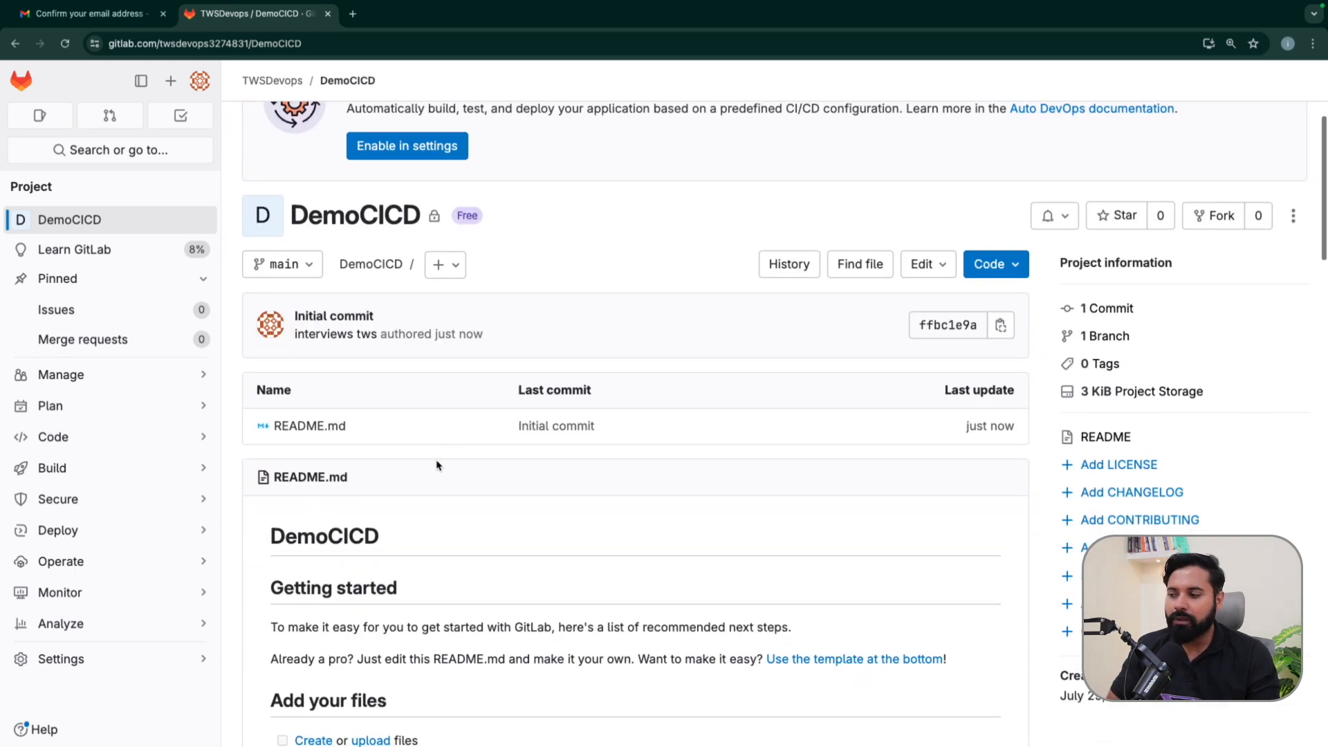
pyautogui.moveTo(294, 209); pyautogui.dragTo(415, 213)
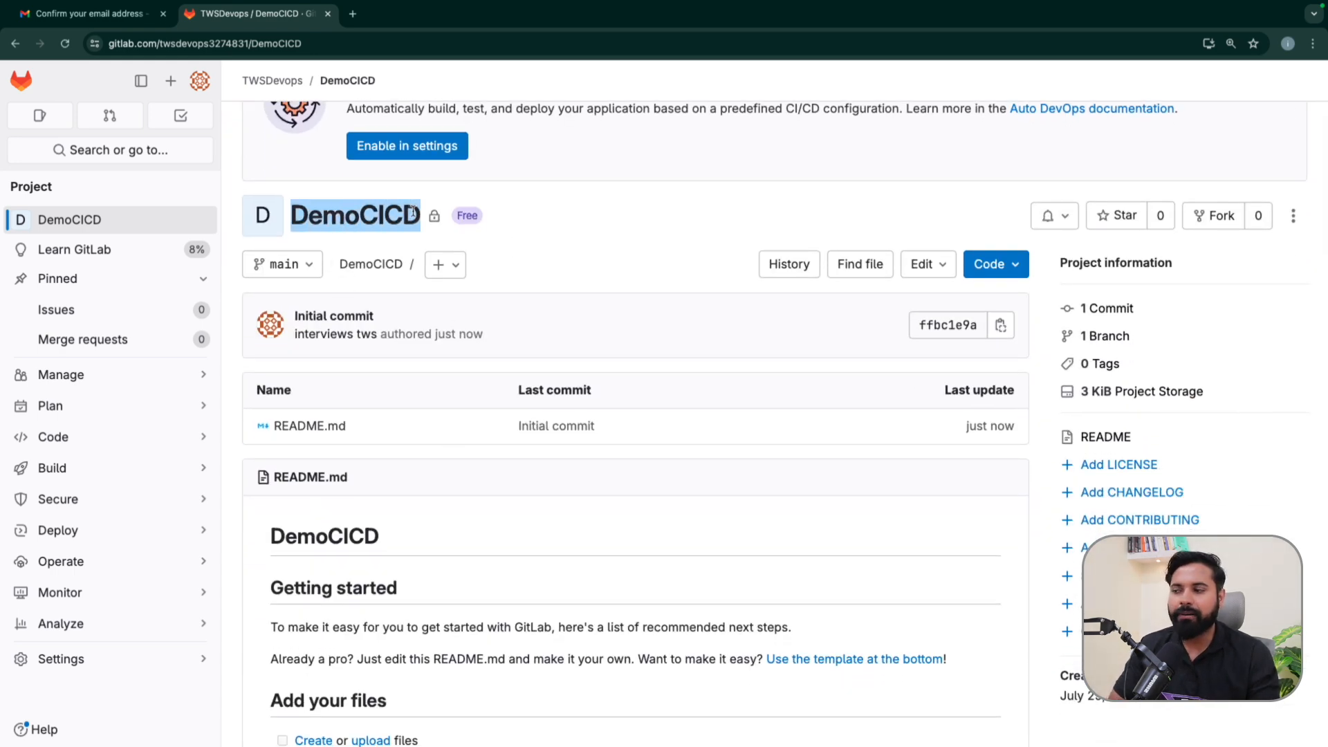
pyautogui.scroll(4, 433, 259)
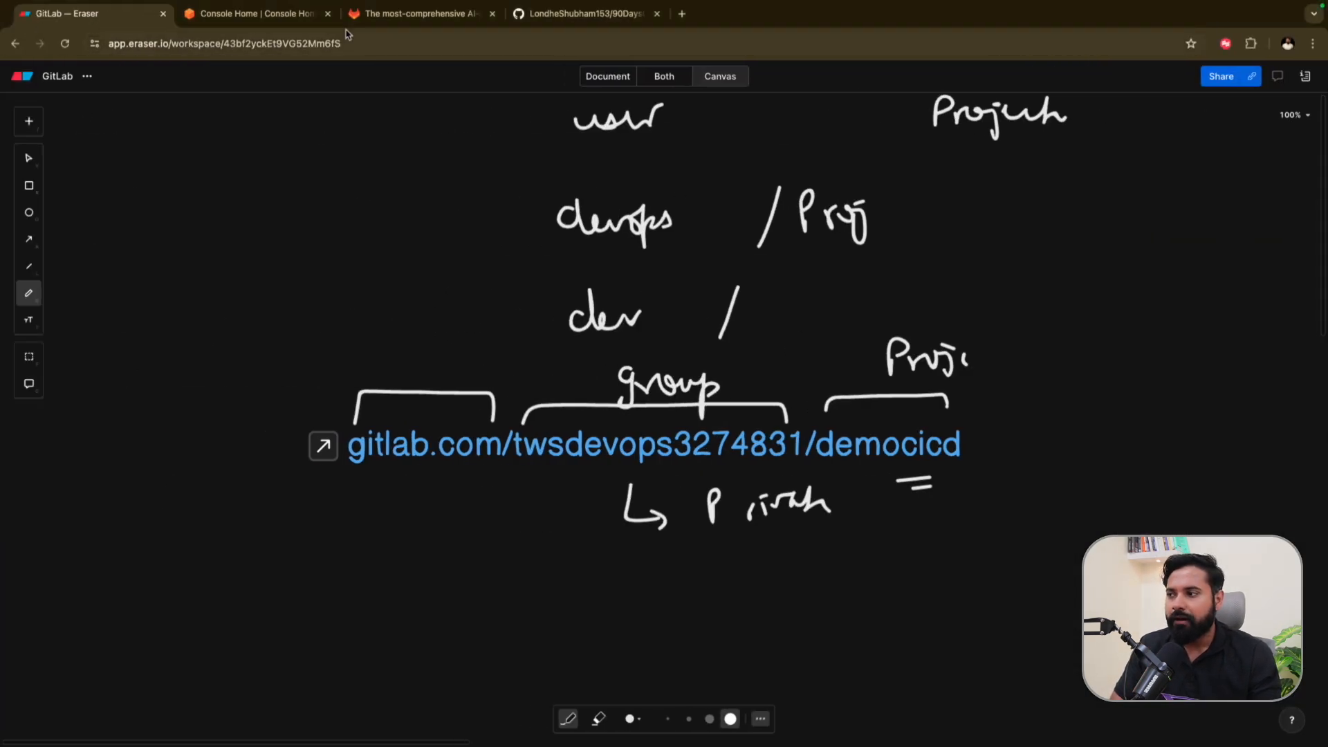
pyautogui.hotkey('ctrl', 'Tab')
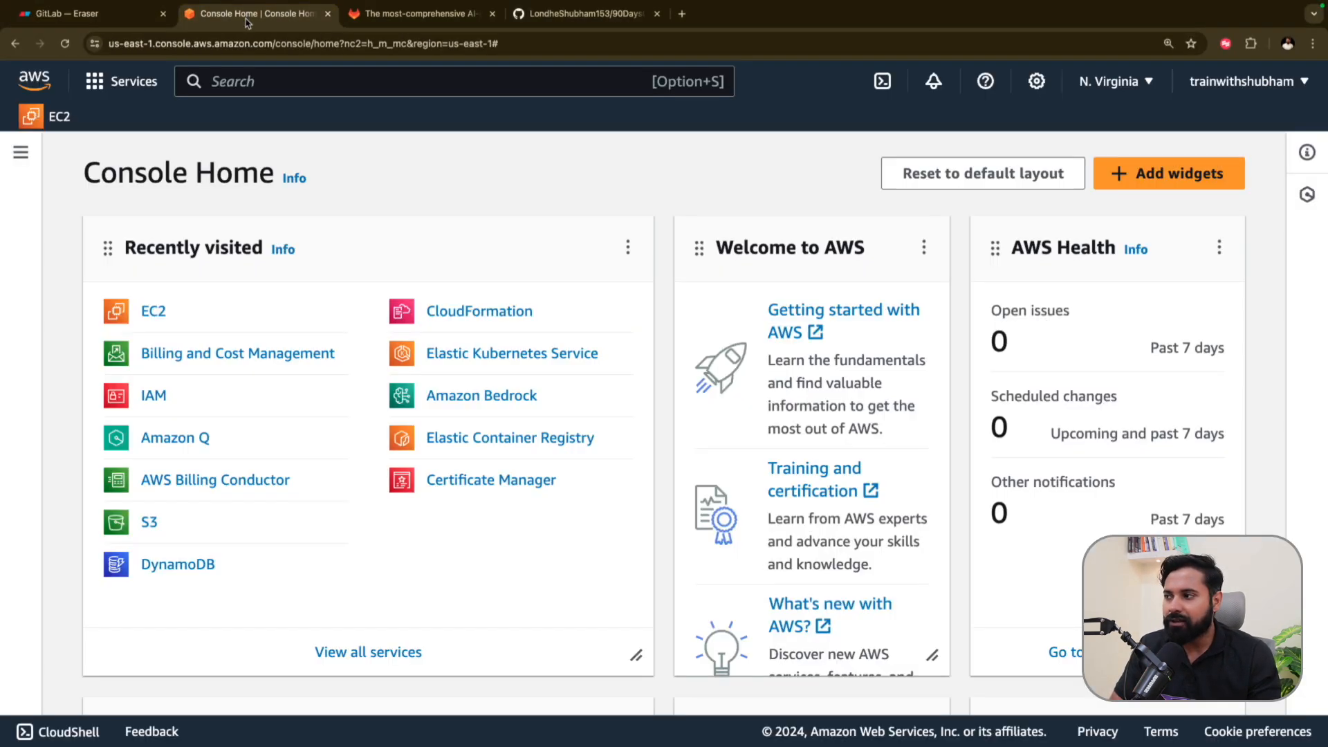
# - Open EC2 from Recently visited and start launching a new instance
pyautogui.click(152, 311)
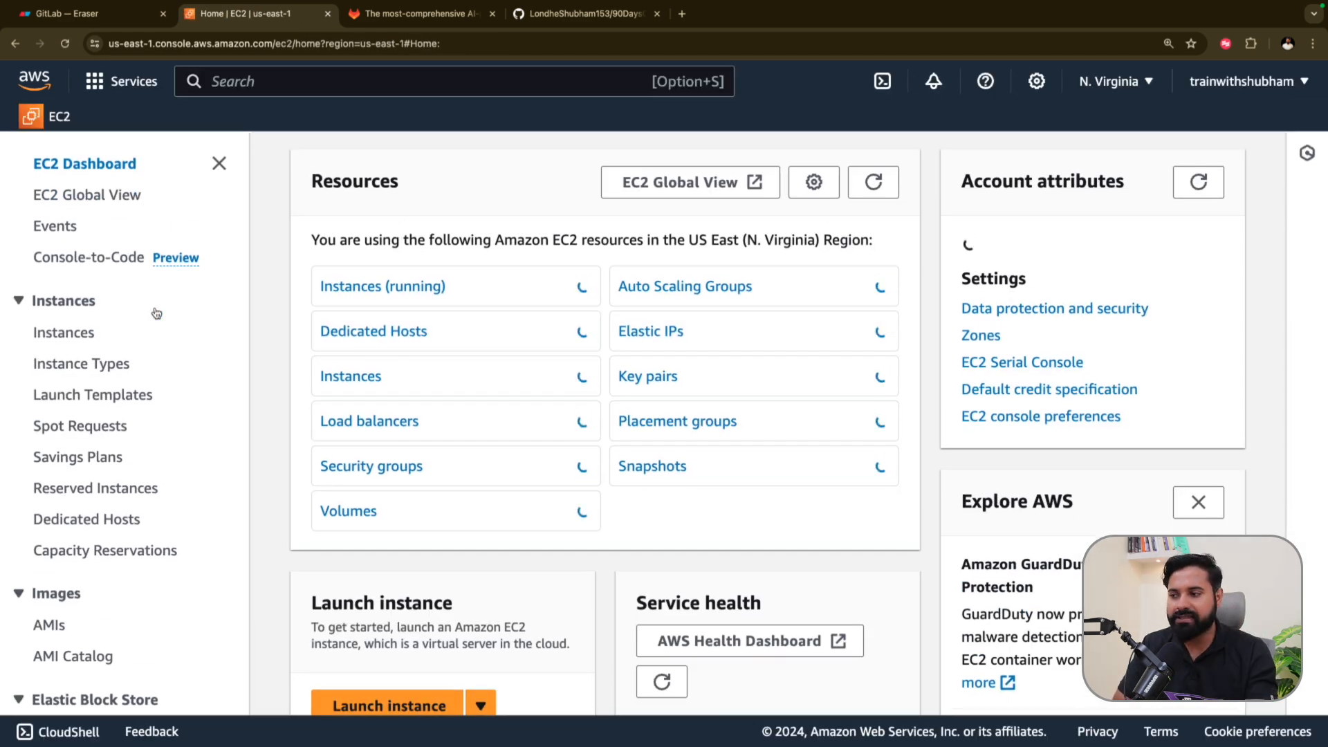
pyautogui.scroll(-3, 466, 394)
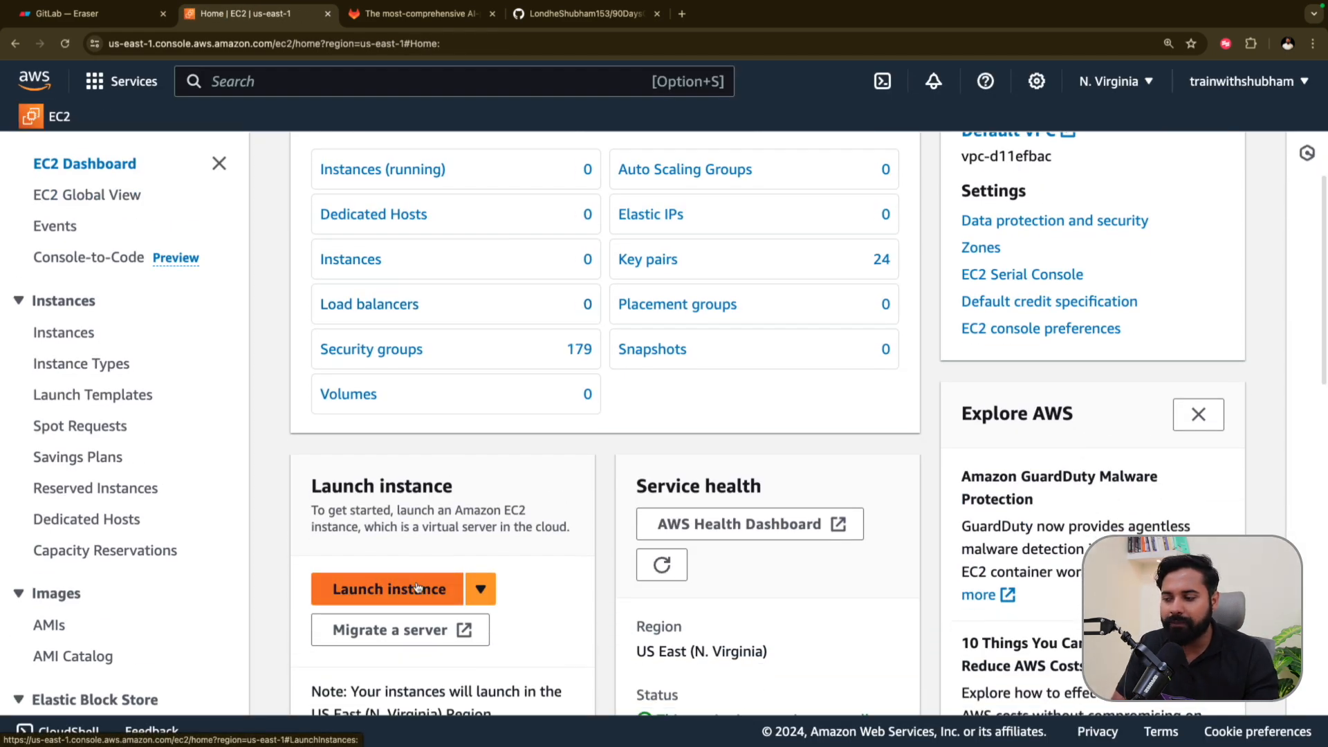
pyautogui.click(415, 588)
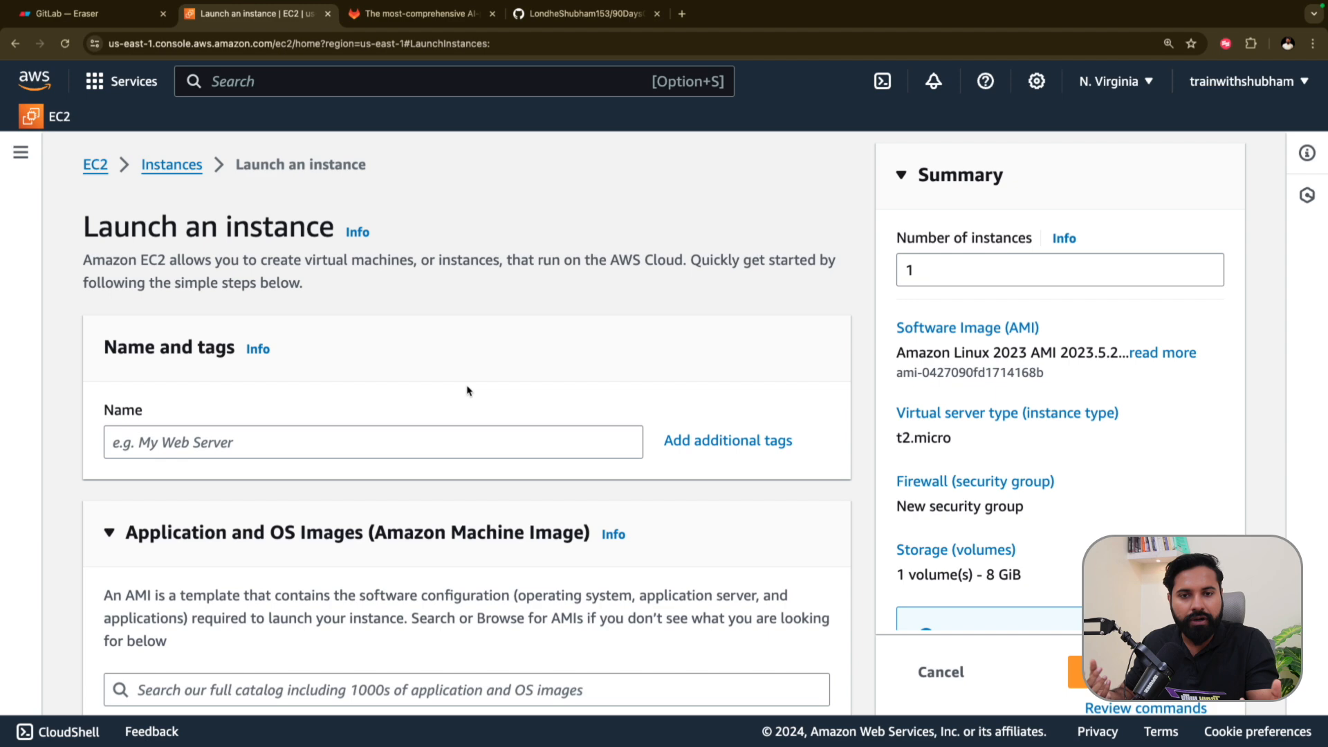
# - Name the instance 'gitlab-proserve' and choose the Ubuntu Server 24.04 LTS Quick Start AMI
pyautogui.click(417, 429)
pyautogui.write('gitlab-pr')
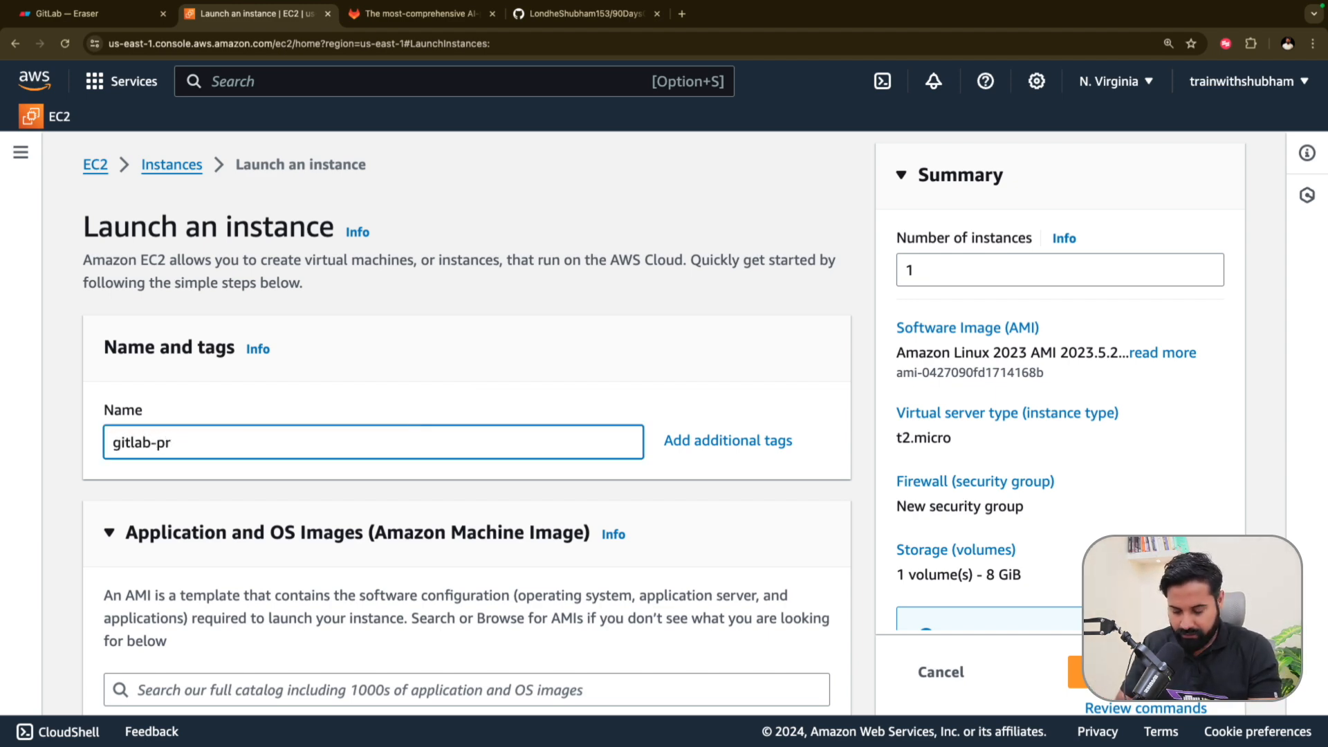
pyautogui.write('oserver')
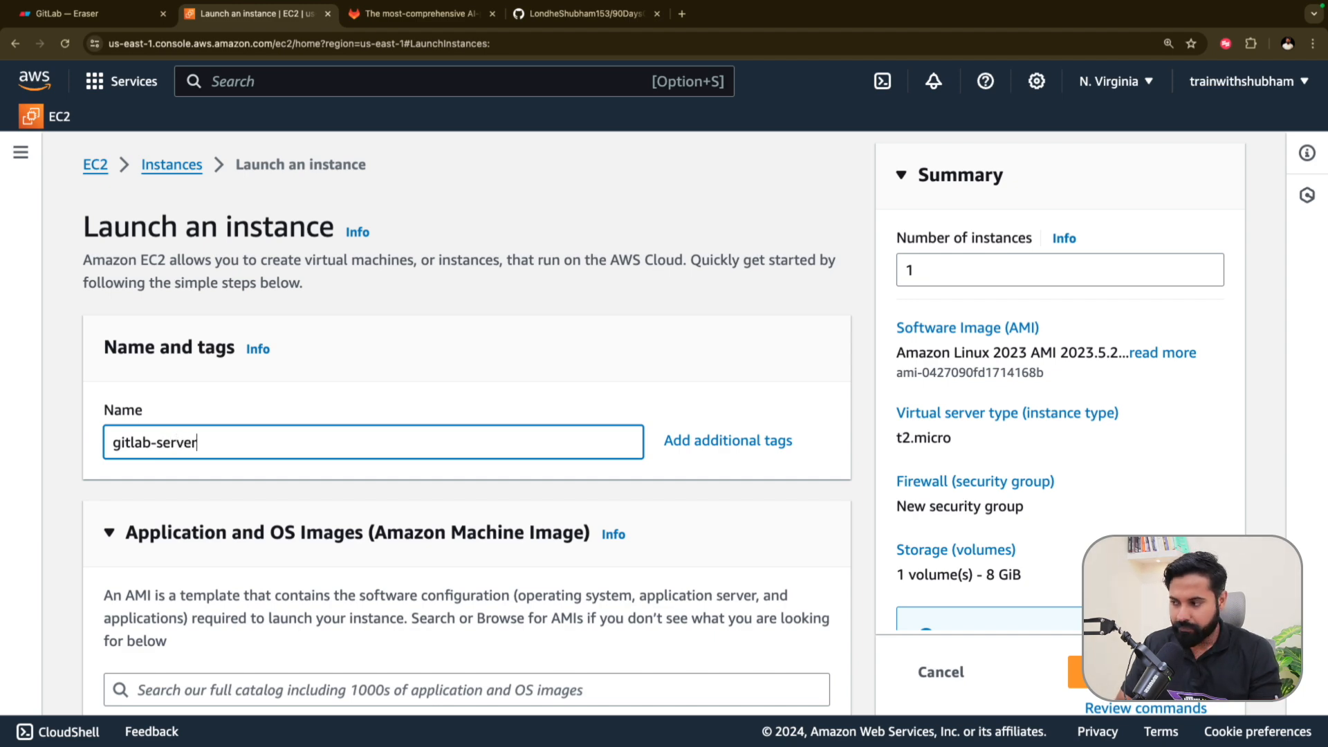
pyautogui.scroll(-6, 446, 409)
pyautogui.click(351, 420)
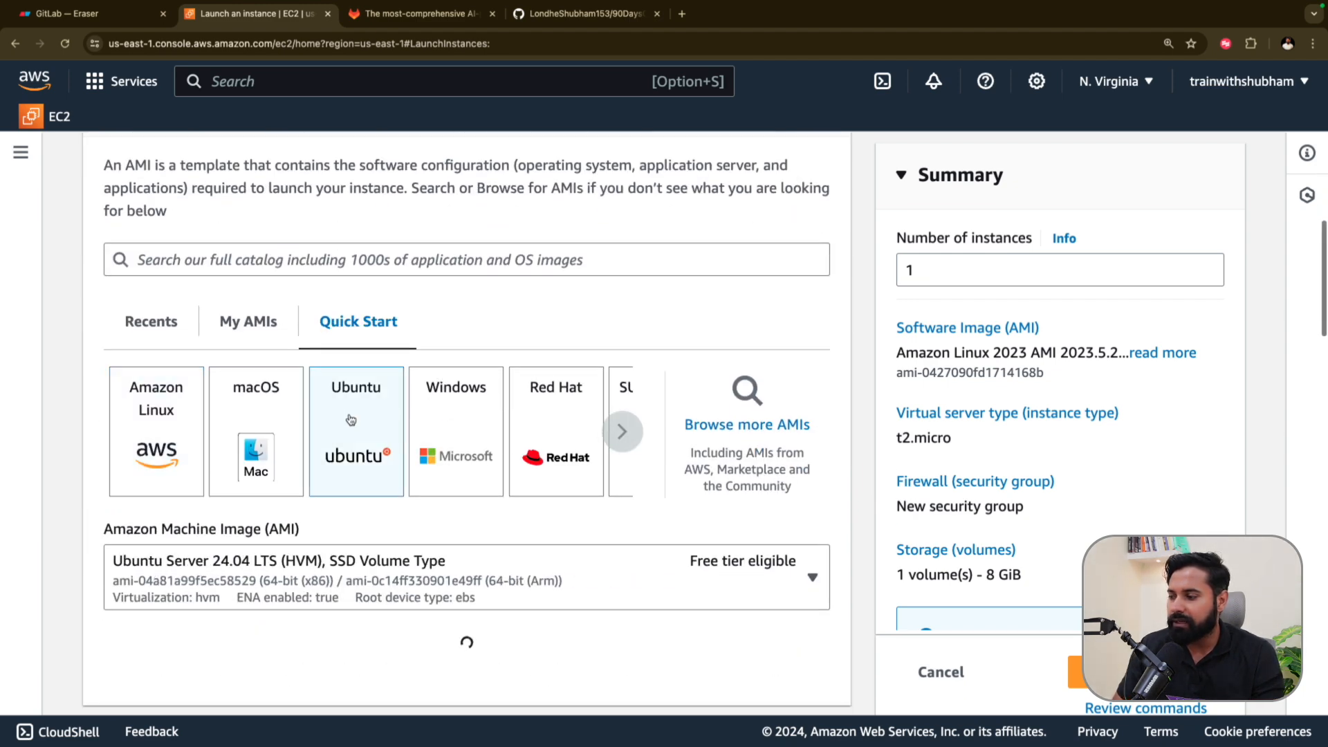
pyautogui.scroll(-10, 417, 394)
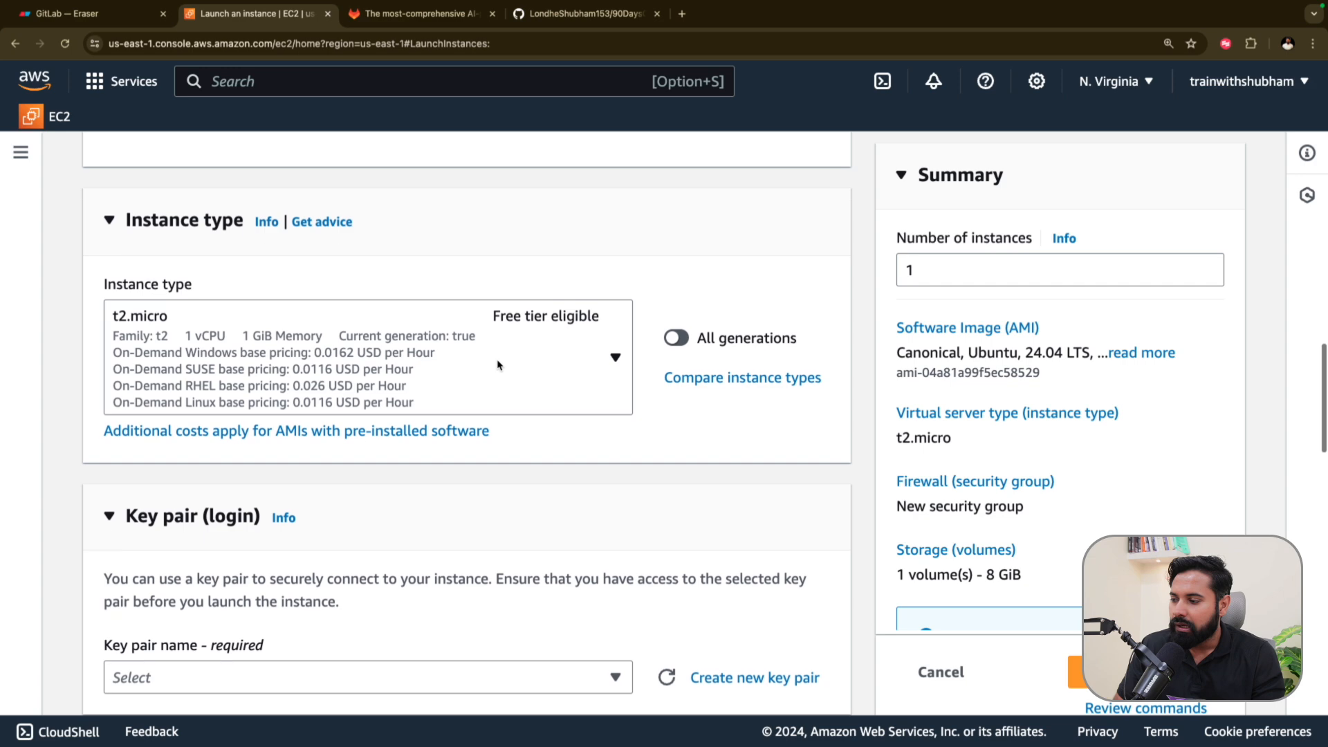
pyautogui.scroll(-8, 504, 276)
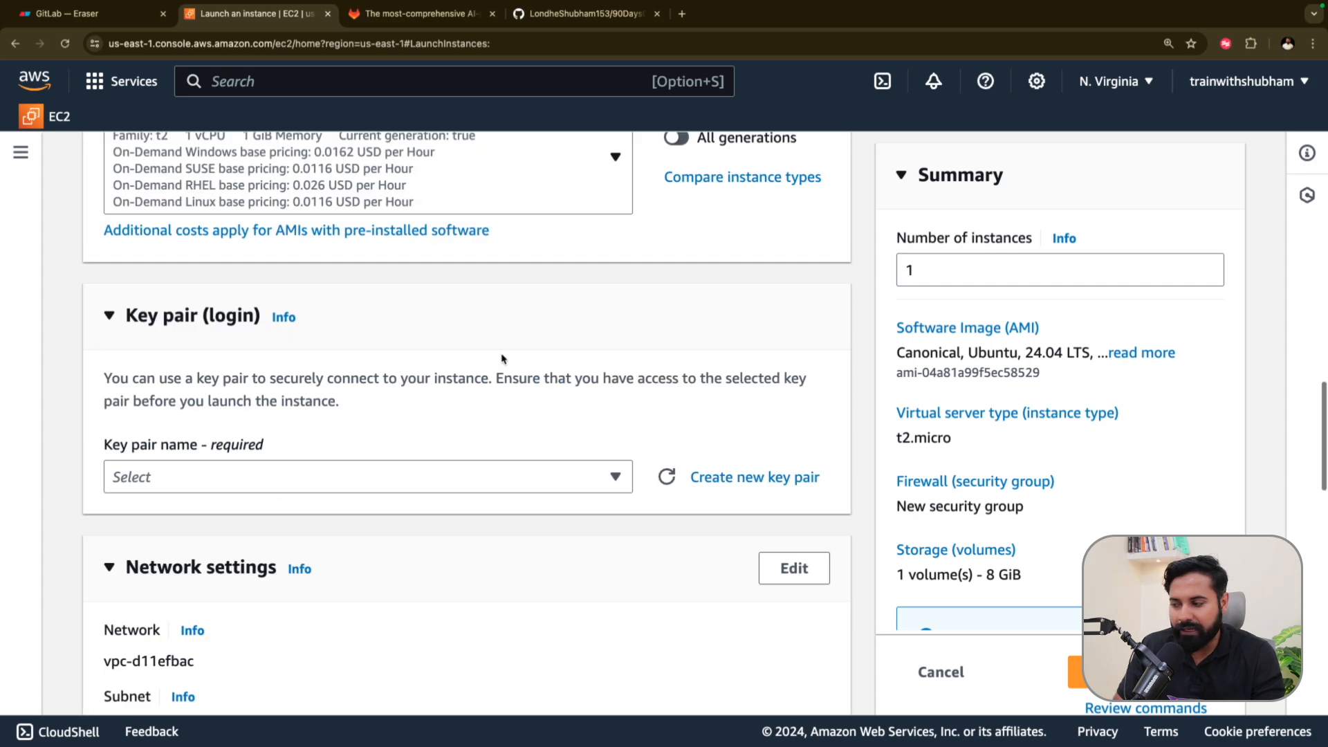
pyautogui.scroll(2, 512, 335)
# - Create a new key pair named 'gitlab-demo-key' for the instance
pyautogui.click(707, 289)
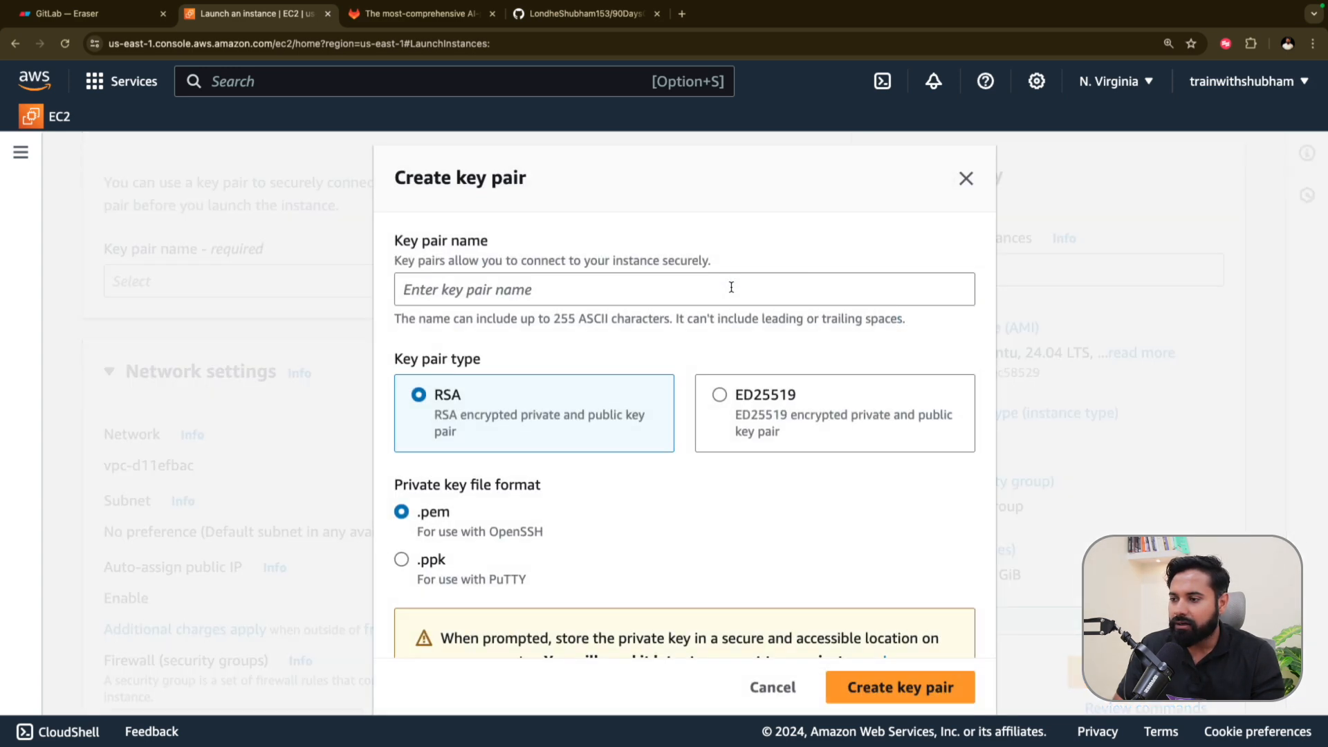
pyautogui.write('gitl')
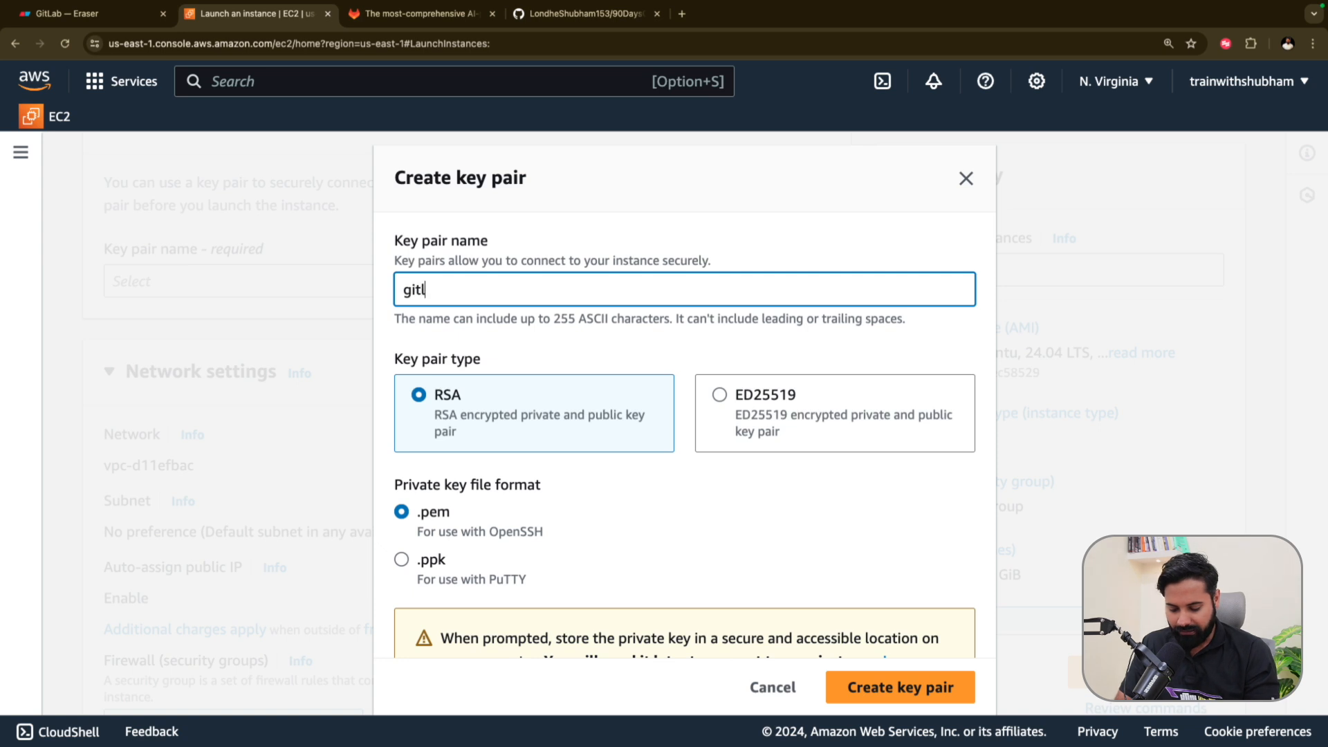
pyautogui.write('ab-demo-key')
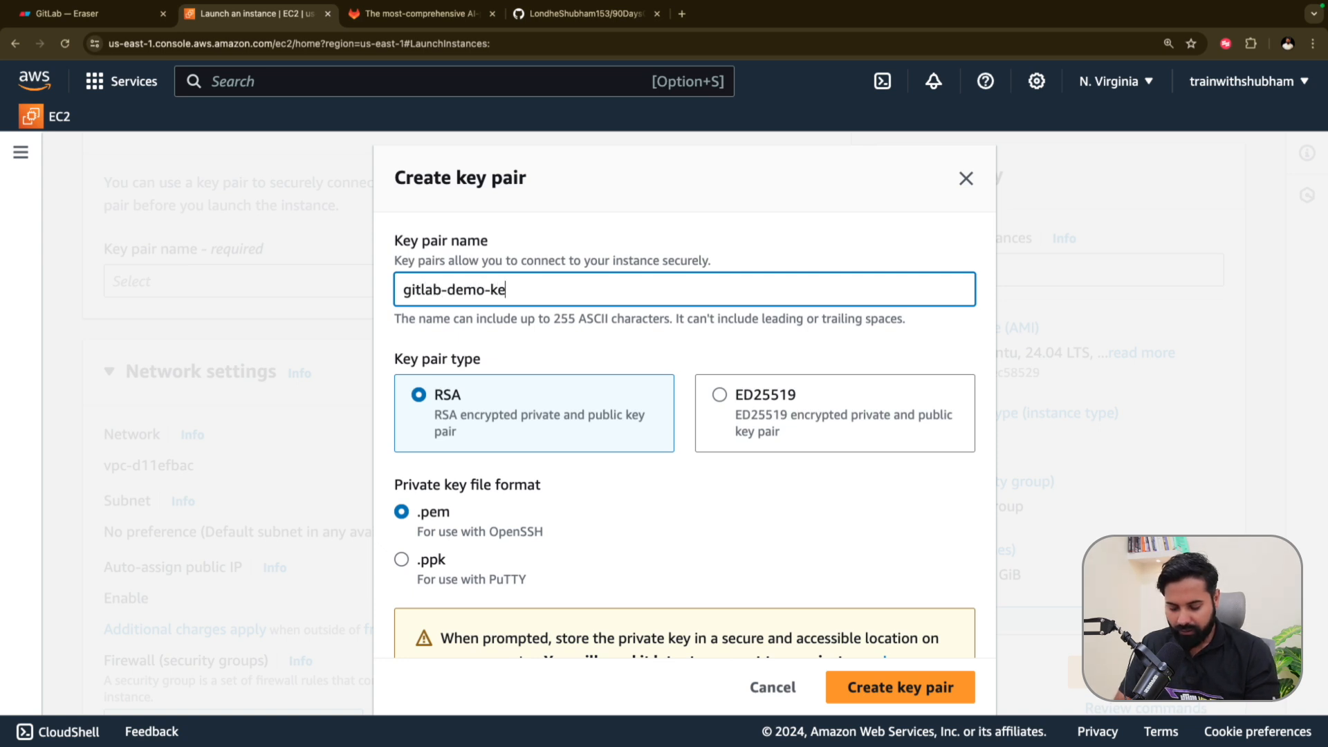
pyautogui.scroll(-1, 641, 465)
pyautogui.click(899, 687)
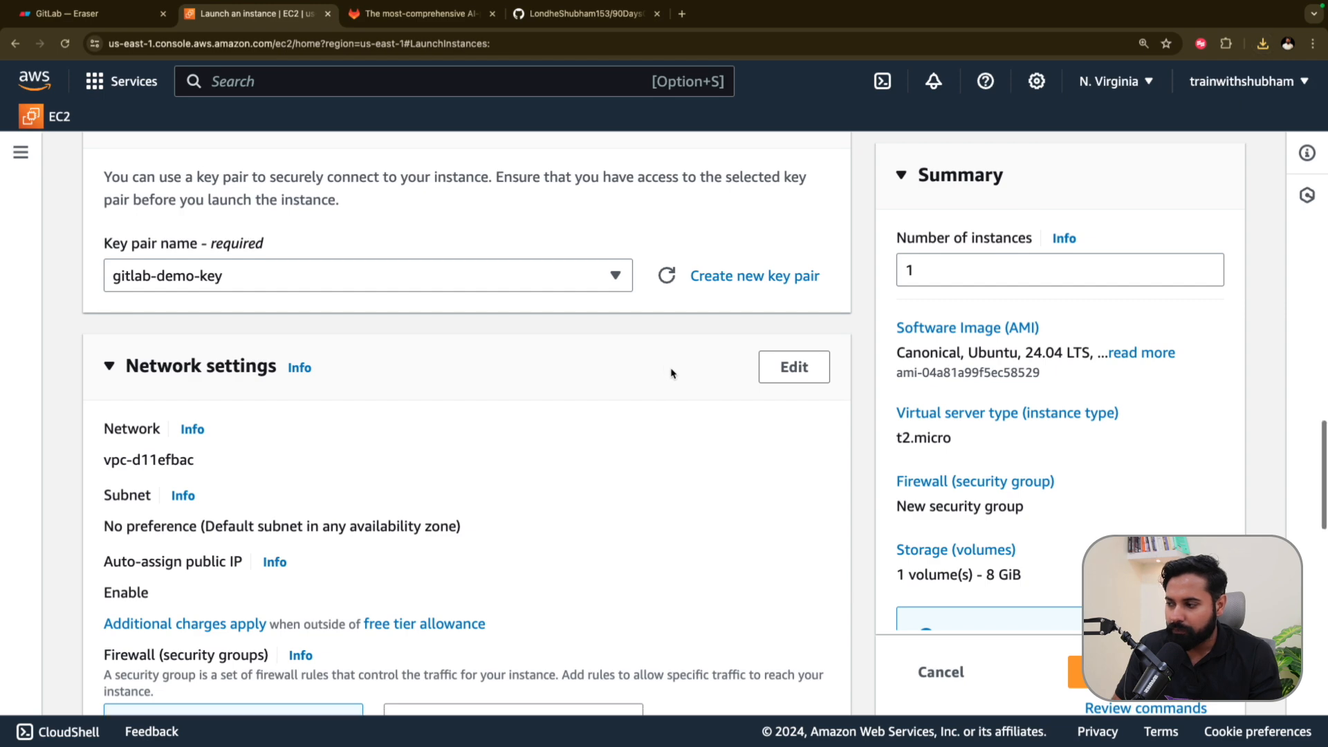
# - Allow HTTPS and HTTP traffic from the internet and launch the instance
pyautogui.scroll(-7, 670, 374)
pyautogui.click(268, 398)
pyautogui.click(260, 444)
pyautogui.scroll(-4, 588, 457)
pyautogui.scroll(-3, 622, 453)
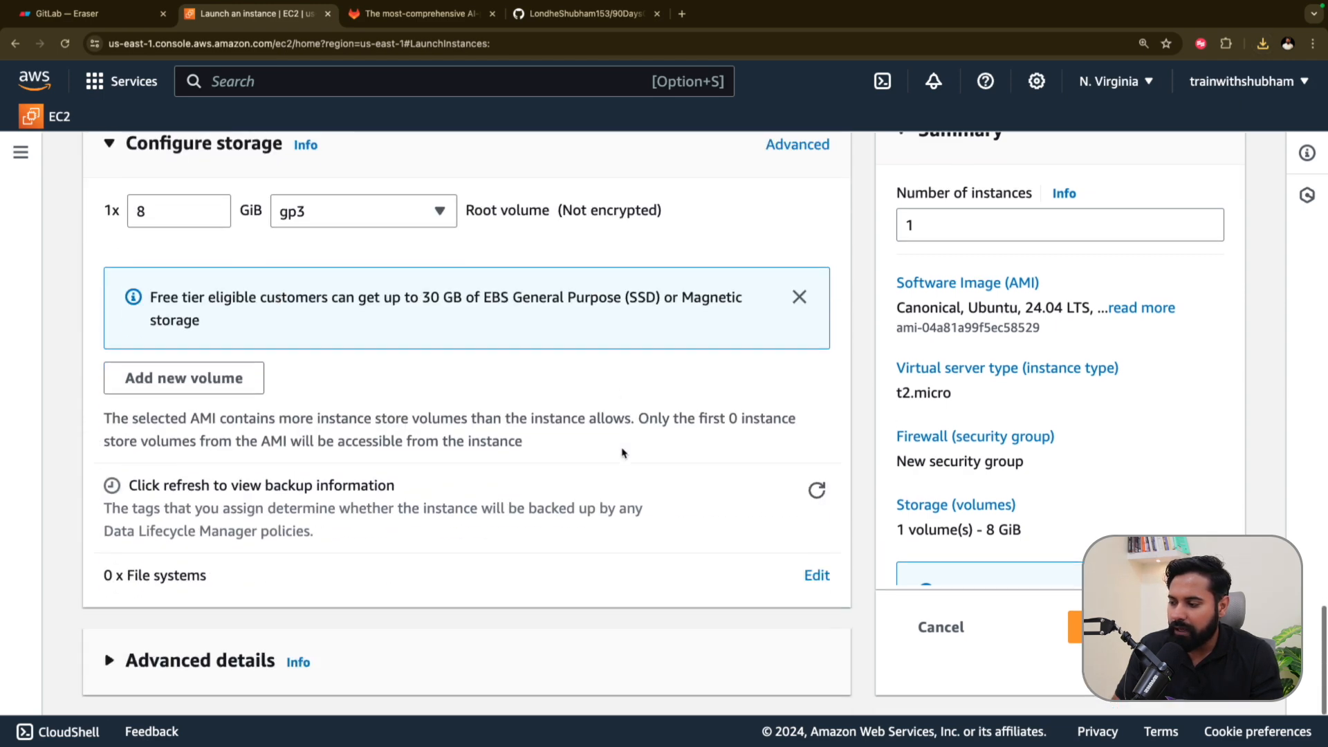
pyautogui.click(1144, 626)
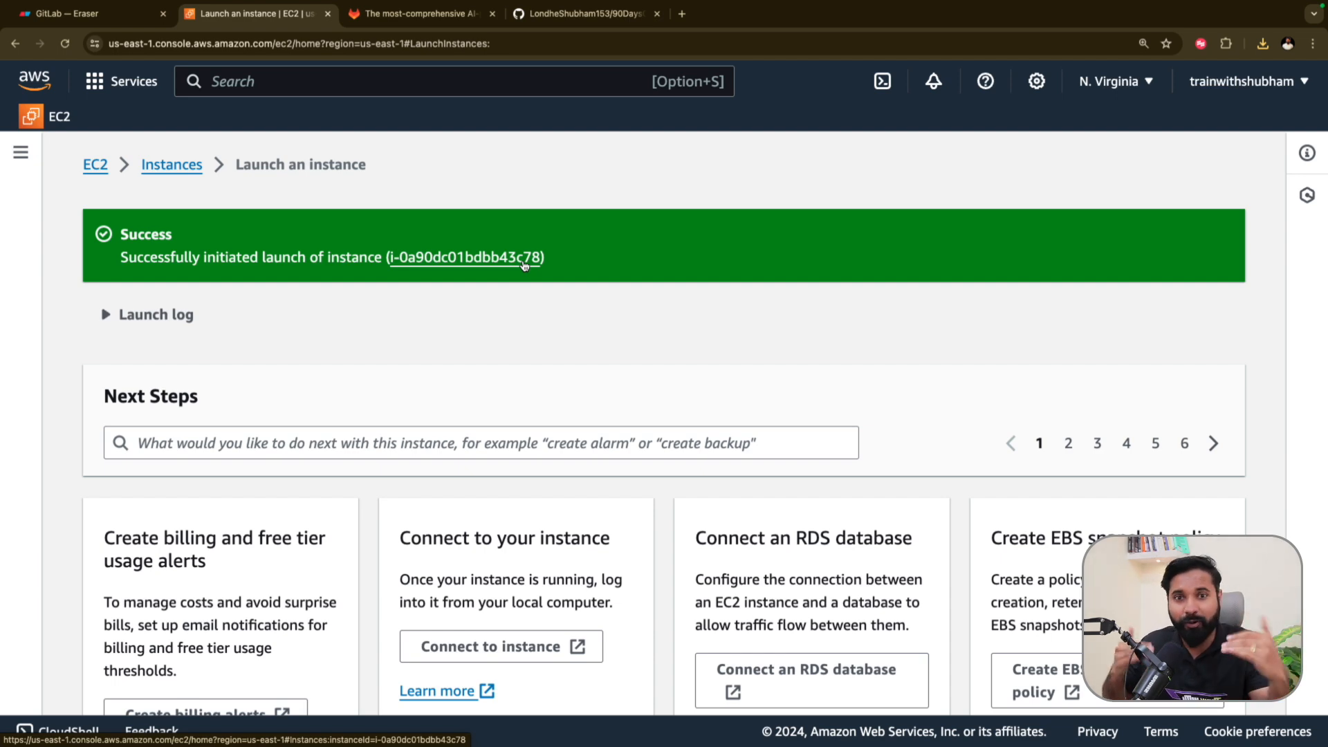
# - Copy the example ssh command from gitlab-server's SSH client connection instructions
pyautogui.click(448, 260)
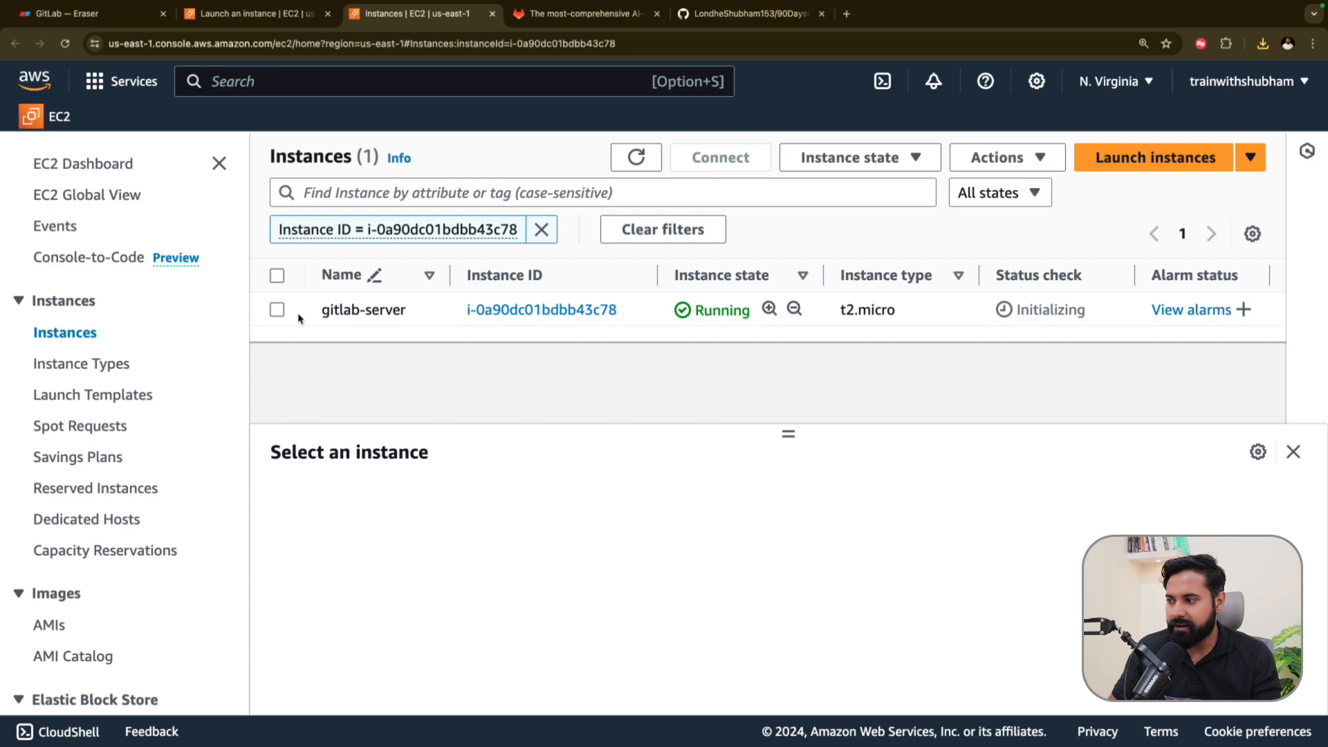
pyautogui.click(277, 310)
pyautogui.click(687, 166)
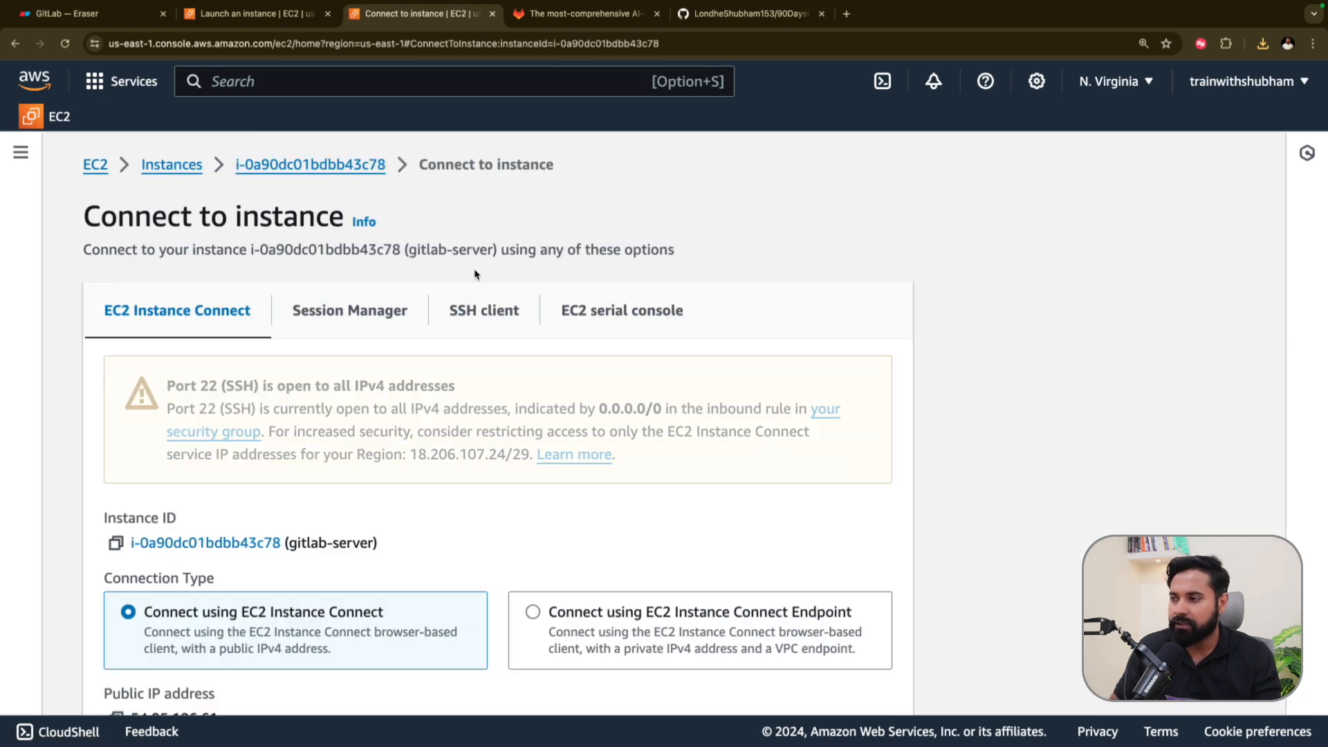
pyautogui.click(502, 319)
pyautogui.scroll(-2, 502, 319)
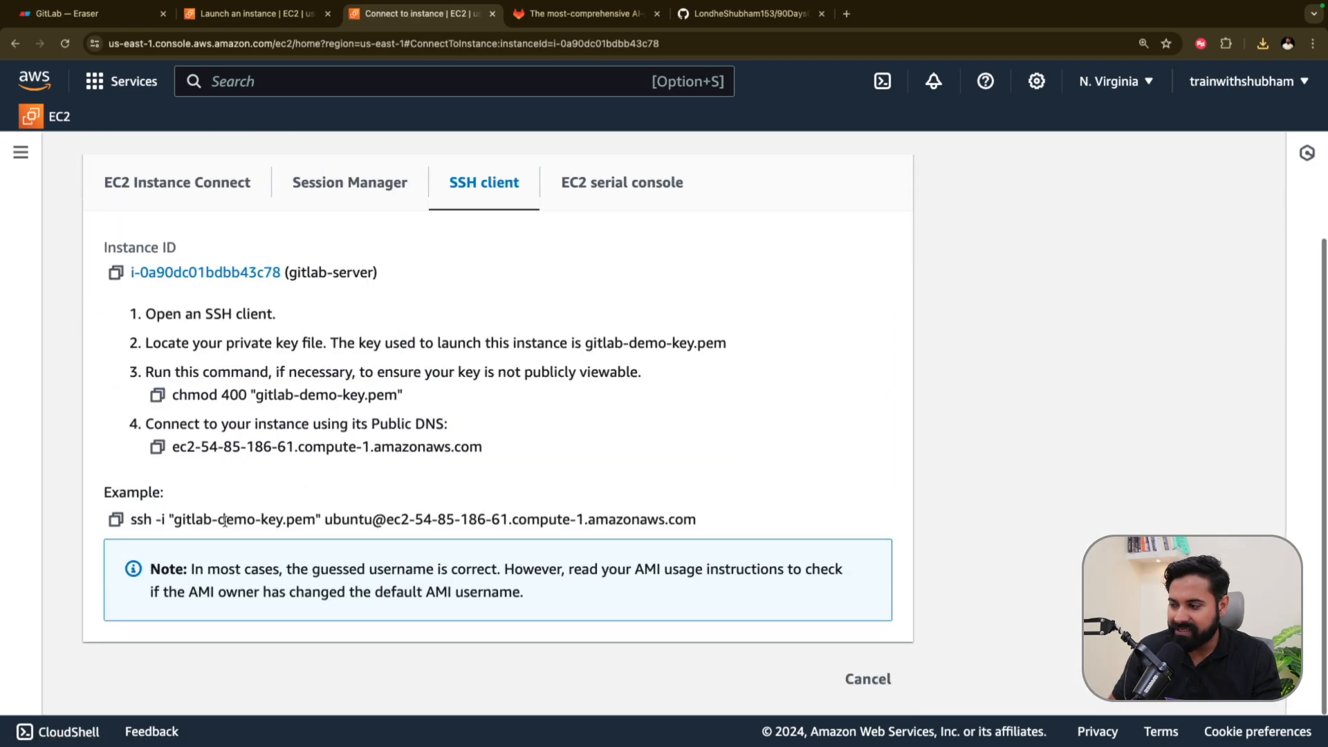
pyautogui.click(116, 518)
pyautogui.press('super+Tab')
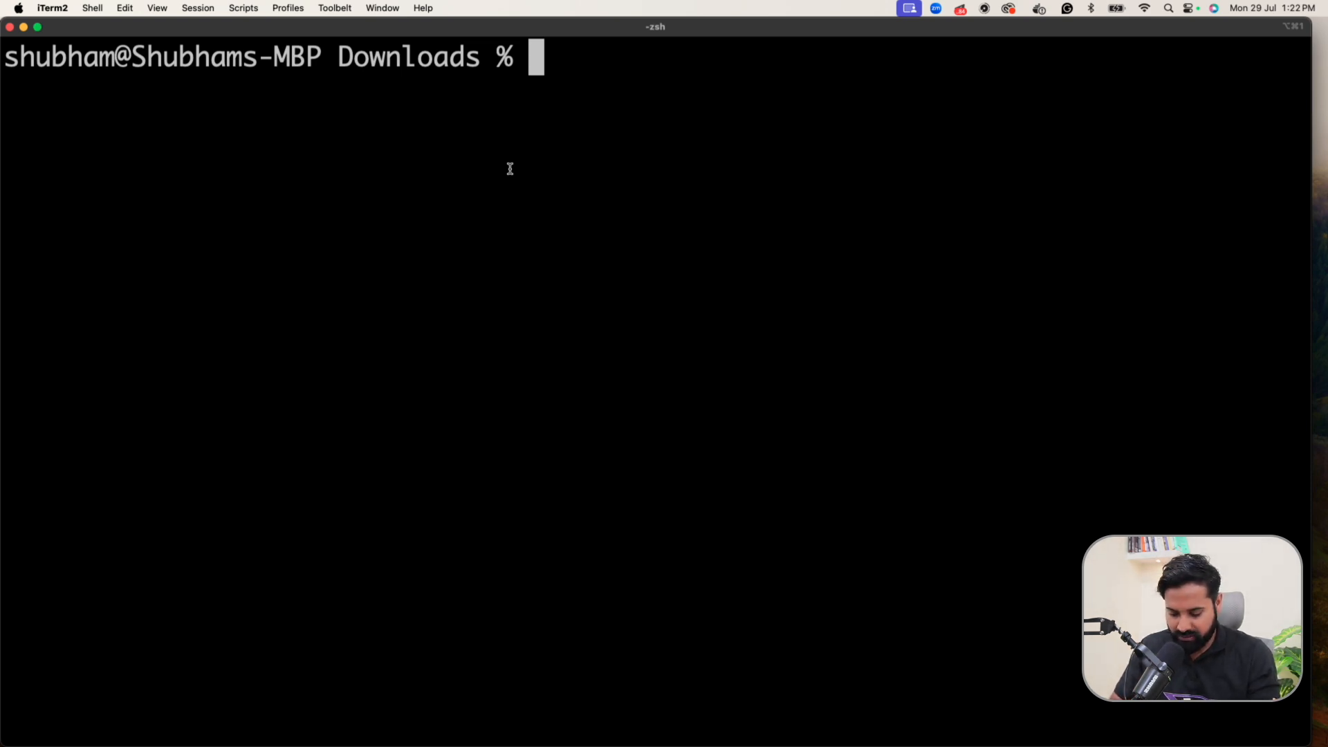
# - Run the pasted ssh command with sudo, accept the server fingerprint, and clear the screen
pyautogui.write('sudo')
pyautogui.press('super+v')
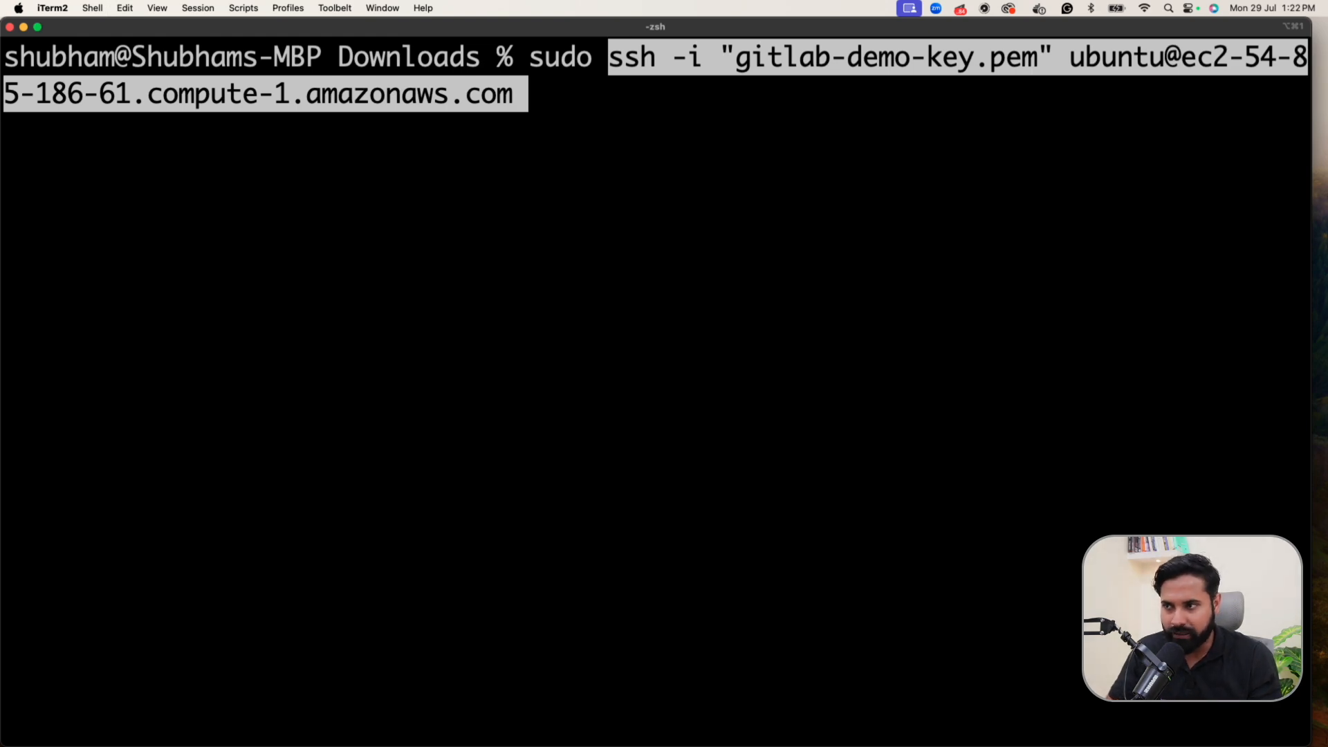
pyautogui.press('Return')
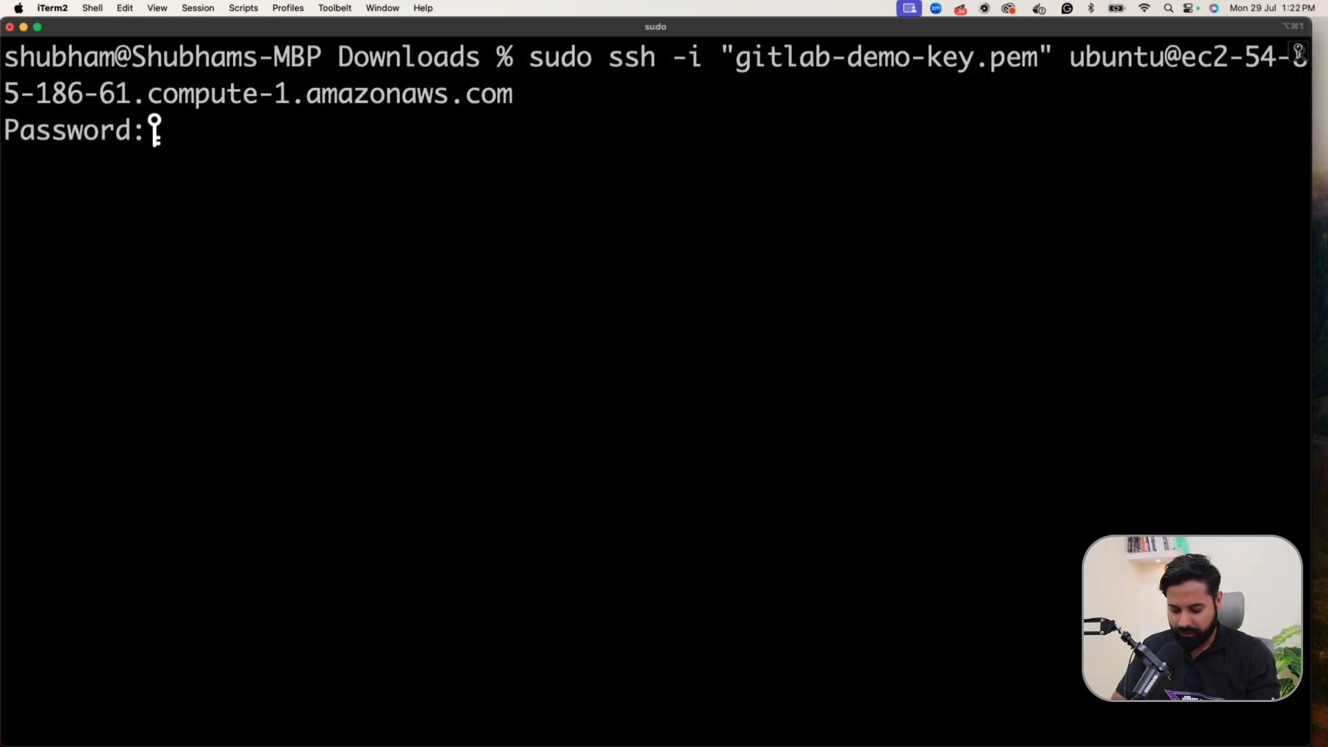
pyautogui.press('Return')
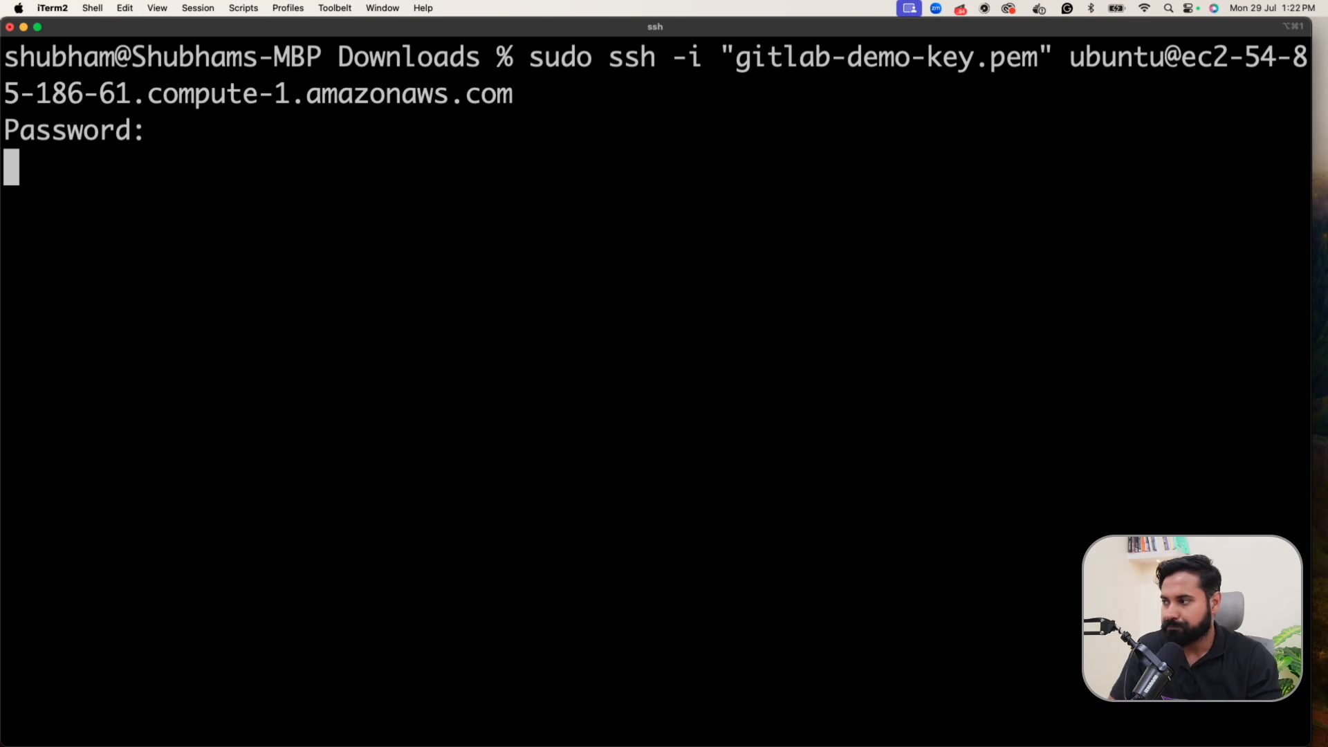
pyautogui.write('yes')
pyautogui.press('Return')
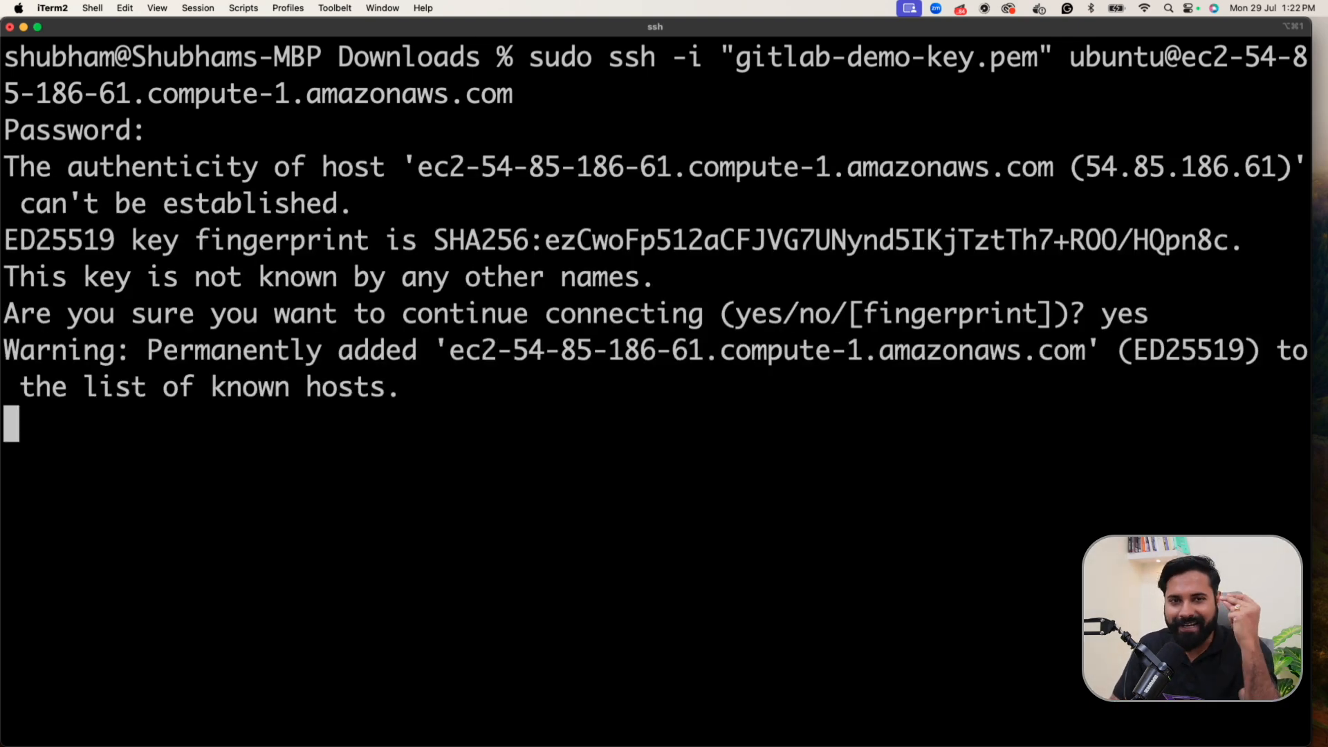
pyautogui.write('clear')
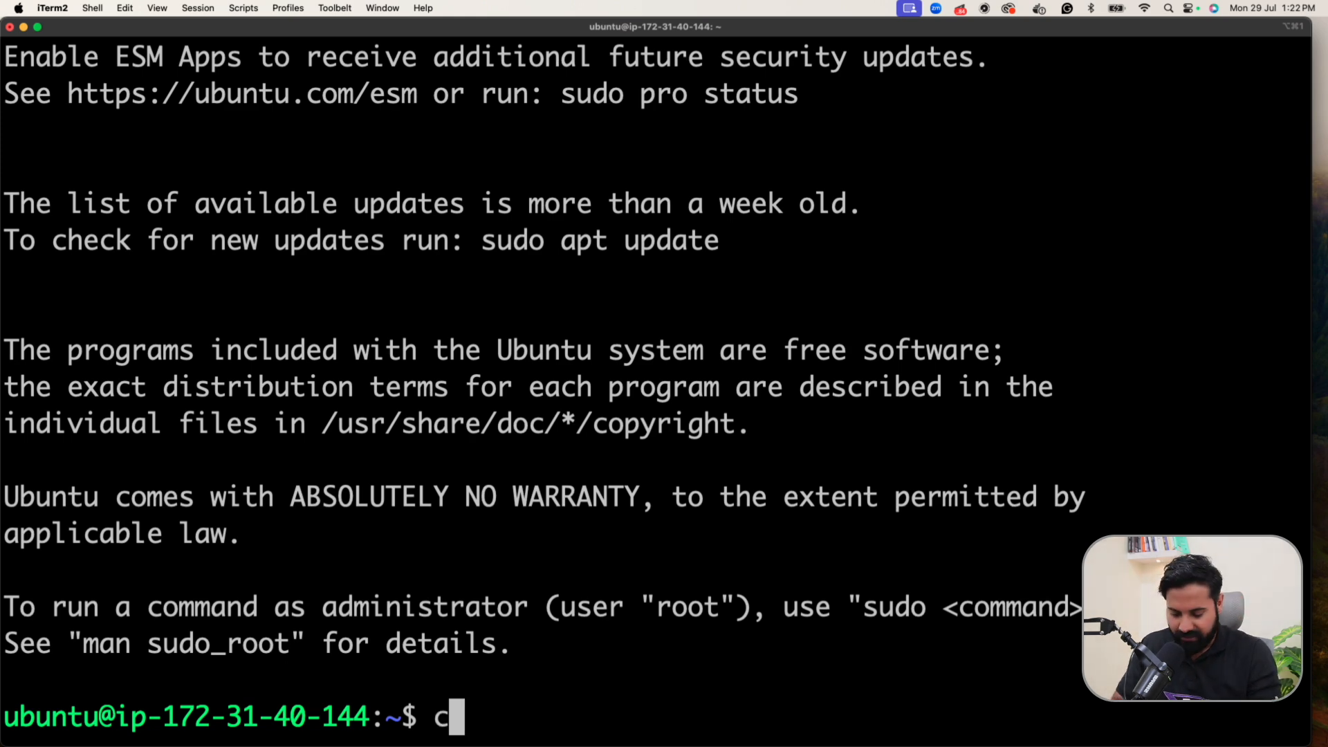
pyautogui.press('Return')
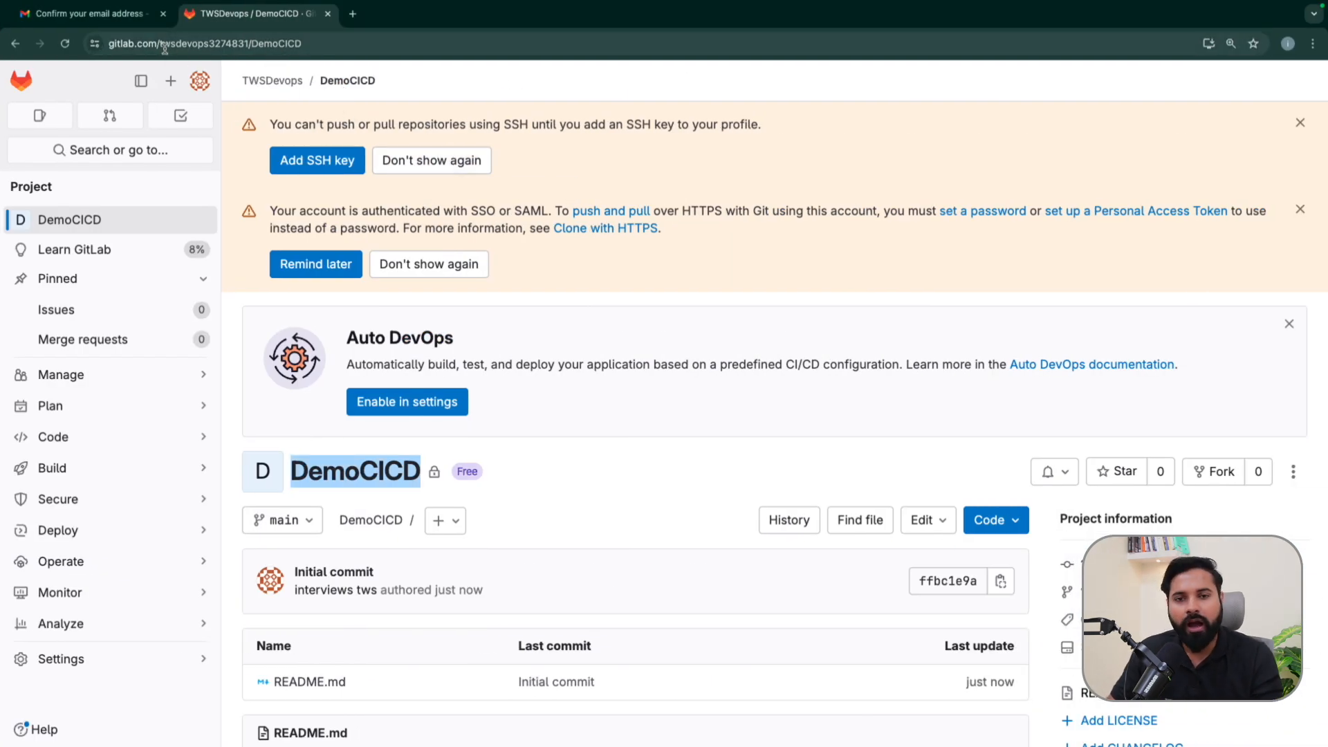
# - Highlight DemoCICD's warning that pushing or pulling over SSH requires an SSH key
pyautogui.moveTo(274, 124); pyautogui.dragTo(676, 124)
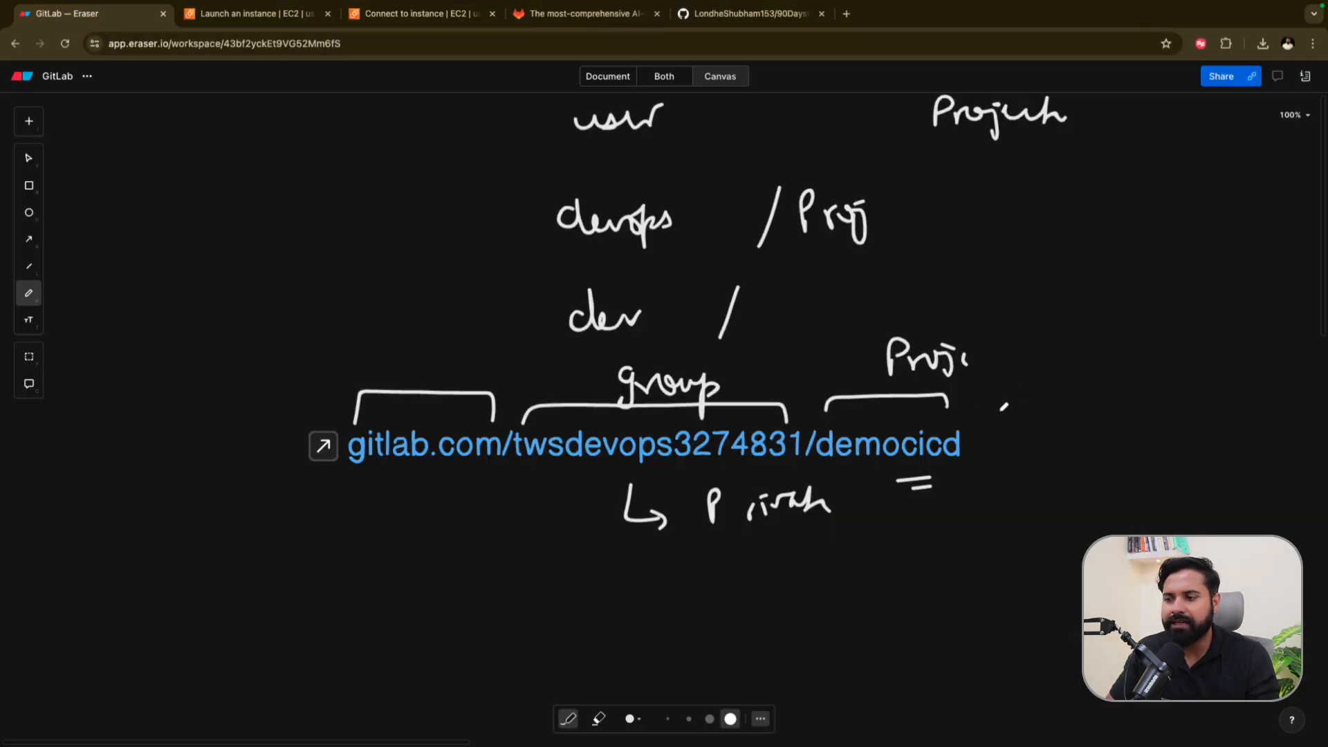
# - Scroll the Eraser GitLab whiteboard canvas
pyautogui.scroll(-10, 949, 421)
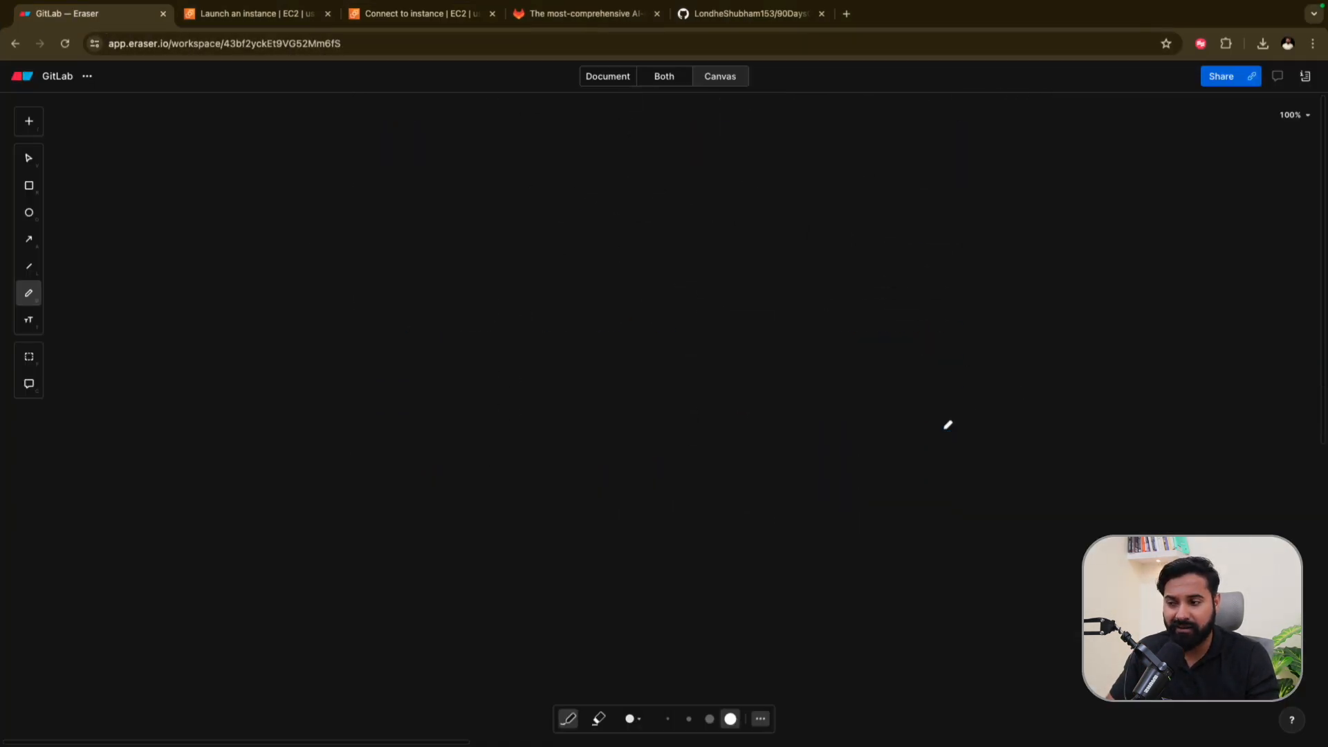
# - Sketch a laptop and place the GitLab logo above and to its right
pyautogui.moveTo(393, 294)
pyautogui.mouseDown()
pyautogui.moveTo(374, 389)
pyautogui.moveTo(521, 289)
pyautogui.moveTo(389, 292)
pyautogui.mouseUp()
pyautogui.moveTo(378, 387)
pyautogui.mouseDown()
pyautogui.moveTo(372, 426)
pyautogui.moveTo(518, 390)
pyautogui.mouseUp()
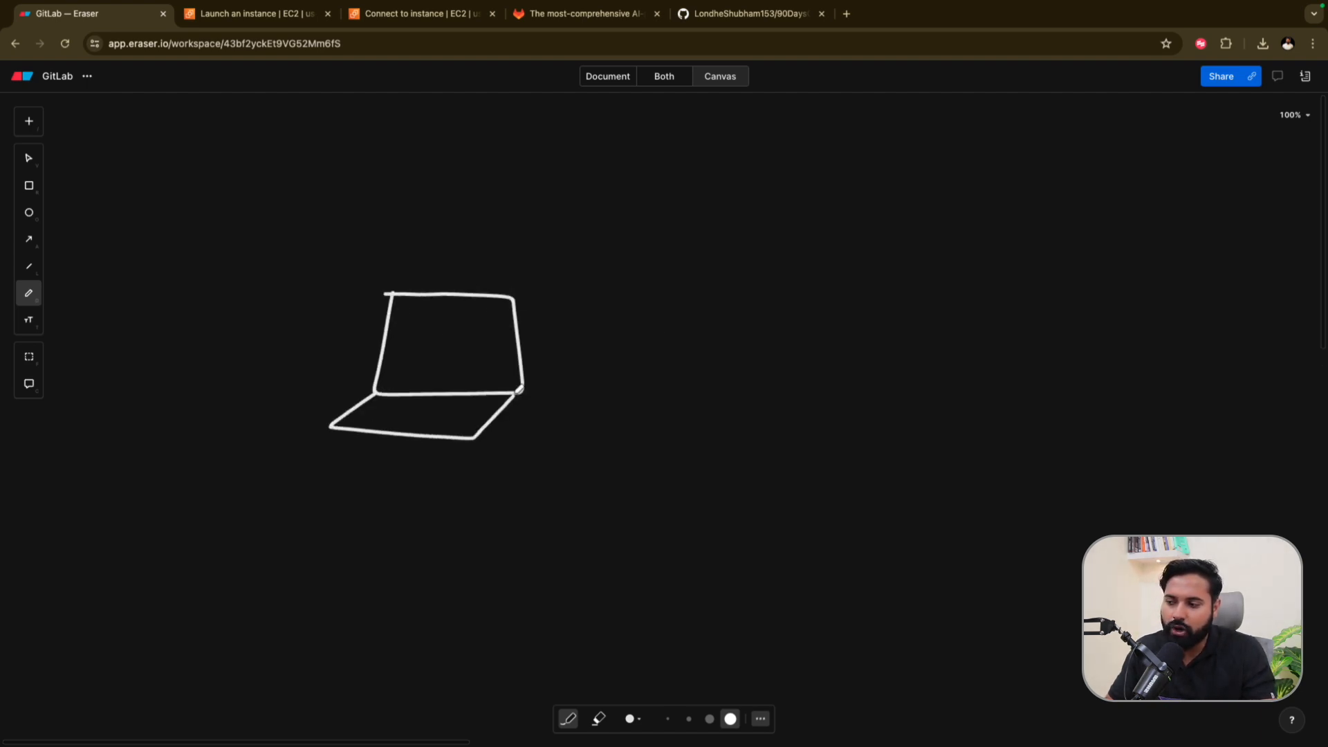
pyautogui.press('/')
pyautogui.write('gitlab')
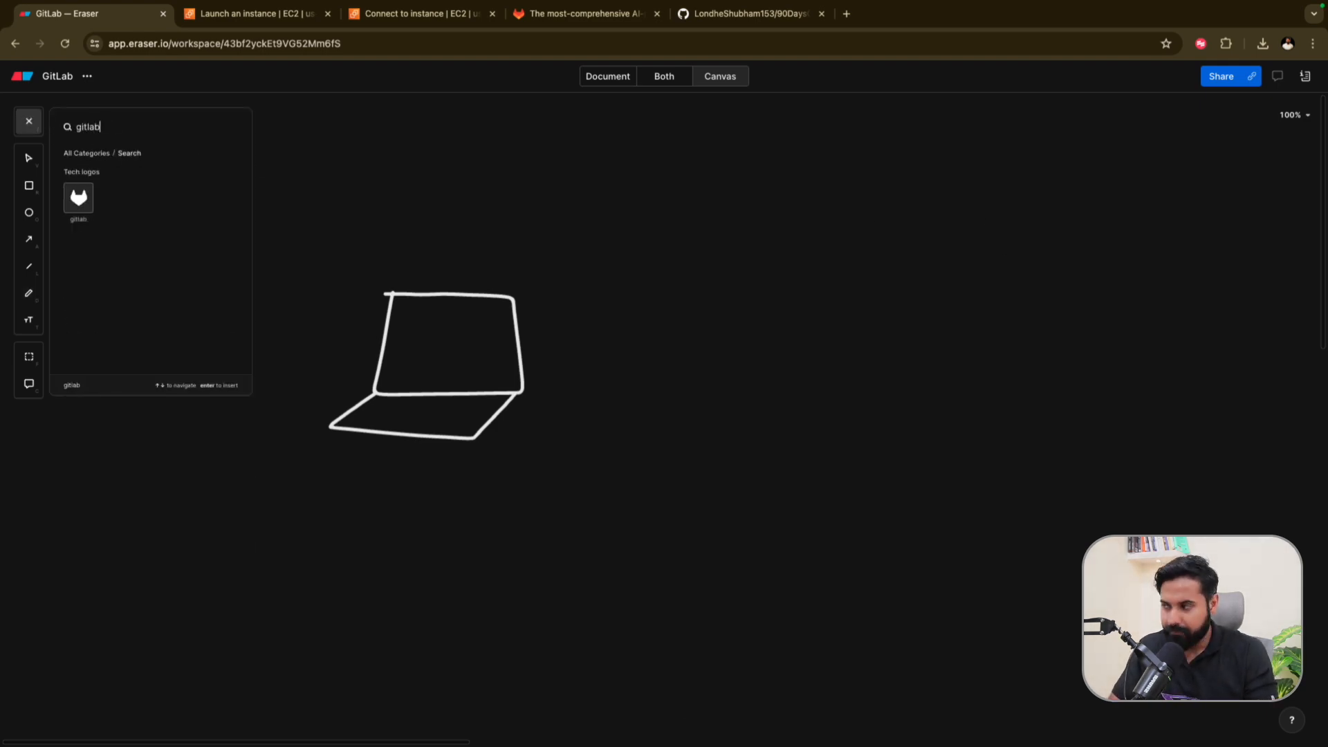
pyautogui.click(78, 199)
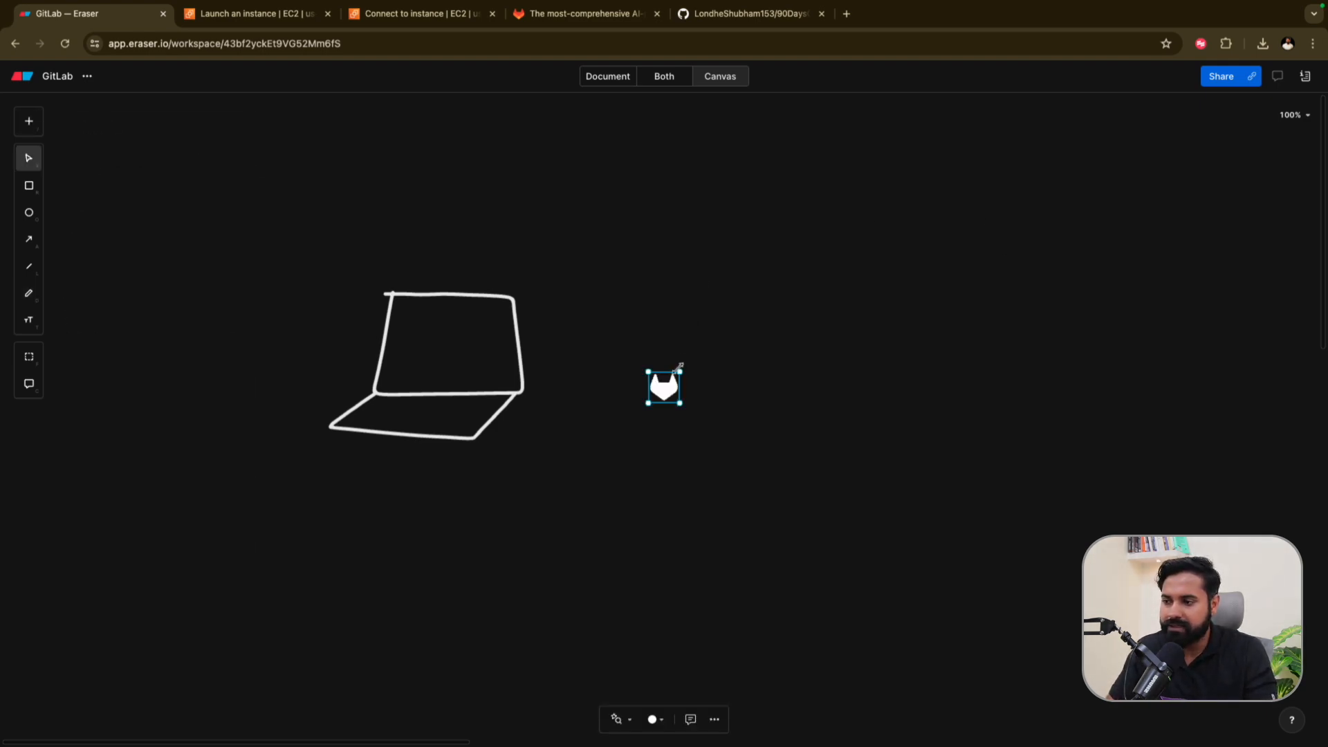
pyautogui.moveTo(712, 348); pyautogui.dragTo(1026, 257)
pyautogui.click(887, 379)
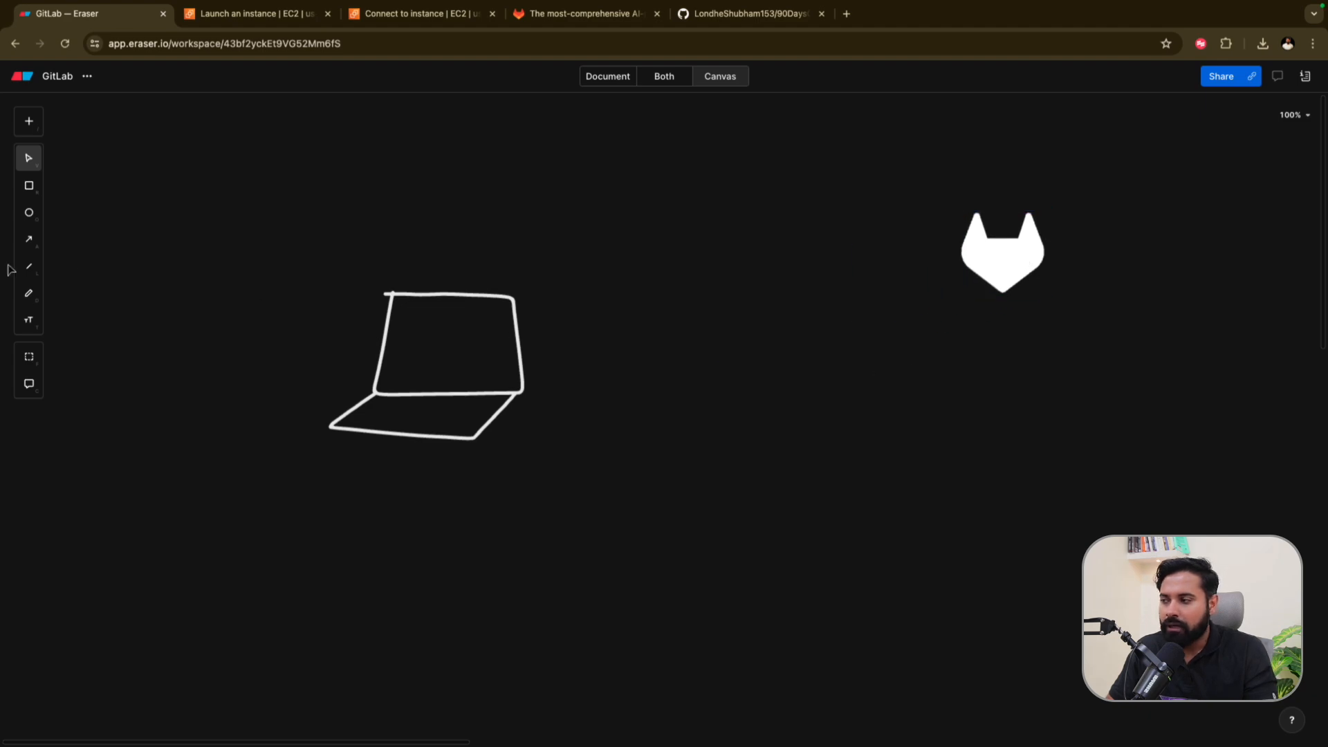
# - Draw arrows going both ways between the laptop and the GitLab logo
pyautogui.click(30, 288)
pyautogui.moveTo(538, 318)
pyautogui.mouseDown()
pyautogui.moveTo(874, 237)
pyautogui.moveTo(869, 261)
pyautogui.mouseUp()
pyautogui.moveTo(955, 290)
pyautogui.mouseDown()
pyautogui.moveTo(717, 398)
pyautogui.moveTo(550, 407)
pyautogui.moveTo(560, 417)
pyautogui.mouseUp()
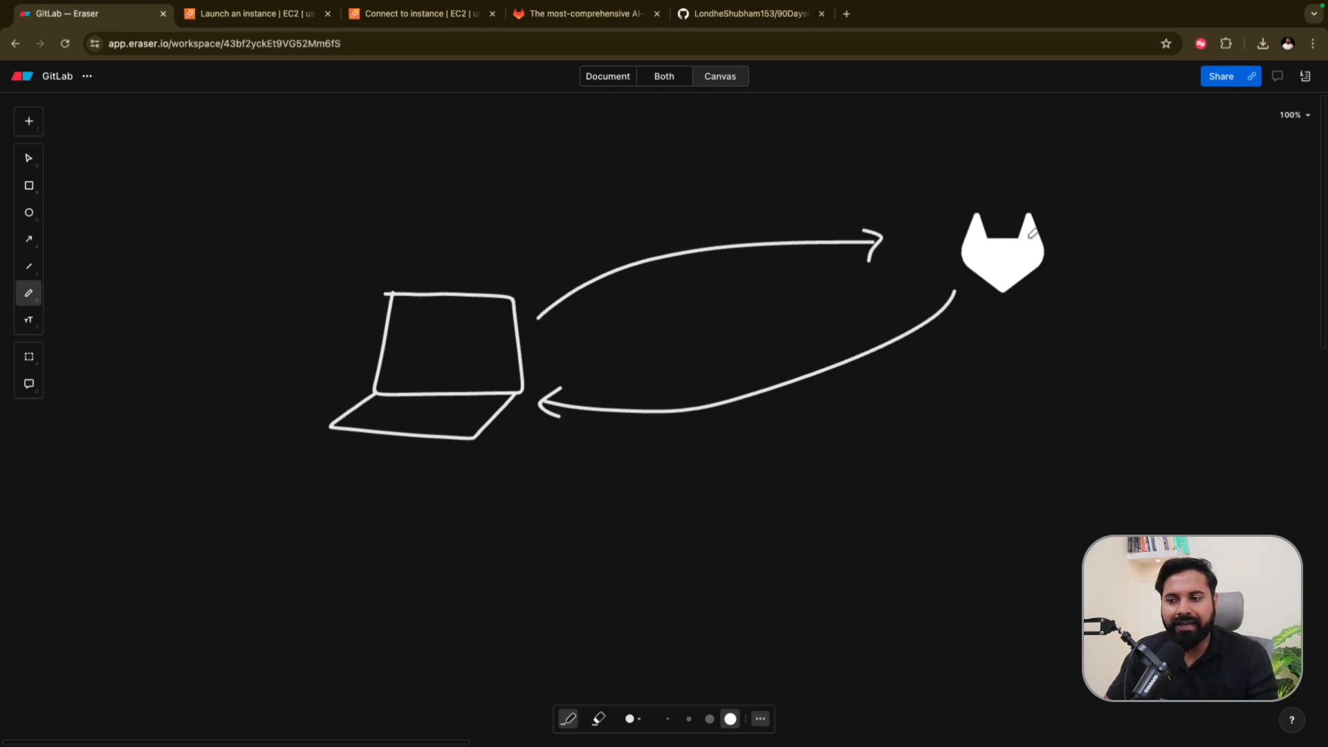
# - Label the laptop EC2, VM and Local, and write SSH between the arrows
pyautogui.moveTo(413, 477)
pyautogui.mouseDown()
pyautogui.moveTo(414, 503)
pyautogui.moveTo(431, 473)
pyautogui.mouseUp()
pyautogui.moveTo(414, 490); pyautogui.dragTo(454, 500)
pyautogui.moveTo(467, 487); pyautogui.dragTo(496, 506)
pyautogui.moveTo(437, 543); pyautogui.dragTo(450, 544)
pyautogui.moveTo(466, 562)
pyautogui.mouseDown()
pyautogui.moveTo(485, 544)
pyautogui.moveTo(492, 564)
pyautogui.mouseUp()
pyautogui.moveTo(449, 604)
pyautogui.mouseDown()
pyautogui.moveTo(475, 619)
pyautogui.moveTo(477, 605)
pyautogui.moveTo(524, 589)
pyautogui.moveTo(524, 612)
pyautogui.mouseUp()
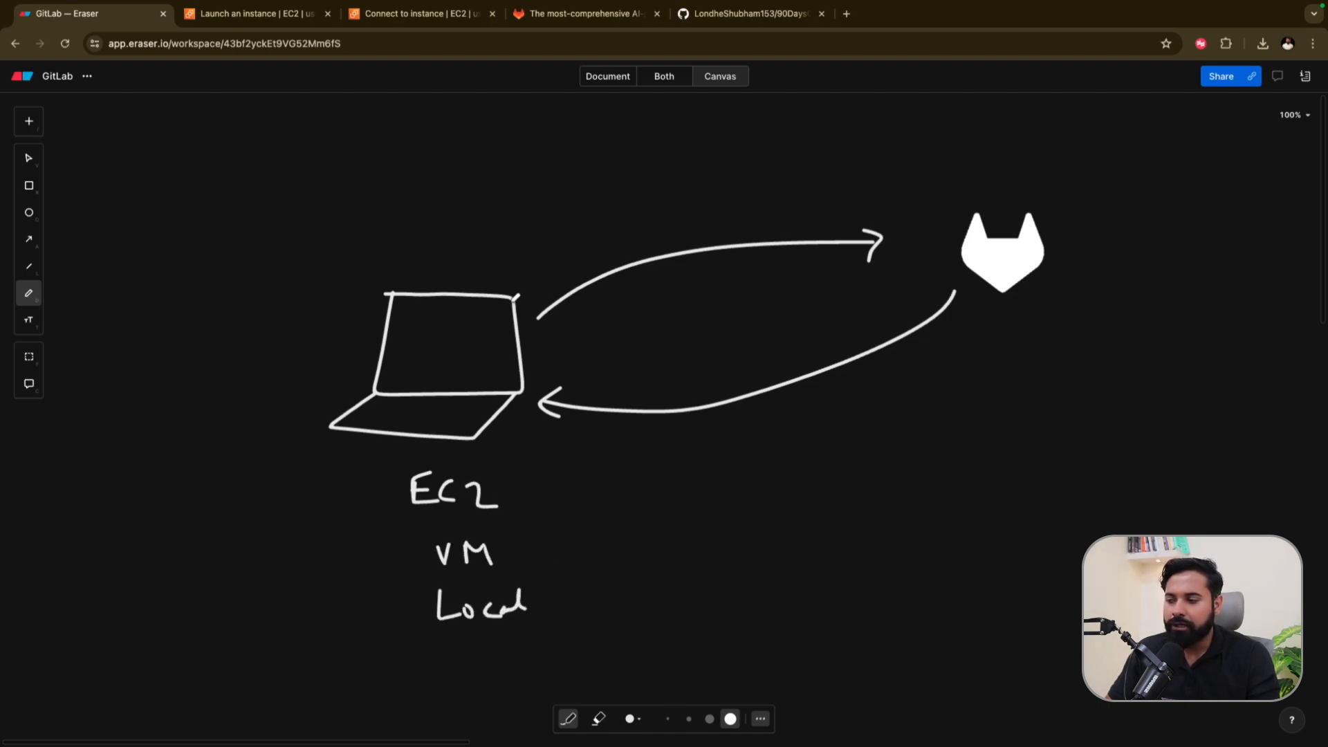
pyautogui.moveTo(692, 297); pyautogui.dragTo(655, 341)
pyautogui.moveTo(713, 306); pyautogui.dragTo(690, 341)
pyautogui.moveTo(725, 303); pyautogui.dragTo(750, 342)
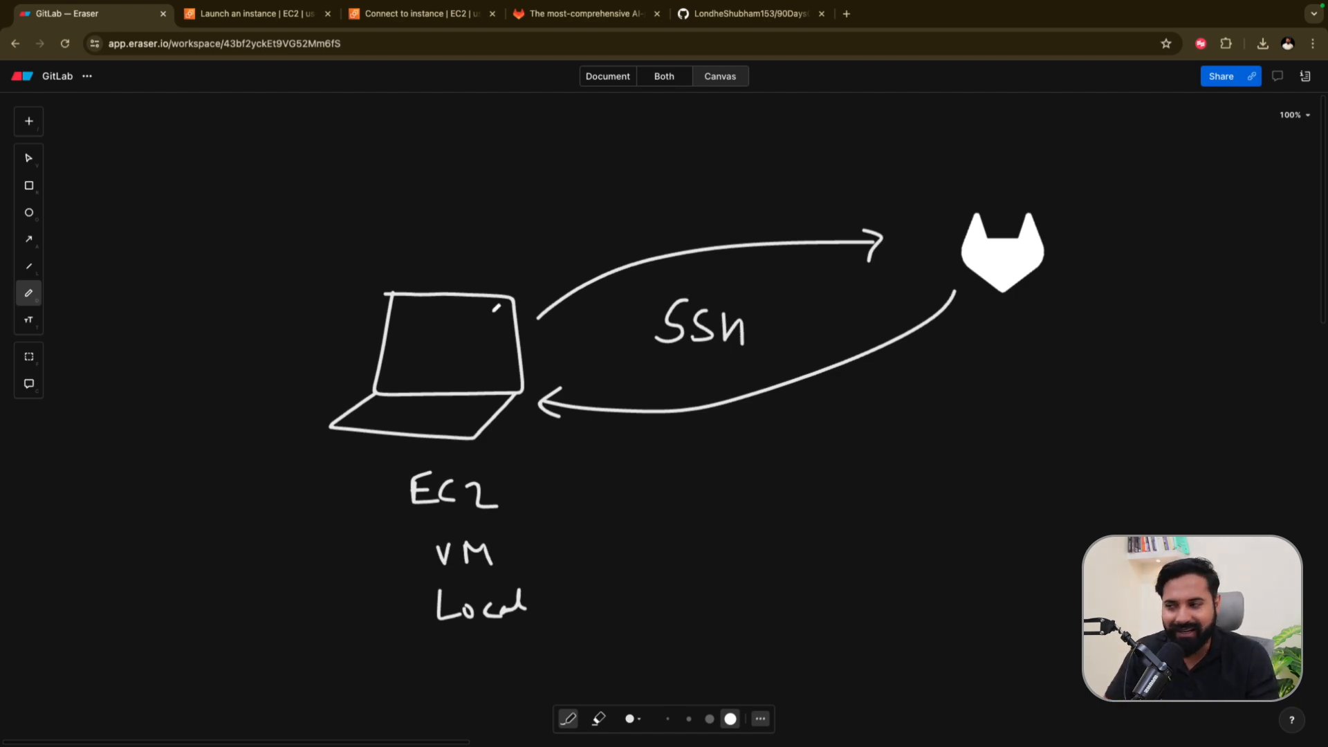
# - Write ssh-keygen with a brace leading to Pvt and Pub keys, underlining Pvt
pyautogui.moveTo(343, 223)
pyautogui.mouseDown()
pyautogui.moveTo(322, 247)
pyautogui.moveTo(467, 242)
pyautogui.moveTo(492, 265)
pyautogui.moveTo(586, 244)
pyautogui.mouseUp()
pyautogui.hscroll(-5, 508, 257)
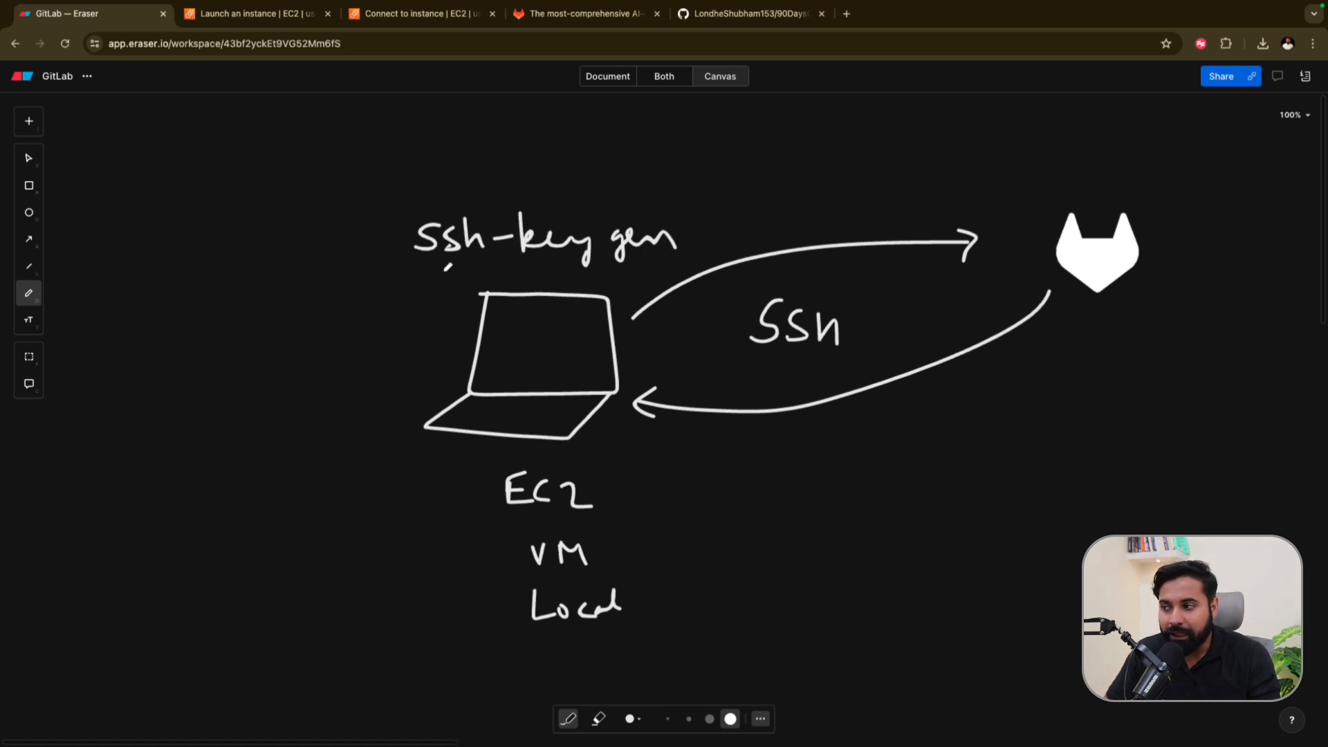
pyautogui.moveTo(358, 197)
pyautogui.mouseDown()
pyautogui.moveTo(412, 207)
pyautogui.moveTo(437, 242)
pyautogui.moveTo(400, 299)
pyautogui.mouseUp()
pyautogui.moveTo(254, 178)
pyautogui.mouseDown()
pyautogui.moveTo(254, 209)
pyautogui.moveTo(293, 184)
pyautogui.mouseUp()
pyautogui.moveTo(300, 180)
pyautogui.mouseDown()
pyautogui.moveTo(311, 201)
pyautogui.moveTo(333, 193)
pyautogui.mouseUp()
pyautogui.moveTo(279, 288); pyautogui.dragTo(278, 294)
pyautogui.moveTo(303, 293); pyautogui.dragTo(348, 299)
pyautogui.moveTo(273, 225); pyautogui.dragTo(297, 220)
pyautogui.moveTo(269, 236); pyautogui.dragTo(299, 230)
# - Underline Pub and add checkmarks on the laptop screen and beside the GitLab logo
pyautogui.moveTo(565, 356); pyautogui.dragTo(576, 372)
pyautogui.moveTo(576, 371); pyautogui.dragTo(601, 349)
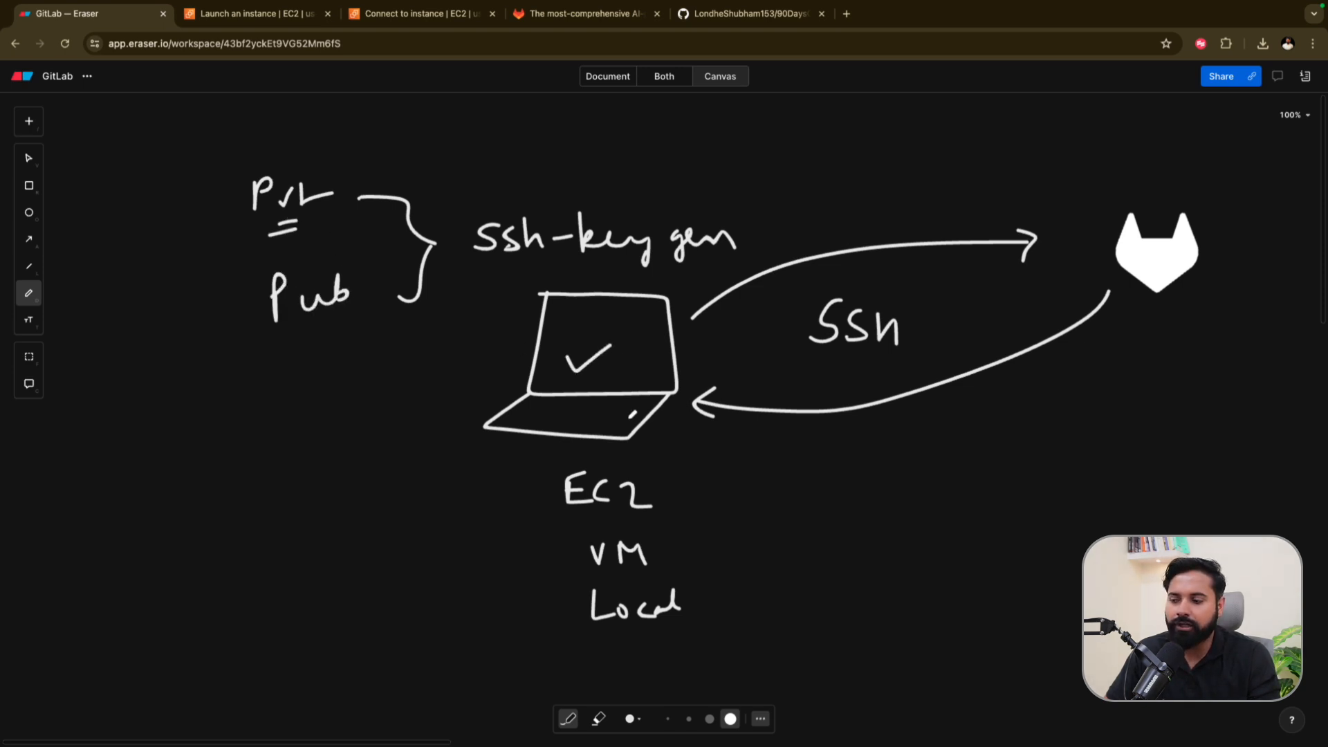
pyautogui.hscroll(3, 633, 413)
pyautogui.moveTo(255, 325); pyautogui.dragTo(271, 330)
pyautogui.hscroll(4, 318, 346)
pyautogui.moveTo(1038, 282); pyautogui.dragTo(1070, 272)
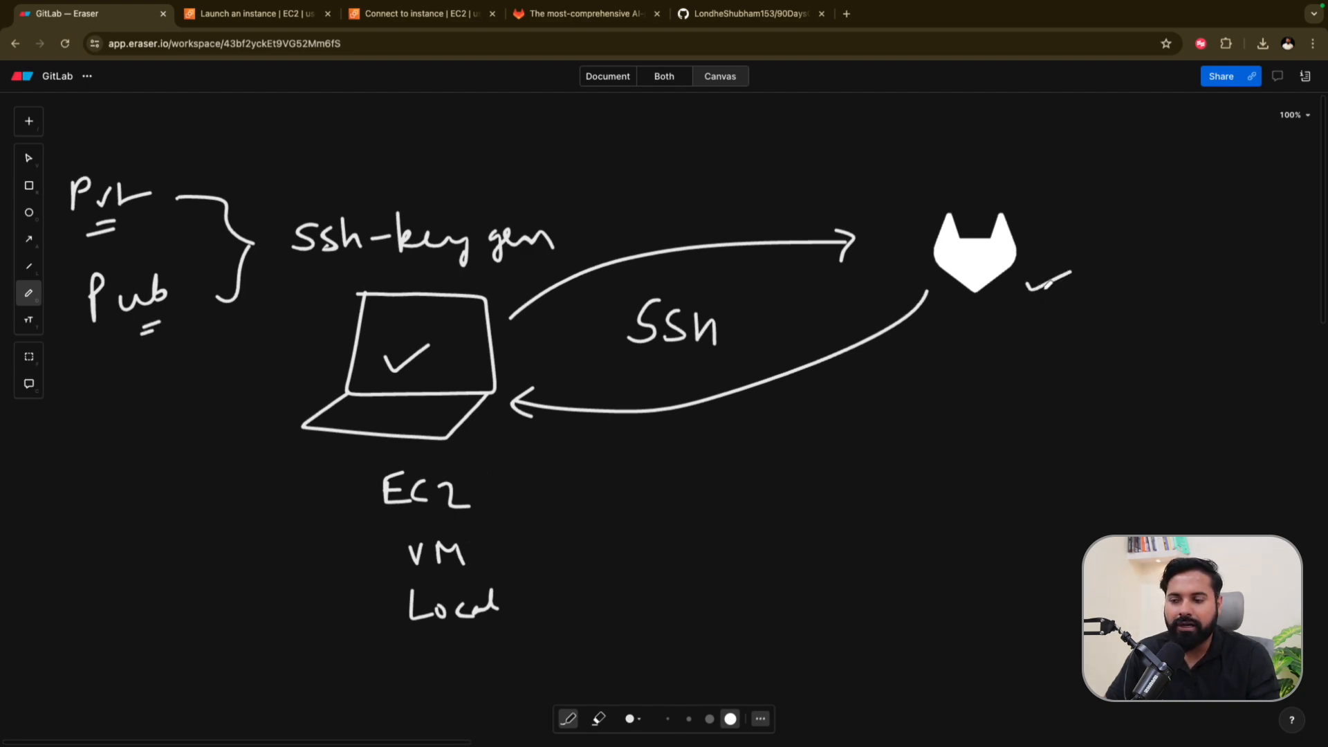
pyautogui.hotkey('ctrl', 'Left')
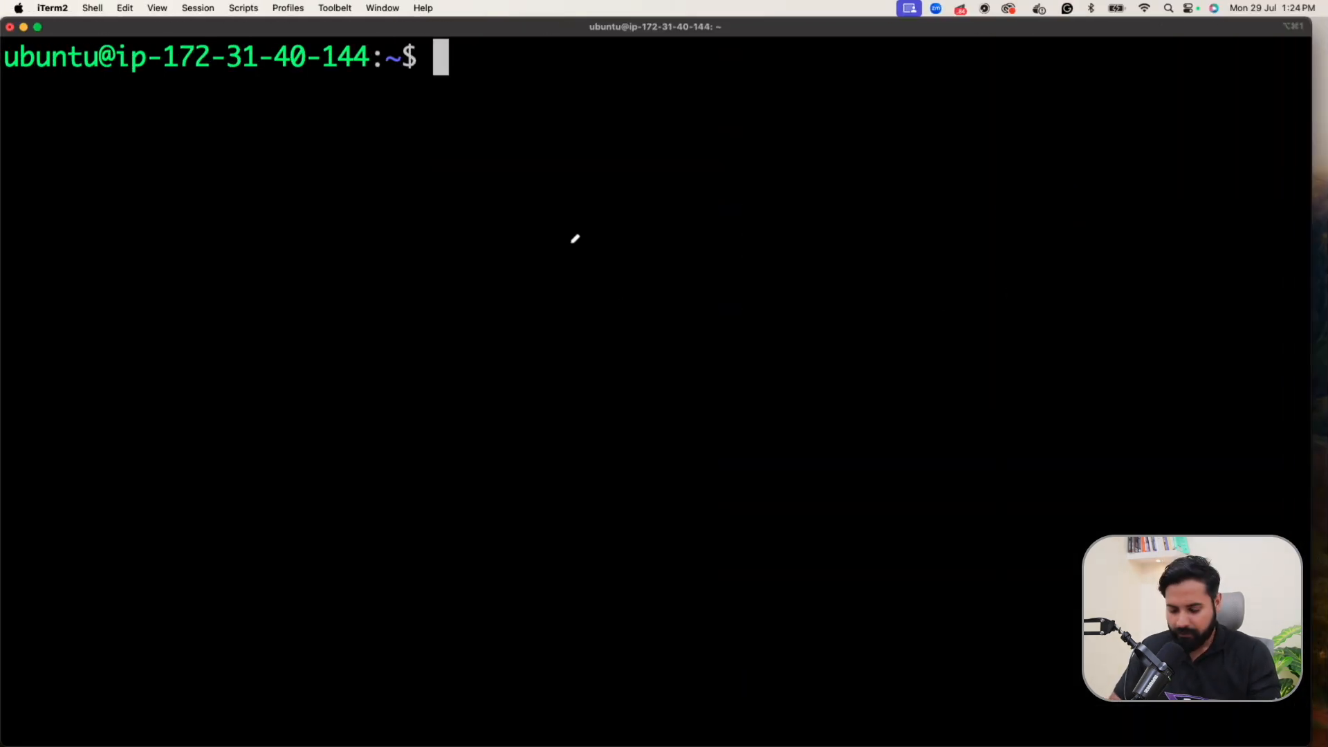
# - Generate an SSH key pair with ssh-keygen using the default location and no passphrase
pyautogui.write('ssh-keygen')
pyautogui.press('Return')
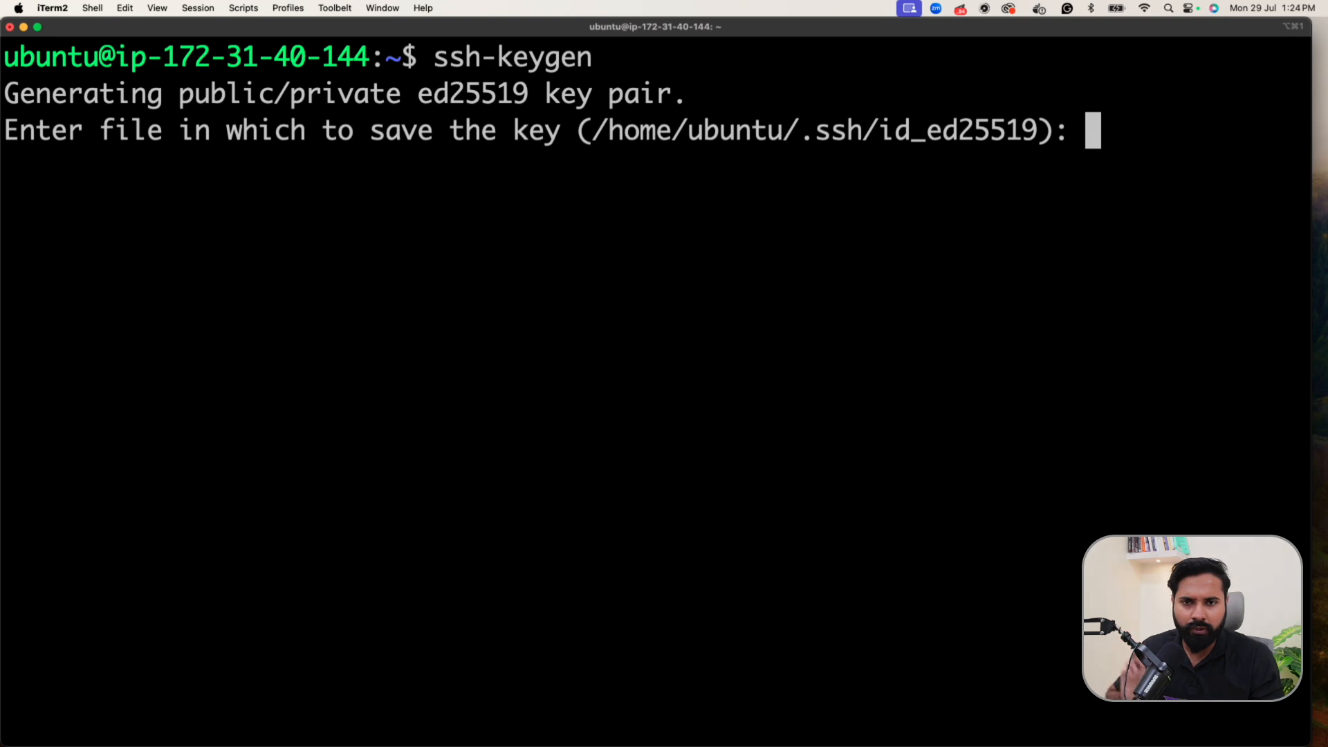
pyautogui.press('Return')
pyautogui.press('Return')
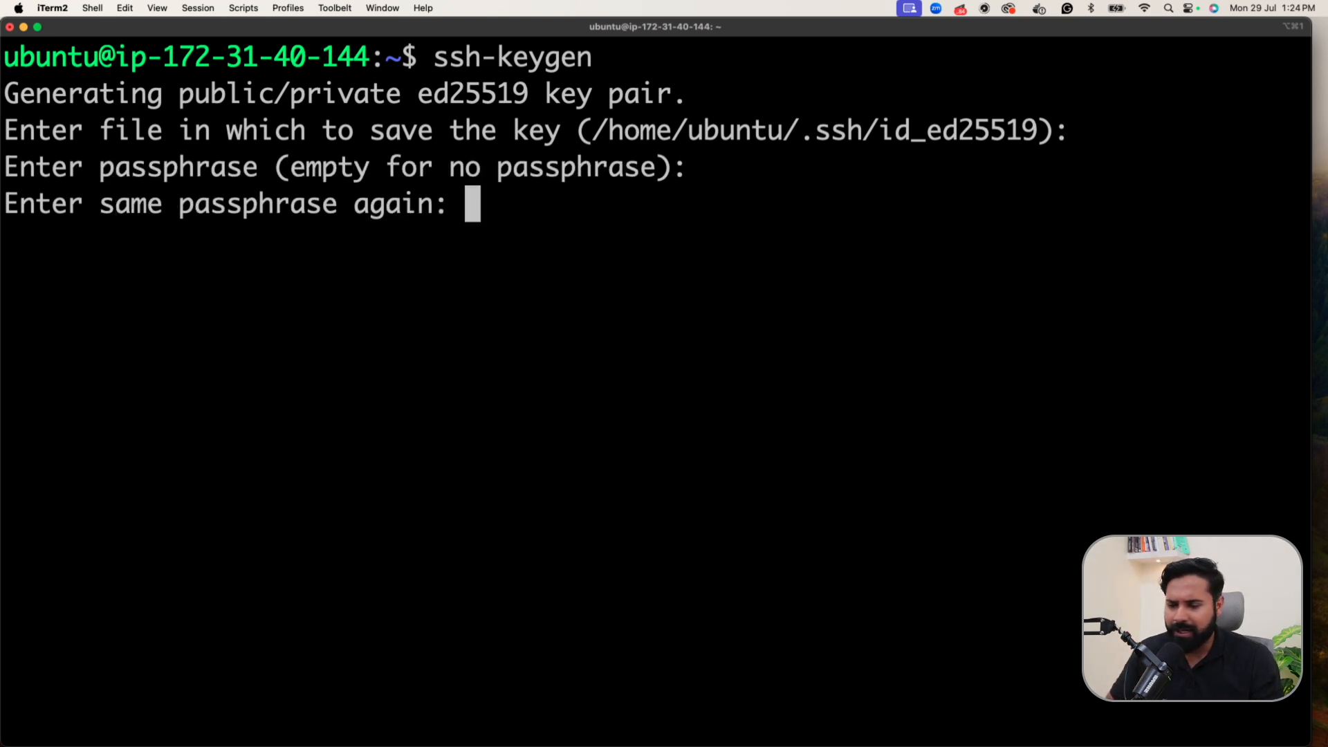
pyautogui.press('Return')
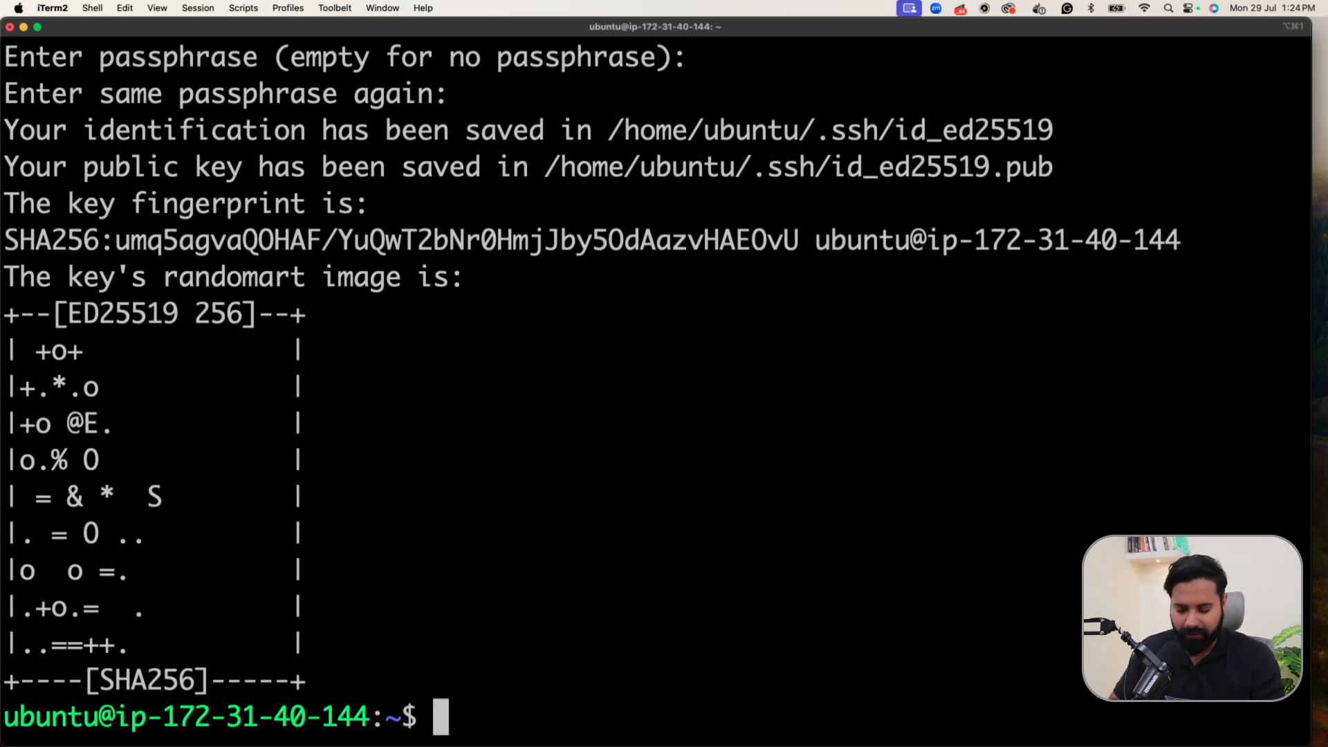
pyautogui.write('clear')
pyautogui.press('Return')
# - List the .ssh folder, showing the id_ed25519 private and id_ed25519.pub public key files
pyautogui.write('cd ')
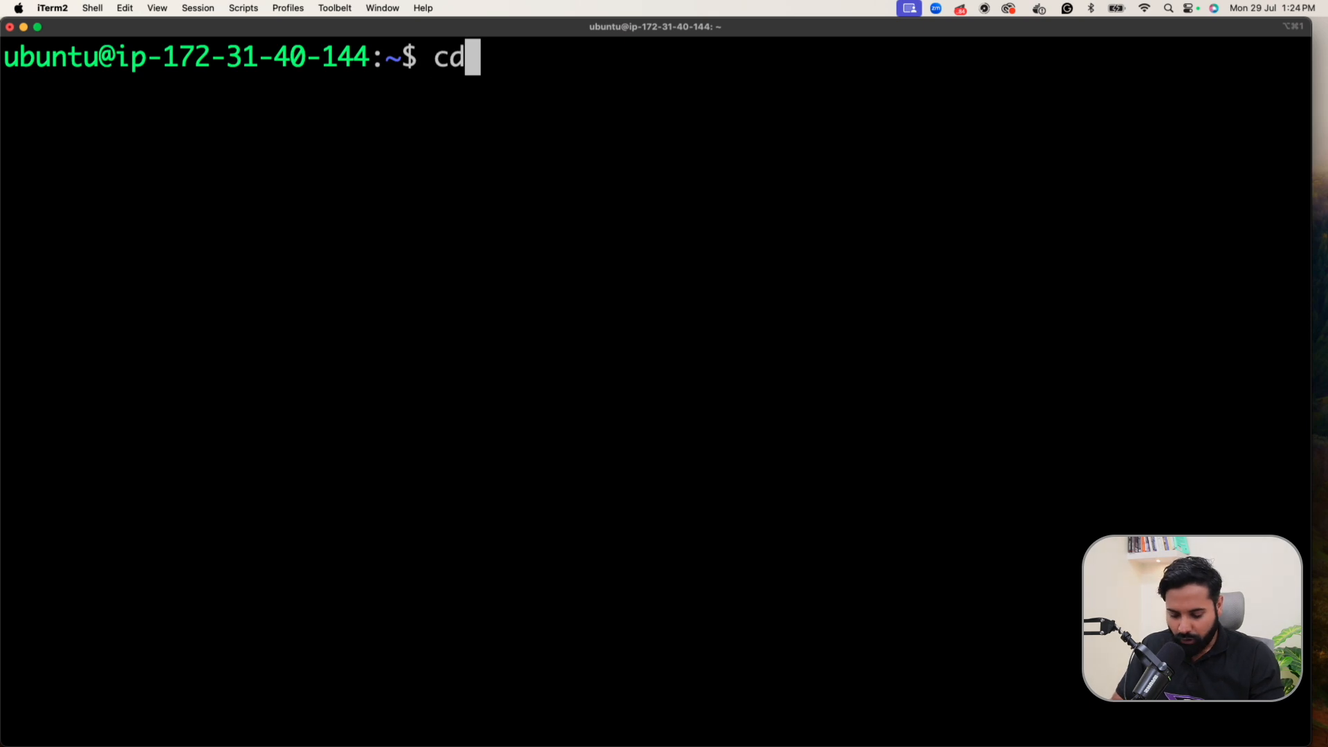
pyautogui.write('.ssh')
pyautogui.press('Return')
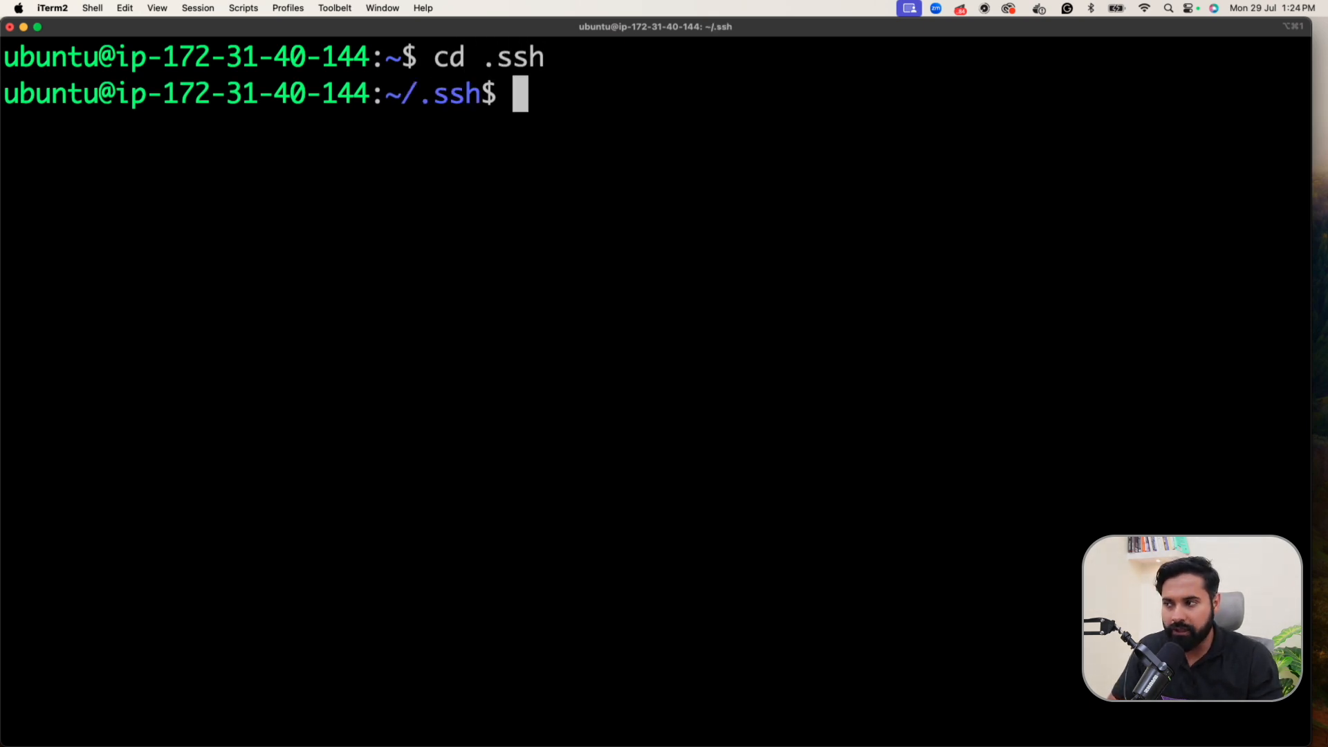
pyautogui.write('ls')
pyautogui.press('Return')
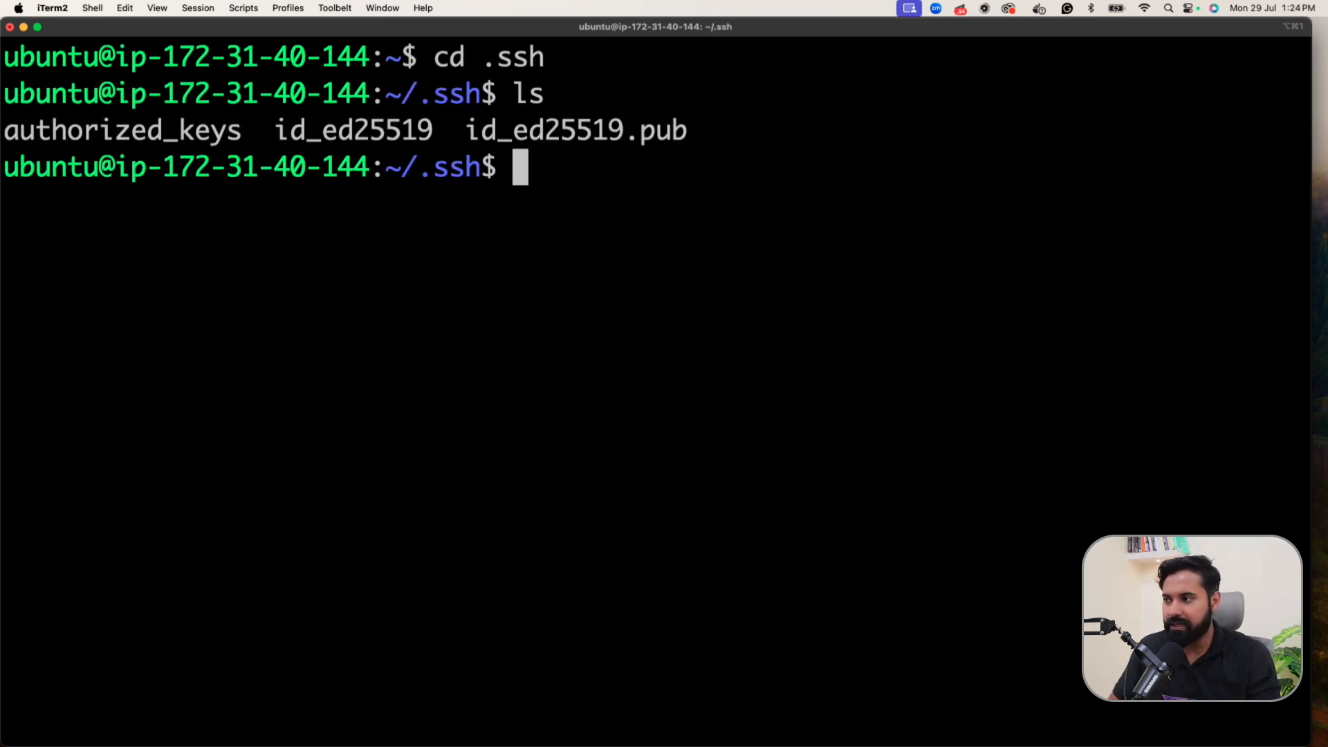
pyautogui.doubleClick(384, 126)
pyautogui.doubleClick(557, 127)
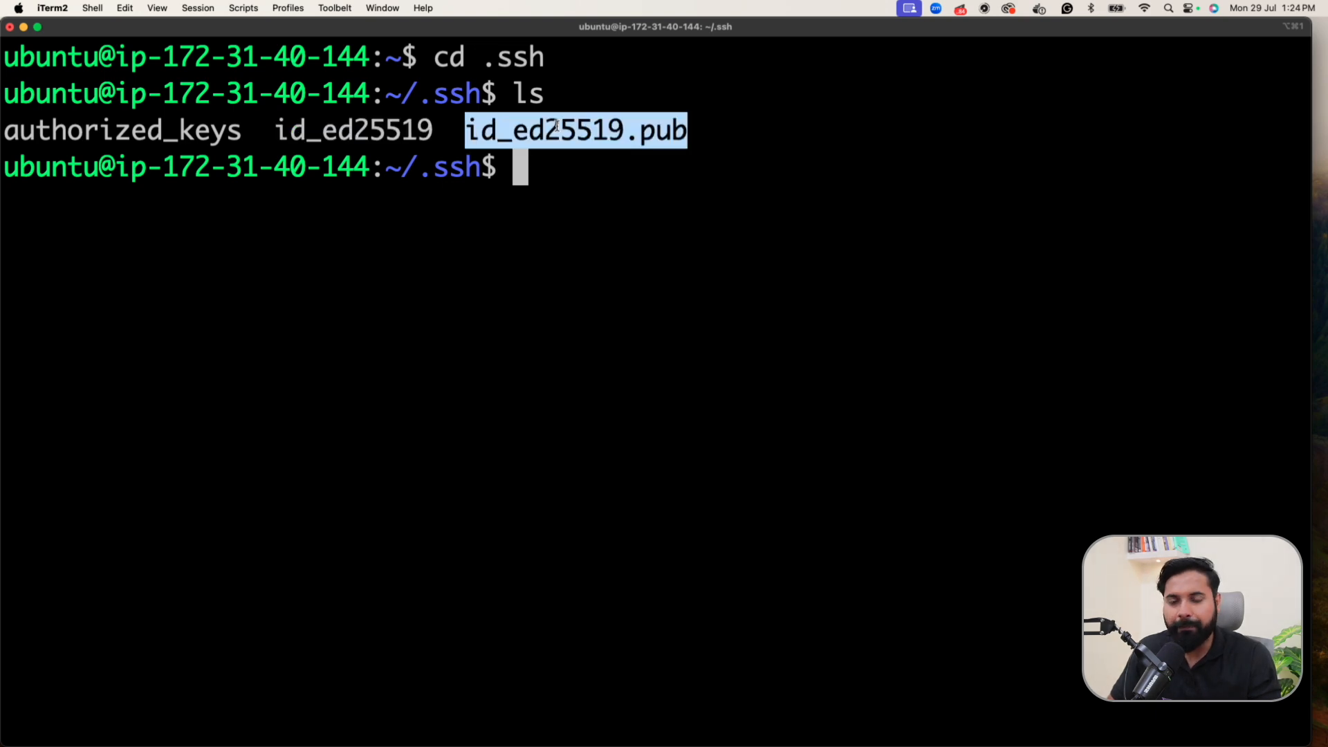
# - Print id_ed25519.pub with cat and select the public key to copy it
pyautogui.write('cat id')
pyautogui.press('Tab')
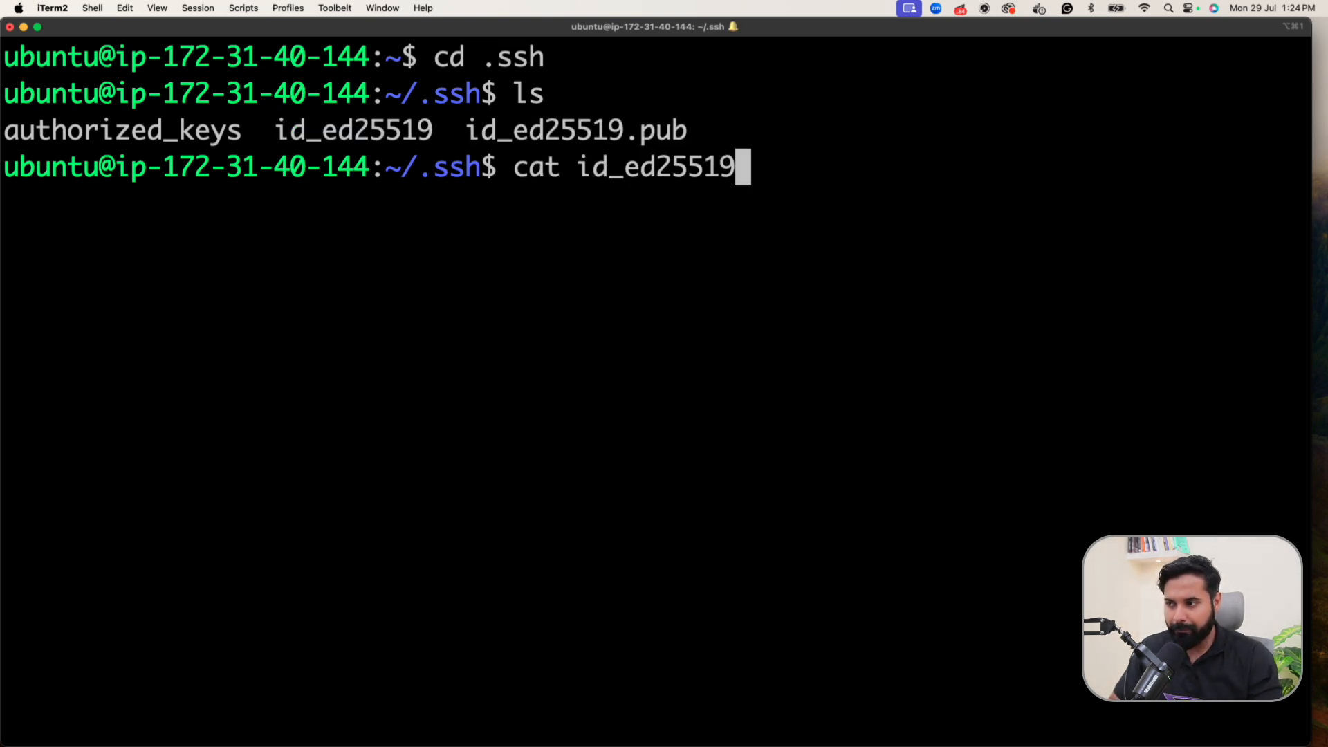
pyautogui.write('.')
pyautogui.press('Tab')
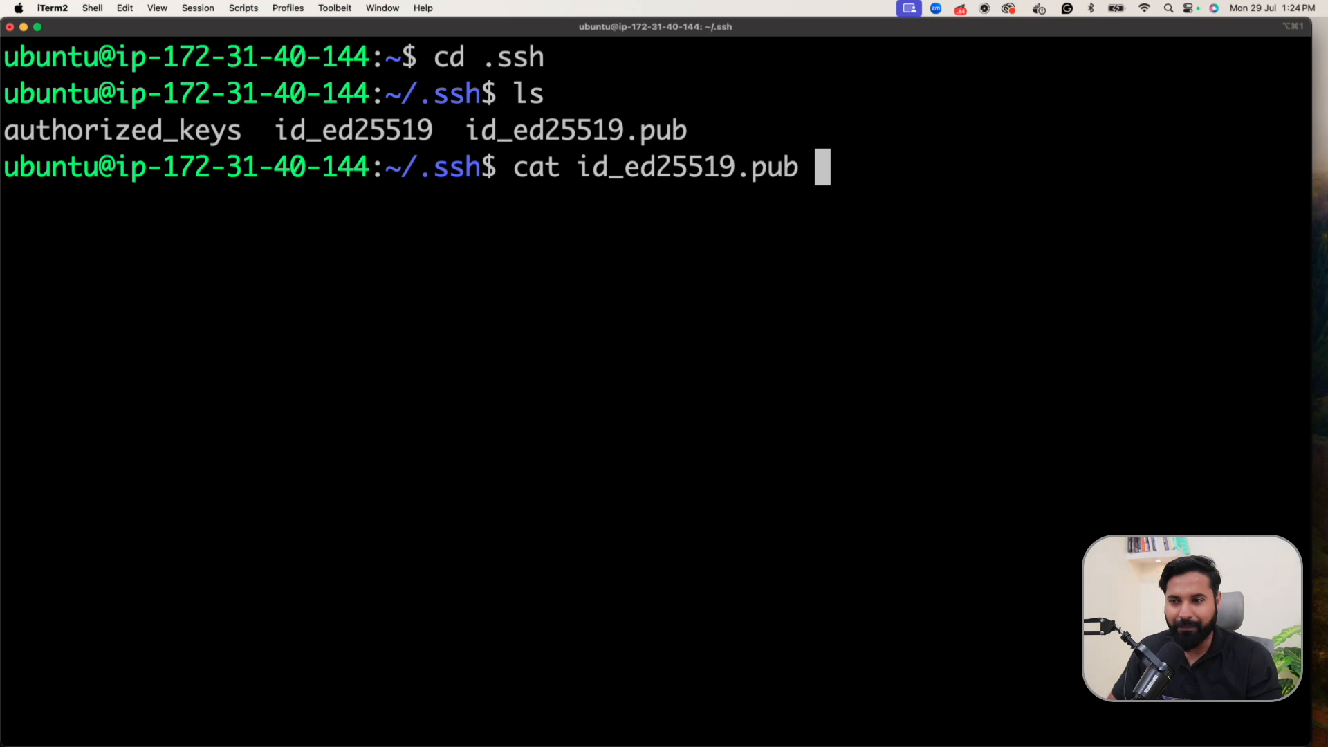
pyautogui.press('Return')
pyautogui.tripleClick(353, 241)
pyautogui.moveTo(353, 241); pyautogui.dragTo(494, 187)
pyautogui.hotkey('ctrl', 'c')
pyautogui.hotkey('ctrl', 'Right')
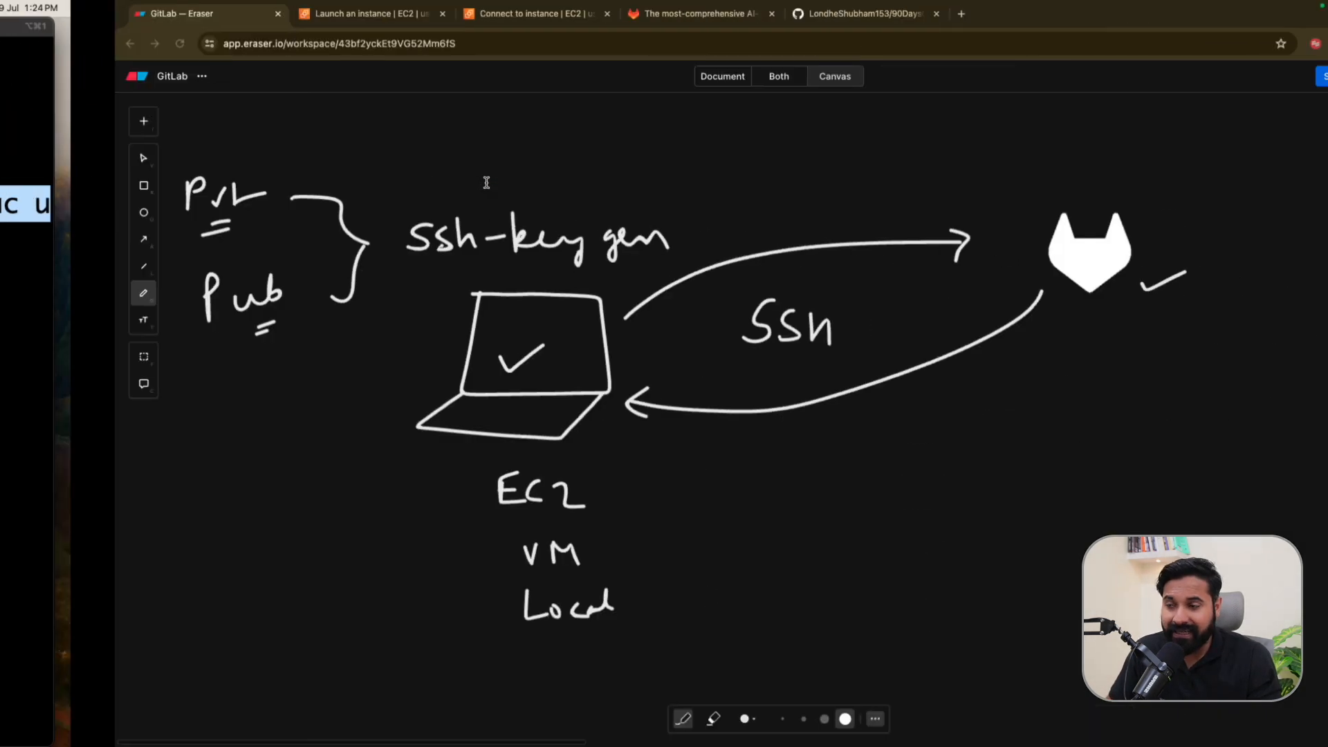
pyautogui.hotkey('ctrl', 'Right')
# - Paste the instance's ed25519 public key as a new GitLab SSH key and return to DemoCICD
pyautogui.click(311, 137)
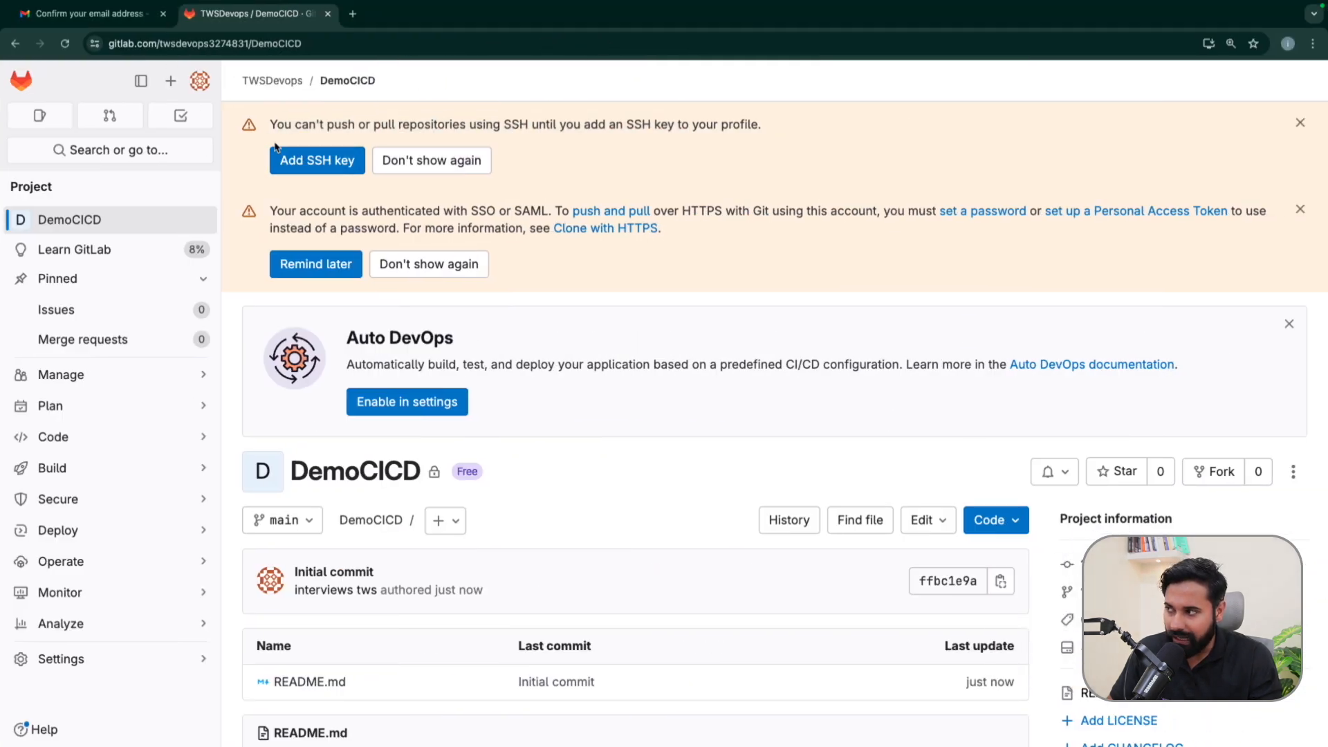
pyautogui.click(309, 164)
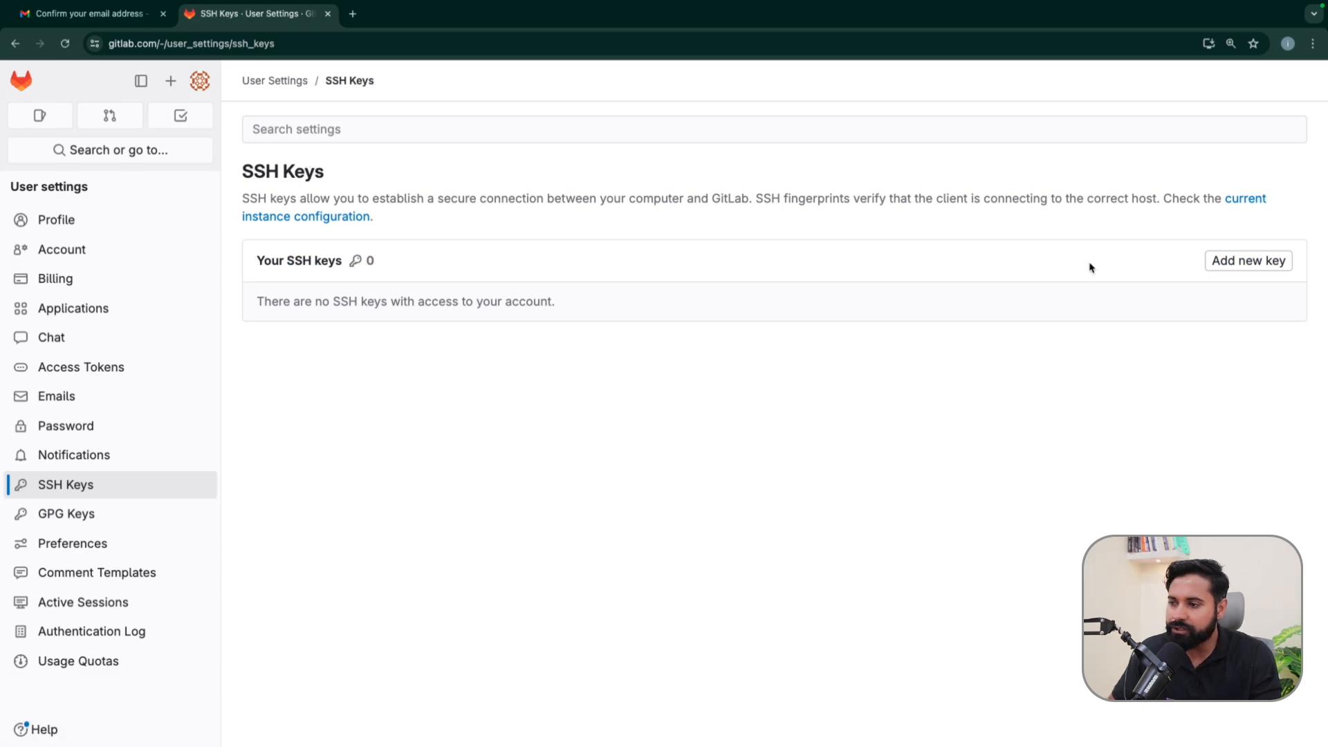
pyautogui.click(1260, 263)
pyautogui.click(643, 426)
pyautogui.hotkey('ctrl', 'v')
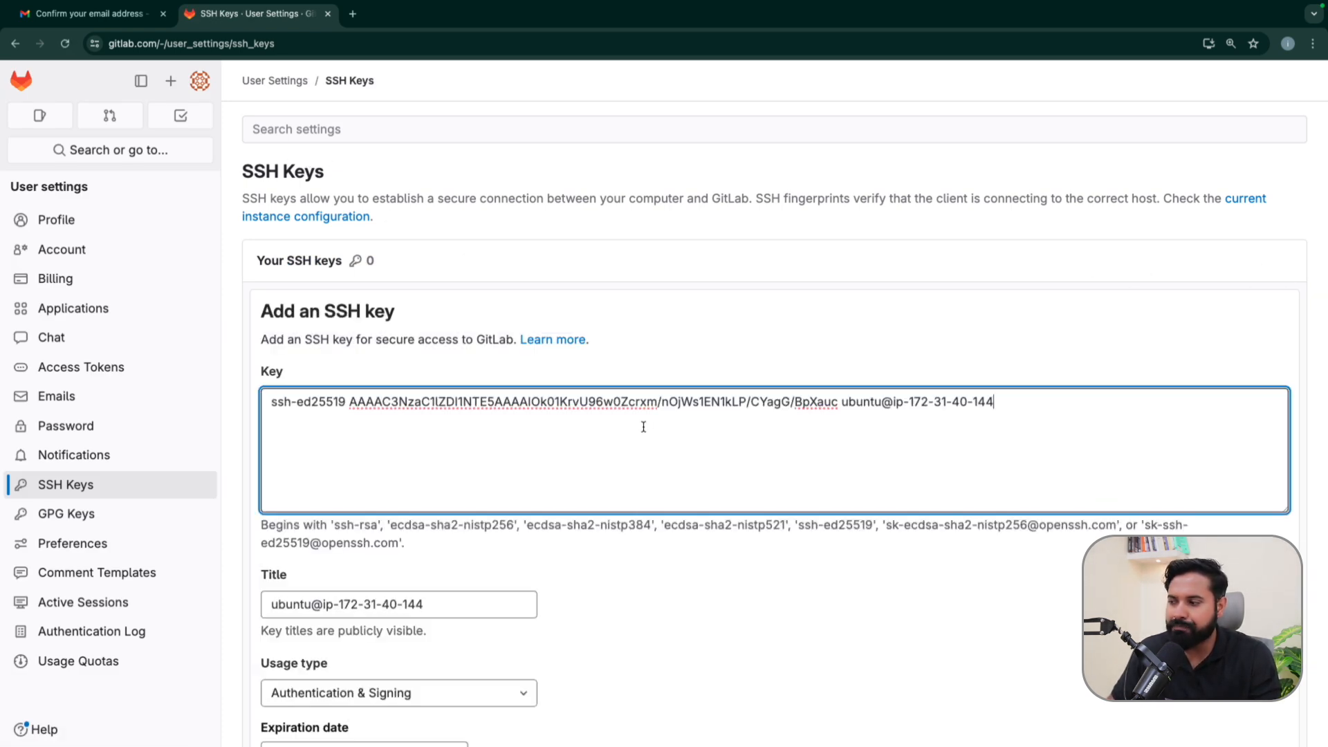
pyautogui.scroll(-3, 646, 425)
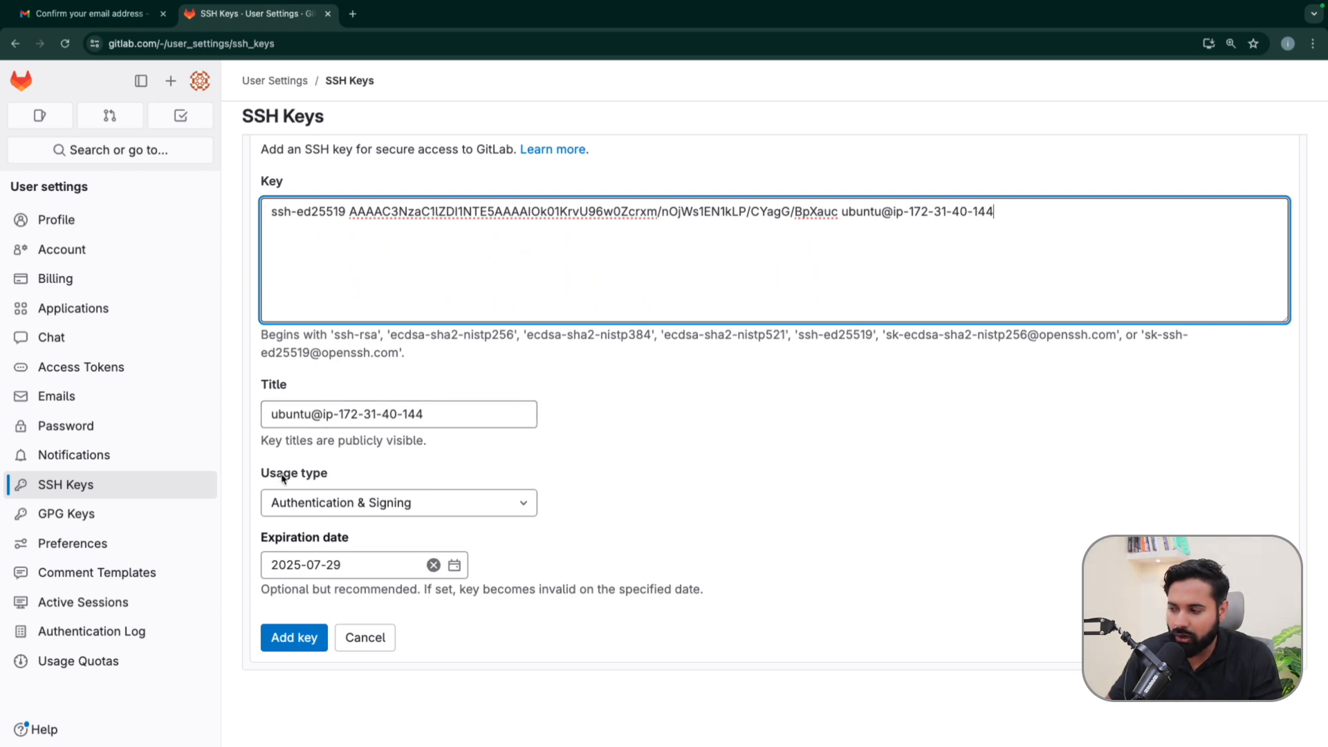
pyautogui.scroll(-1, 449, 517)
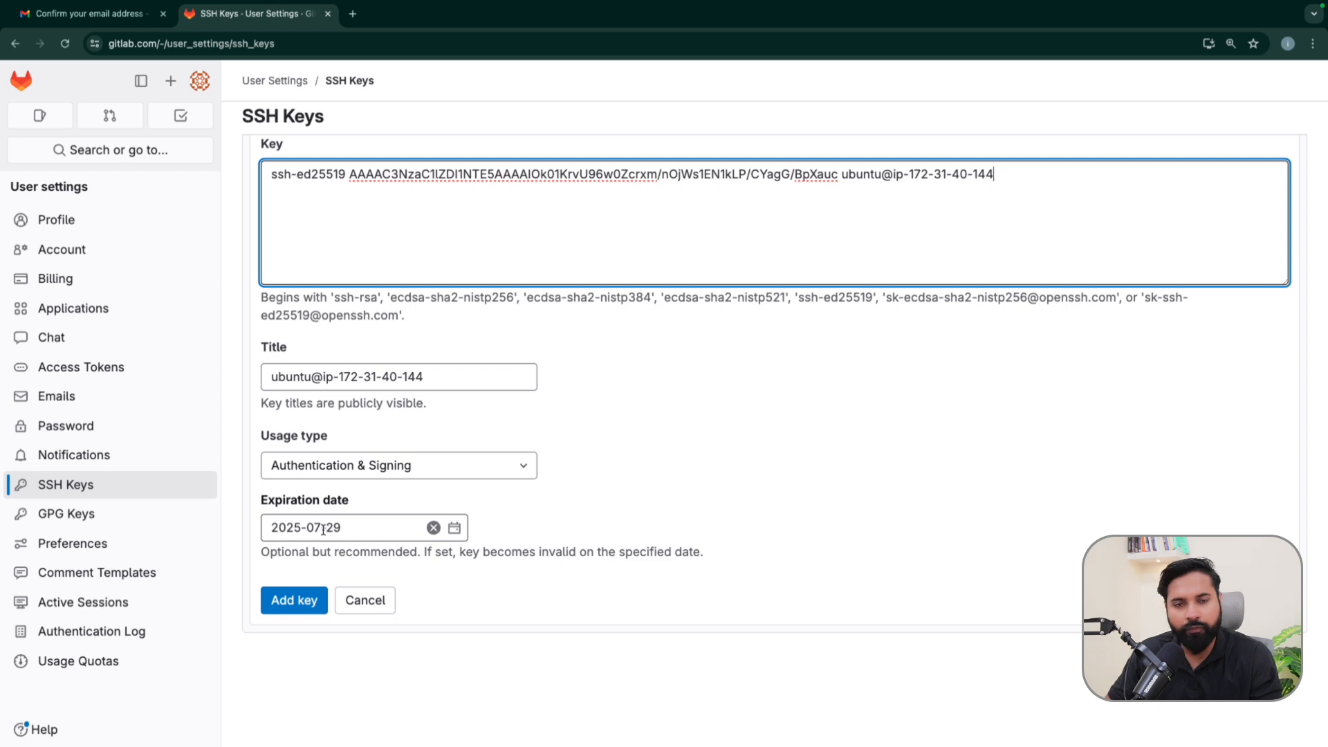
pyautogui.click(299, 604)
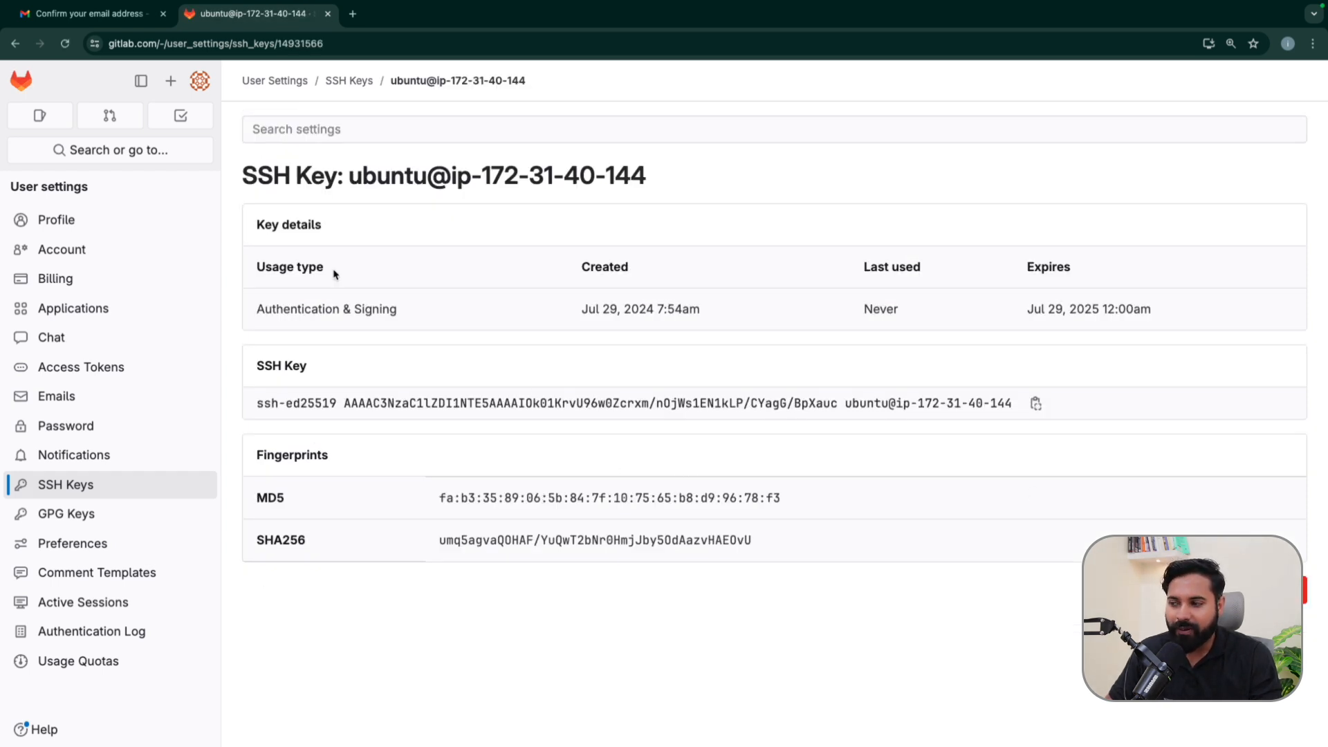
pyautogui.click(14, 44)
pyautogui.click(14, 44)
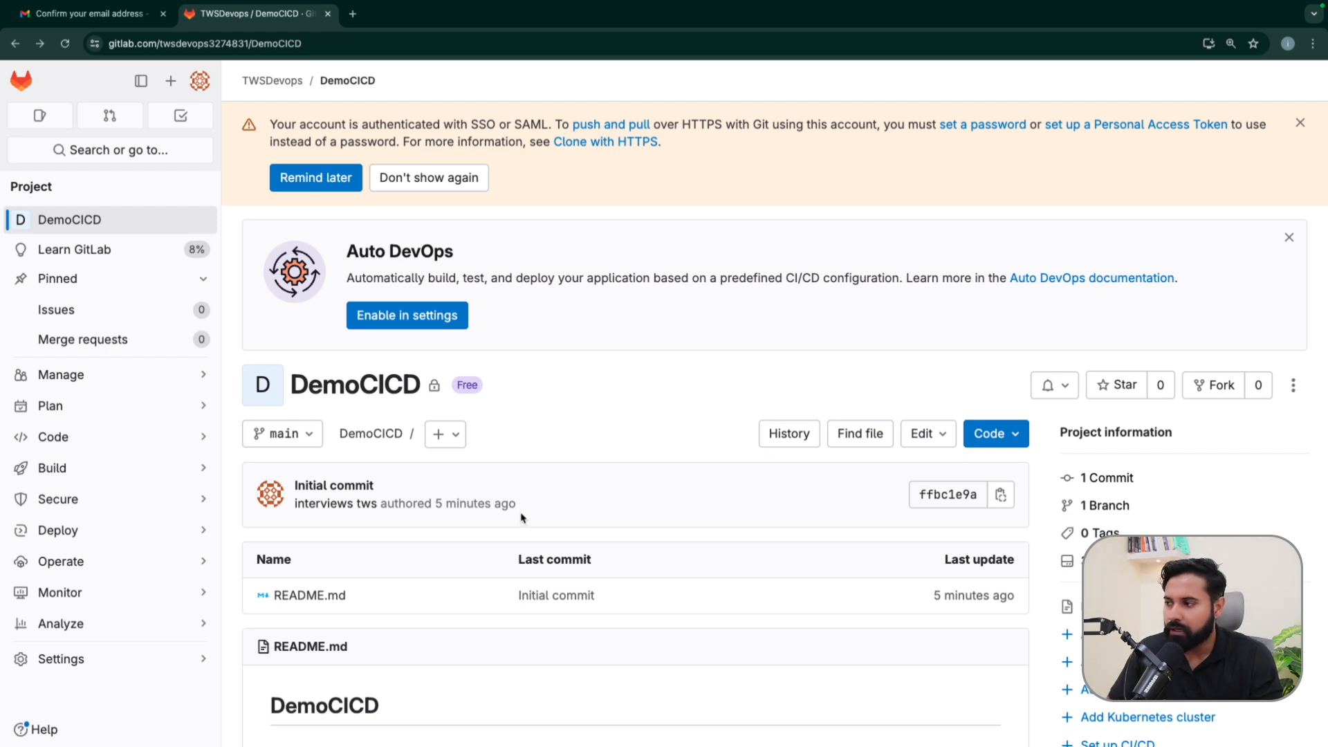
# - Highlight the SSO banner message and go to the set-account-password page
pyautogui.moveTo(326, 128); pyautogui.dragTo(402, 128)
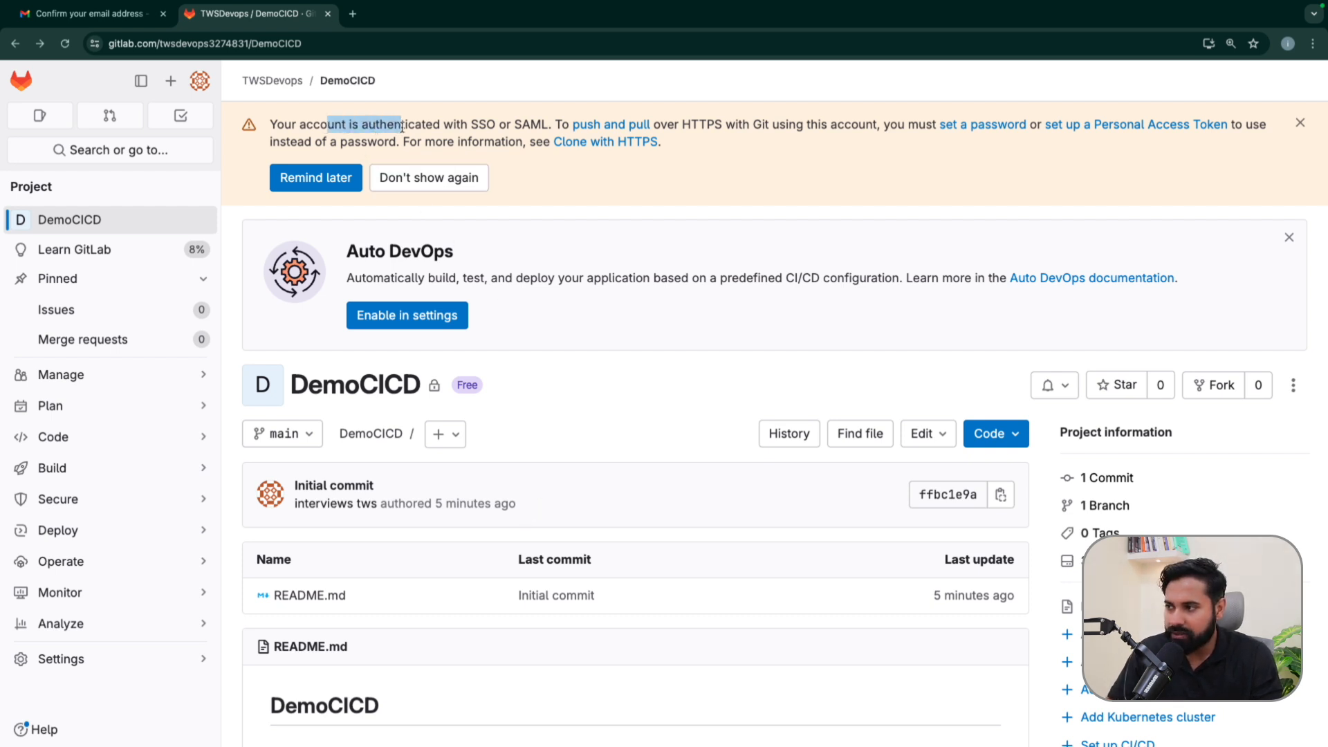
pyautogui.doubleClick(475, 125)
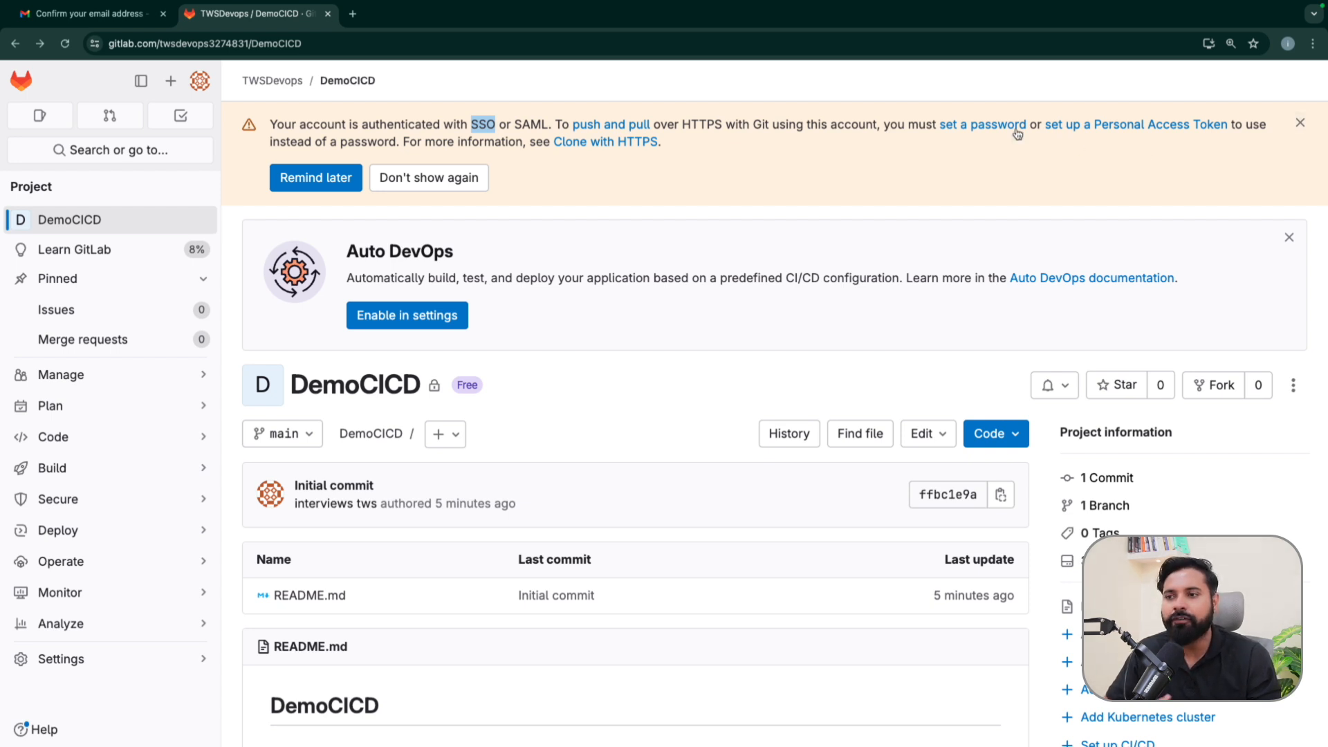
pyautogui.click(991, 127)
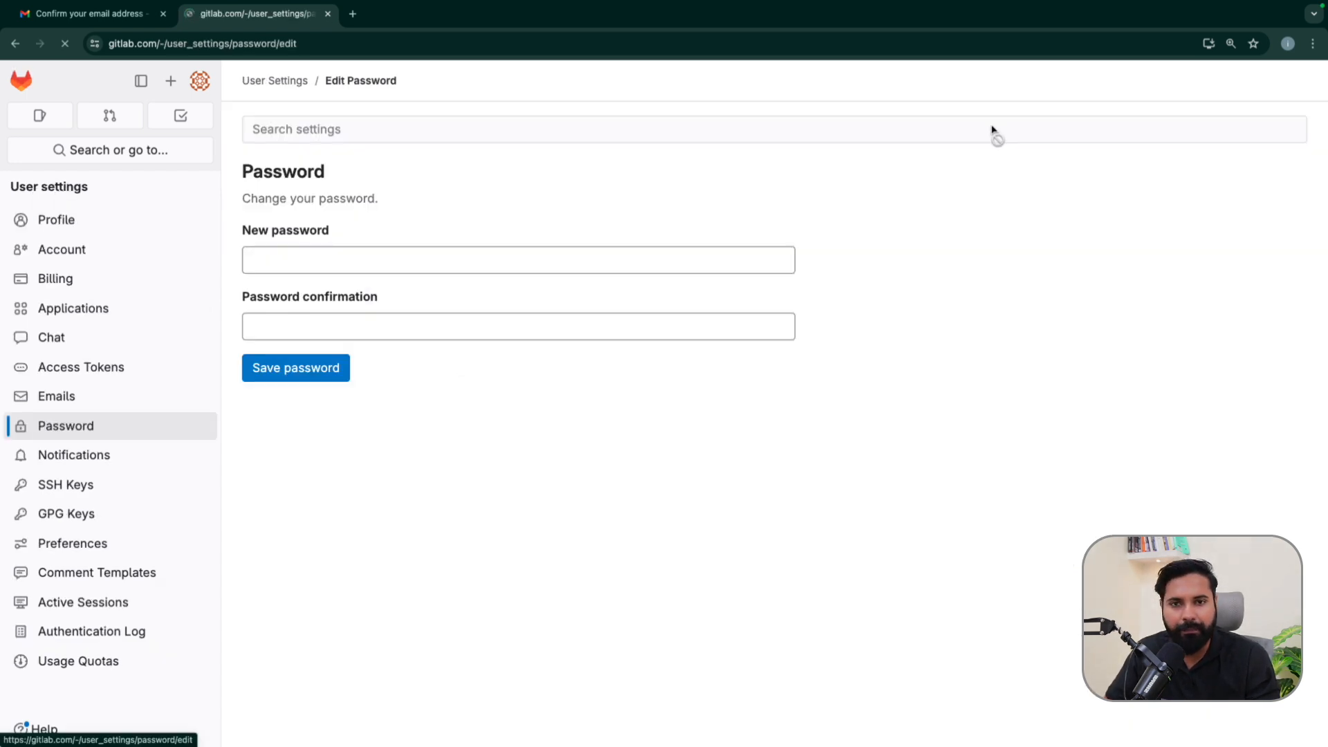
# - Enter and confirm a new account password, save it, then sign in again with Google
pyautogui.click(483, 256)
pyautogui.write('•••••••')
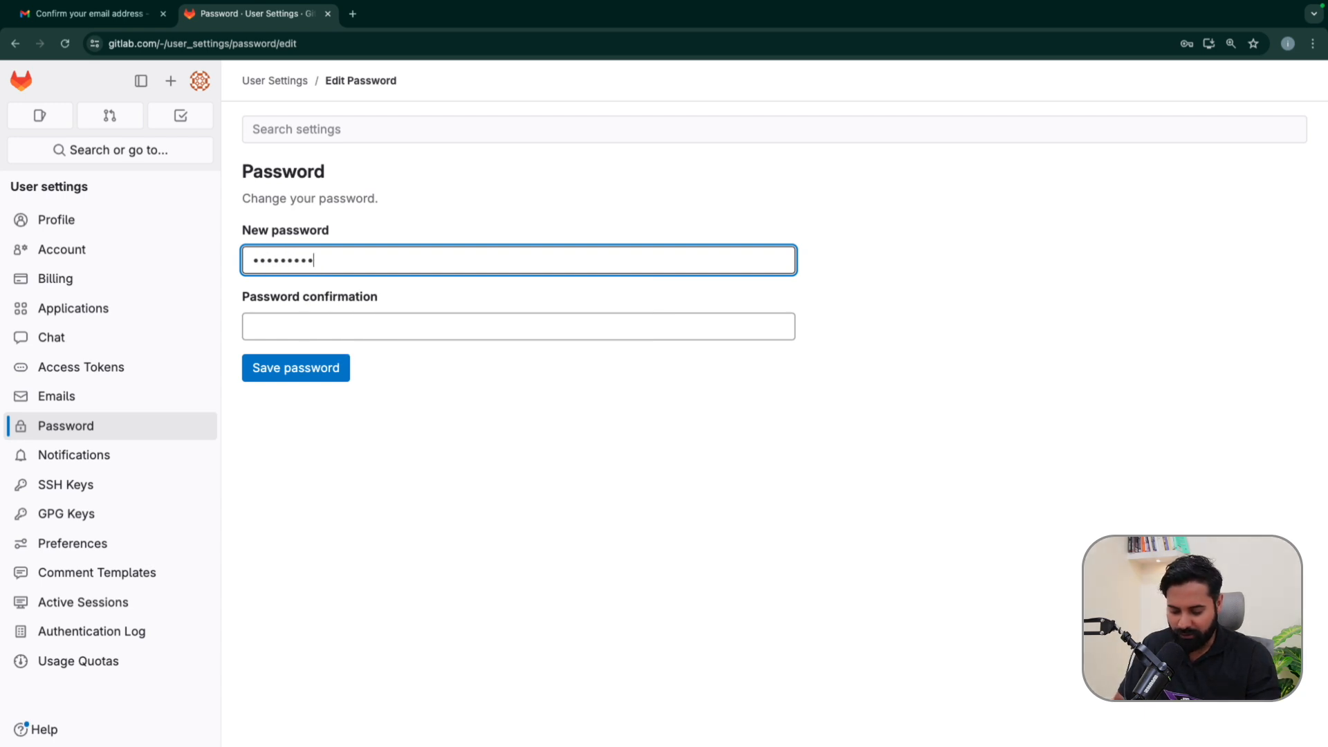
pyautogui.click(471, 315)
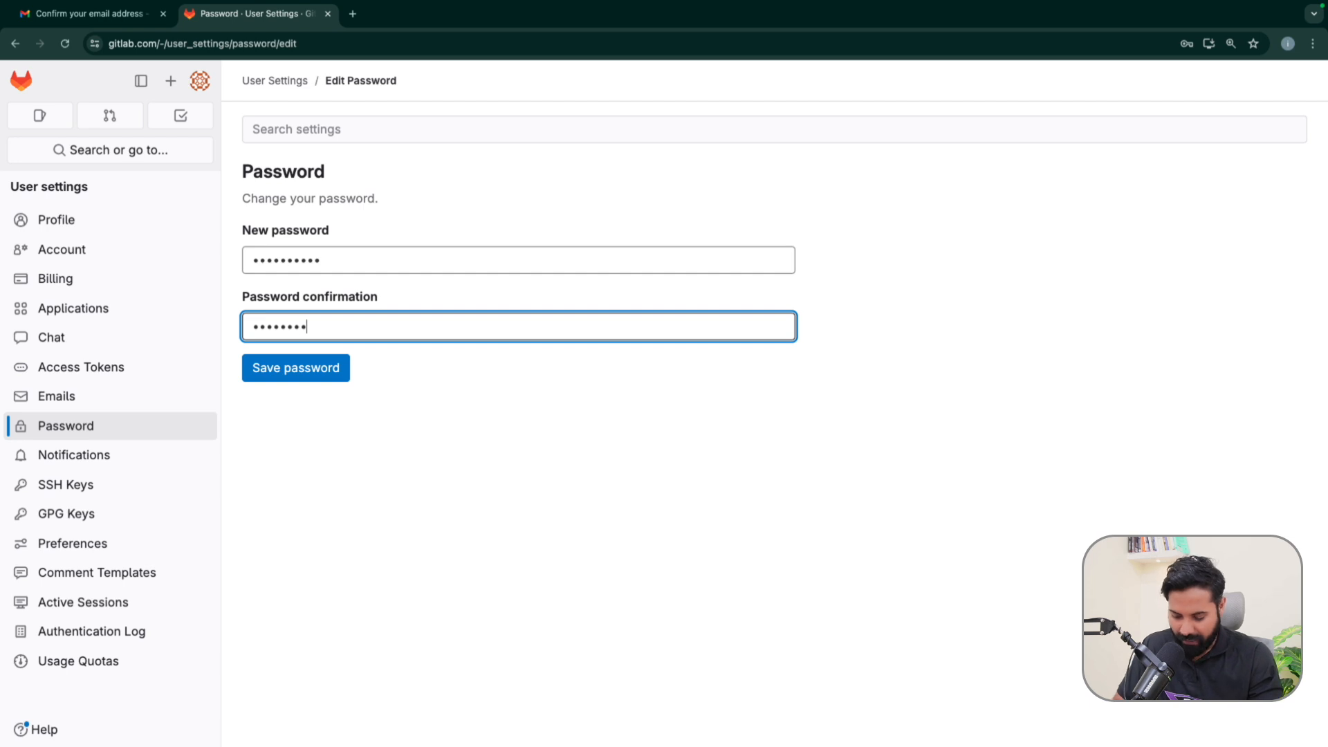
pyautogui.write('••••••••••')
pyautogui.click(334, 367)
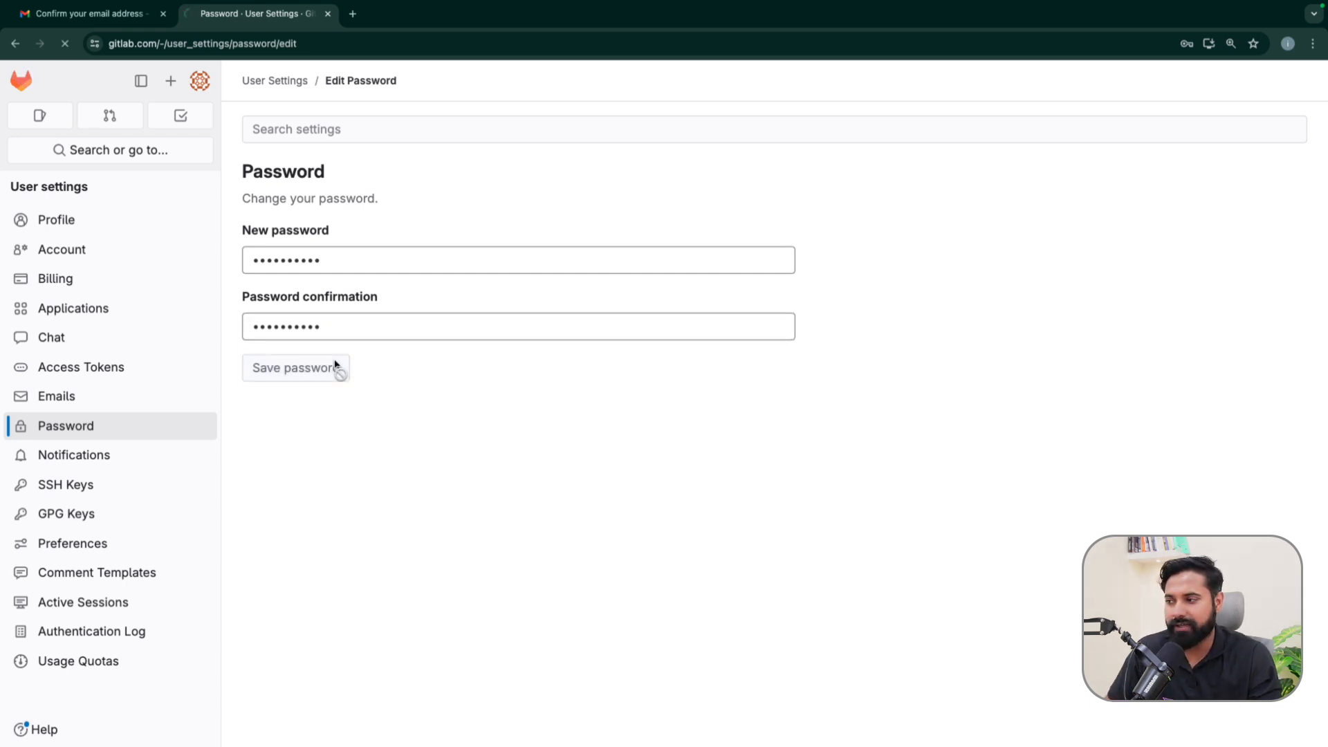
pyautogui.click(674, 577)
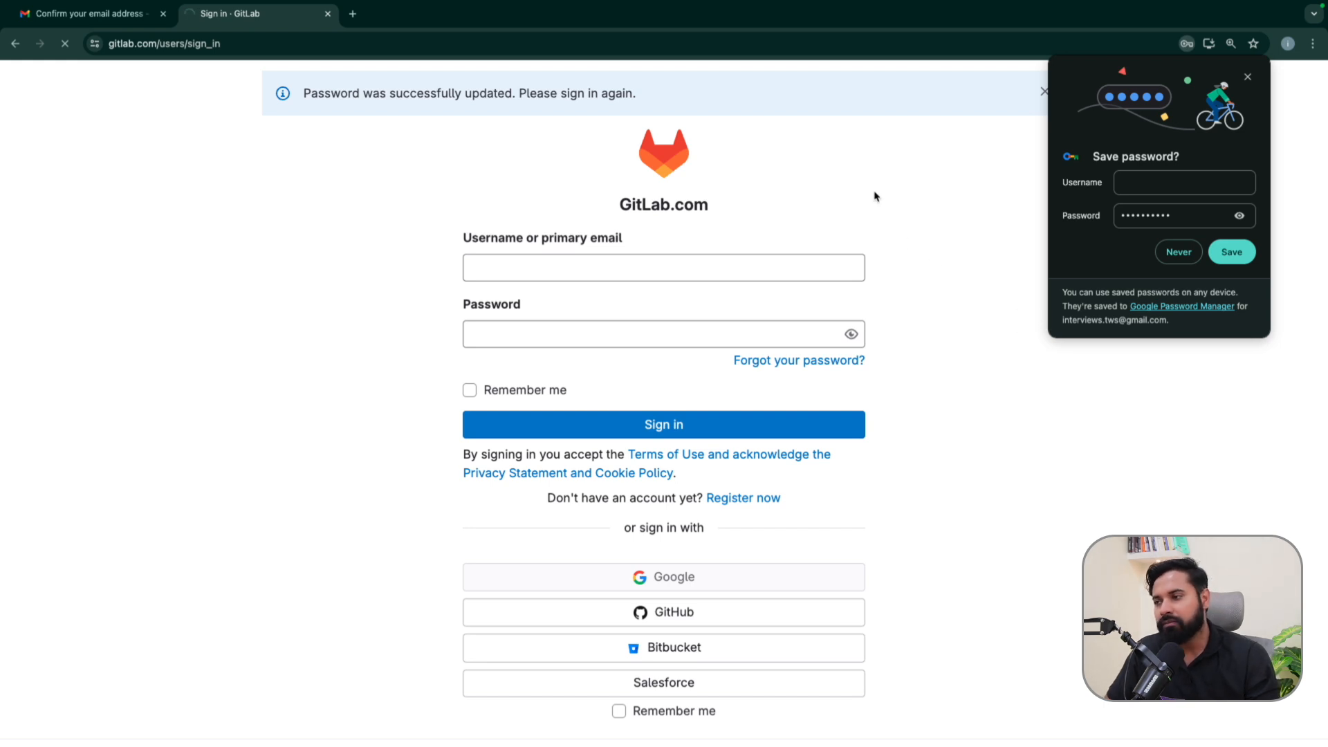
# - Dismiss the save-password prompt, open TWSDevops / DemoCICD, and highlight its project name and namespace
pyautogui.click(811, 210)
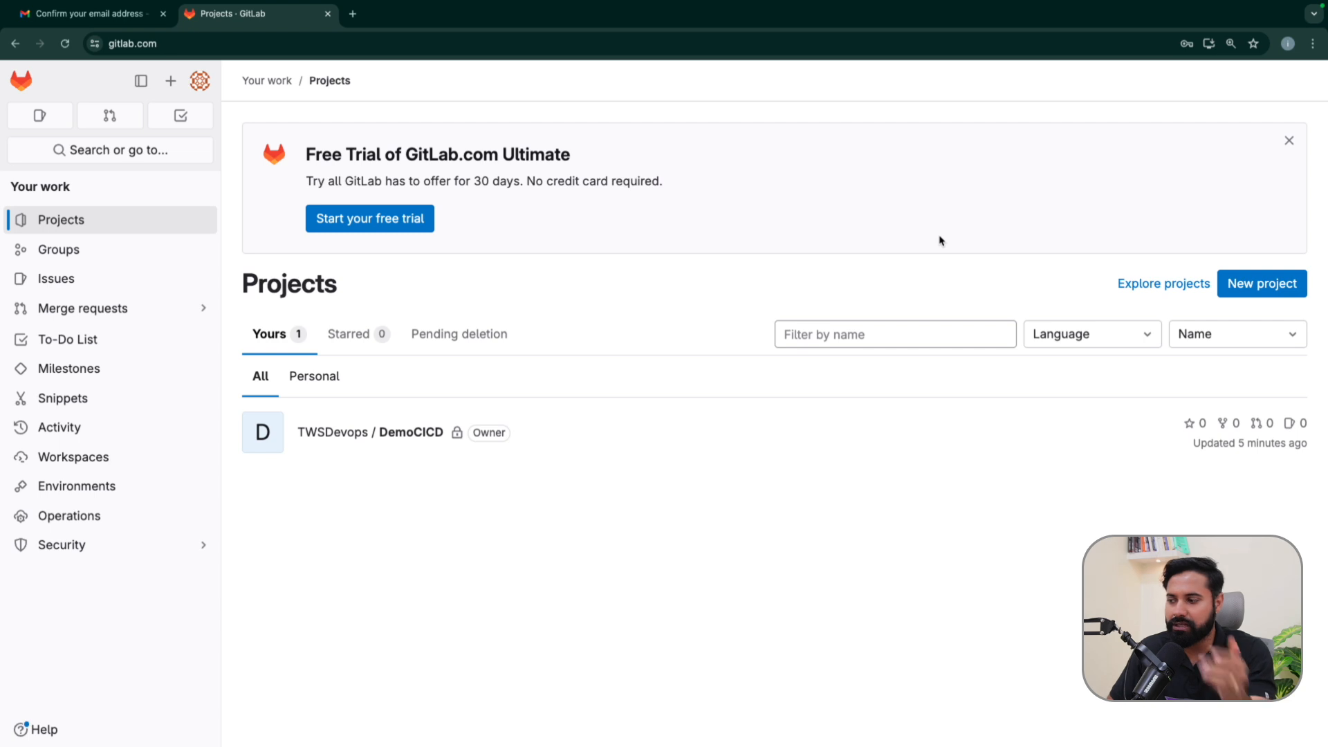
pyautogui.click(395, 435)
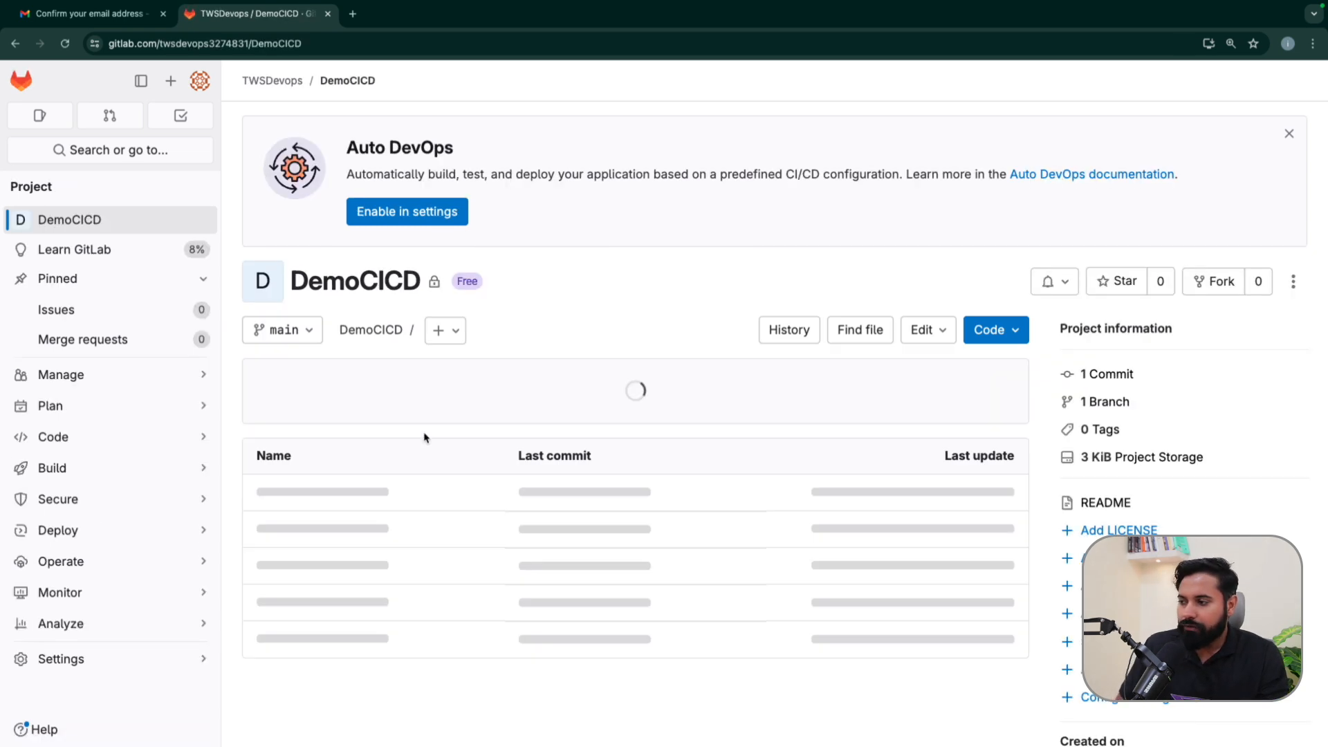
pyautogui.moveTo(308, 280); pyautogui.dragTo(424, 284)
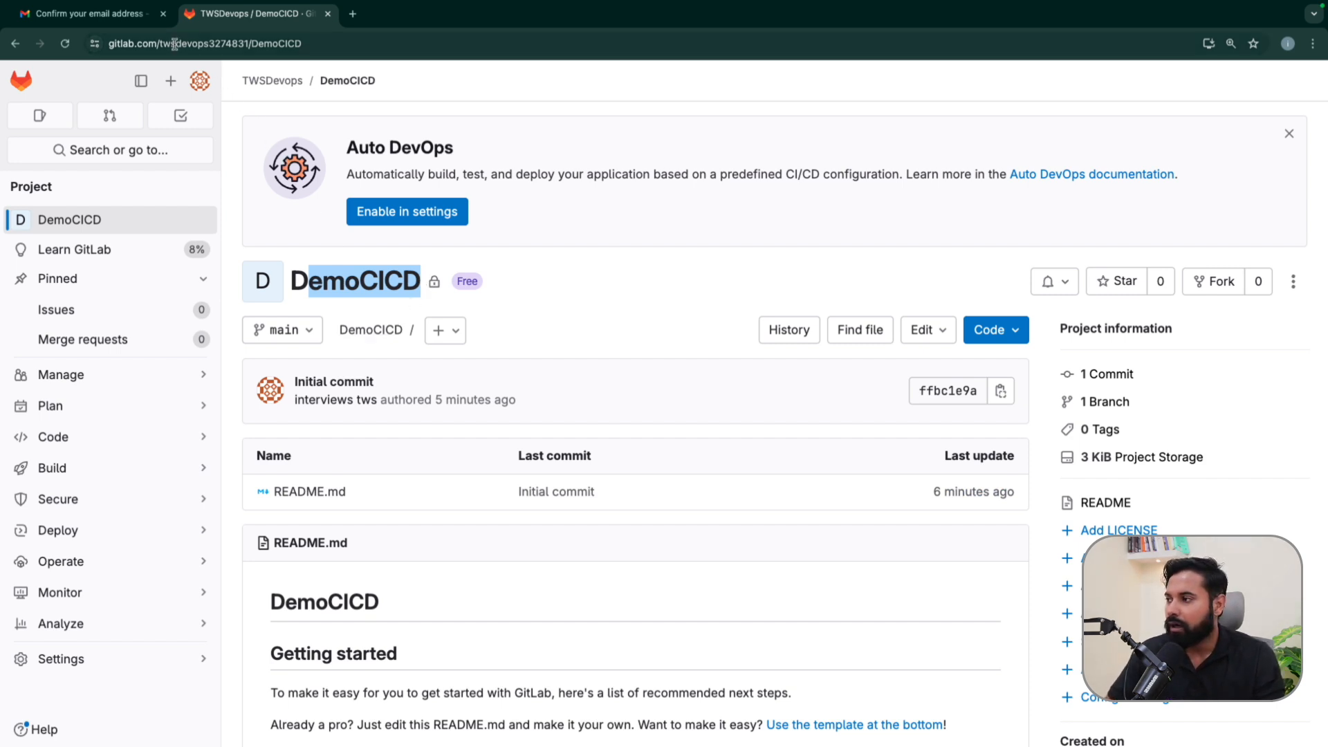
pyautogui.moveTo(159, 43); pyautogui.dragTo(246, 43)
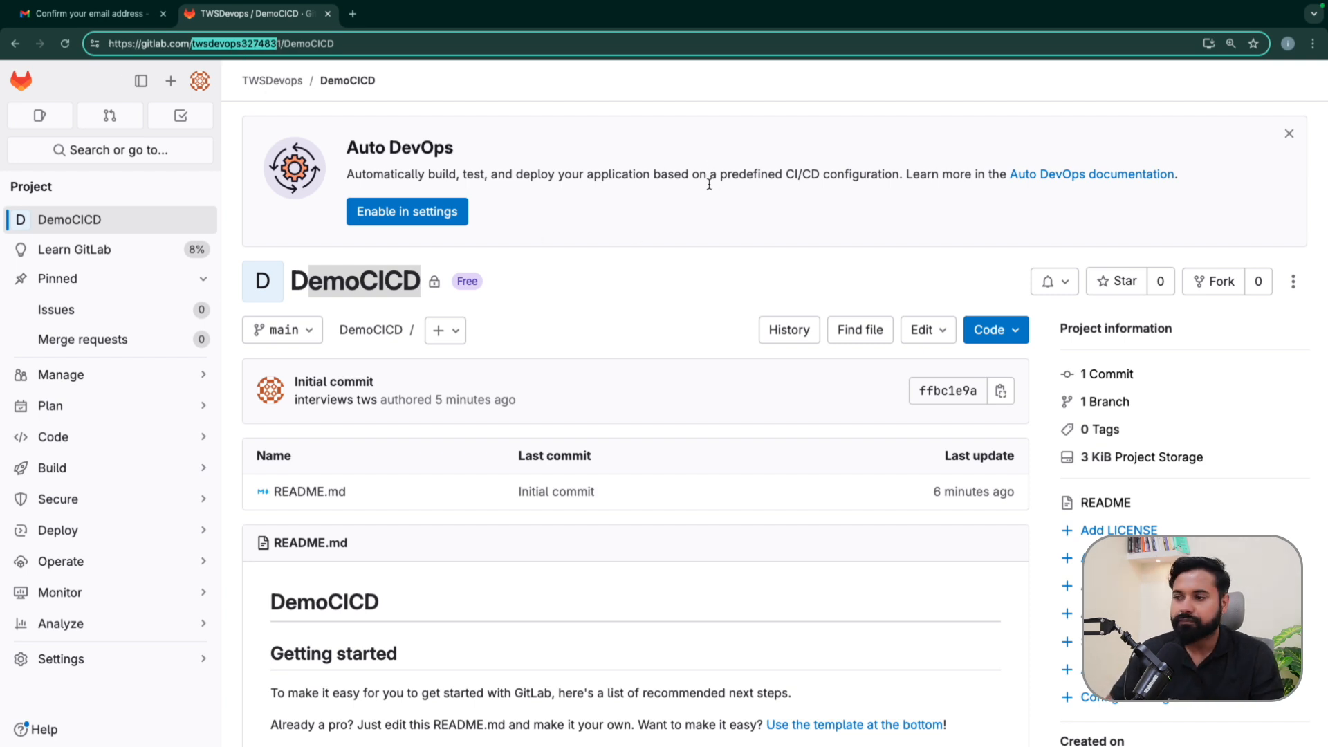
pyautogui.click(711, 205)
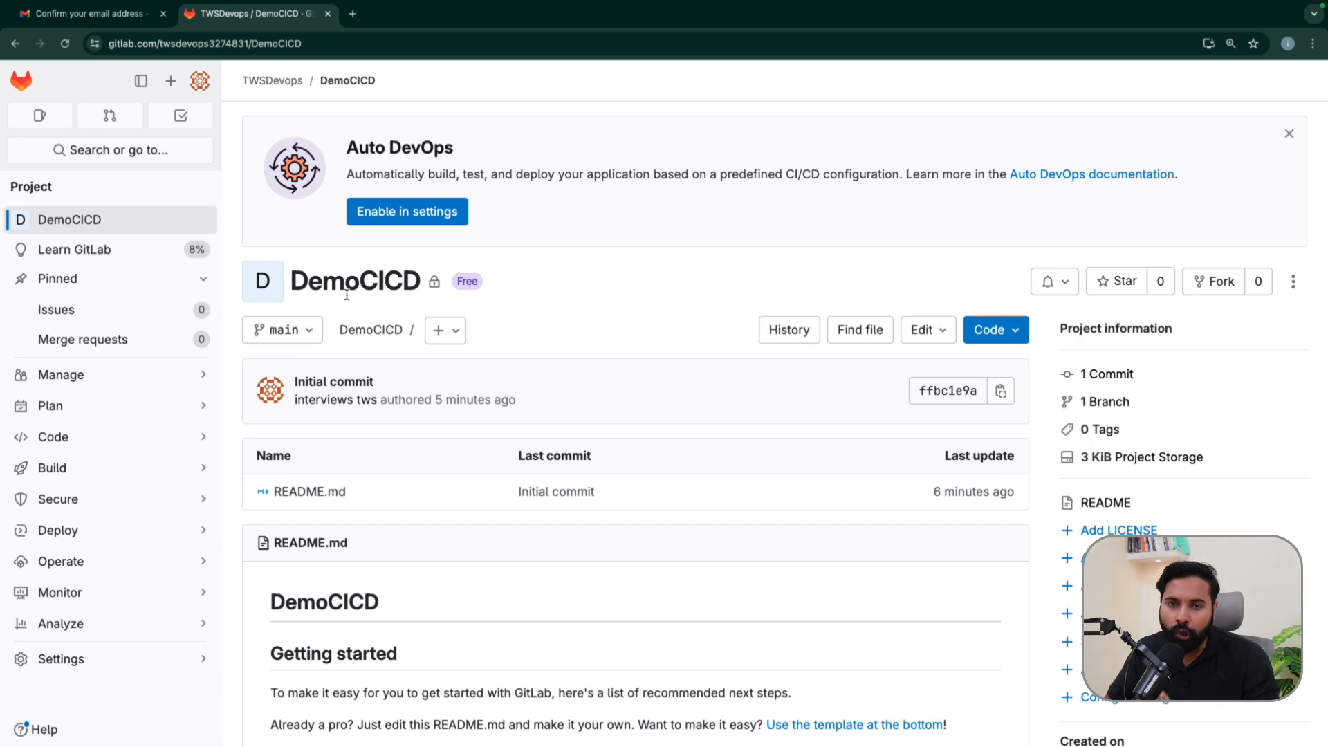
pyautogui.hotkey('ctrl', 'Left')
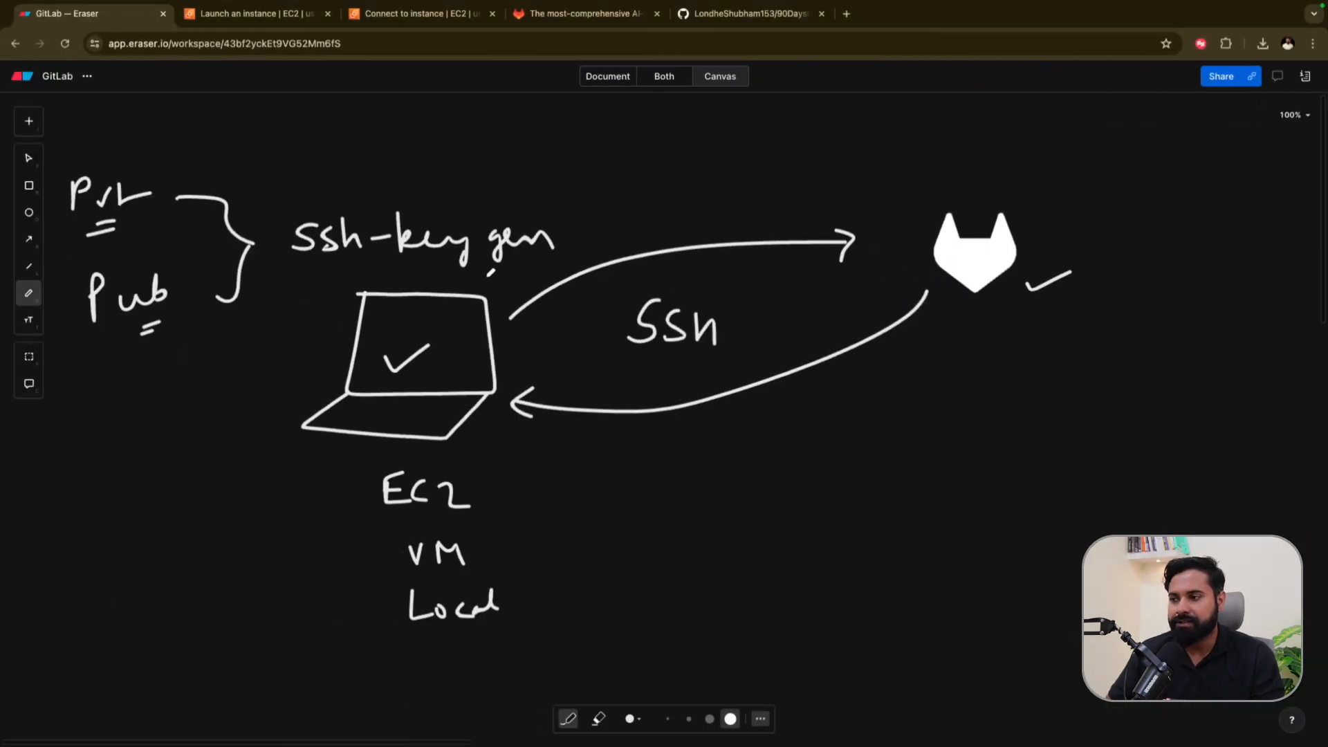
# - Copy DemoCICD's SSH clone address from the Code dropdown for use in the terminal
pyautogui.hotkey('ctrl', 'Left')
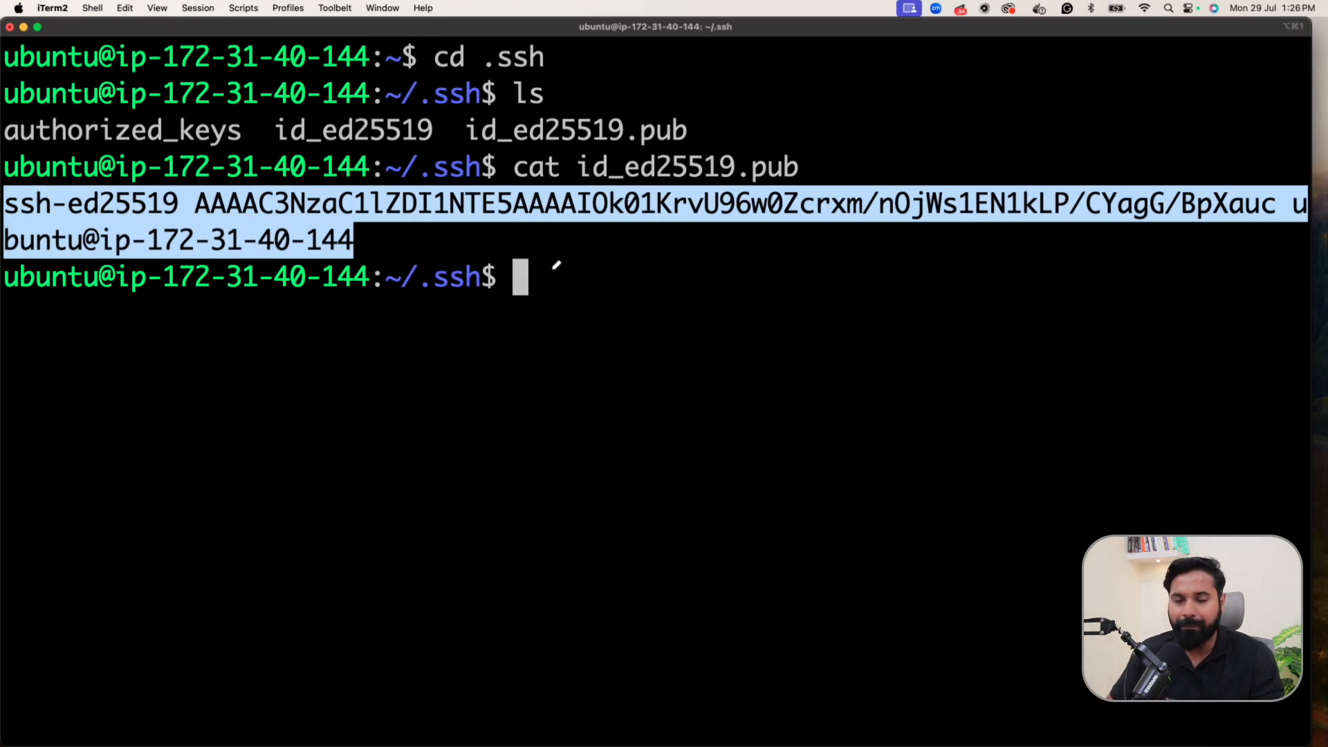
pyautogui.hotkey('ctrl', 'Right')
pyautogui.hotkey('ctrl', 'Right')
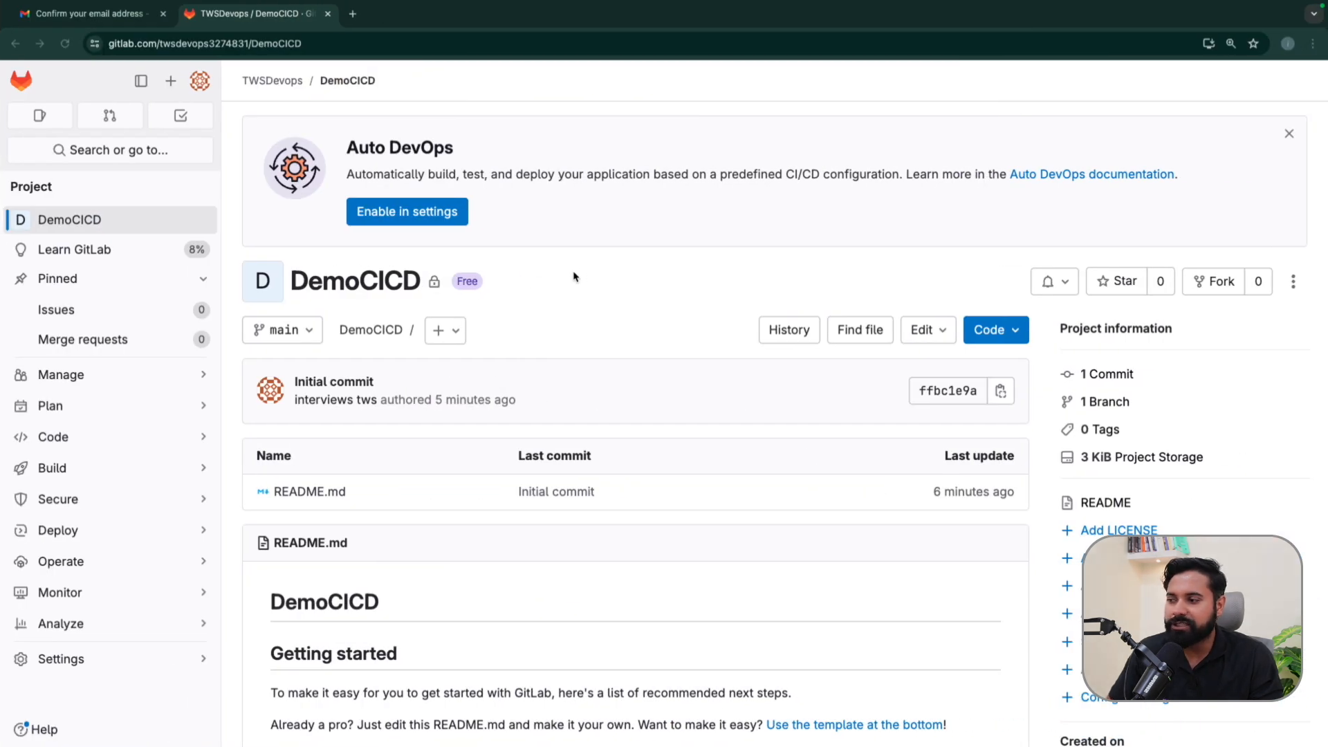
pyautogui.click(1012, 339)
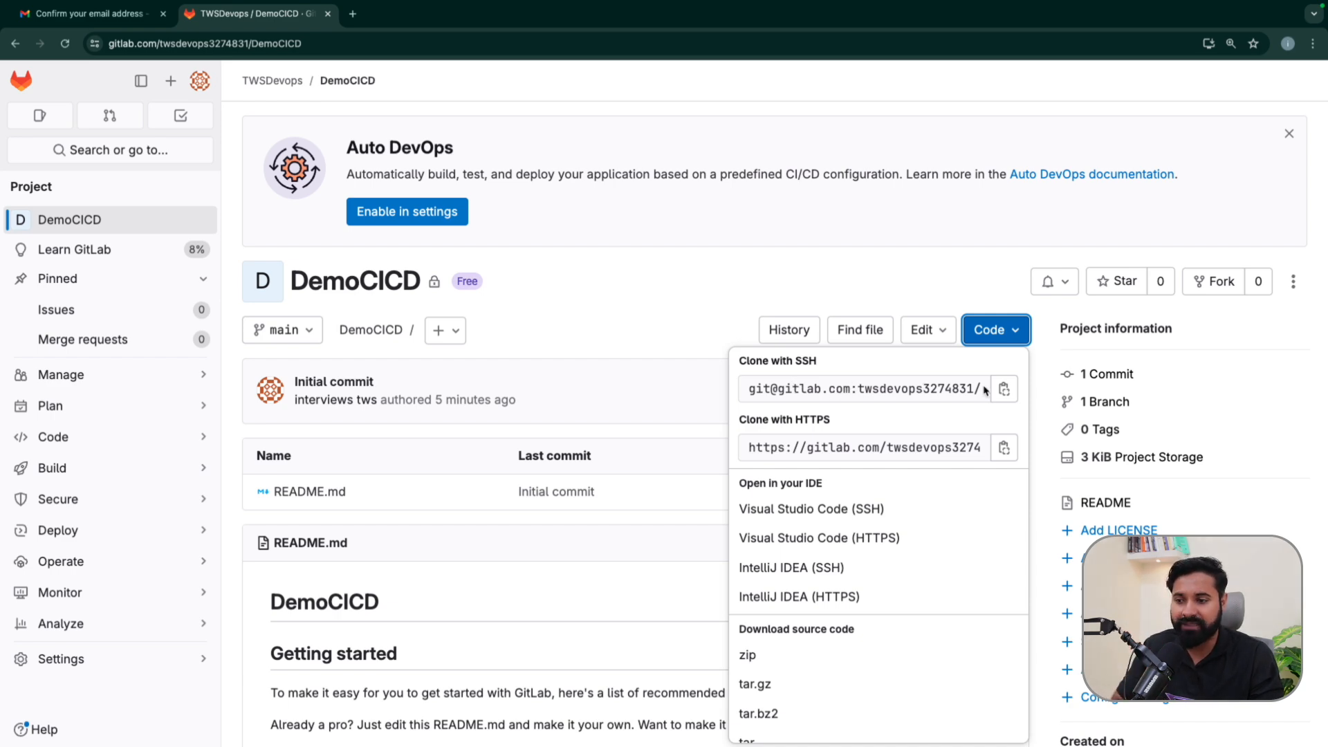
pyautogui.click(1004, 388)
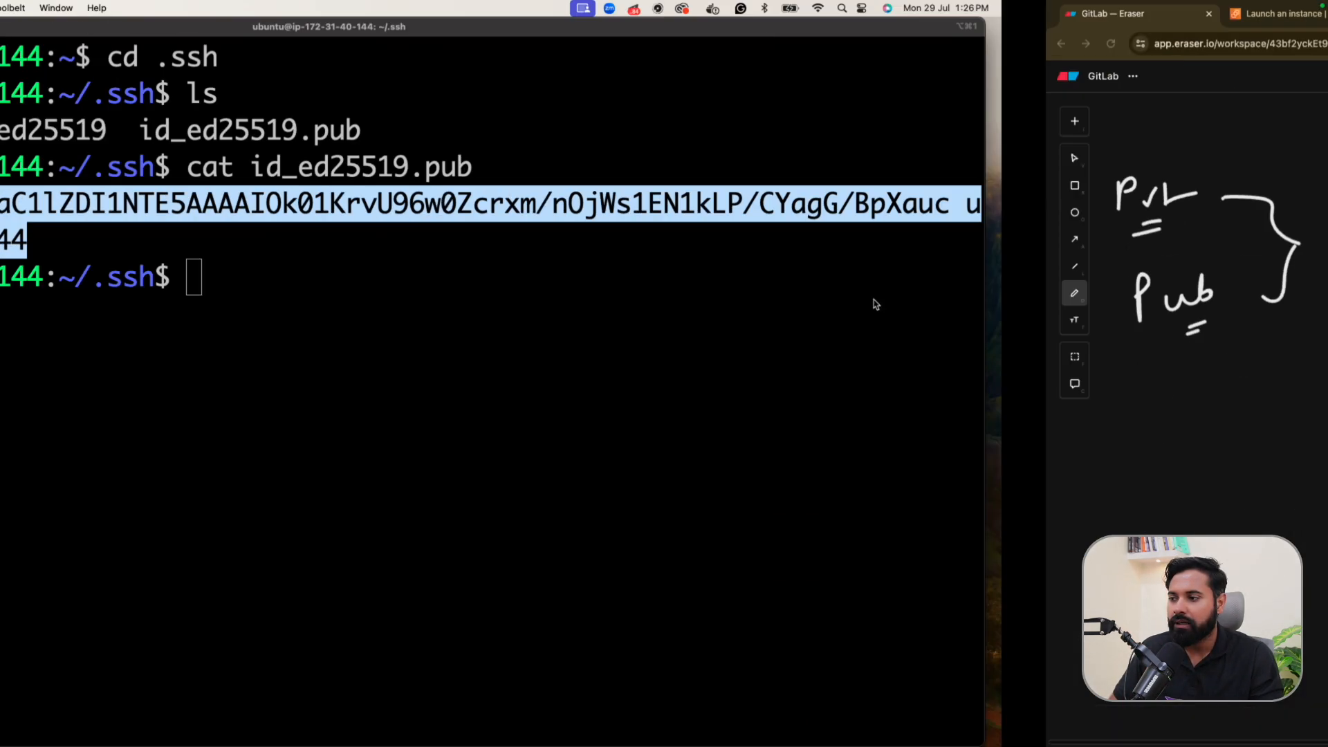
pyautogui.click(780, 290)
# - Create a gitlab folder in the home directory, fixing the 'gitlan' typo with mv, and enter it
pyautogui.write('cd')
pyautogui.press('Return')
pyautogui.write('clear')
pyautogui.press('Return')
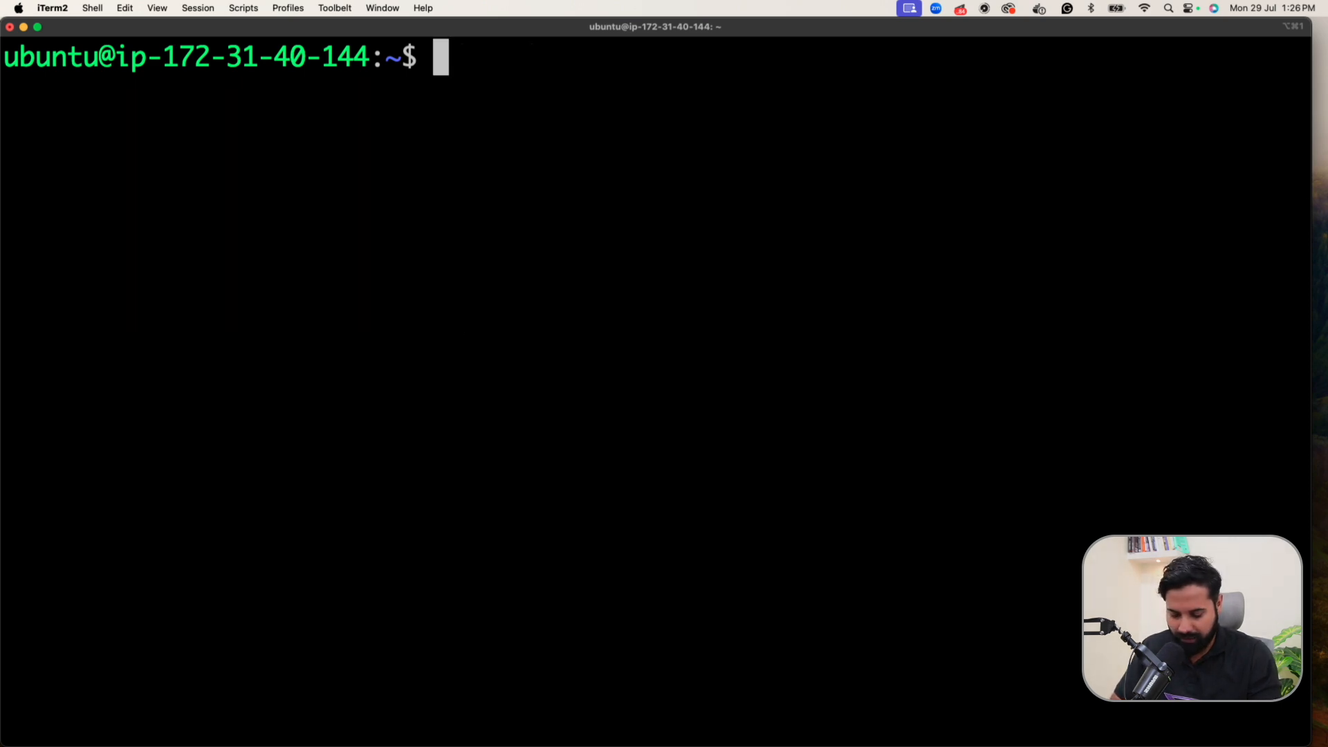
pyautogui.write('mkdir gitlan')
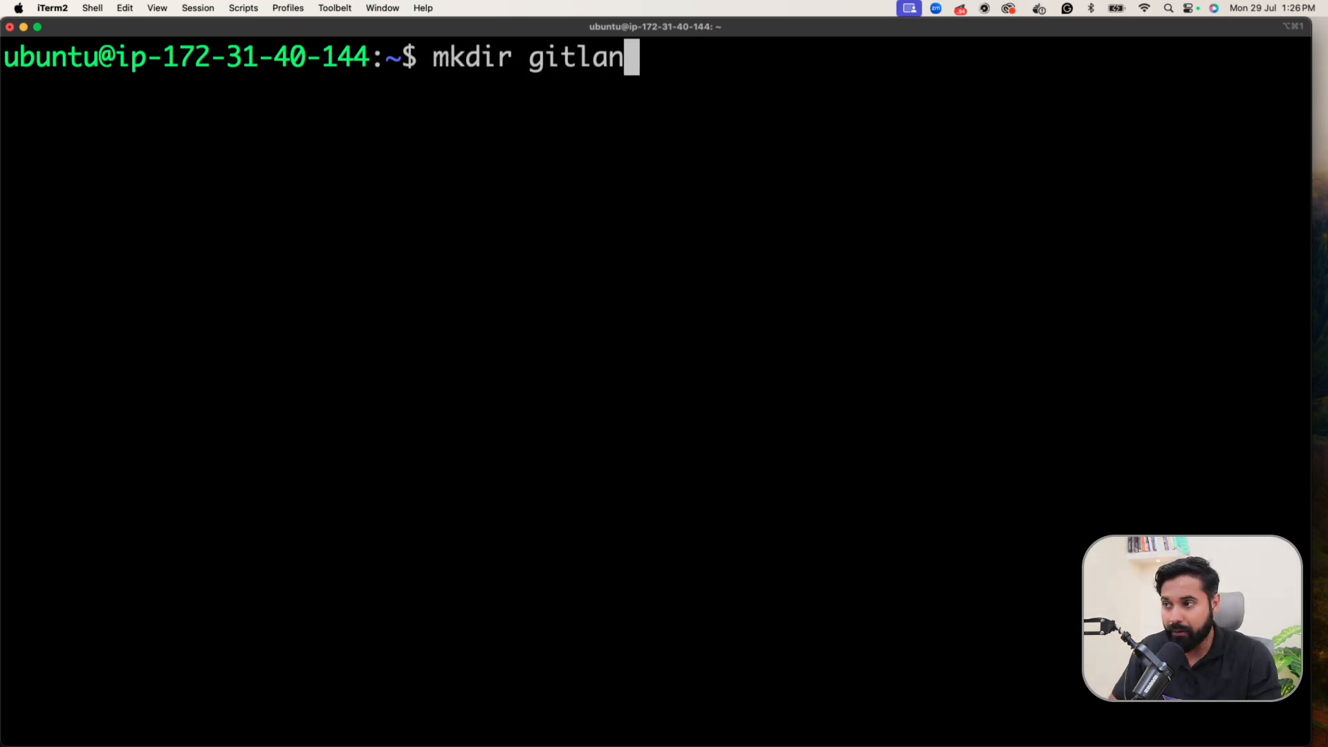
pyautogui.press('Return')
pyautogui.write('mv g')
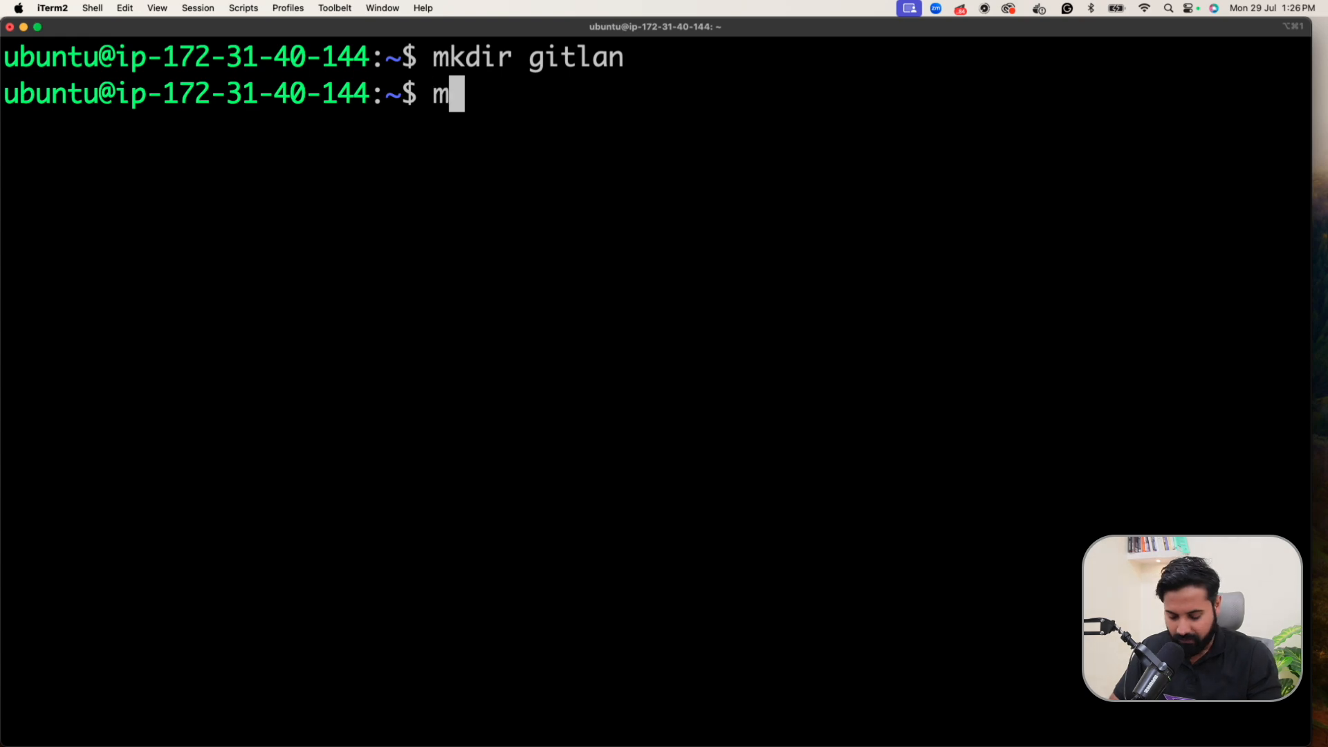
pyautogui.press('Tab')
pyautogui.write('gitlab')
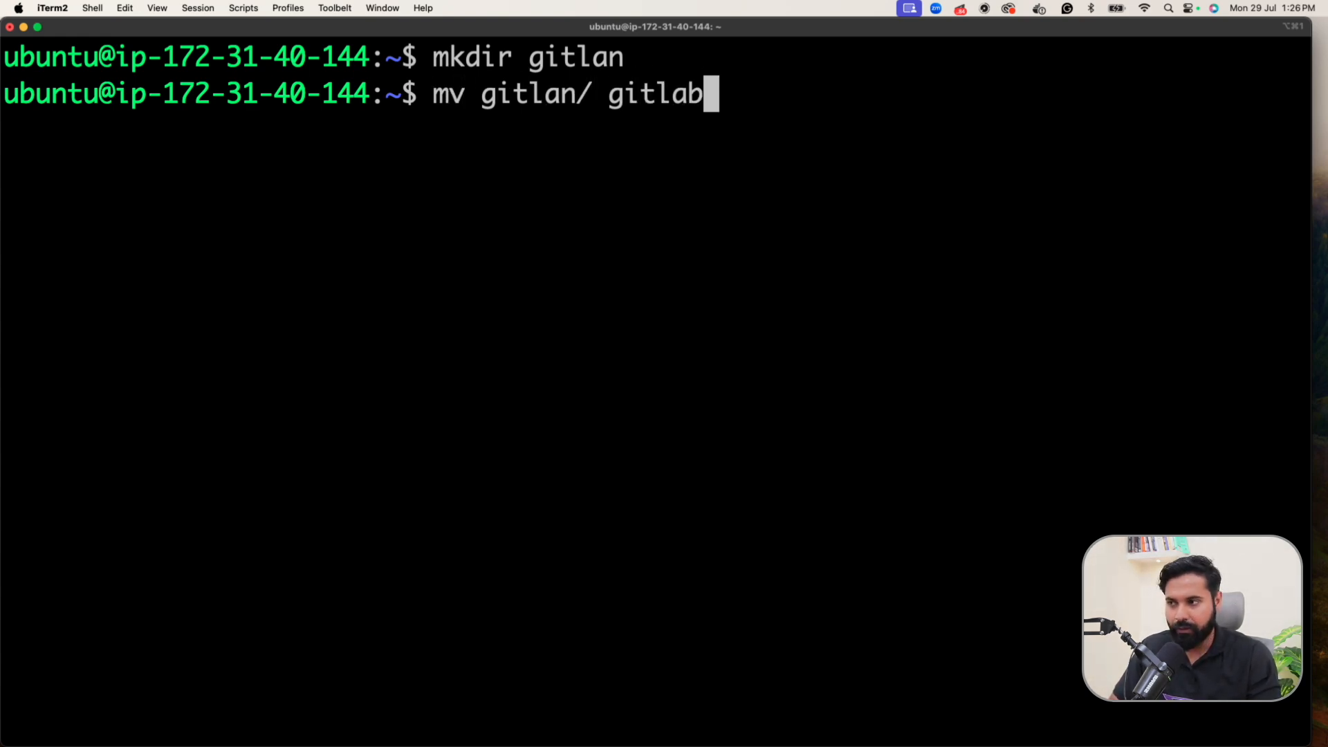
pyautogui.press('Return')
pyautogui.write('cd gi')
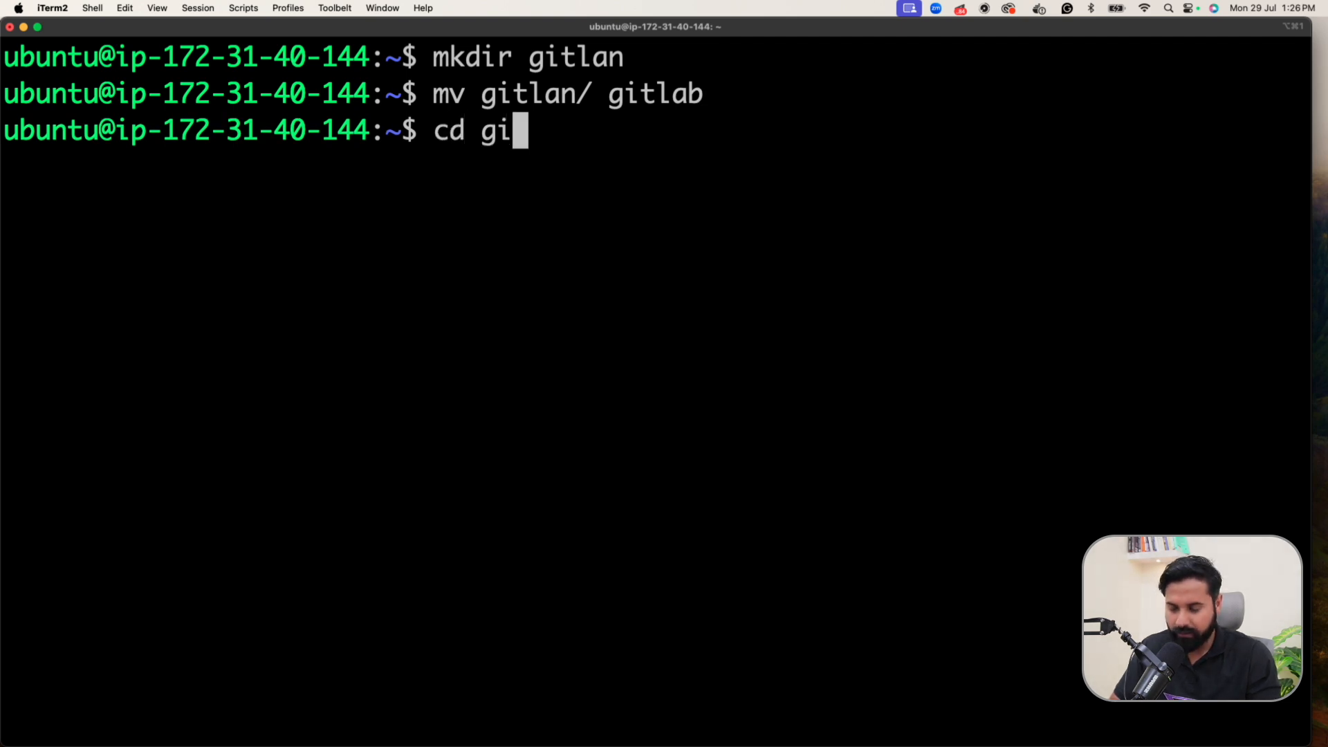
pyautogui.press('Tab')
pyautogui.press('Return')
# - Clone DemoCICD with git clone and the pasted SSH URL, accepting gitlab.com as trusted
pyautogui.write('git clone')
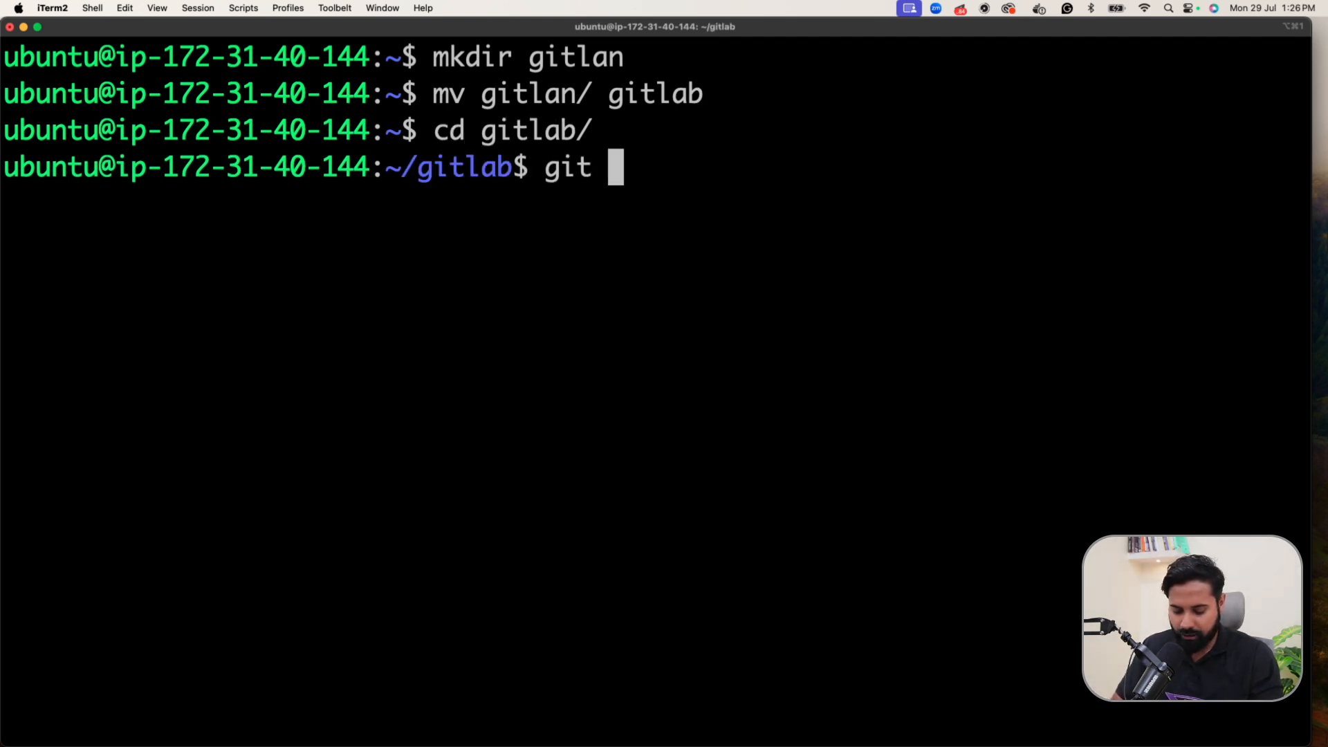
pyautogui.press('super+v')
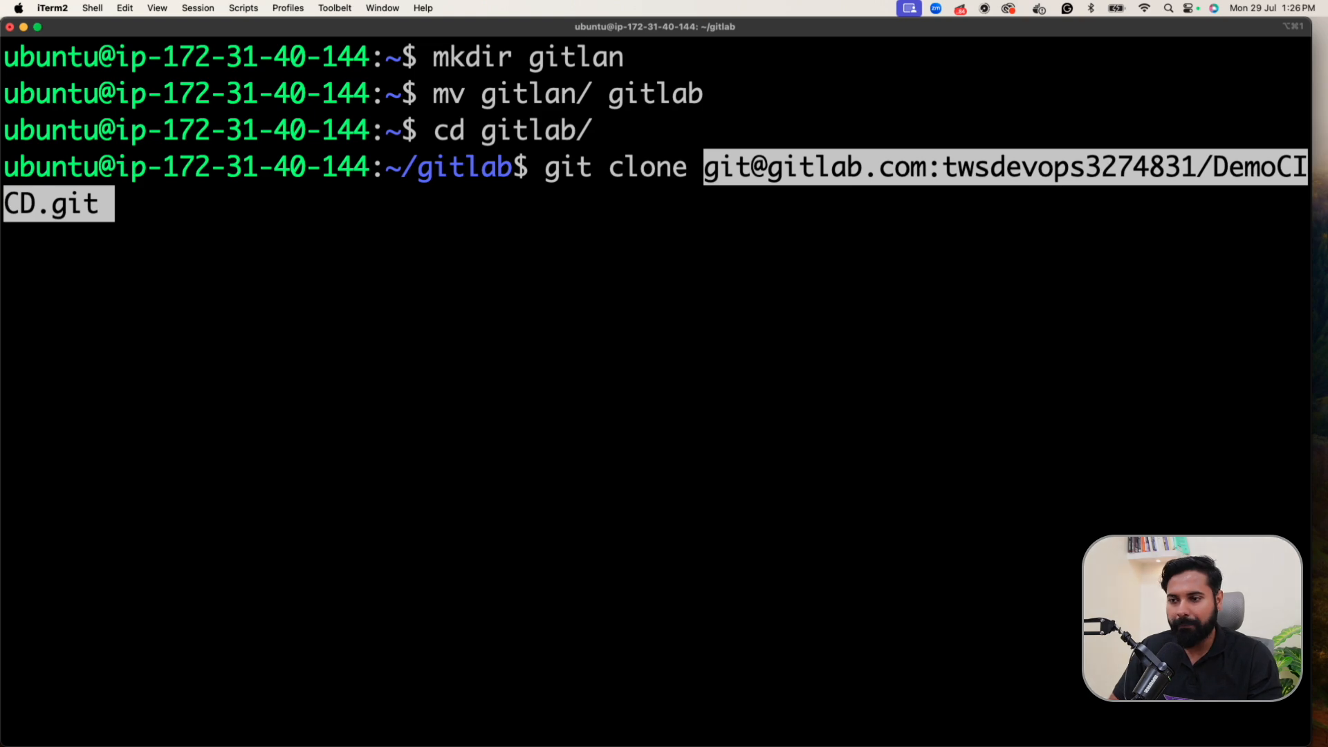
pyautogui.press('Return')
pyautogui.write('yes')
pyautogui.press('Return')
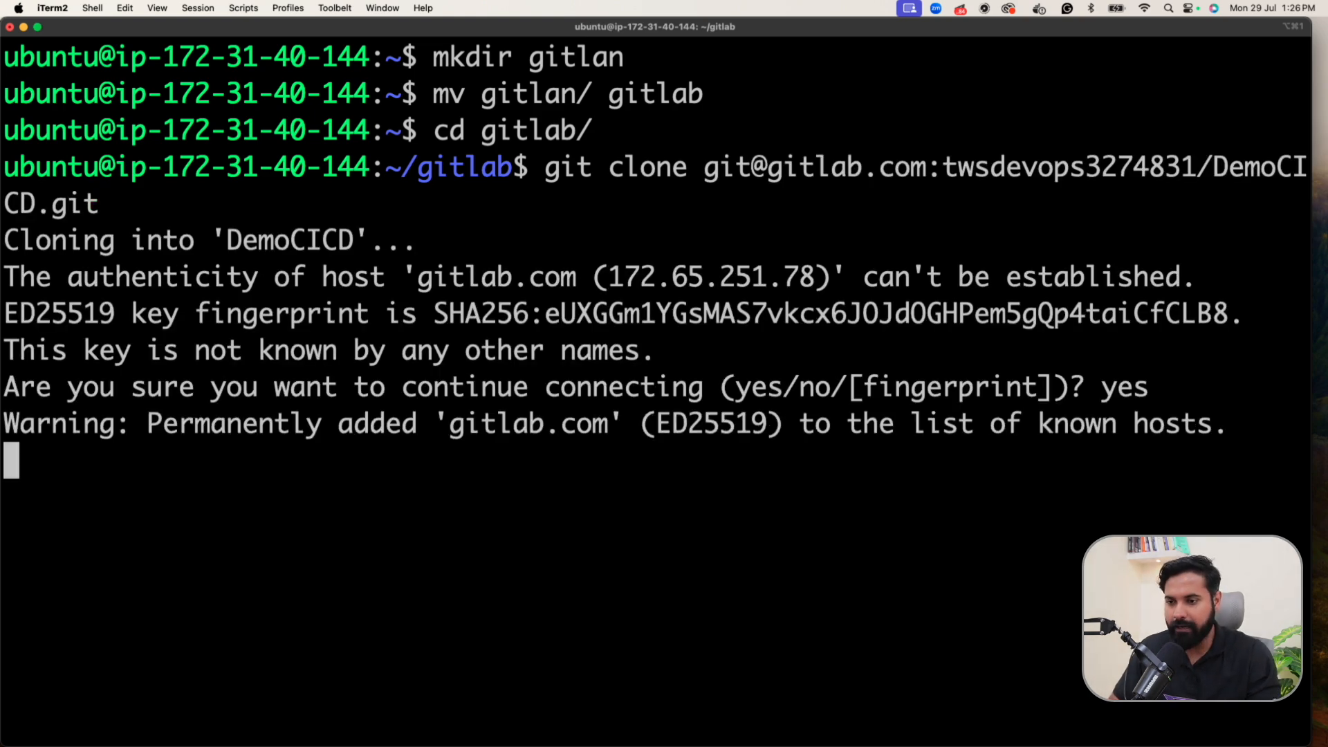
# - Clear the screen and list the gitlab folder to confirm the DemoCICD clone
pyautogui.write('clea')
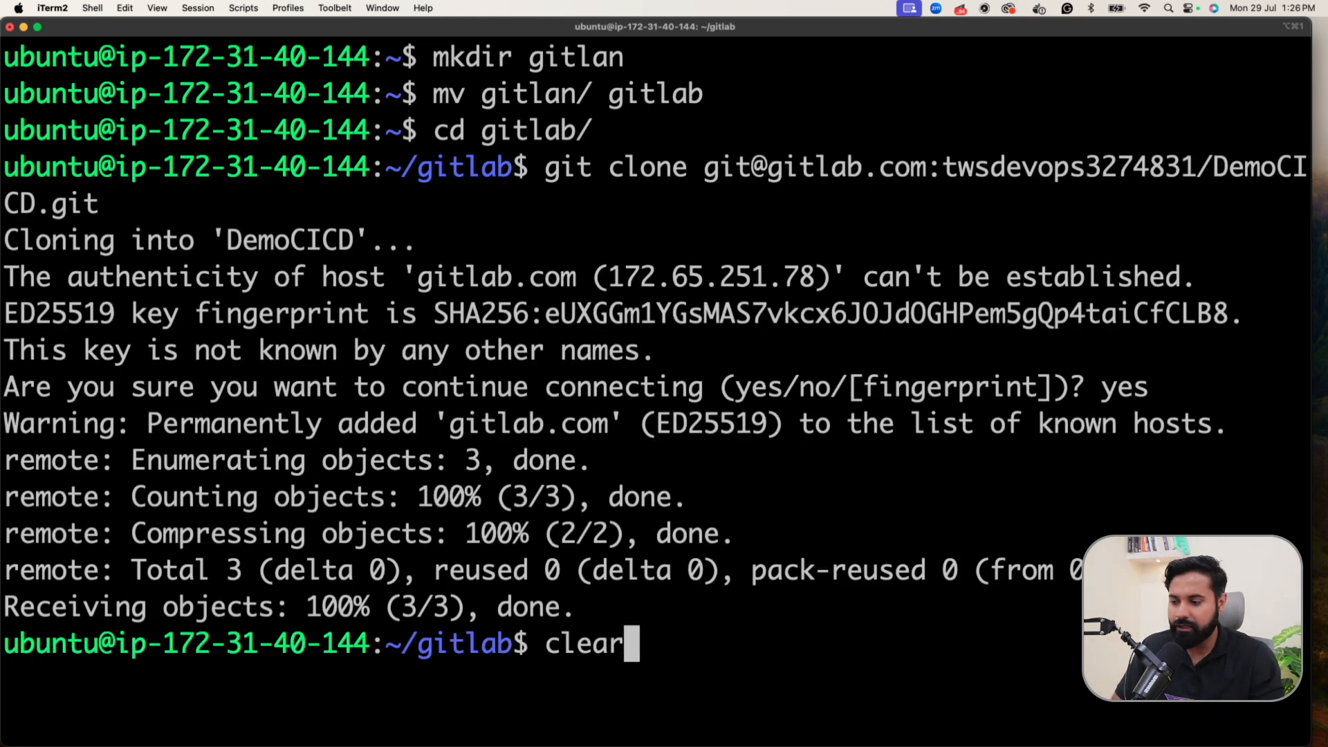
pyautogui.write('r')
pyautogui.press('Return')
pyautogui.write(';s')
pyautogui.press('Return')
pyautogui.write('ls')
pyautogui.press('Return')
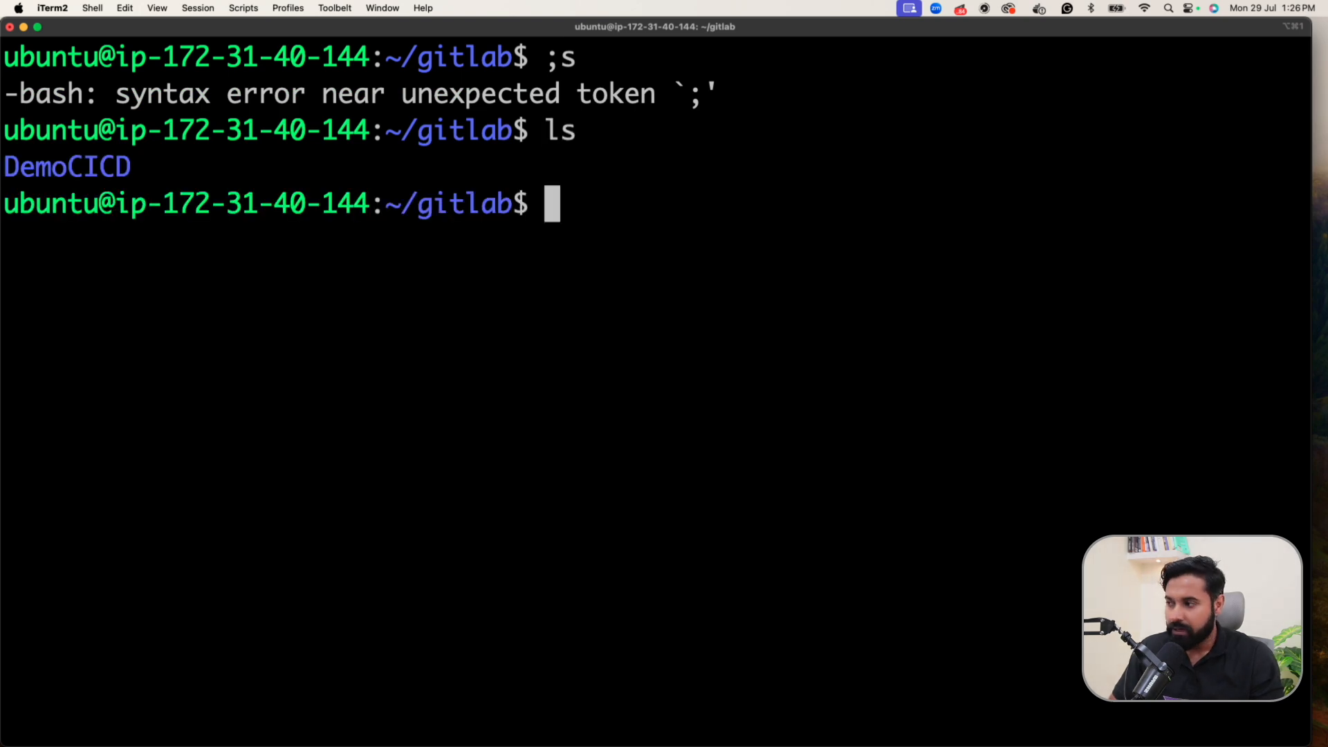
# - Change into the DemoCICD folder and list its contents, showing README.md
pyautogui.doubleClick(105, 158)
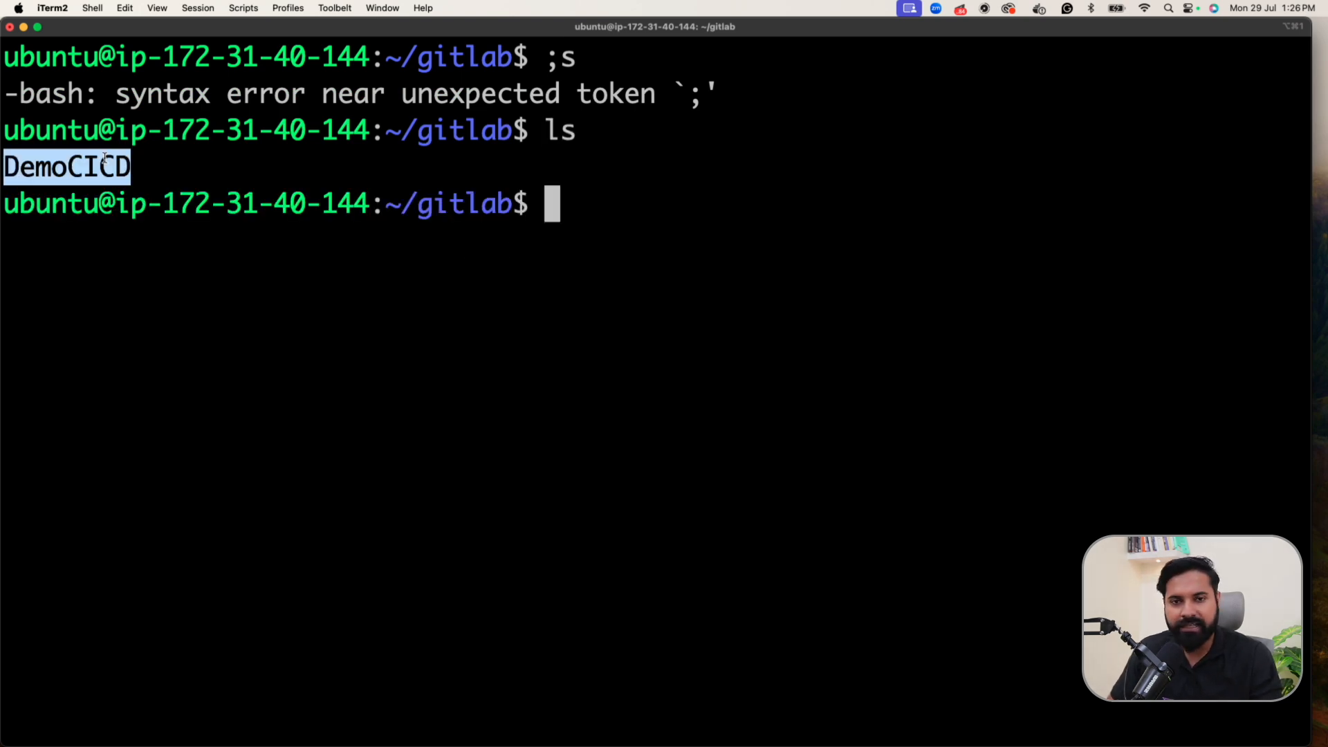
pyautogui.write('cd Do')
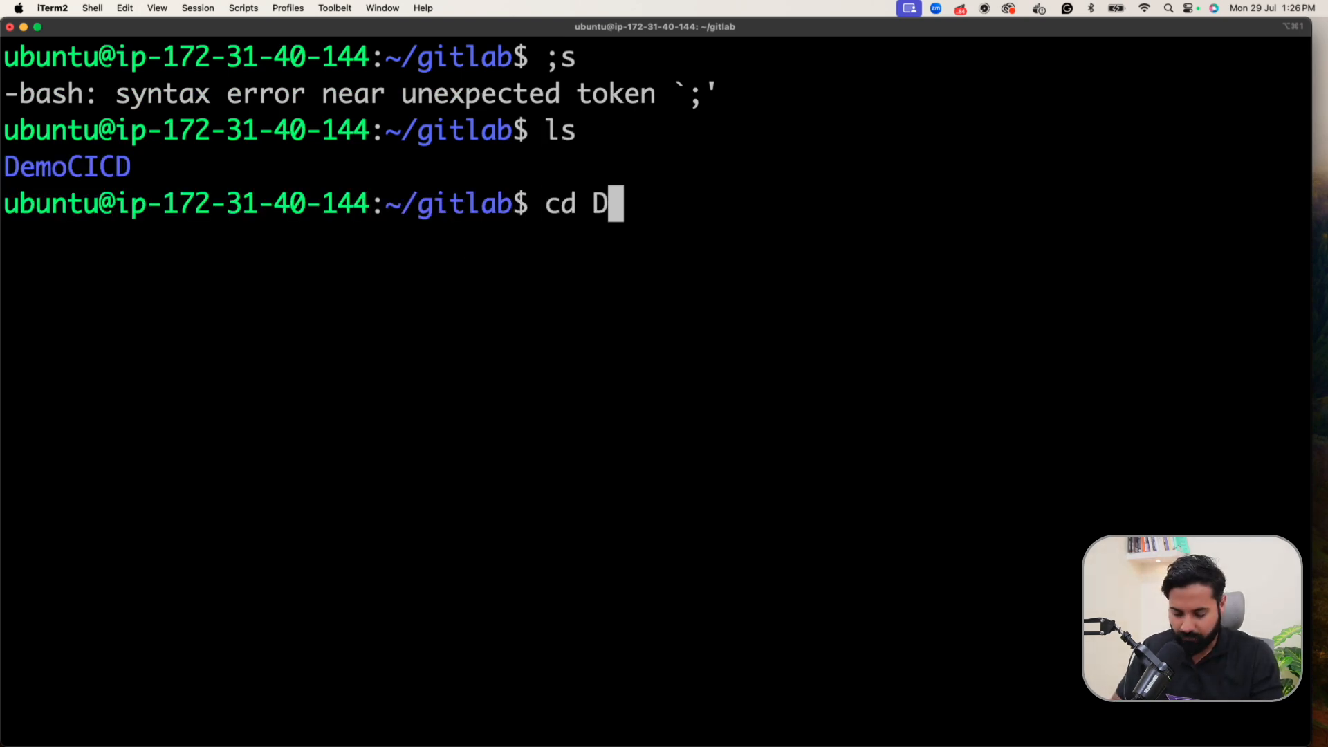
pyautogui.press('Return')
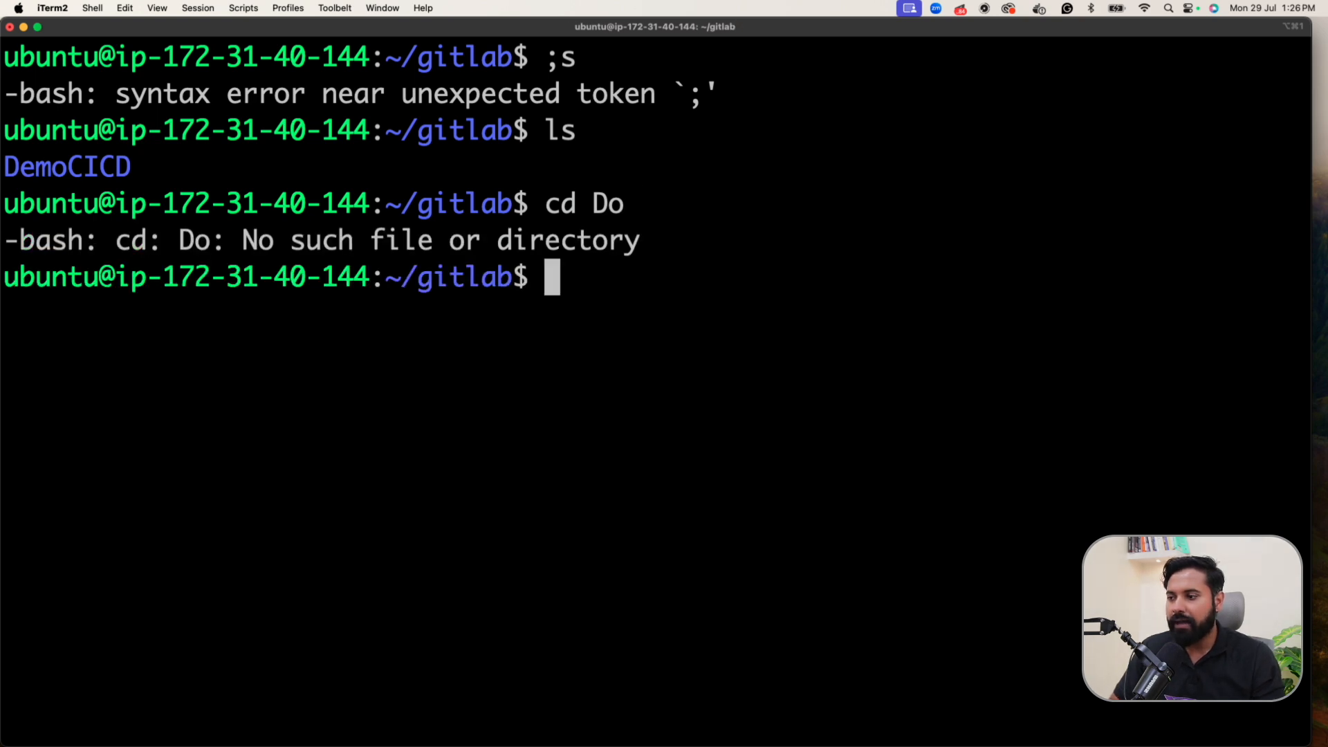
pyautogui.press('Up')
pyautogui.press('BackSpace')
pyautogui.write('emoCICD/')
pyautogui.press('Tab')
pyautogui.press('Return')
pyautogui.write('clear')
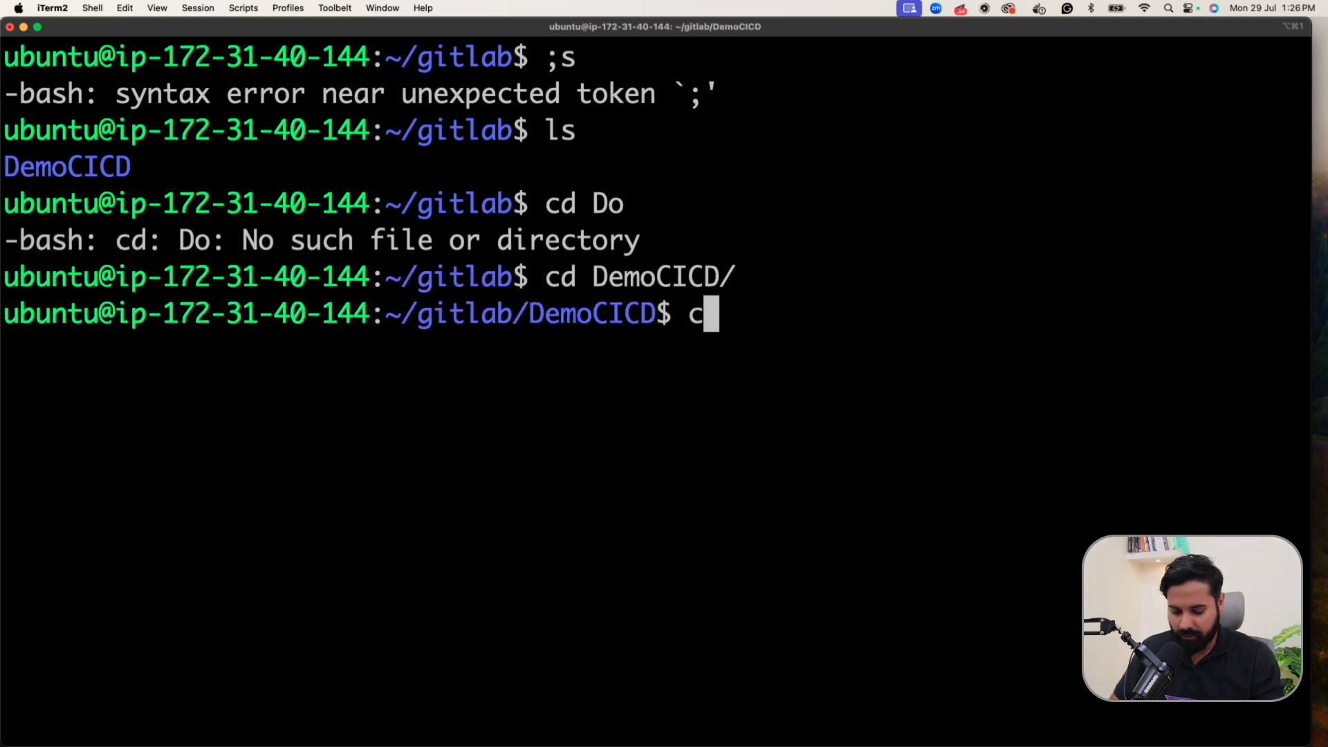
pyautogui.press('Return')
pyautogui.write('ls')
pyautogui.press('Return')
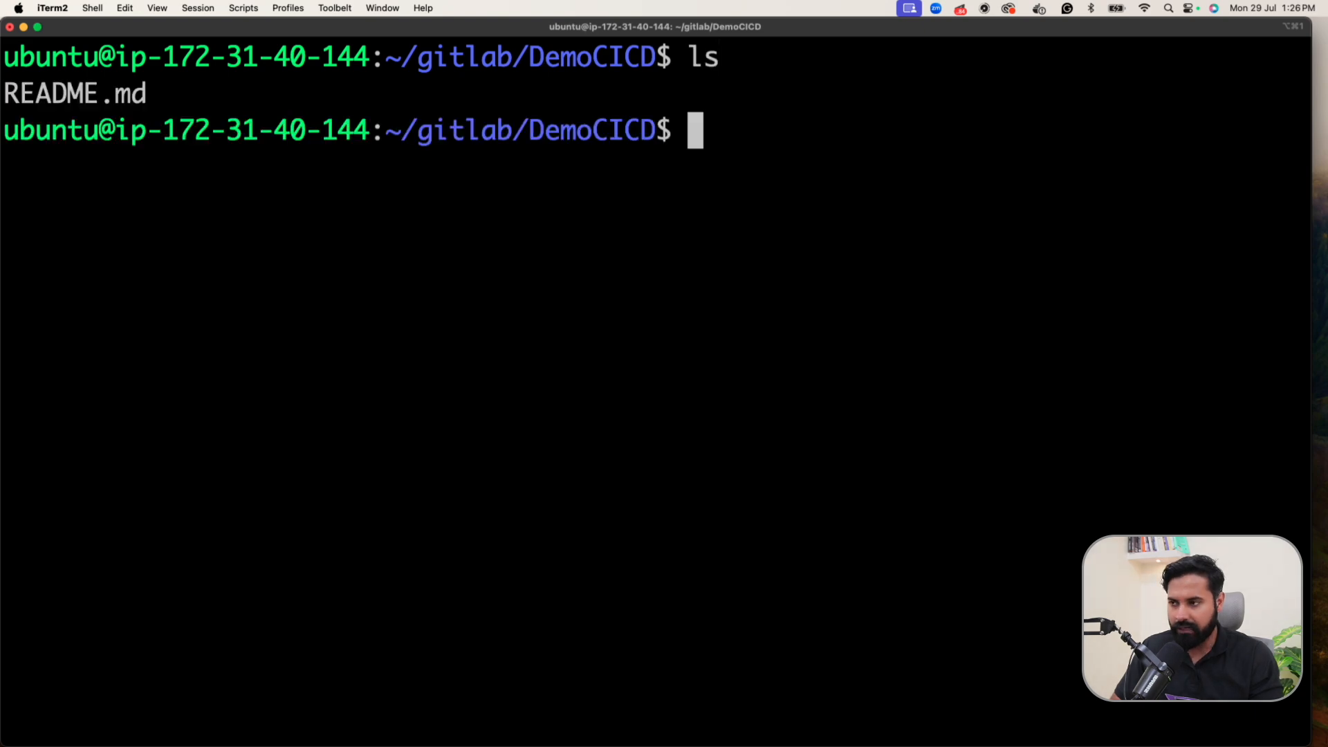
# - Create demo.txt in vim containing 'this is a demo file' and save it
pyautogui.write('v')
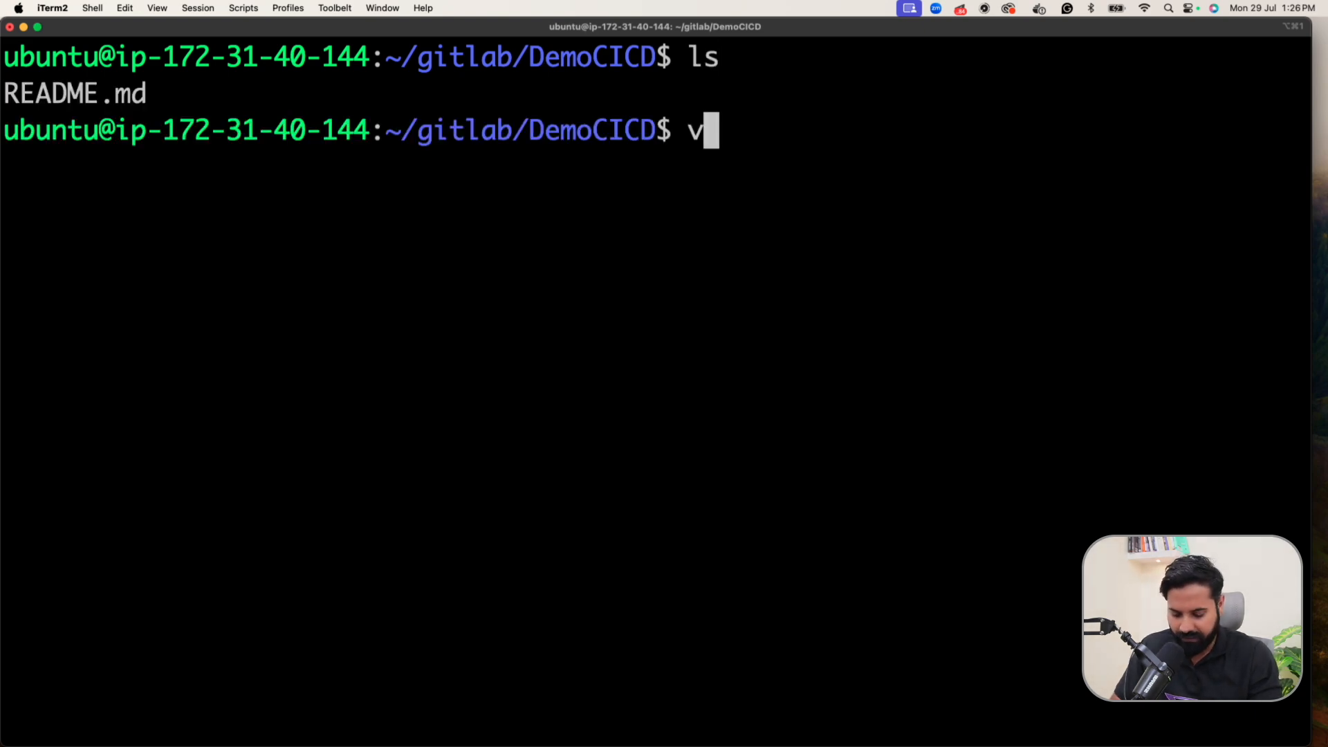
pyautogui.write('im demo.txt')
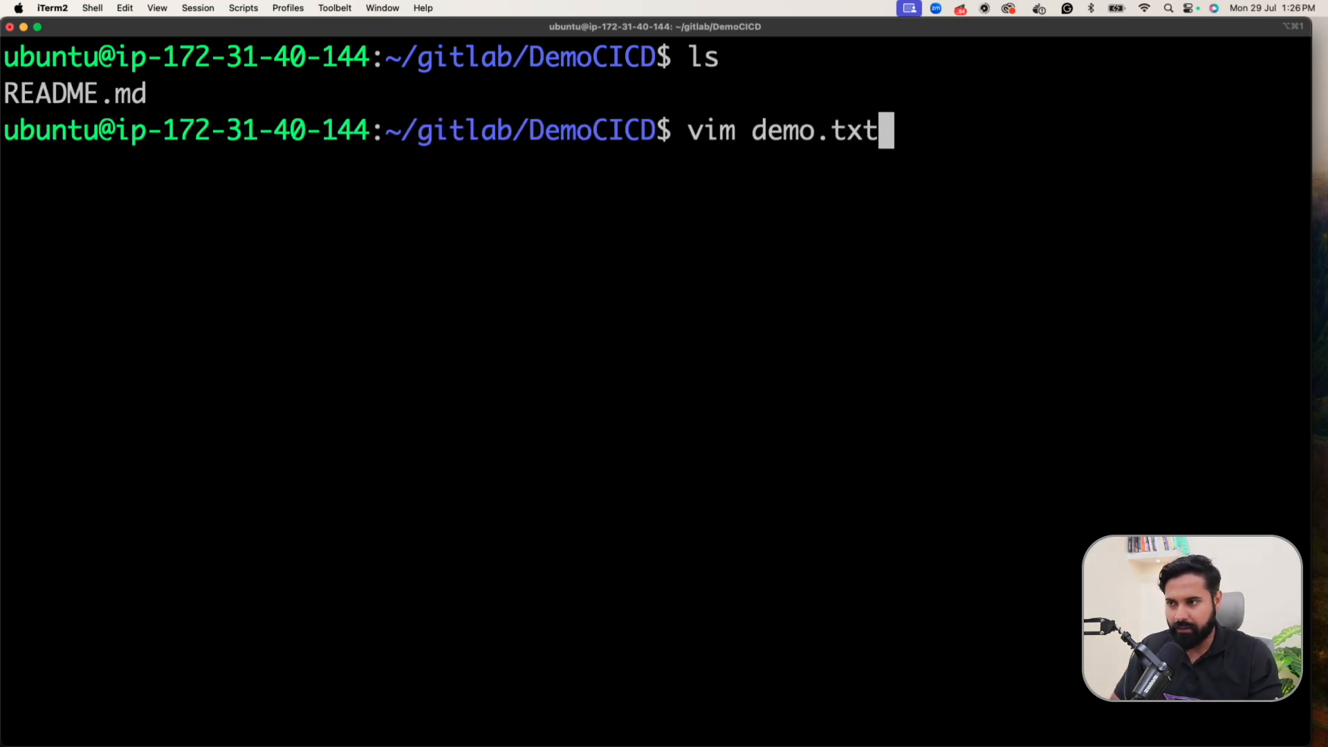
pyautogui.press('Return')
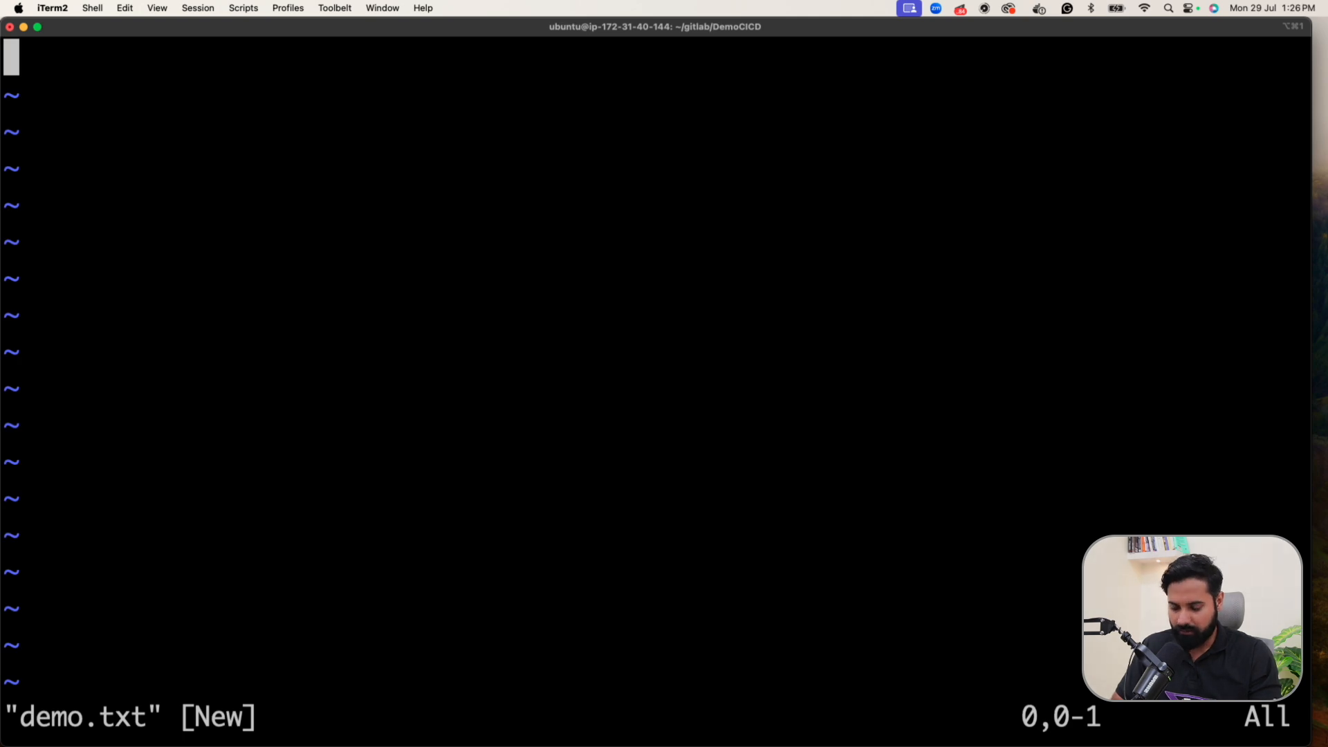
pyautogui.write('ithis is a ')
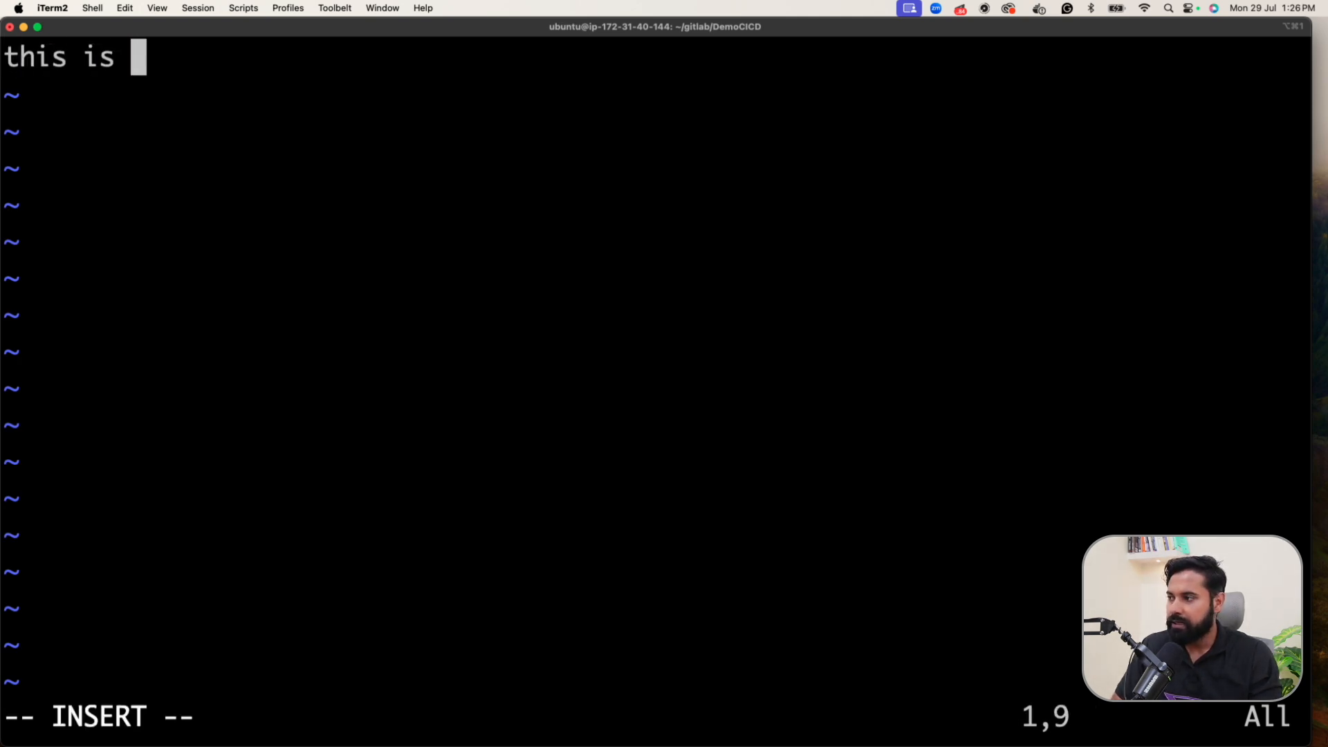
pyautogui.write(' demo ')
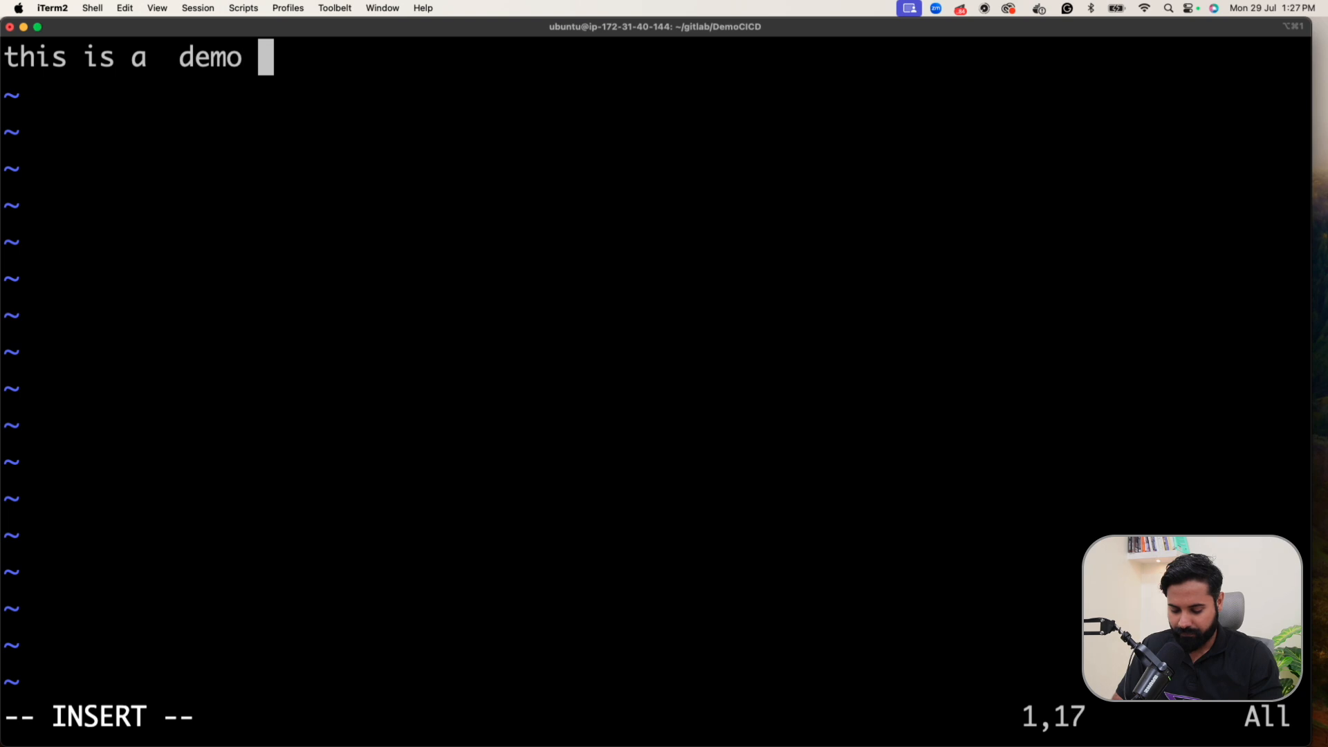
pyautogui.write('file')
pyautogui.press('Escape')
pyautogui.write(':wq')
pyautogui.press('Return')
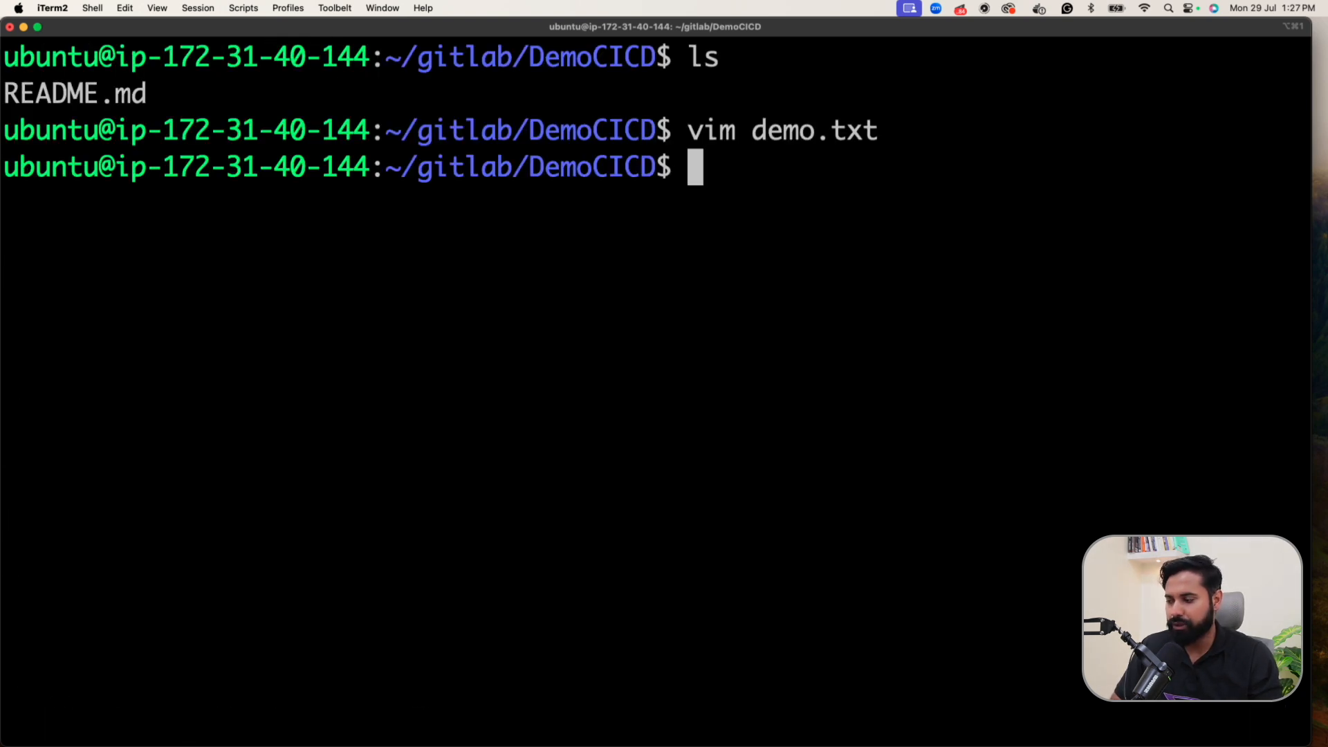
# - Stage all changes and commit them with the message "added a demo file"
pyautogui.write('git add .')
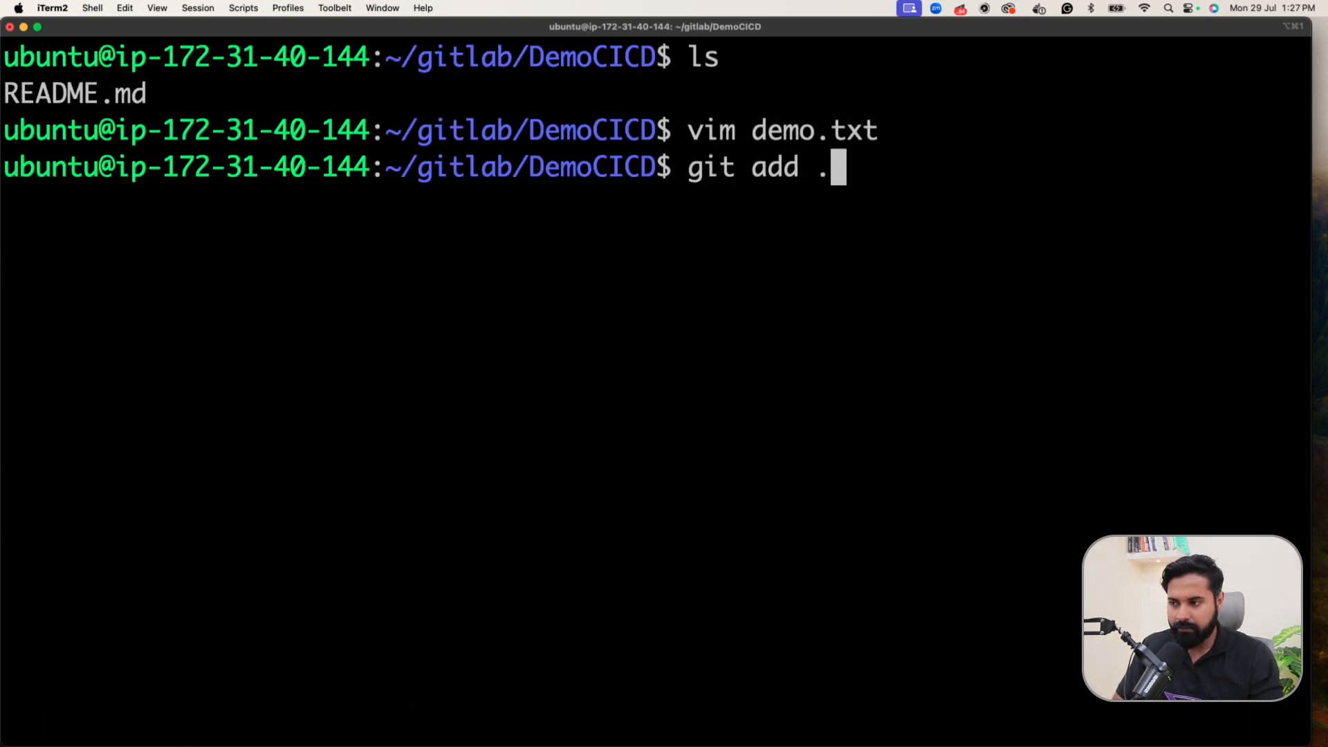
pyautogui.press('Return')
pyautogui.write('git com')
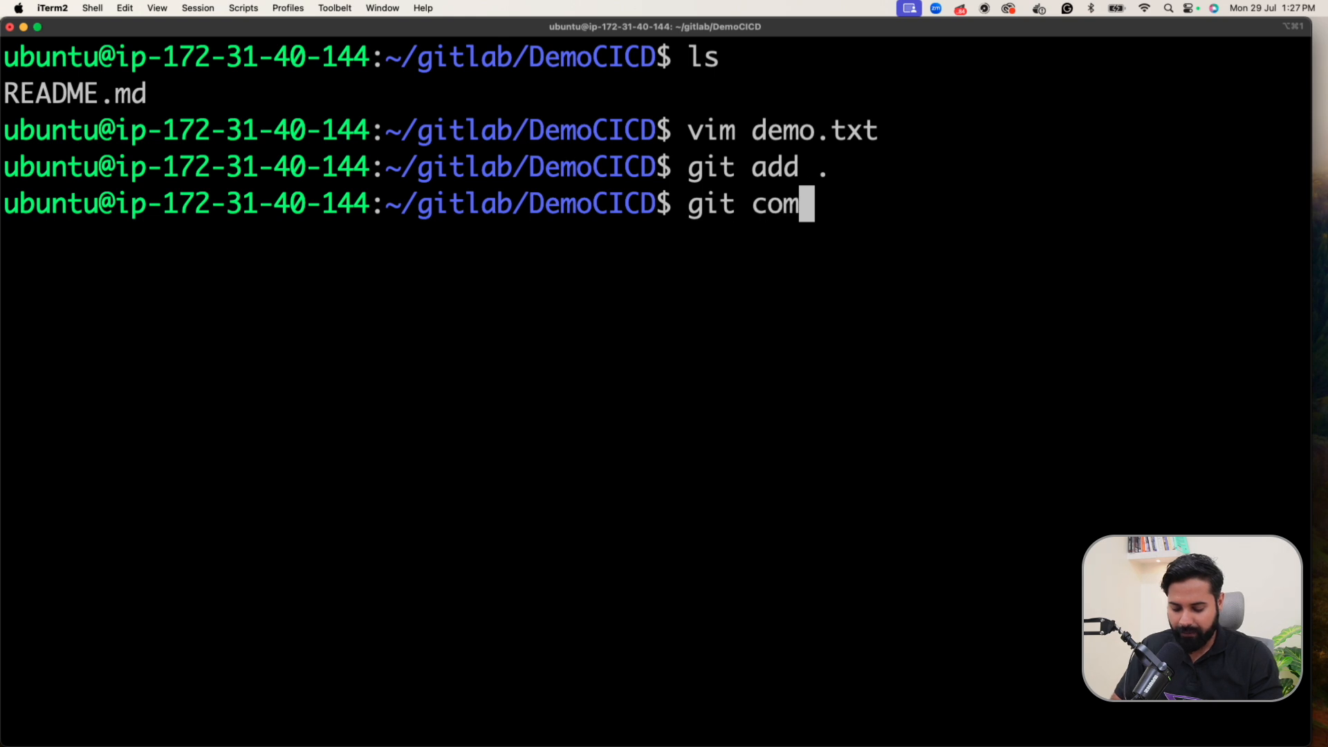
pyautogui.write('mit -m')
pyautogui.press('BackSpace')
pyautogui.press('BackSpace')
pyautogui.write('-m "')
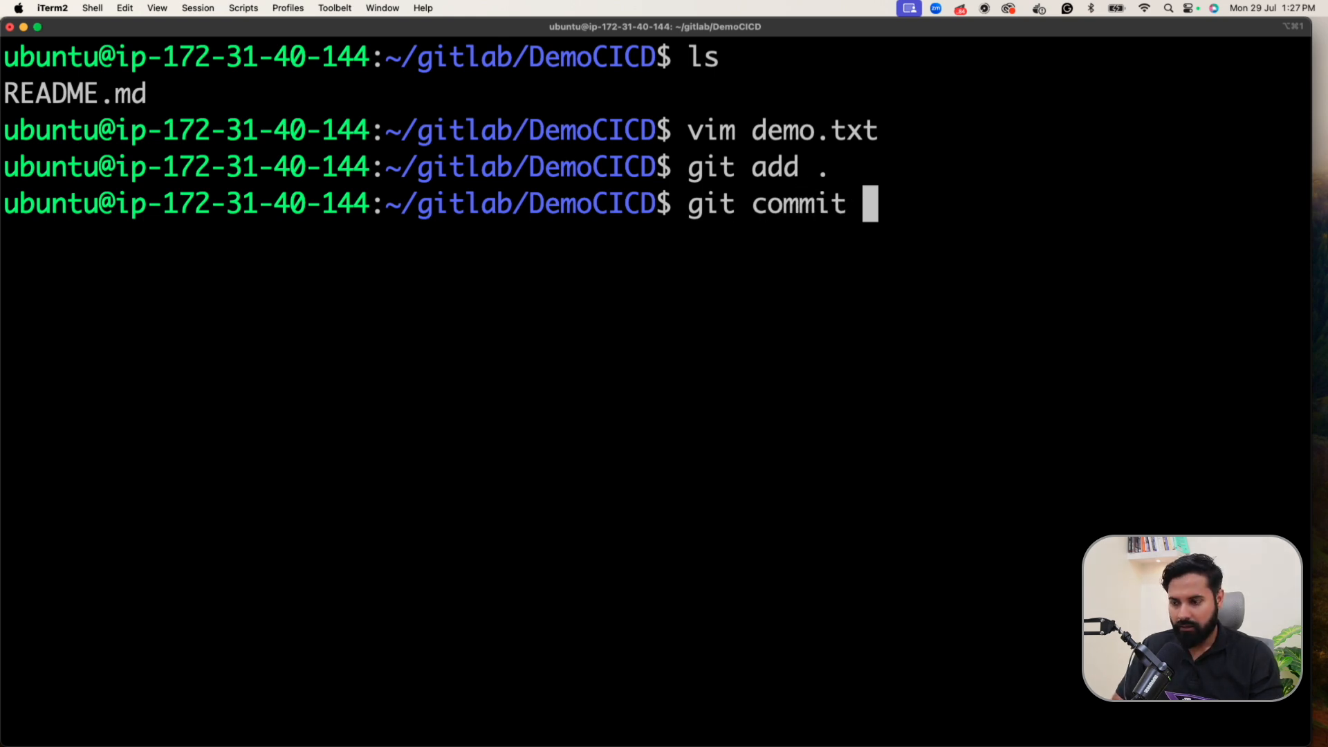
pyautogui.write('added ')
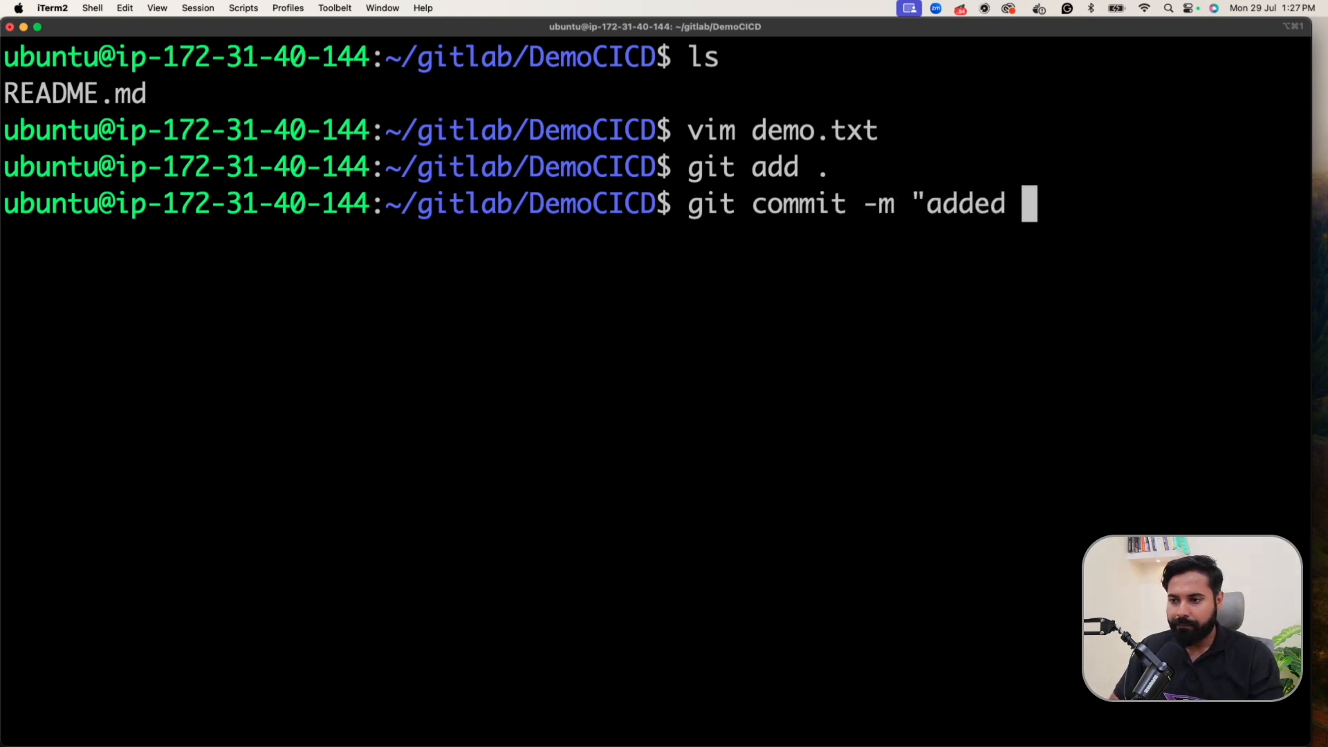
pyautogui.write('a demo file"')
pyautogui.press('Return')
# - Clear the terminal and run git push origin main
pyautogui.write('clear')
pyautogui.press('Return')
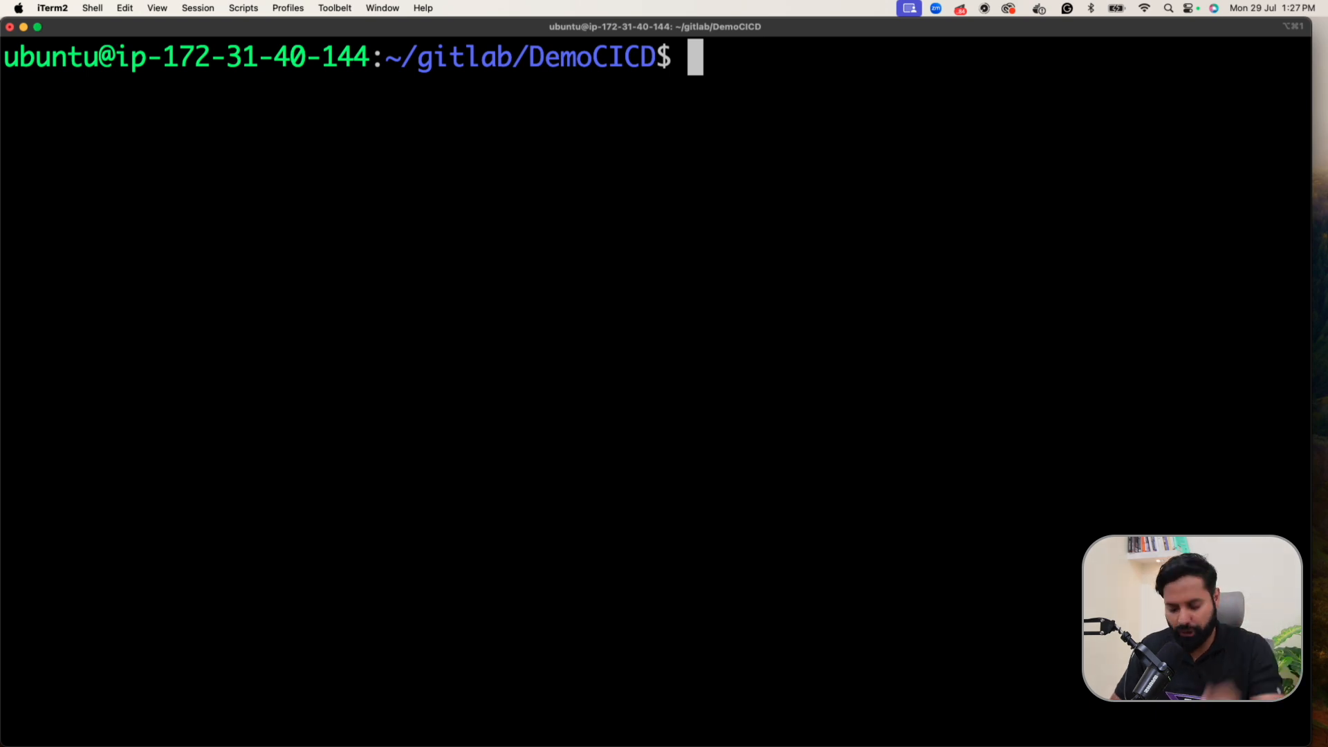
pyautogui.write('git push ')
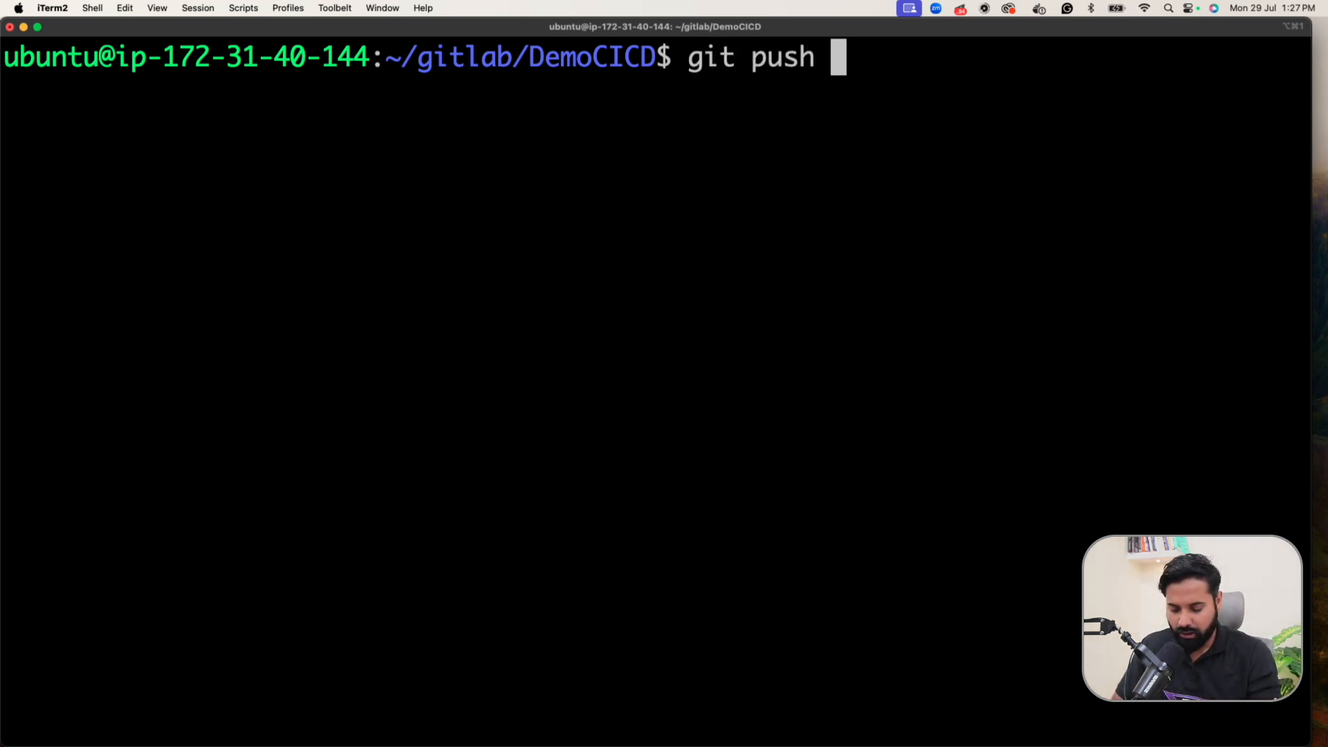
pyautogui.write('origin main')
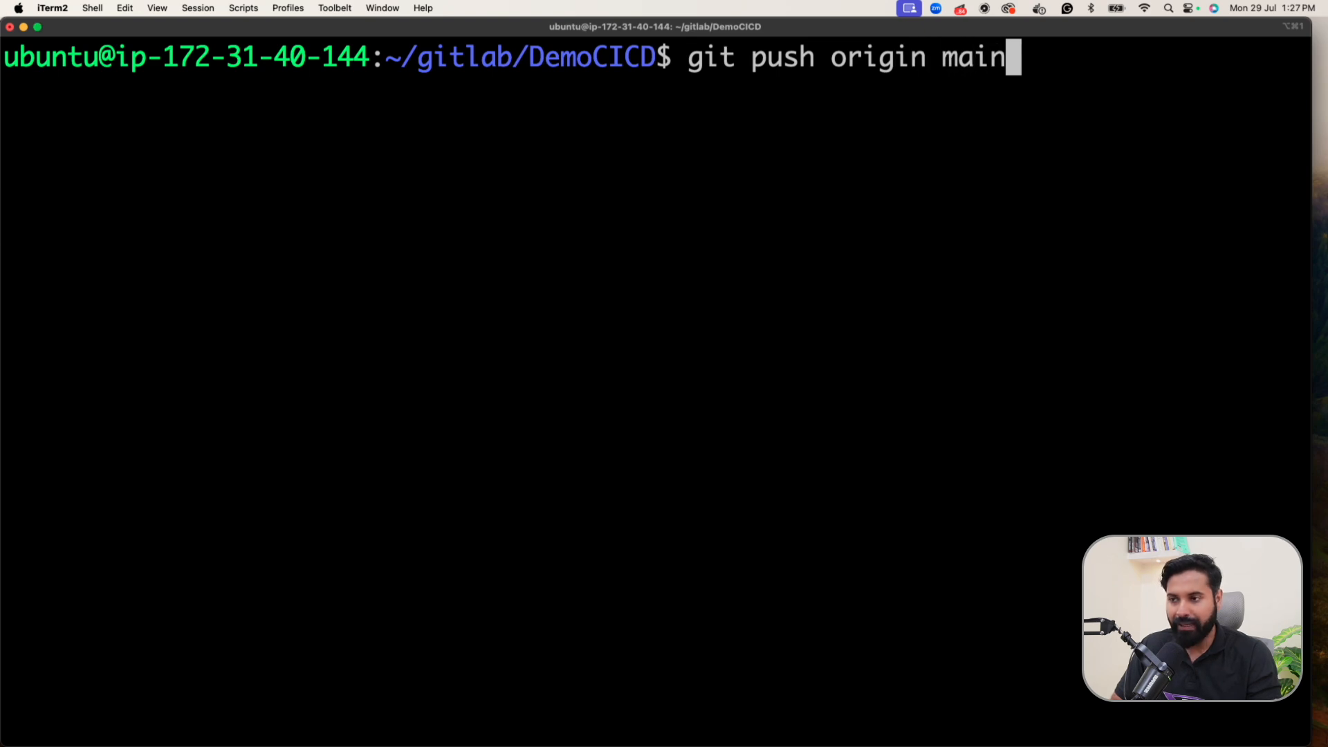
pyautogui.press('Return')
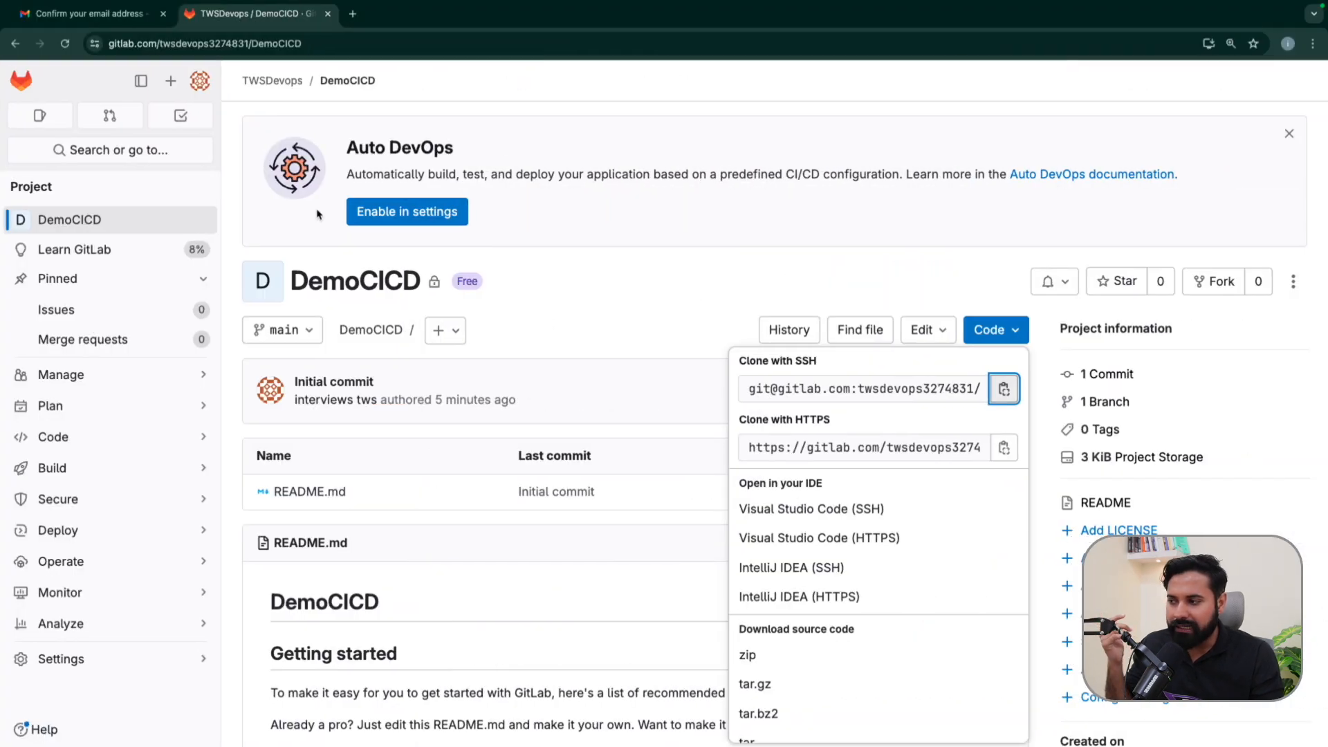
# - Reload the DemoCICD page to show the pushed demo.txt, then return to the Projects list
pyautogui.click(63, 45)
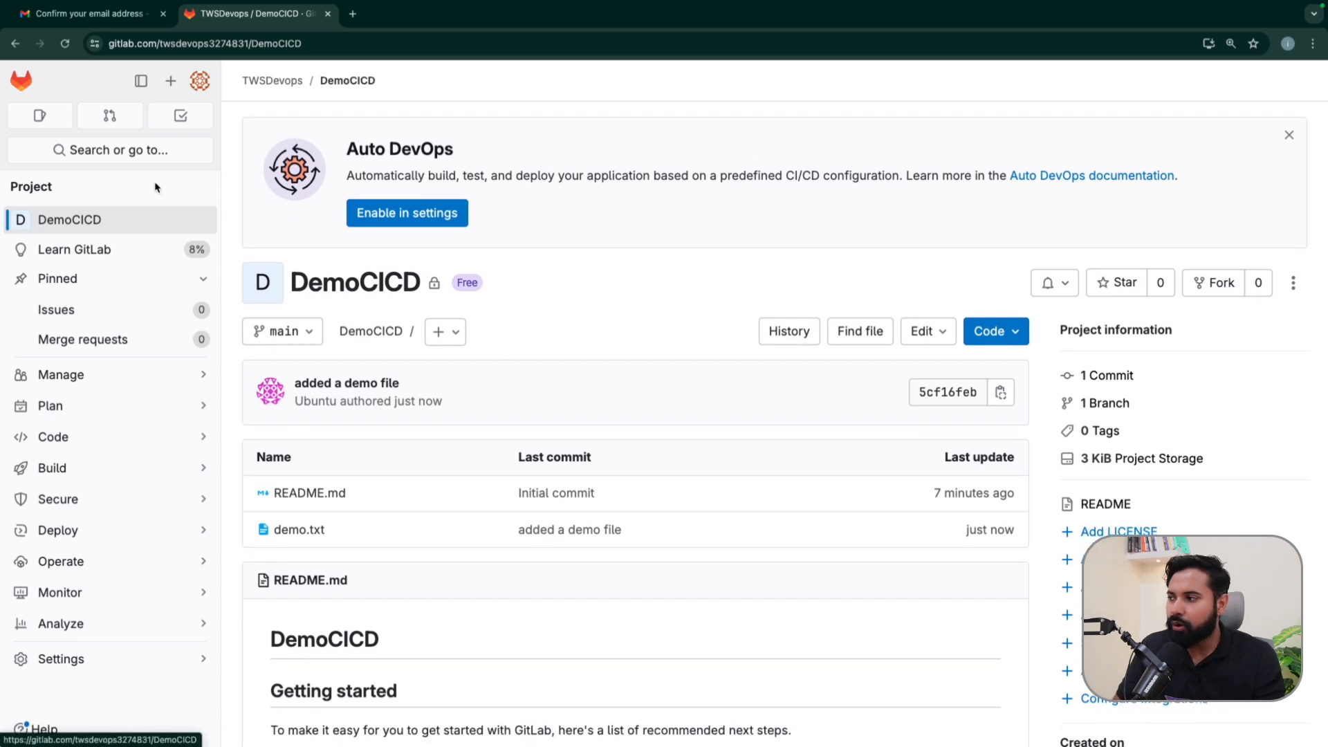
pyautogui.click(21, 83)
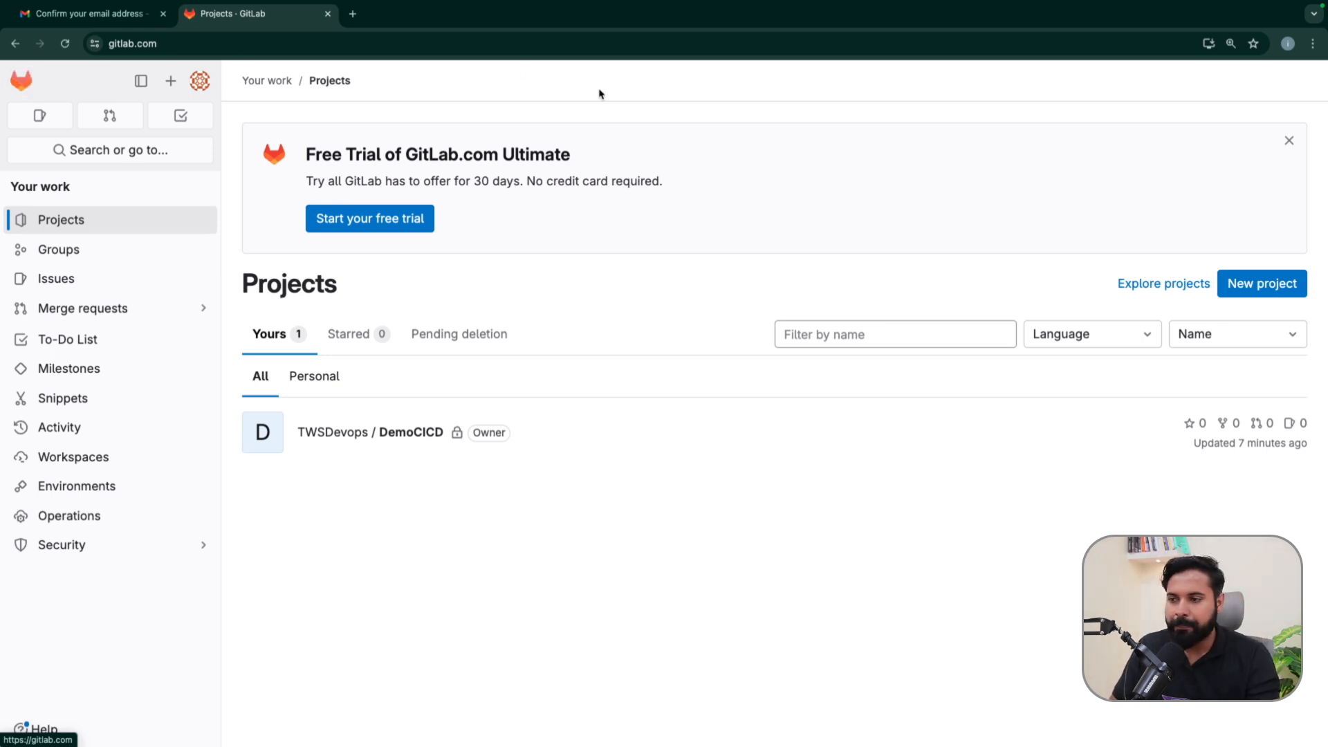
# - Dismiss the GitLab Ultimate trial banner and start creating a new group from scratch
pyautogui.moveTo(342, 154); pyautogui.dragTo(553, 161)
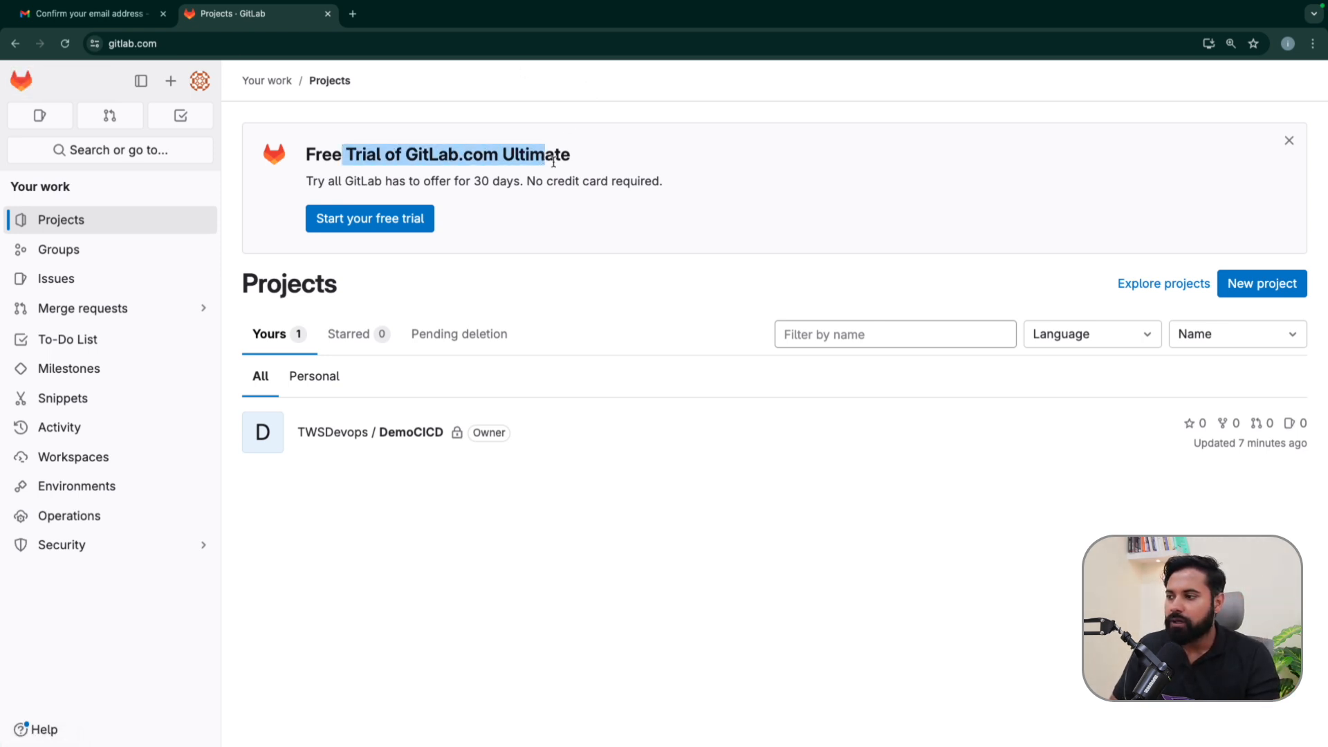
pyautogui.doubleClick(432, 155)
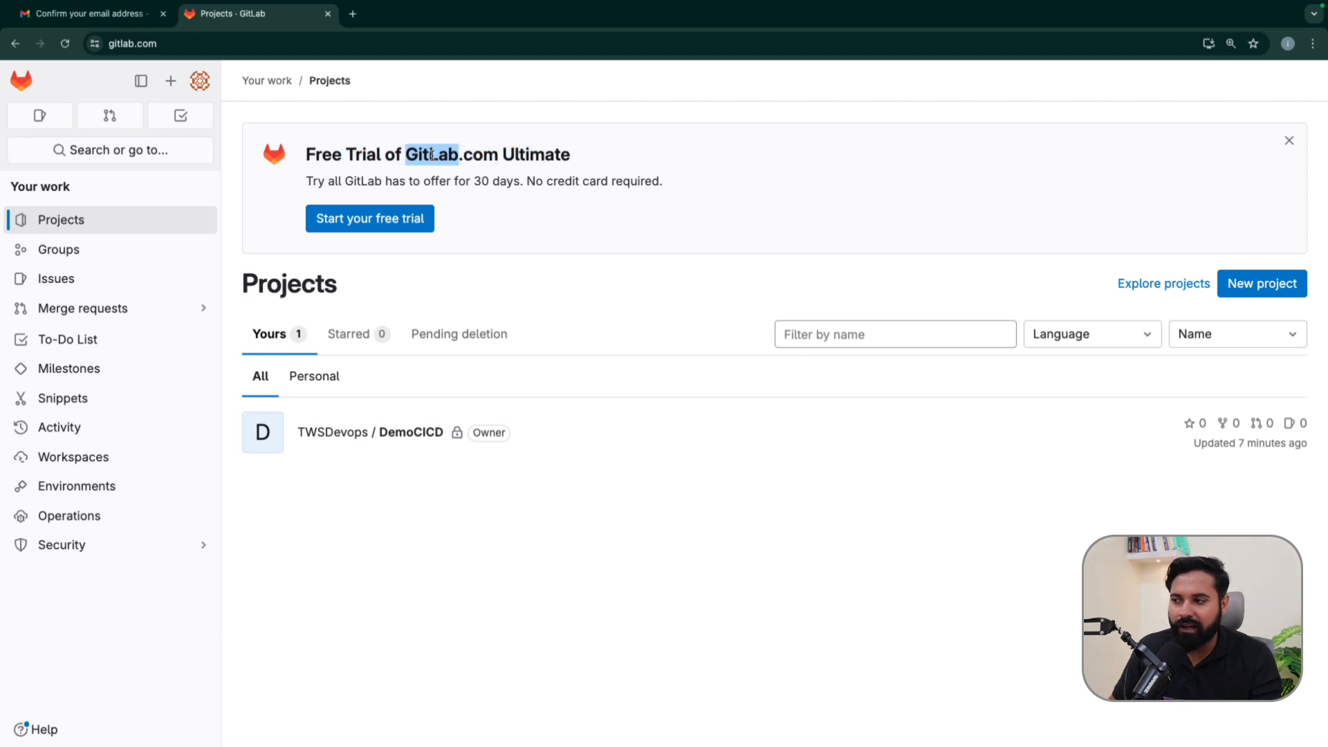
pyautogui.doubleClick(508, 154)
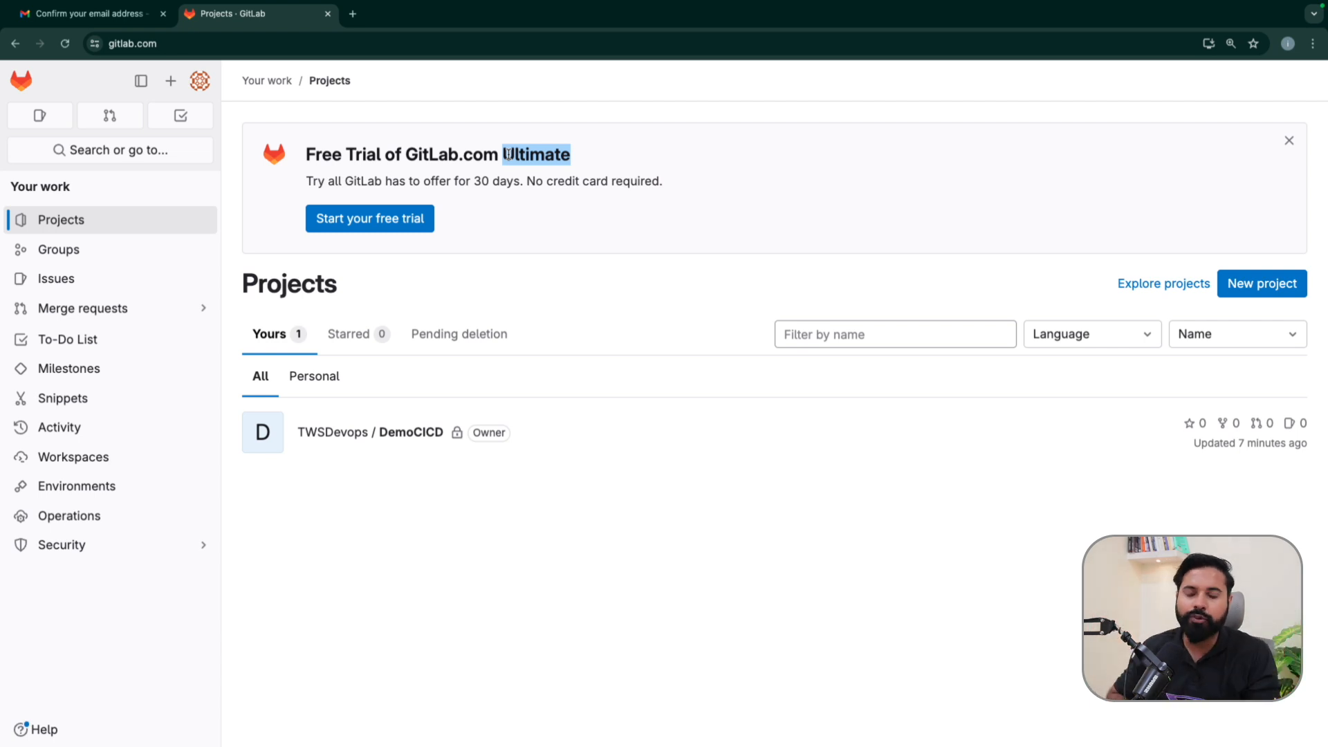
pyautogui.click(1288, 140)
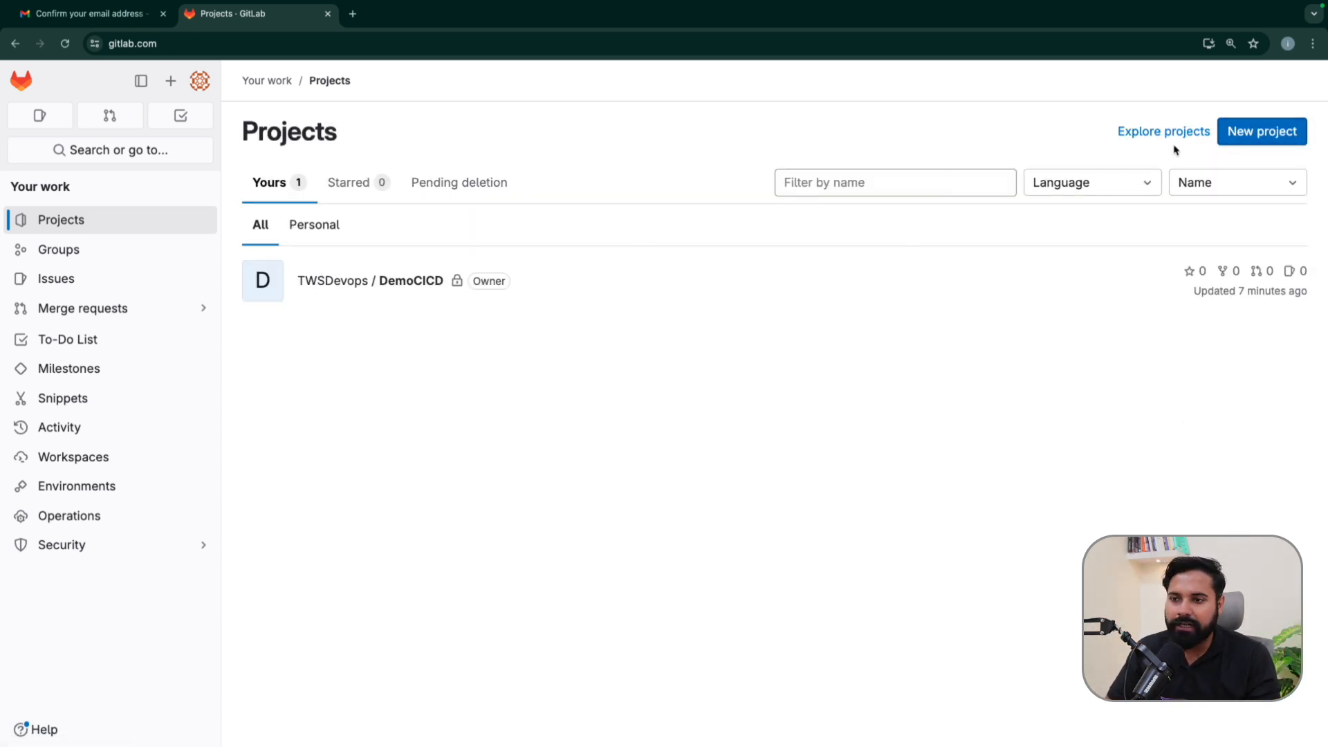
pyautogui.click(61, 251)
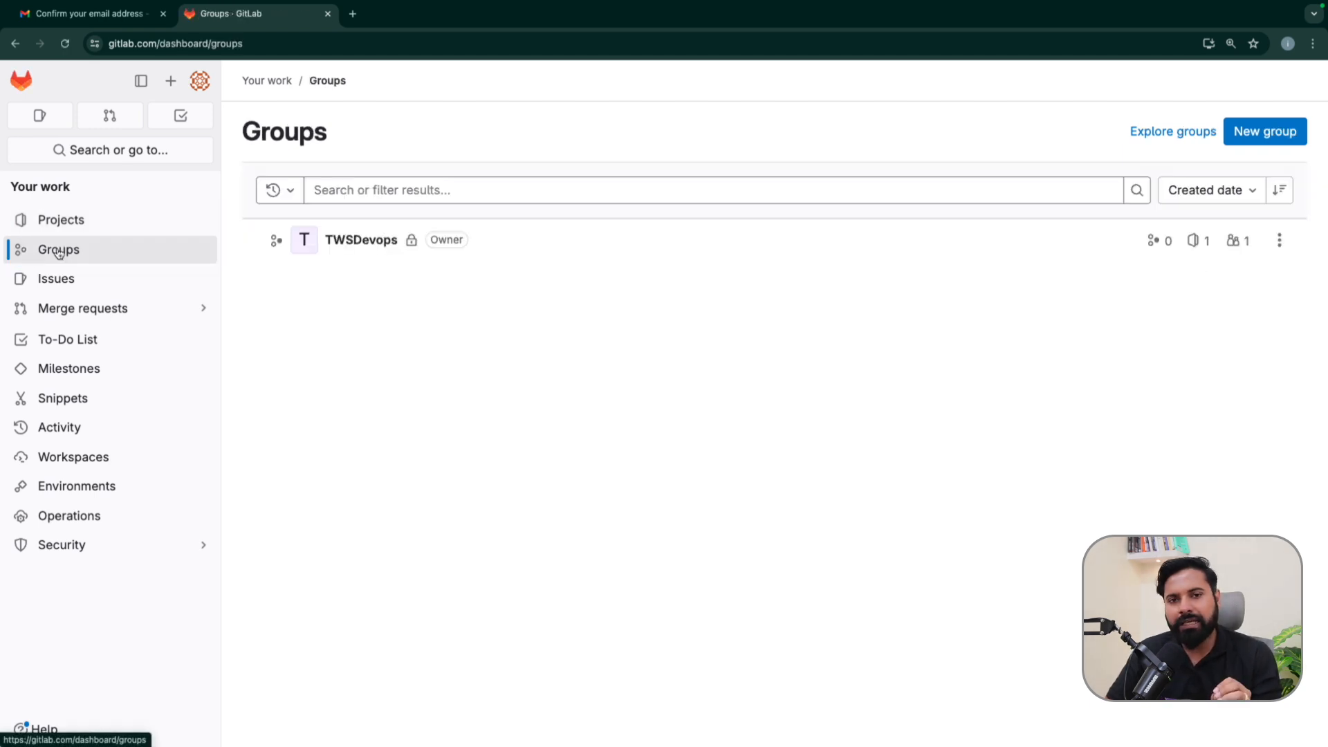
pyautogui.click(1253, 144)
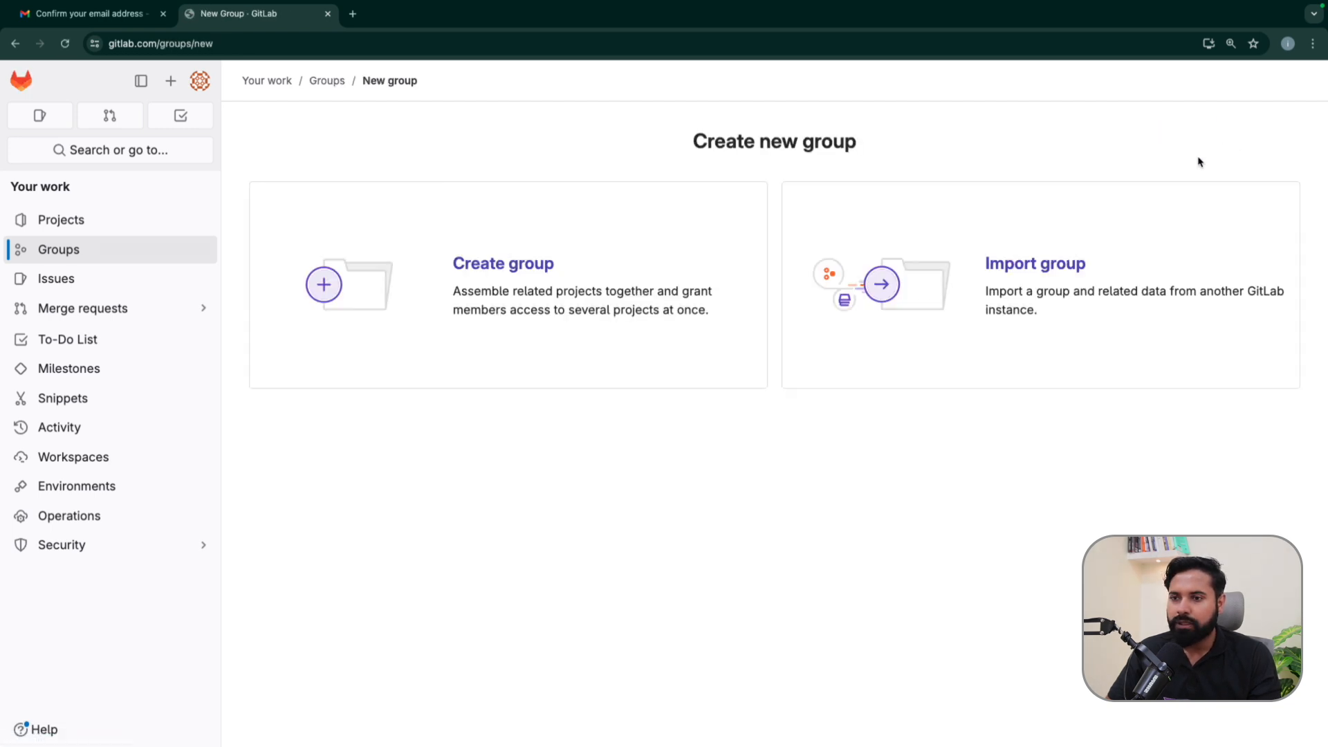
pyautogui.click(516, 265)
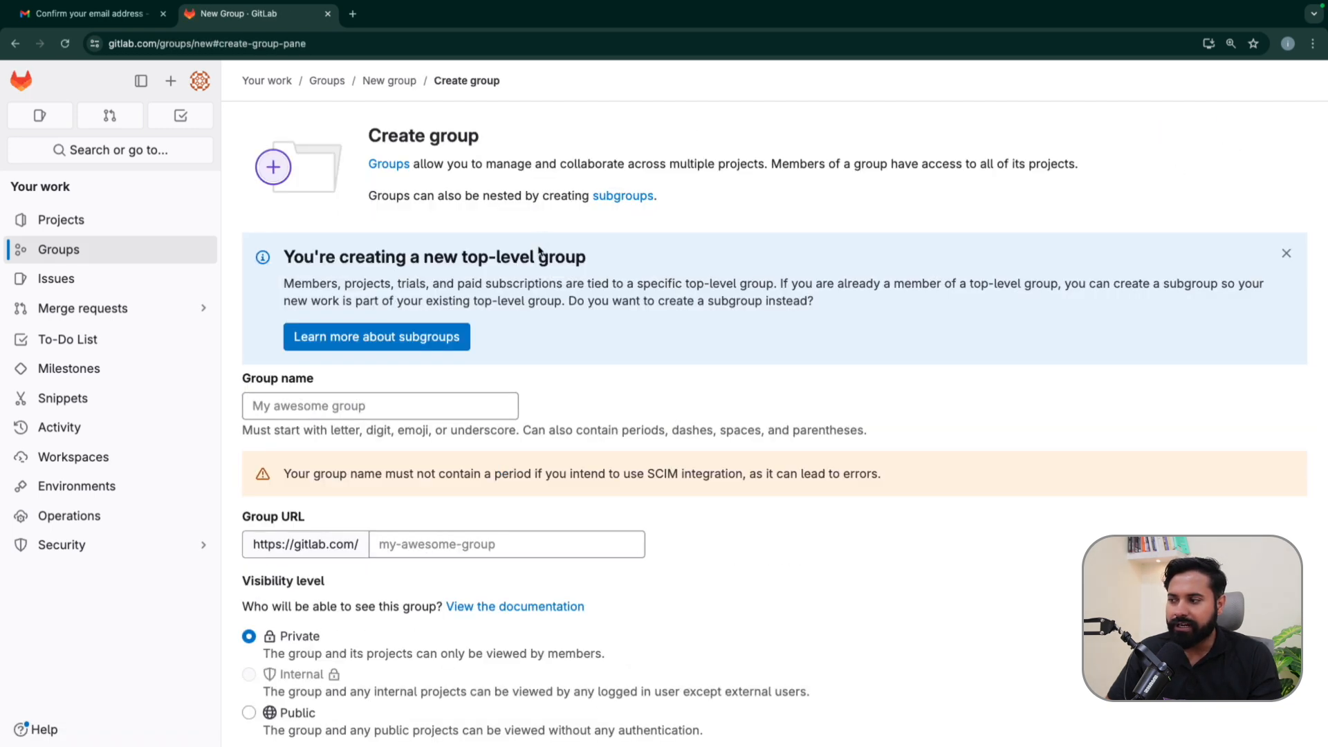
# - Name the group TWSNotes, make it Public, for a company or team, purpose GitLab CI with existing repository
pyautogui.scroll(-2, 541, 240)
pyautogui.click(362, 324)
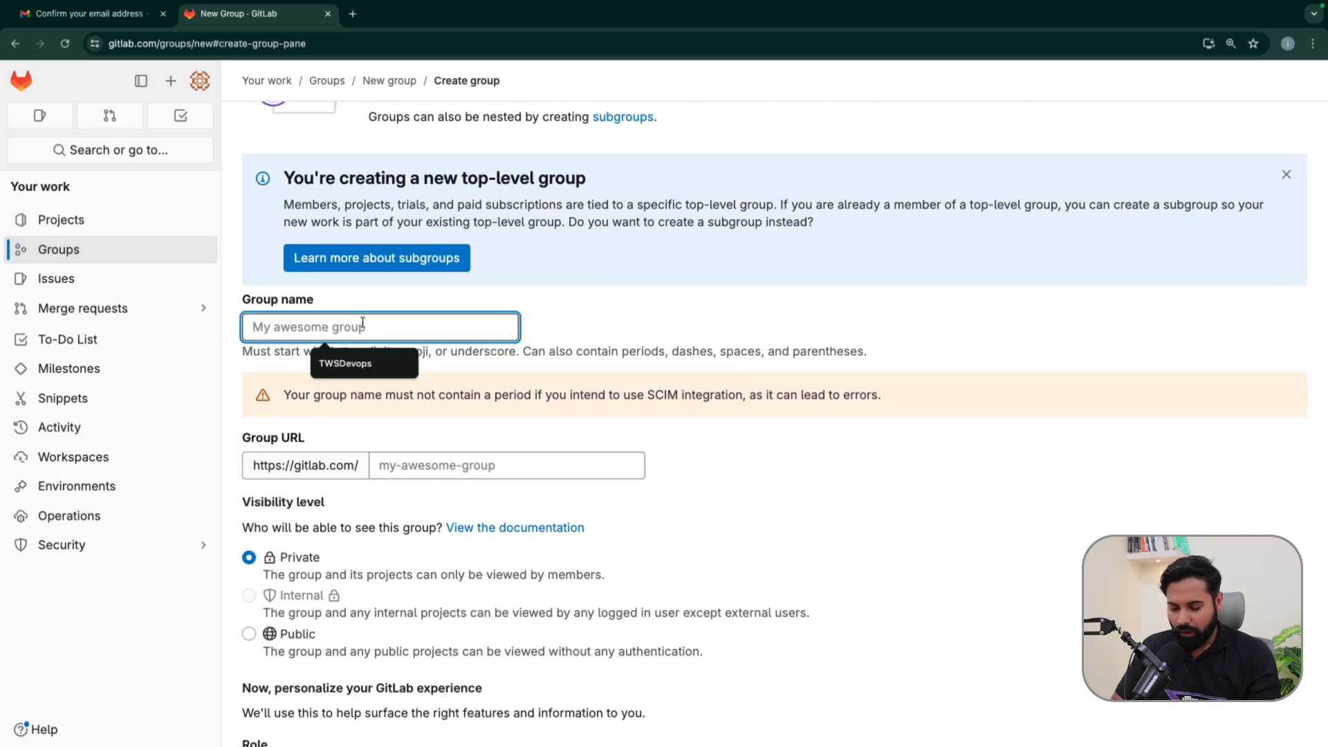
pyautogui.write('TWS')
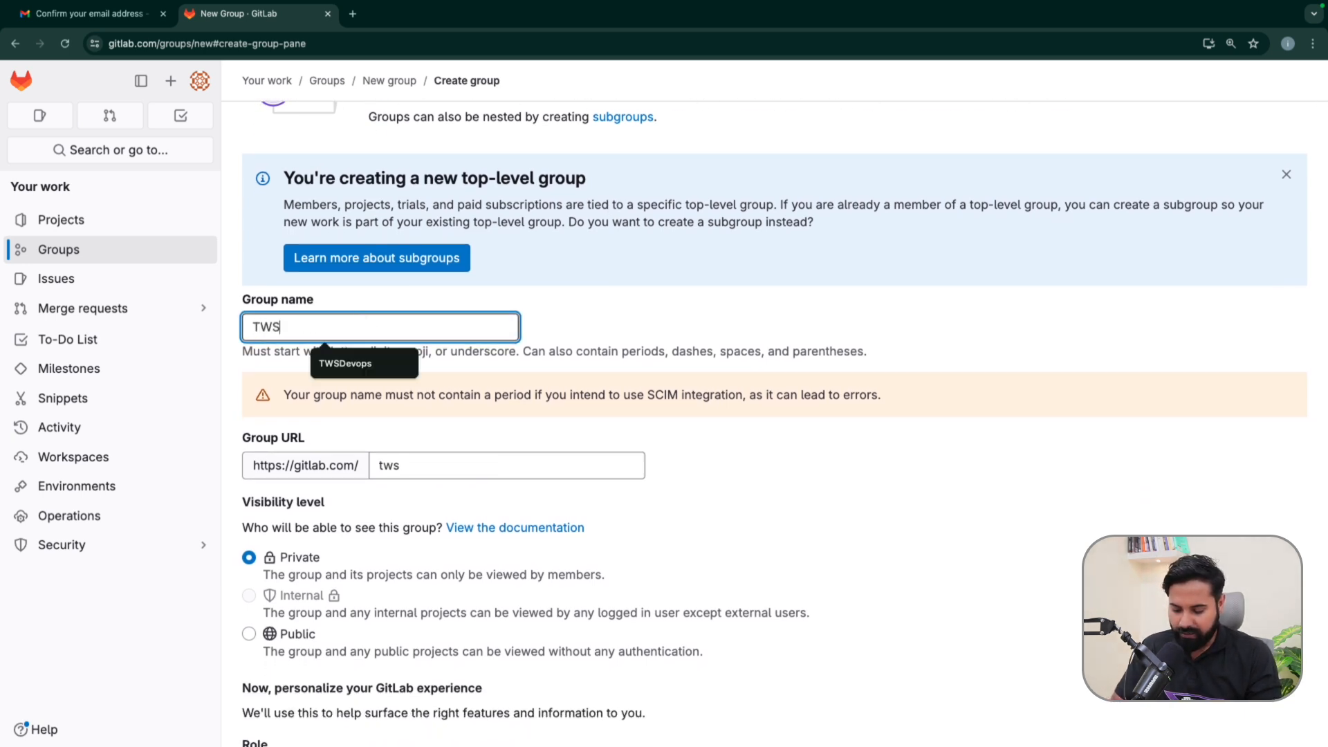
pyautogui.write('Notes')
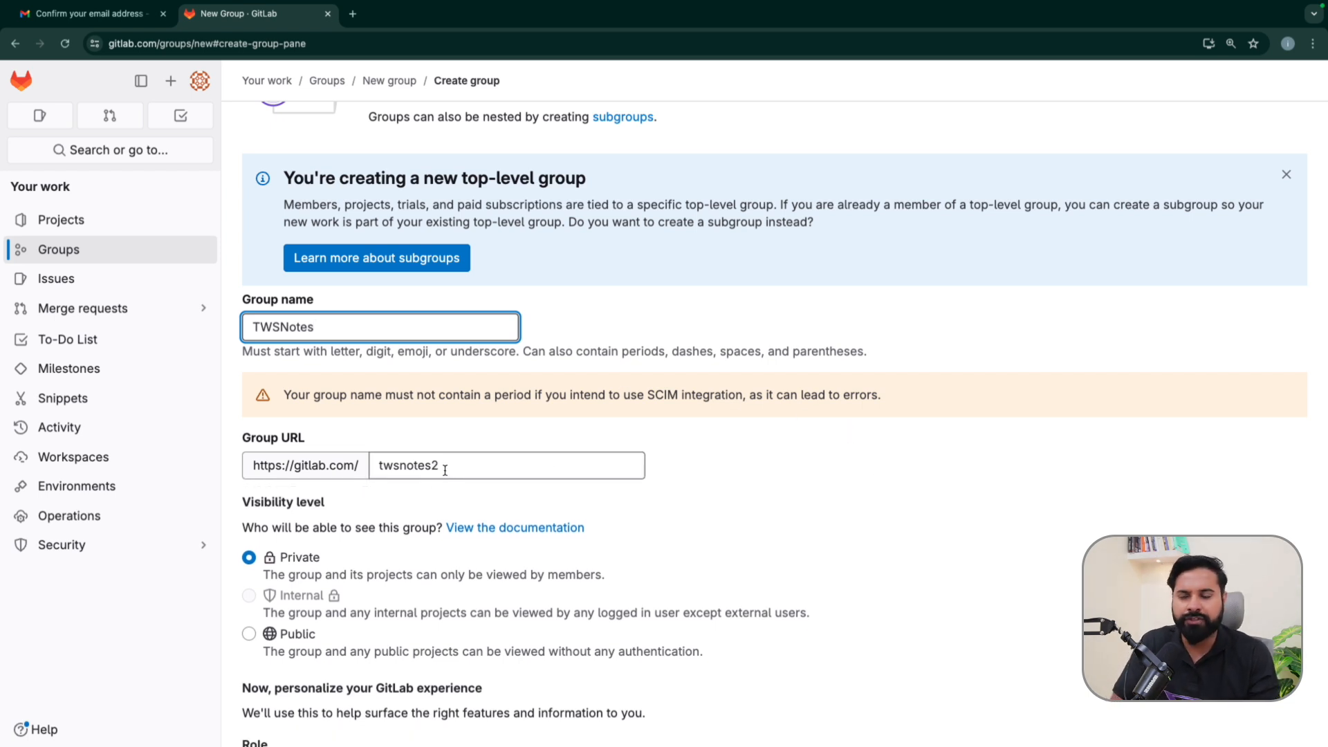
pyautogui.click(498, 415)
pyautogui.scroll(-3, 498, 415)
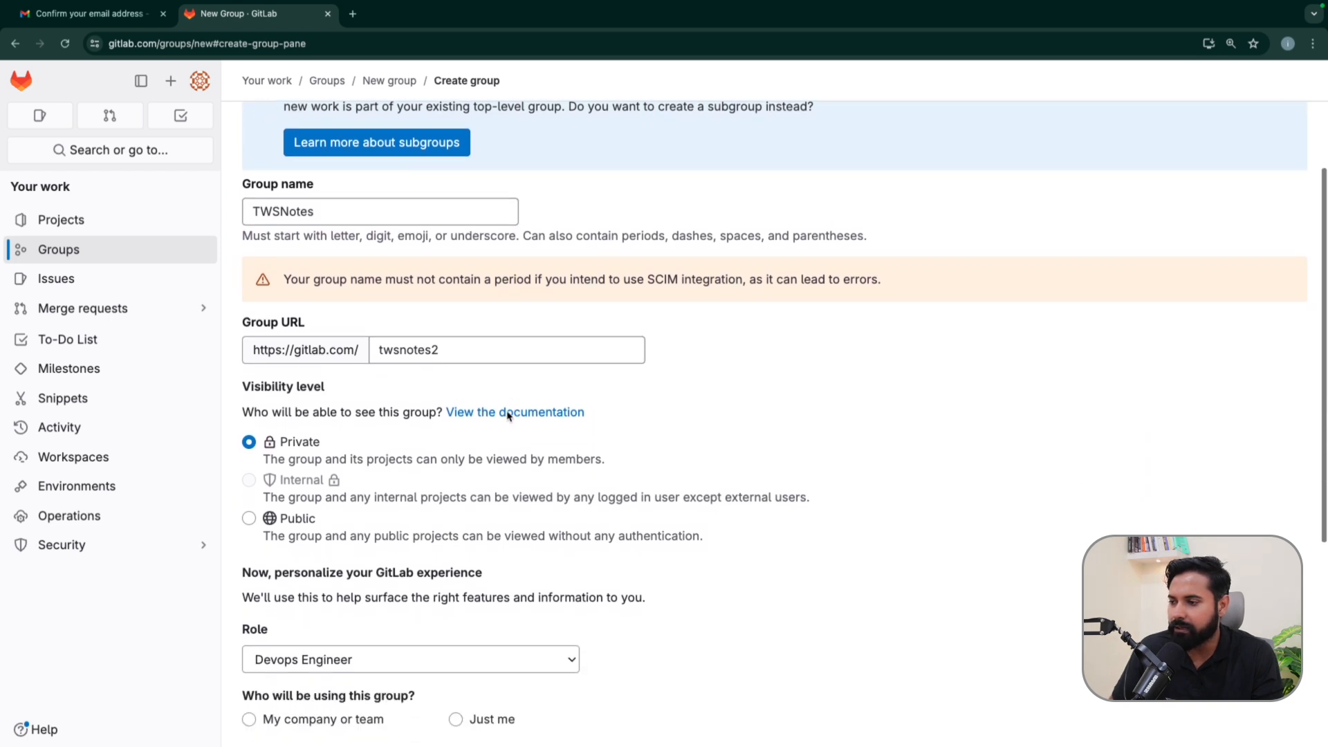
pyautogui.click(249, 446)
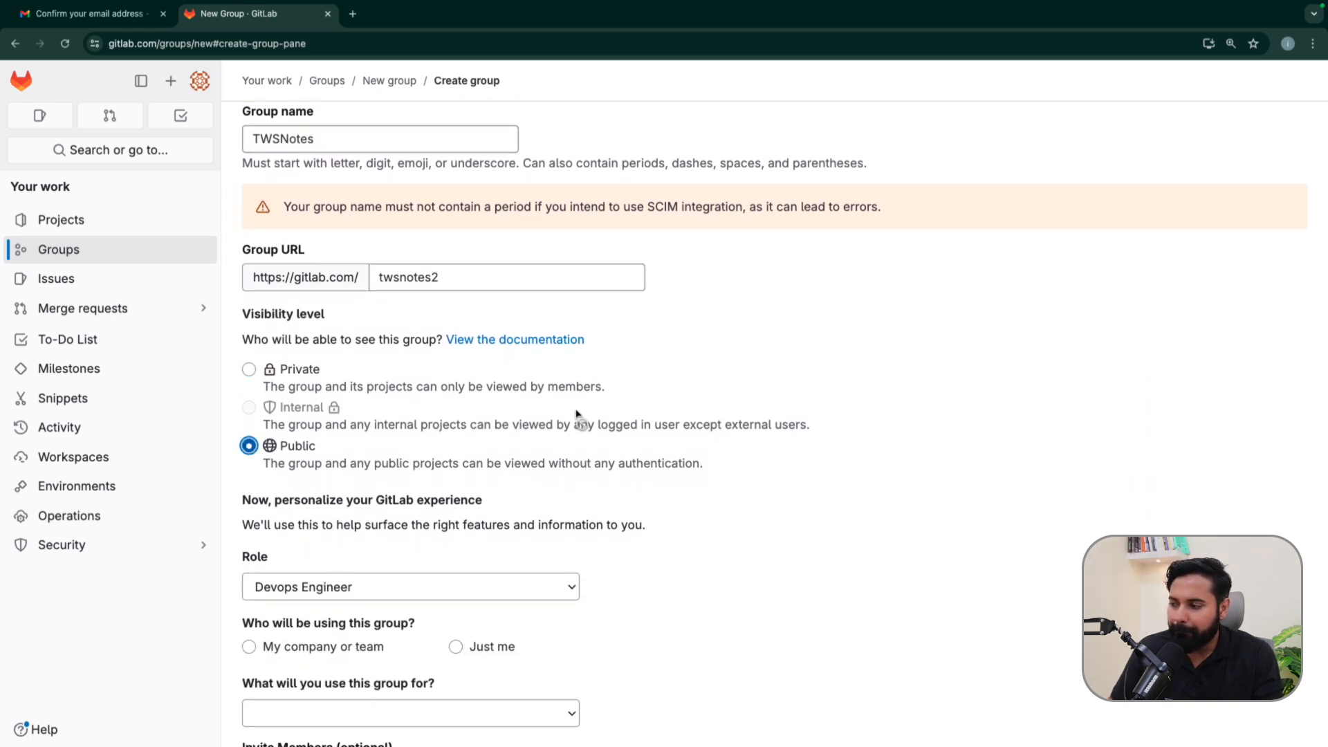
pyautogui.scroll(-3, 457, 448)
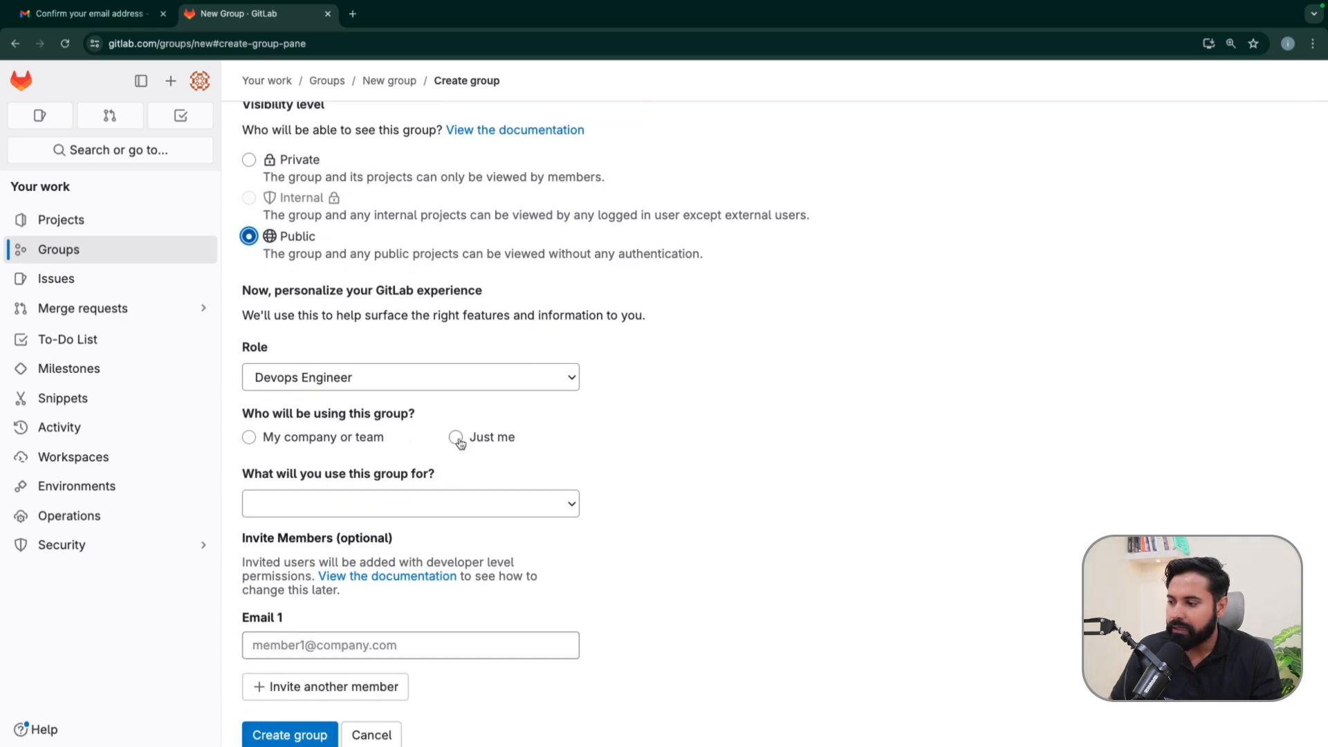
pyautogui.click(455, 448)
pyautogui.click(311, 540)
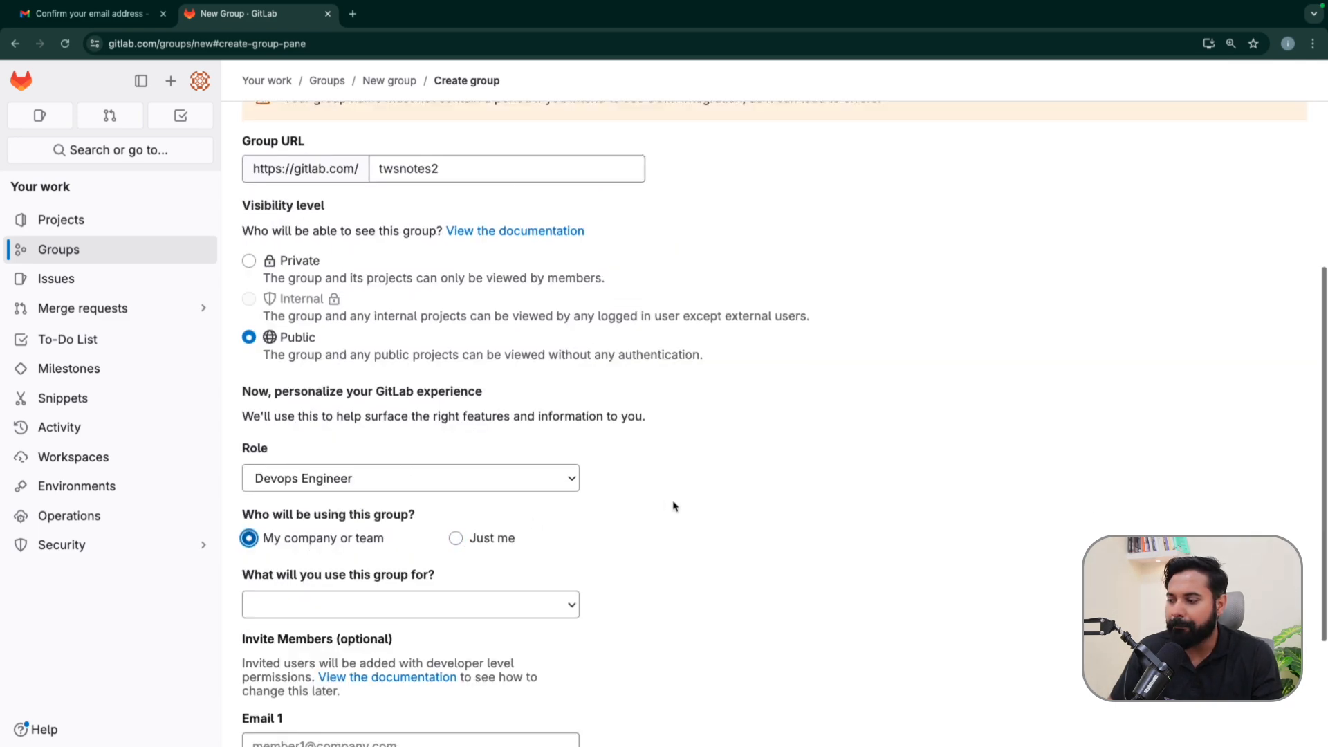
pyautogui.scroll(-3, 670, 504)
pyautogui.click(516, 422)
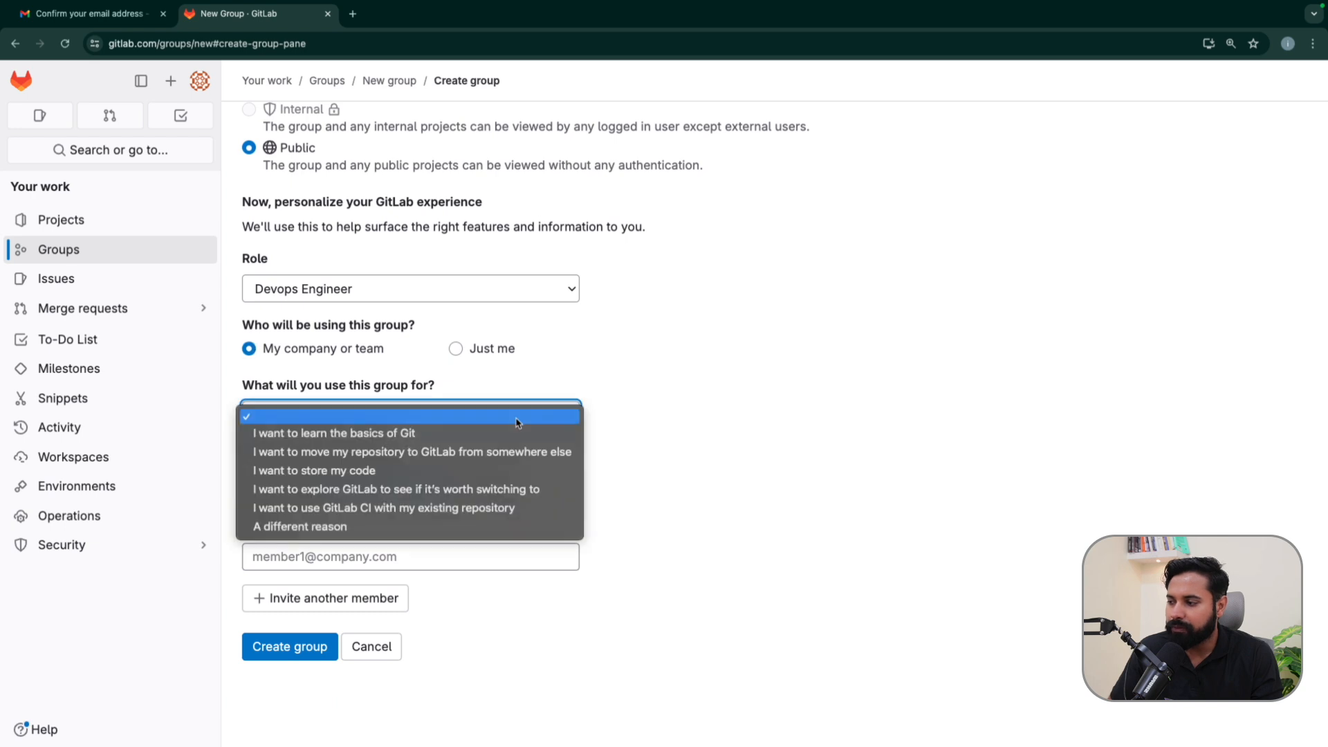
pyautogui.click(455, 510)
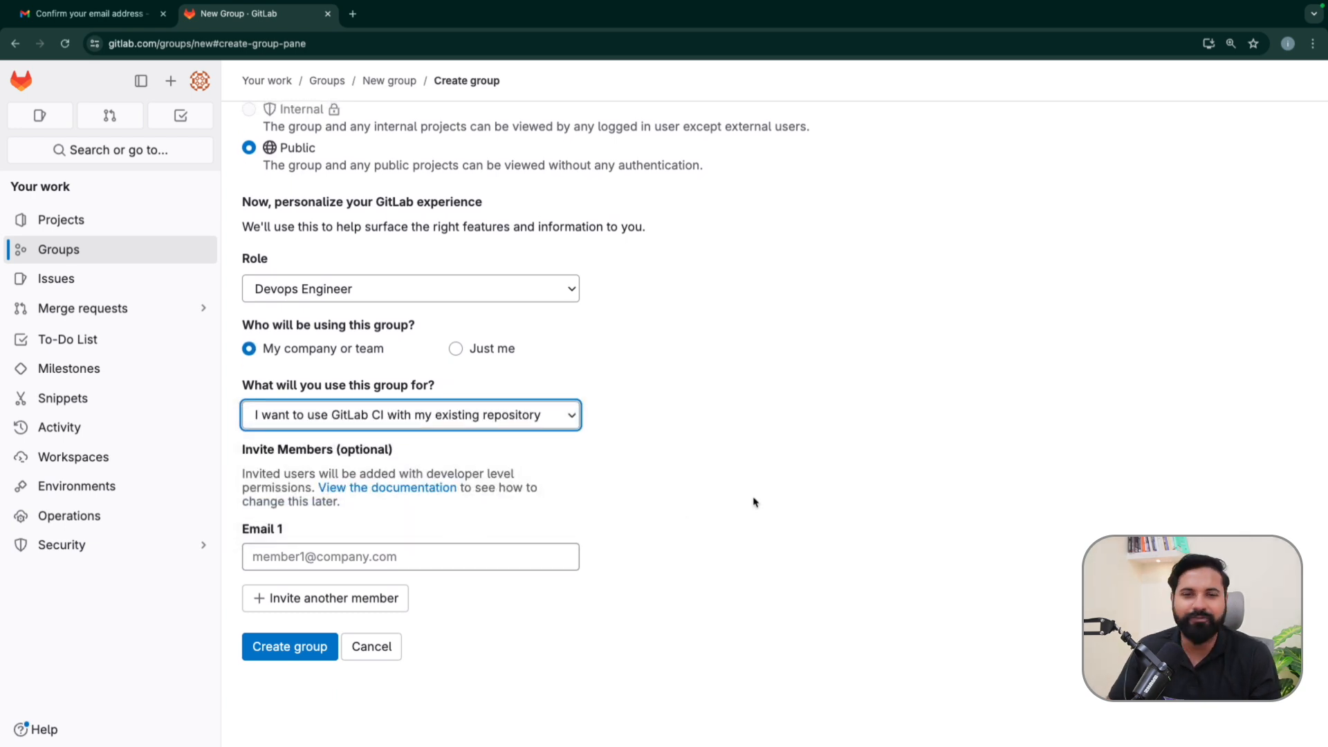
# - Create the TWSNotes group, then start a new project in it via Import project
pyautogui.click(325, 646)
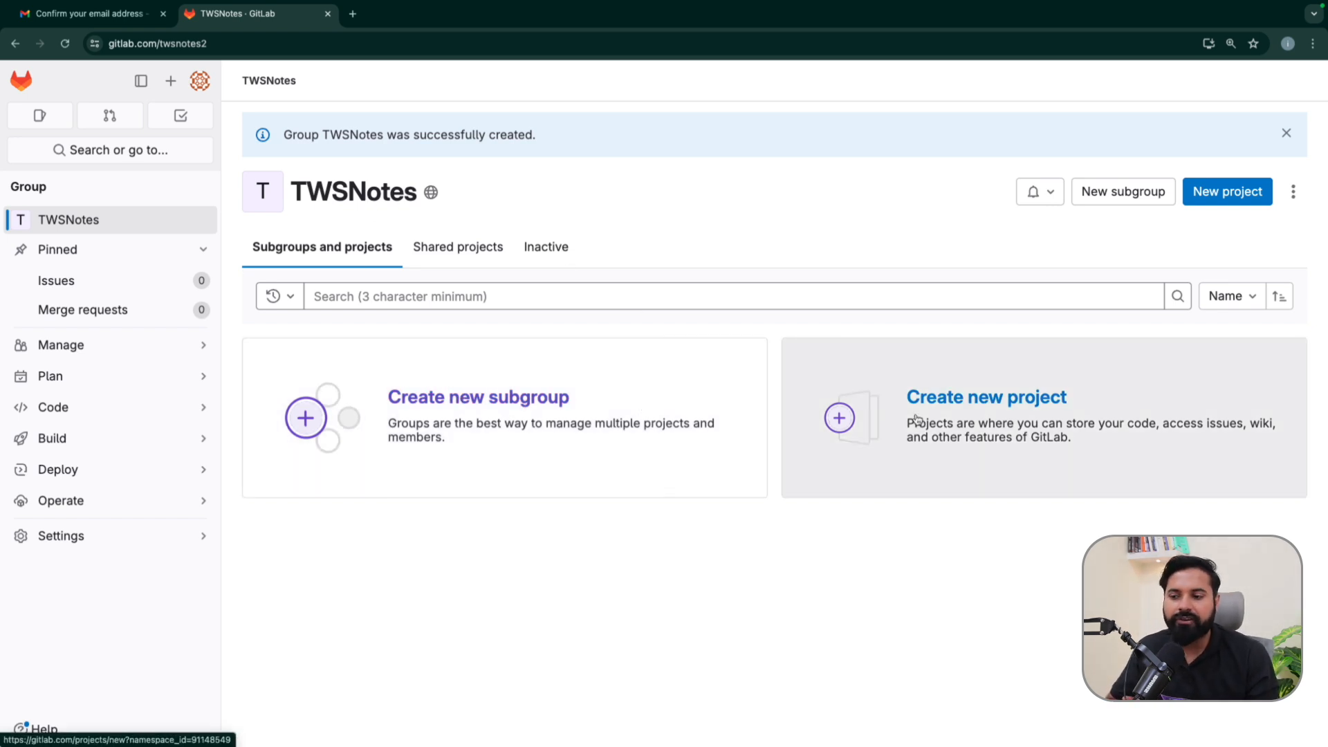
pyautogui.click(953, 400)
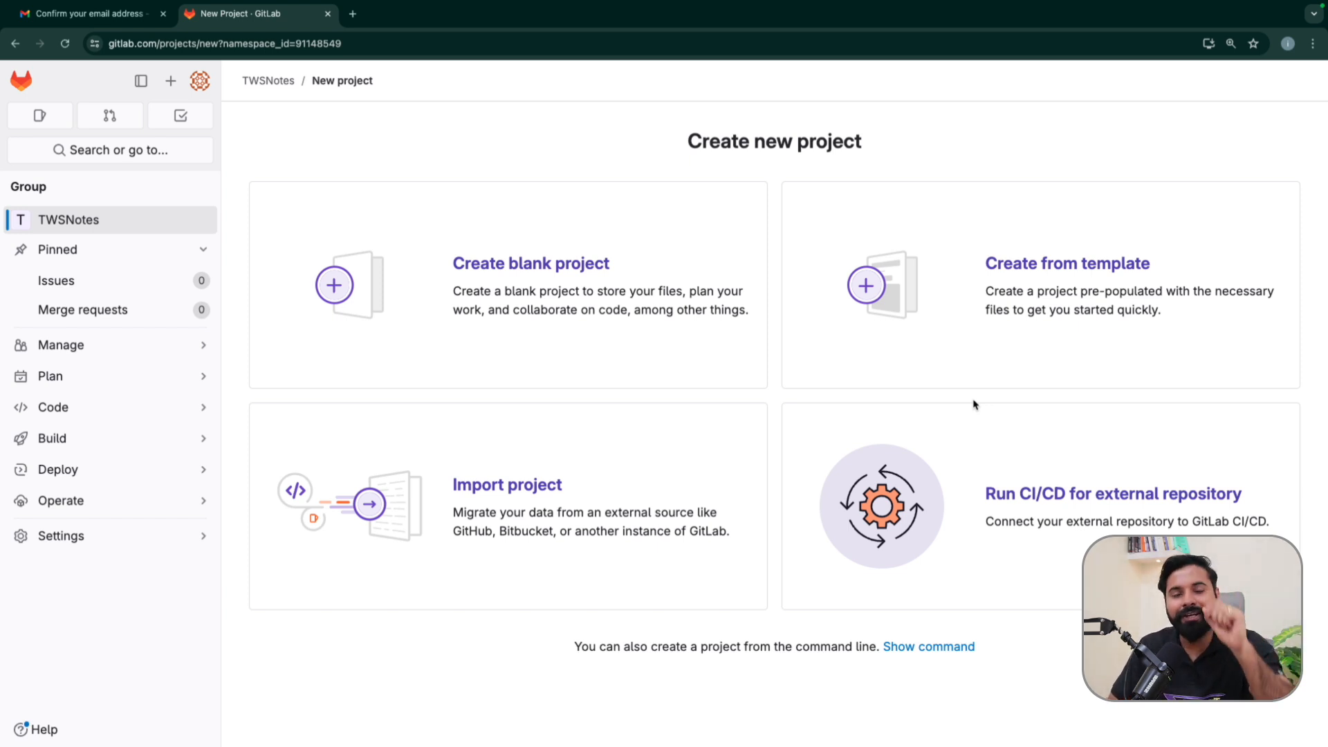
pyautogui.click(504, 487)
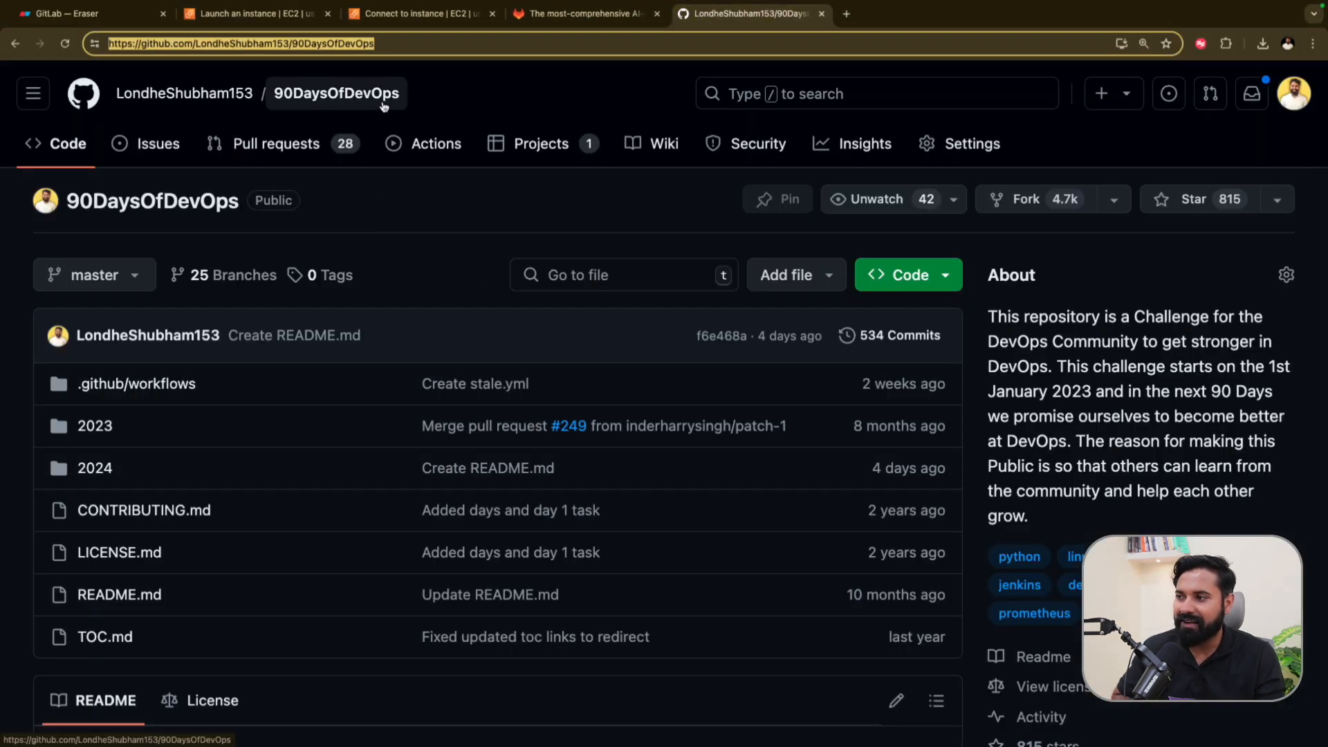
# - Review the GitHub 90DaysOfDevOps repository page and select its URL before returning to GitLab
pyautogui.scroll(-2, 356, 448)
pyautogui.scroll(-5, 356, 448)
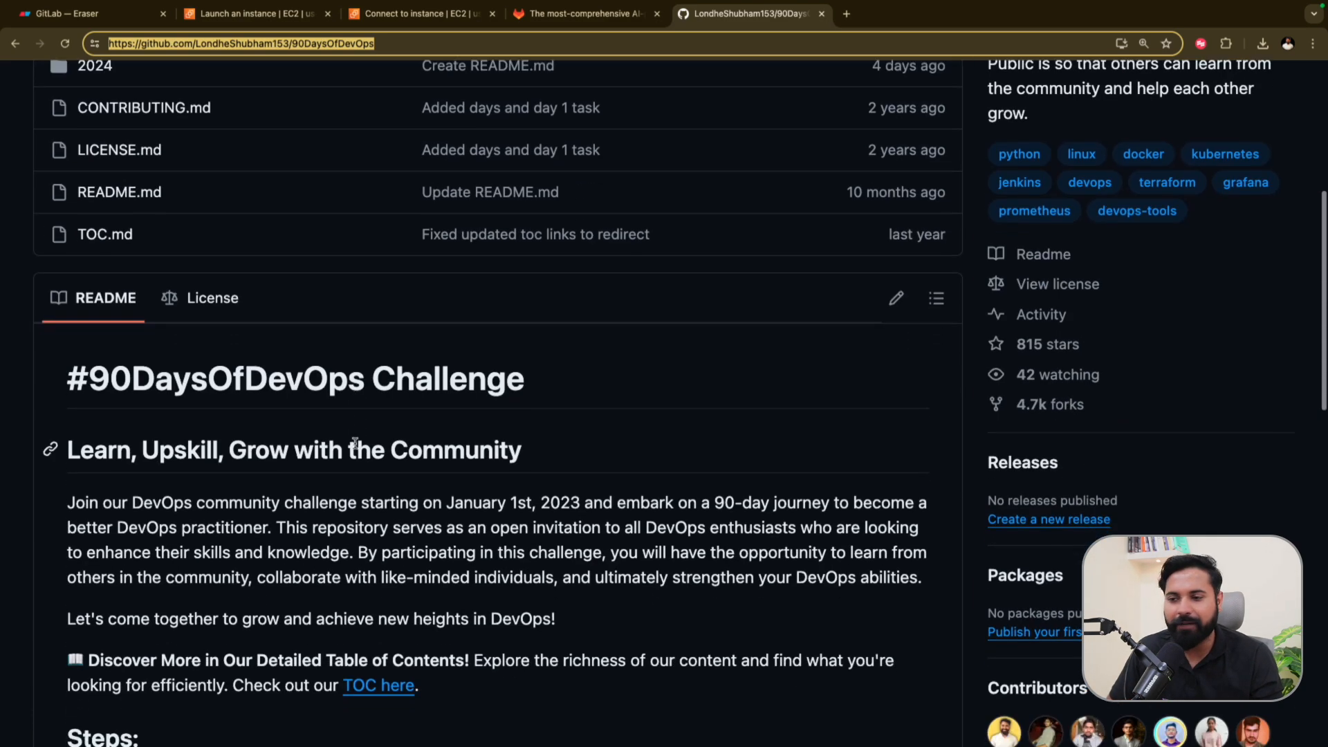
pyautogui.scroll(8, 691, 325)
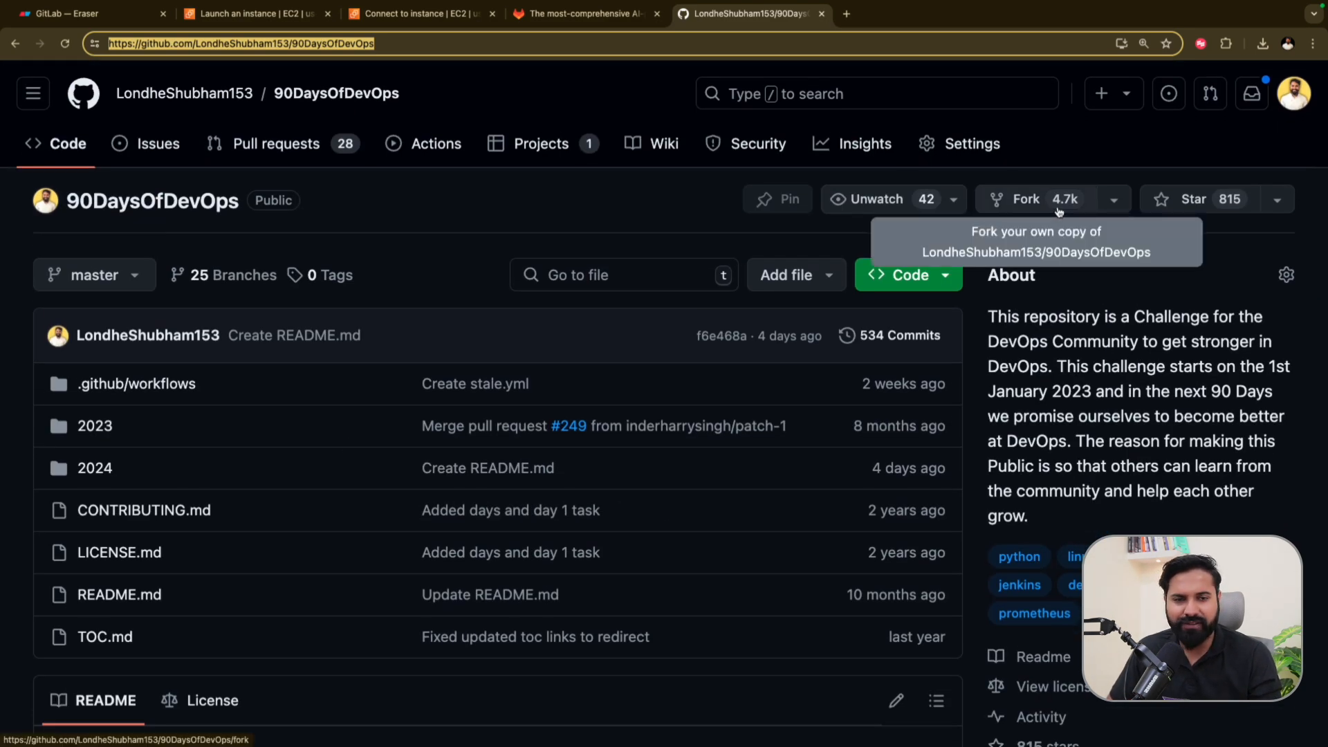
pyautogui.scroll(-4, 276, 506)
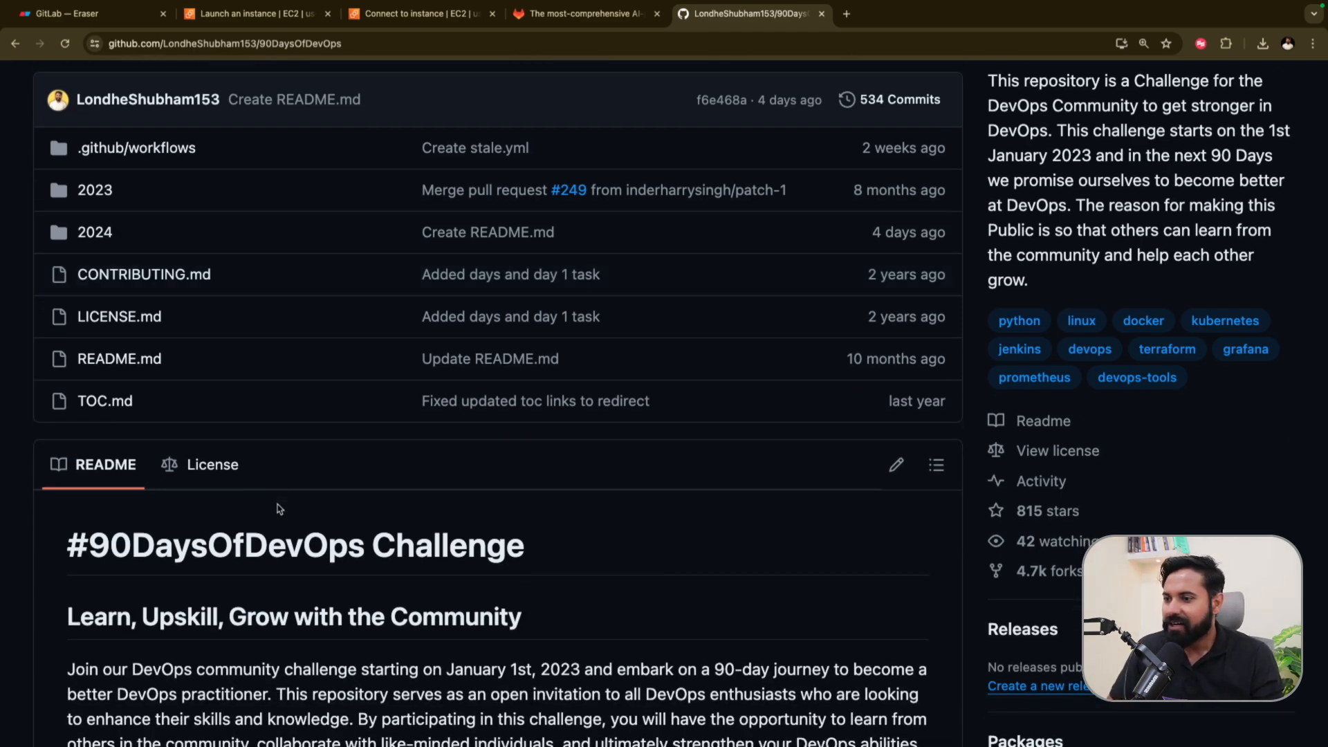
pyautogui.scroll(4, 276, 510)
pyautogui.click(399, 45)
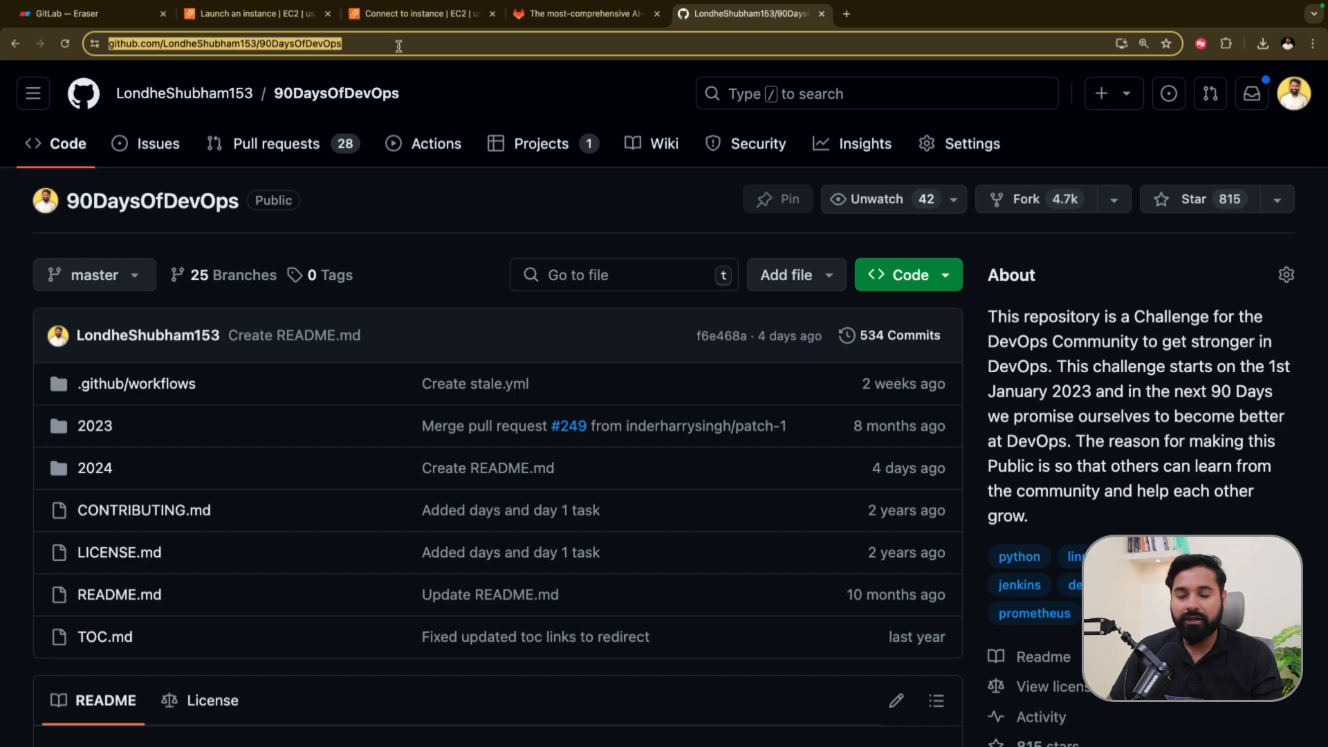
pyautogui.hotkey('ctrl', 'Right')
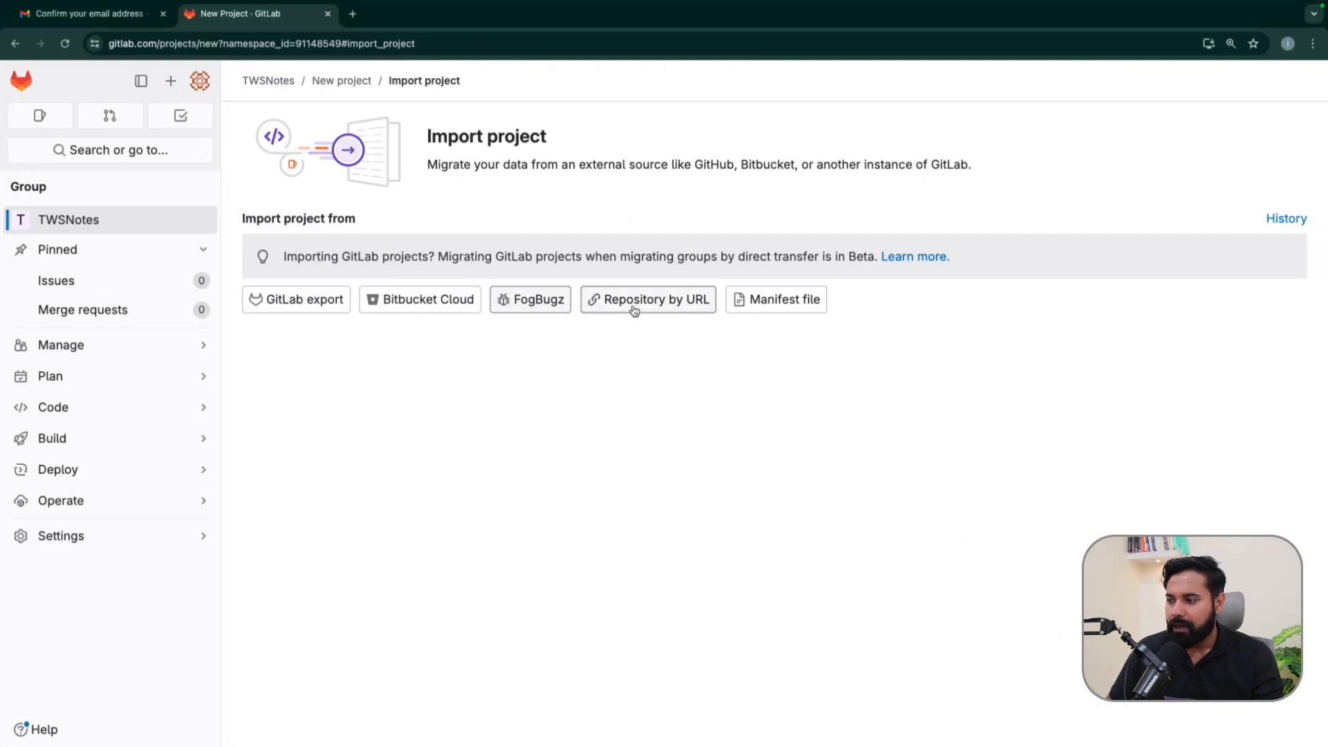
# - Choose Repository by URL and paste GitHub's HTTPS clone URL into the Git repository URL field
pyautogui.click(653, 312)
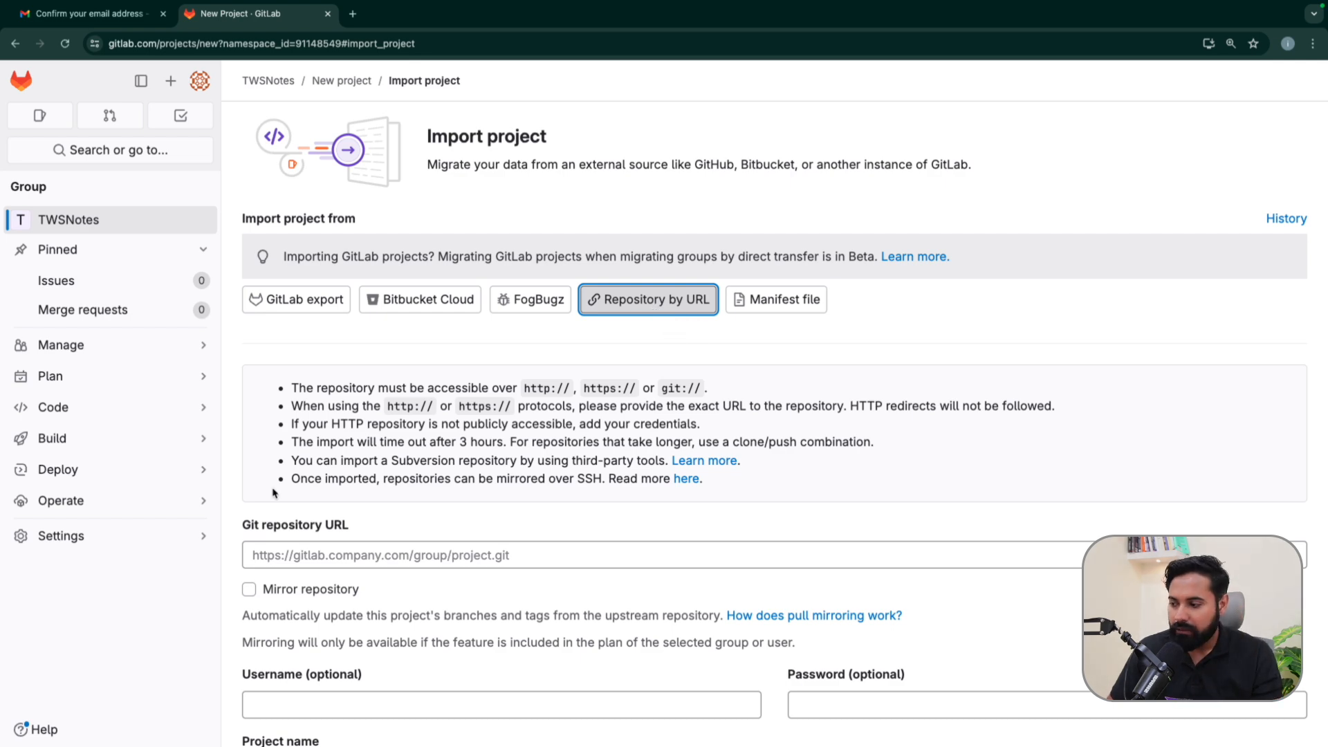
pyautogui.click(511, 557)
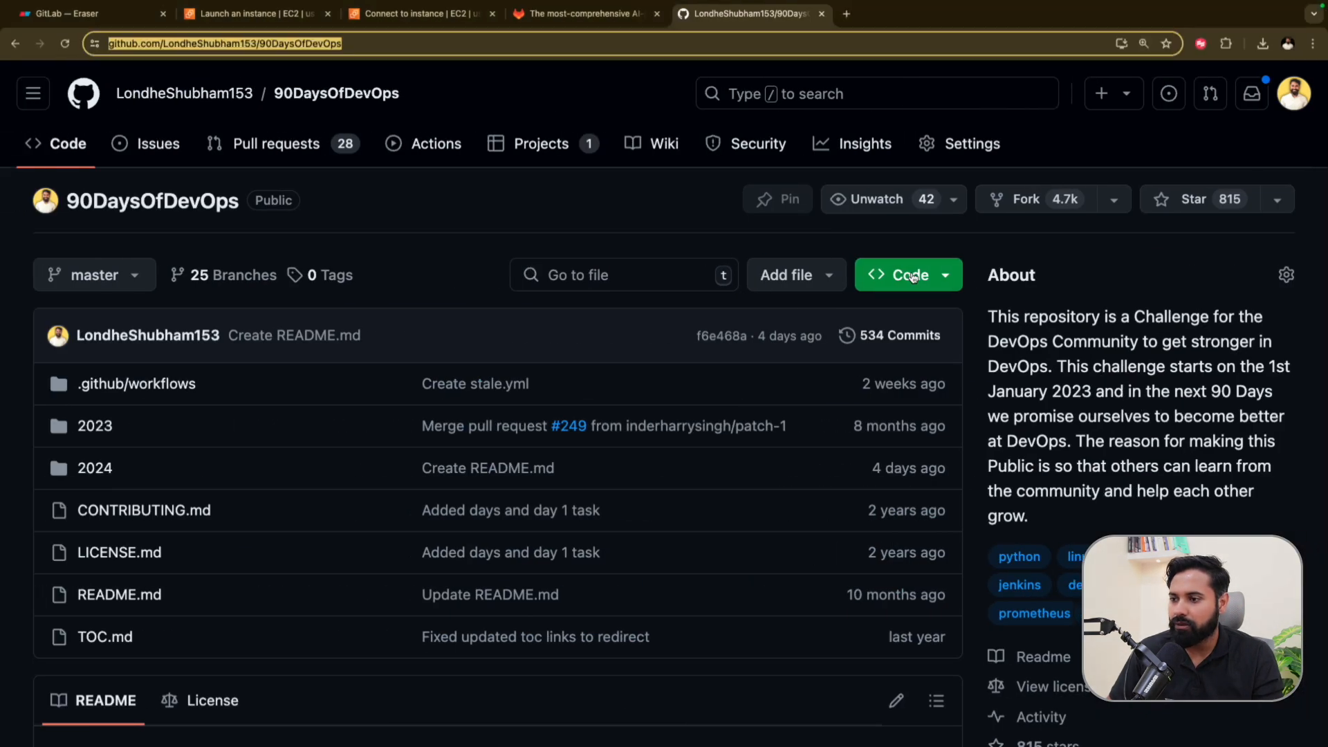
pyautogui.click(912, 276)
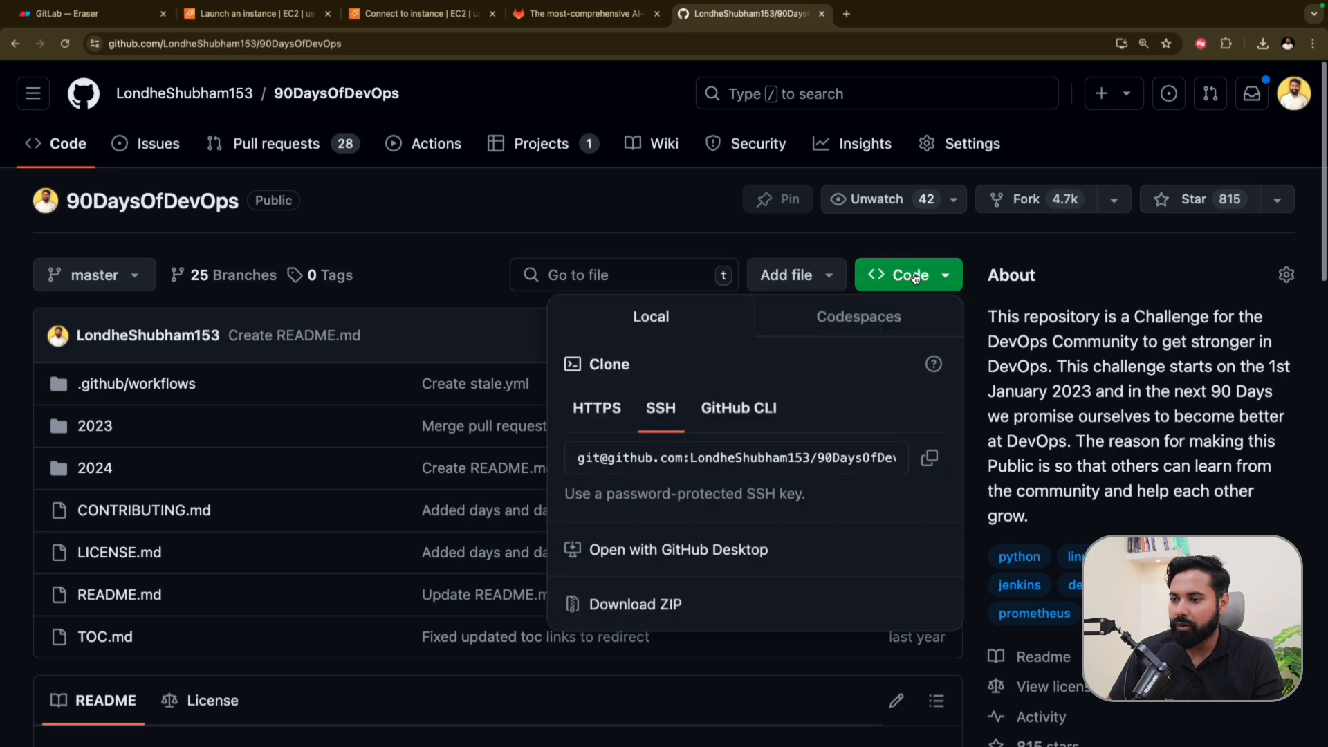
pyautogui.click(601, 409)
pyautogui.click(920, 467)
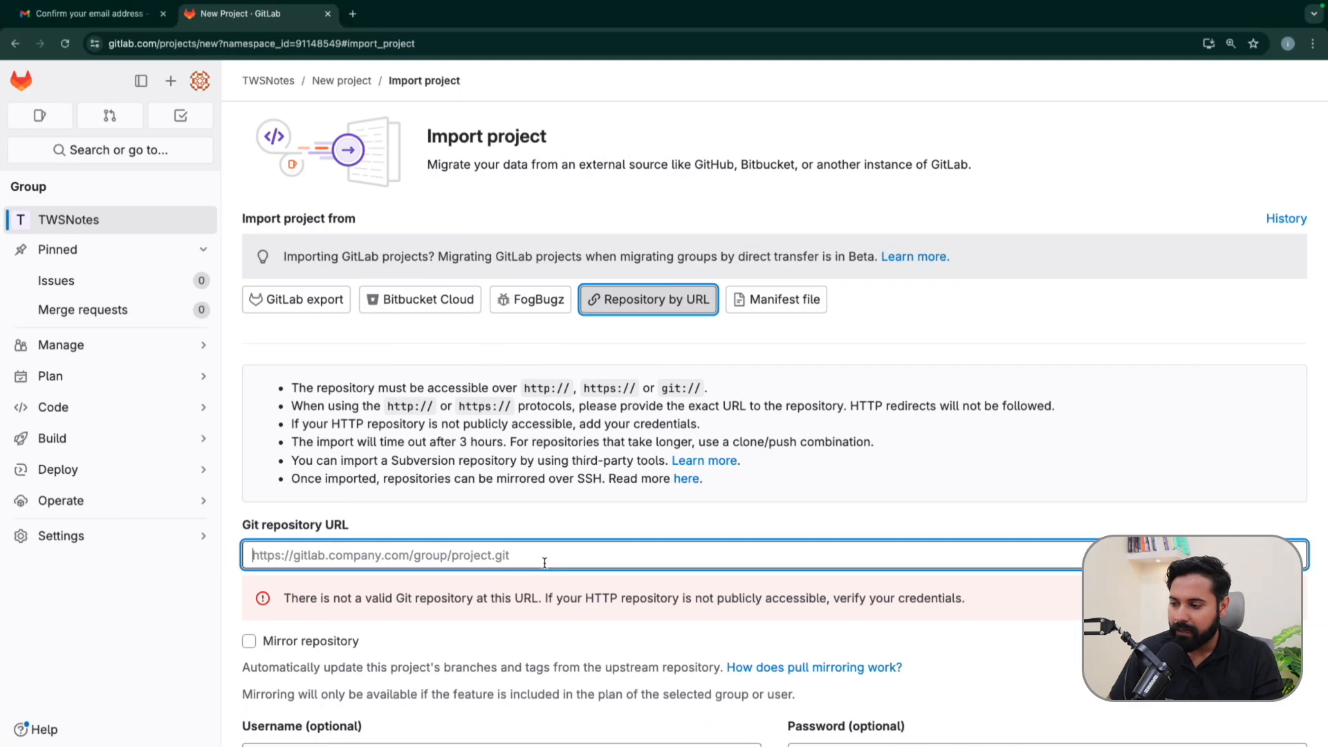
pyautogui.hotkey('ctrl', 'v')
pyautogui.hotkey('shift', 'Left')
pyautogui.hotkey('shift', 'Left')
pyautogui.hotkey('shift', 'Left')
pyautogui.hotkey('shift', 'Left')
pyautogui.hotkey('shift', 'Left')
pyautogui.hotkey('shift', 'Left')
pyautogui.hotkey('shift', 'Left')
pyautogui.hotkey('shift', 'Left')
pyautogui.hotkey('shift', 'Left')
pyautogui.hotkey('shift', 'Left')
pyautogui.hotkey('shift', 'Left')
pyautogui.hotkey('shift', 'Left')
pyautogui.hotkey('shift', 'Left')
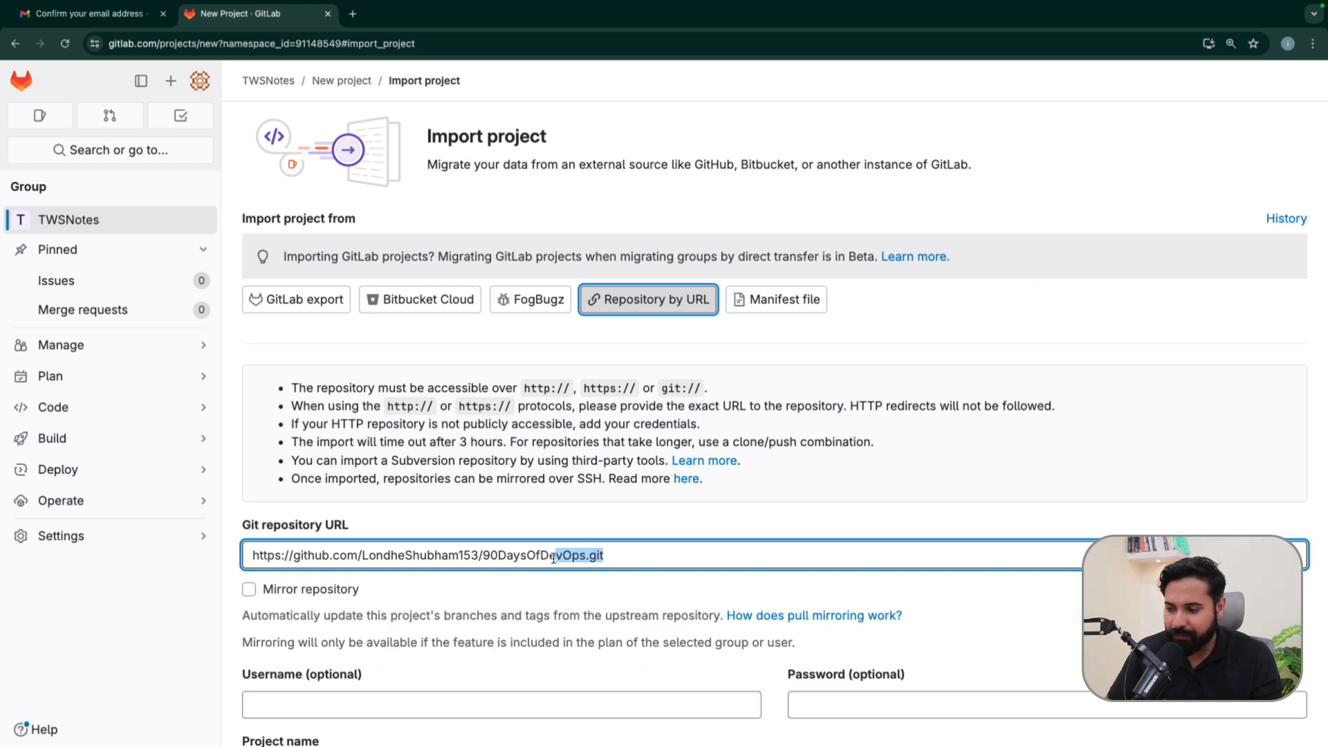
# - Set the project visibility to Public and create the project to start the import
pyautogui.scroll(-4, 725, 545)
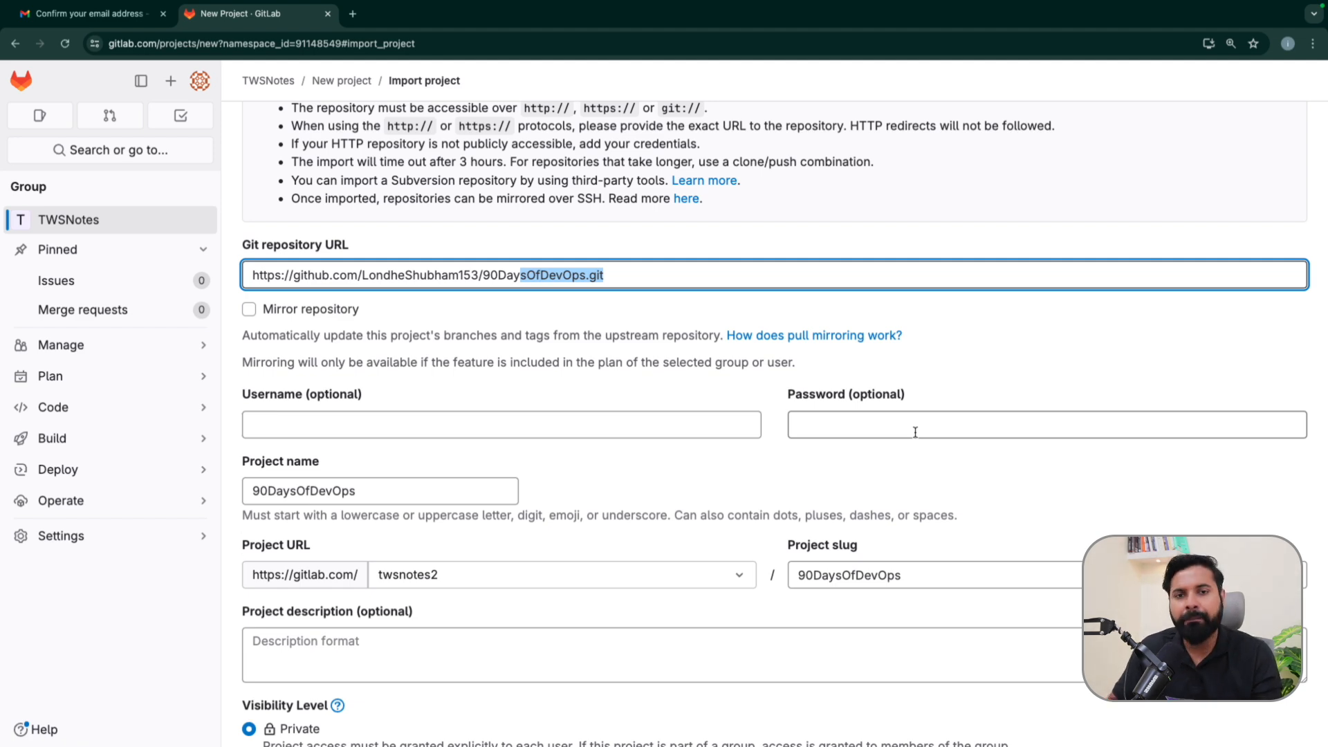
pyautogui.scroll(-3, 915, 431)
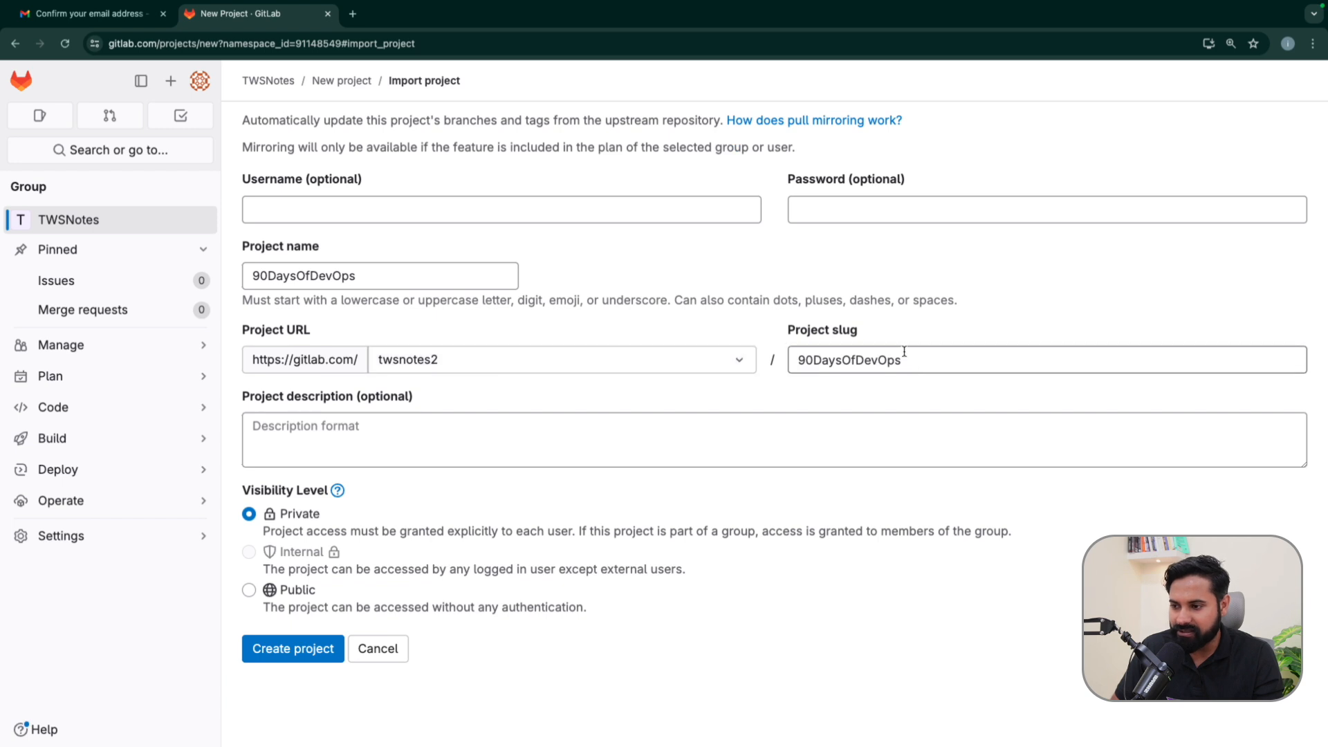
pyautogui.scroll(-1, 489, 387)
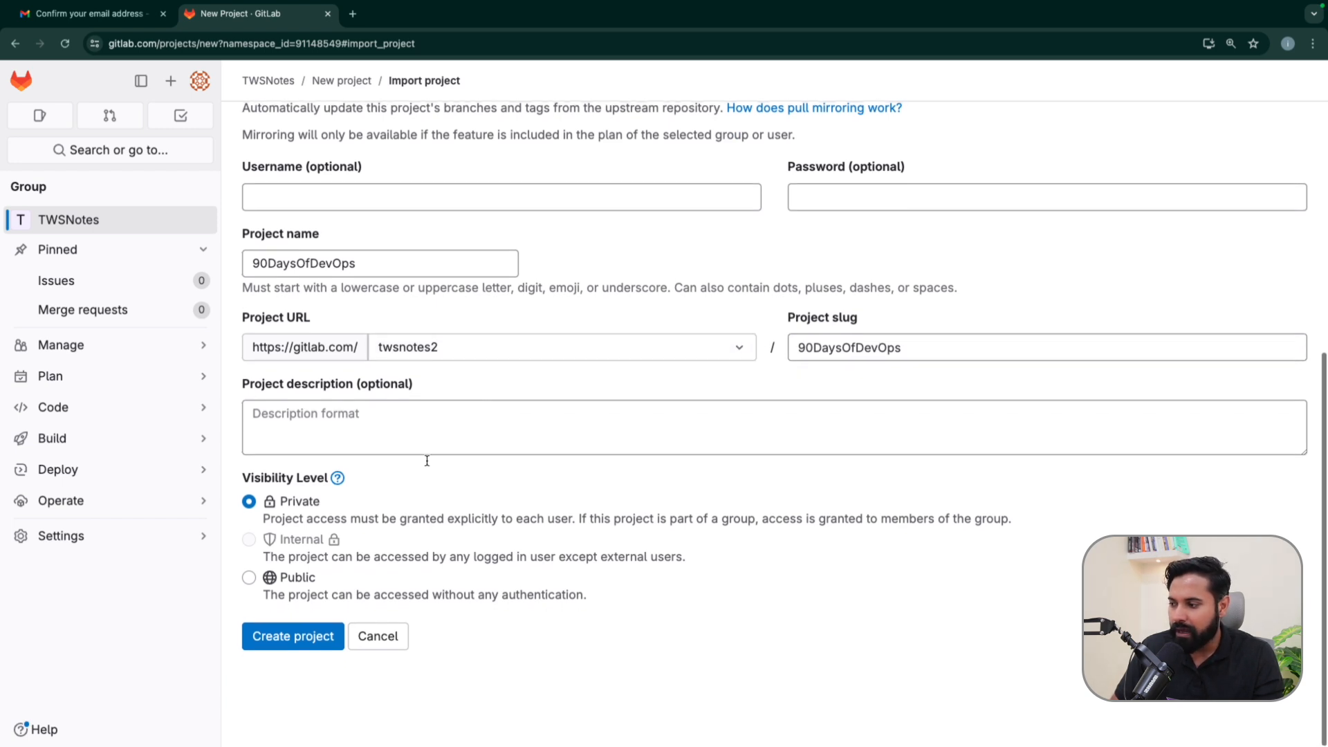
pyautogui.click(250, 579)
pyautogui.click(309, 636)
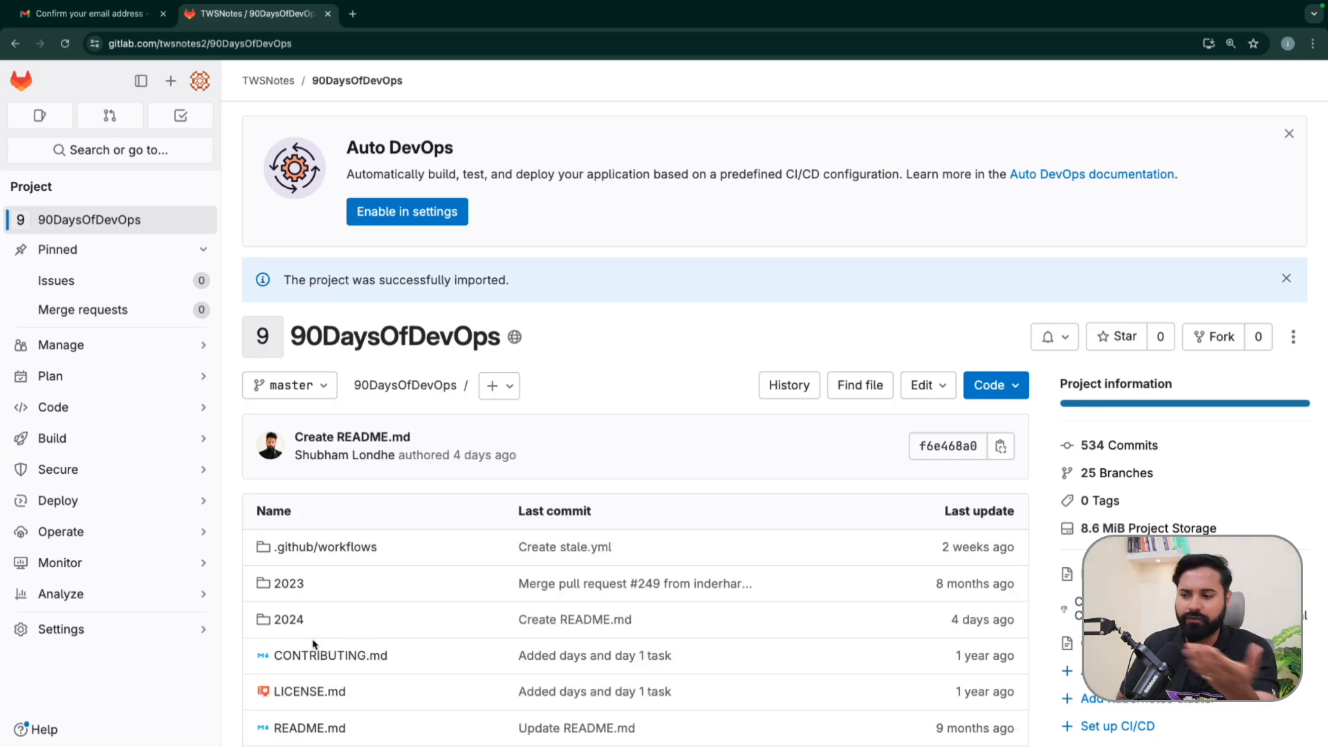
# - Scroll the imported 90DaysOfDevOps page and highlight its successful import message
pyautogui.scroll(-6, 513, 470)
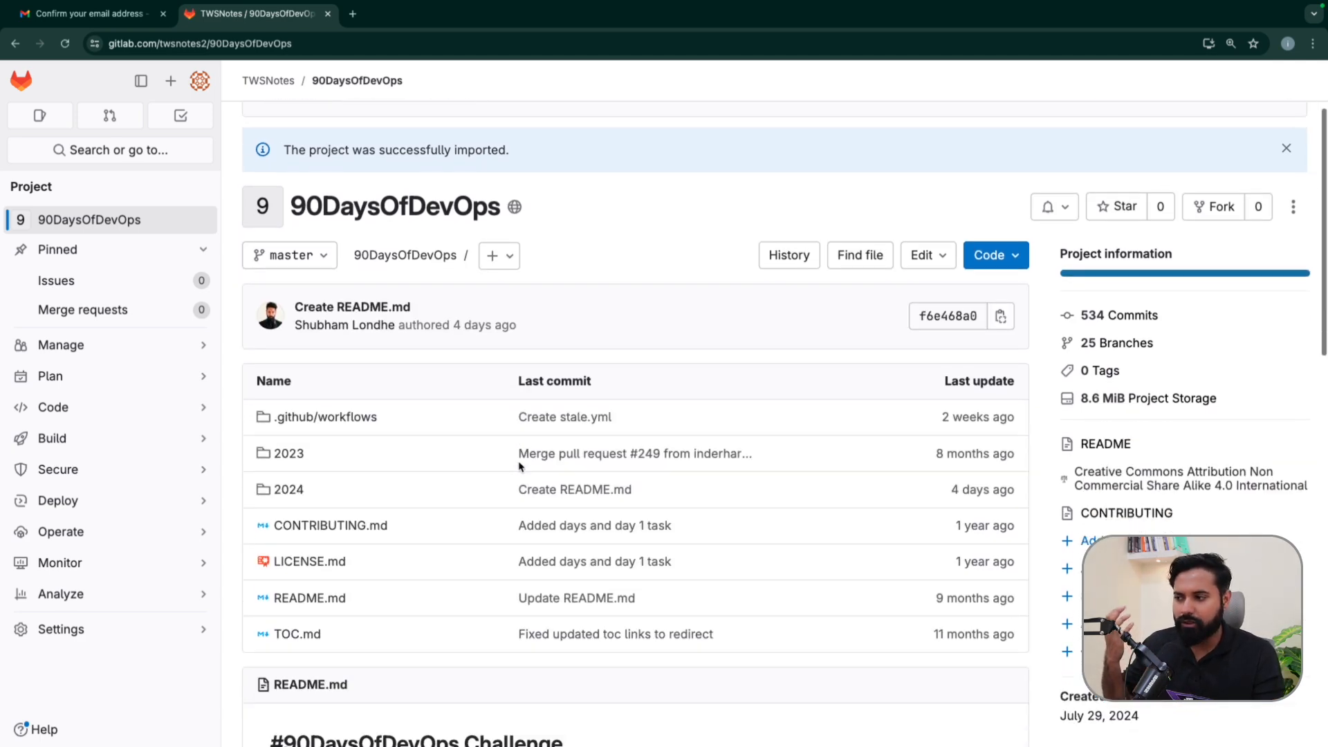
pyautogui.scroll(-15, 520, 467)
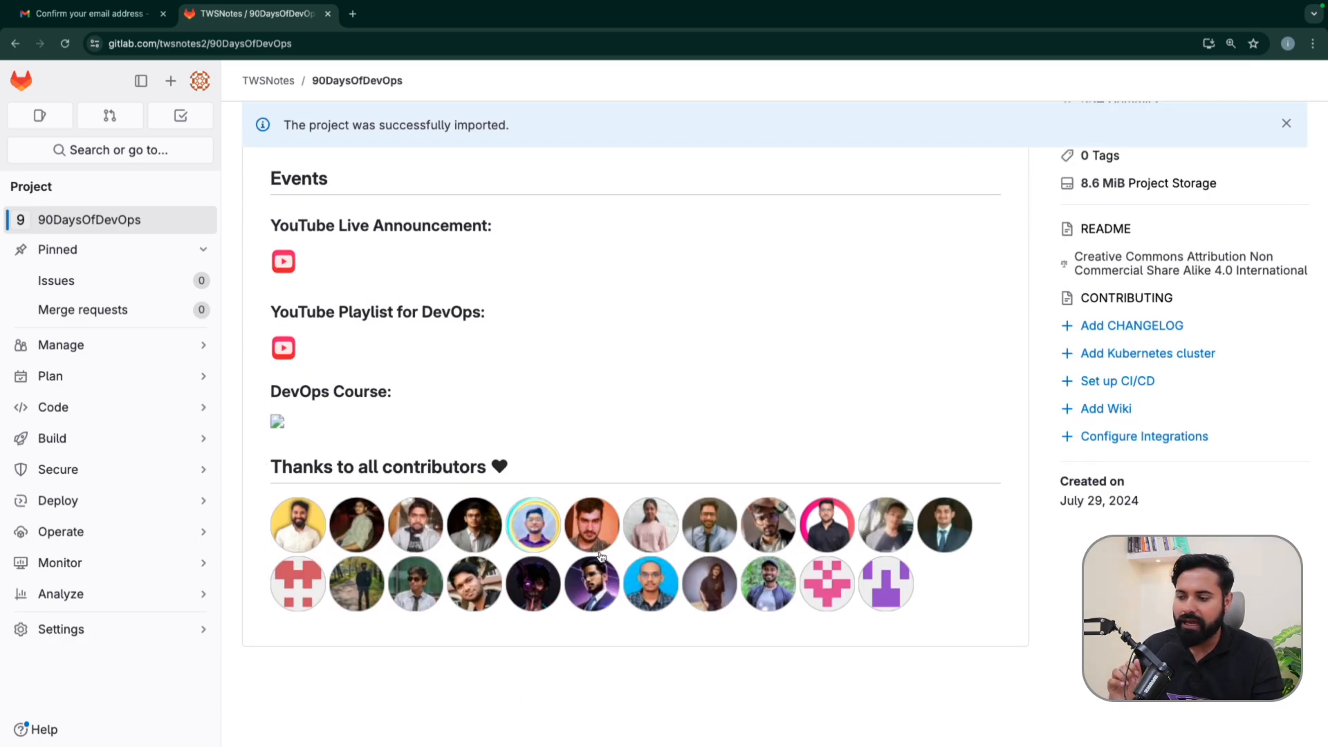
pyautogui.scroll(20, 857, 565)
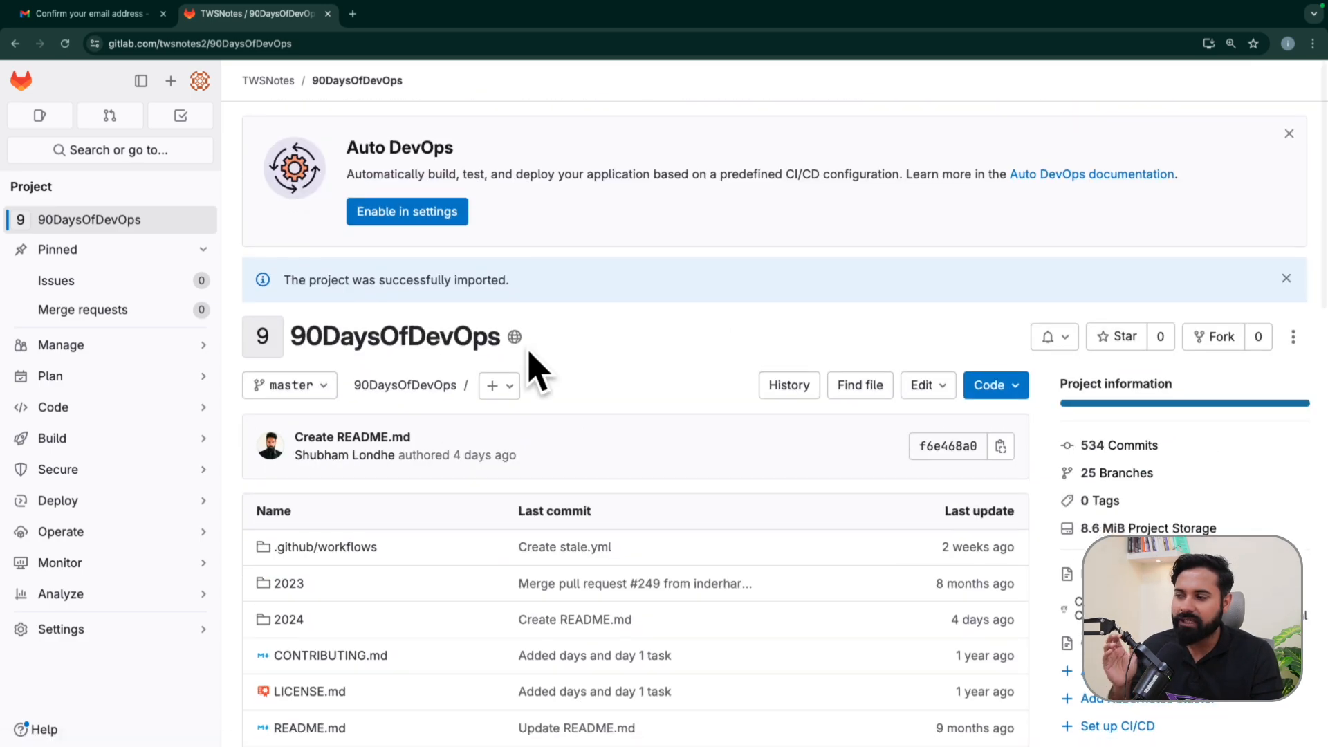
pyautogui.moveTo(384, 280); pyautogui.dragTo(496, 278)
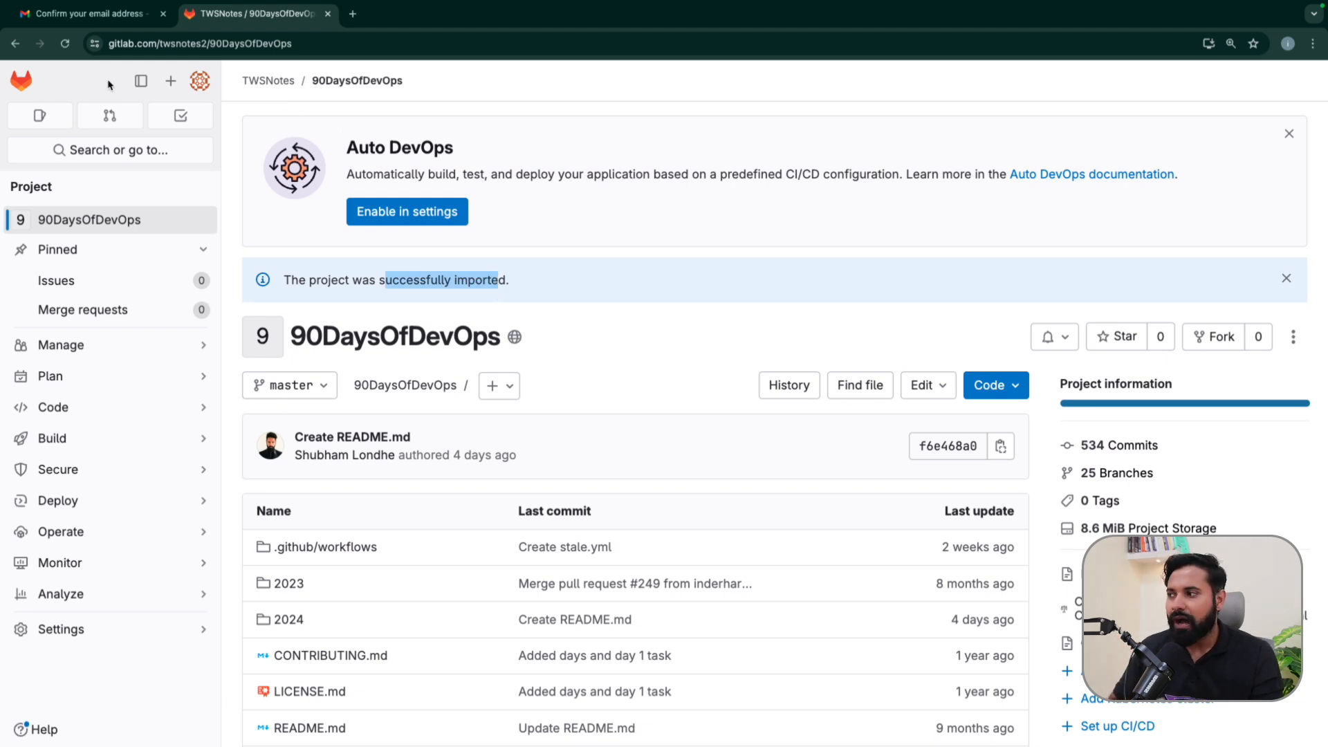
# - Check the Projects list, open DemoCICD, then go back to the Eraser whiteboard
pyautogui.click(21, 80)
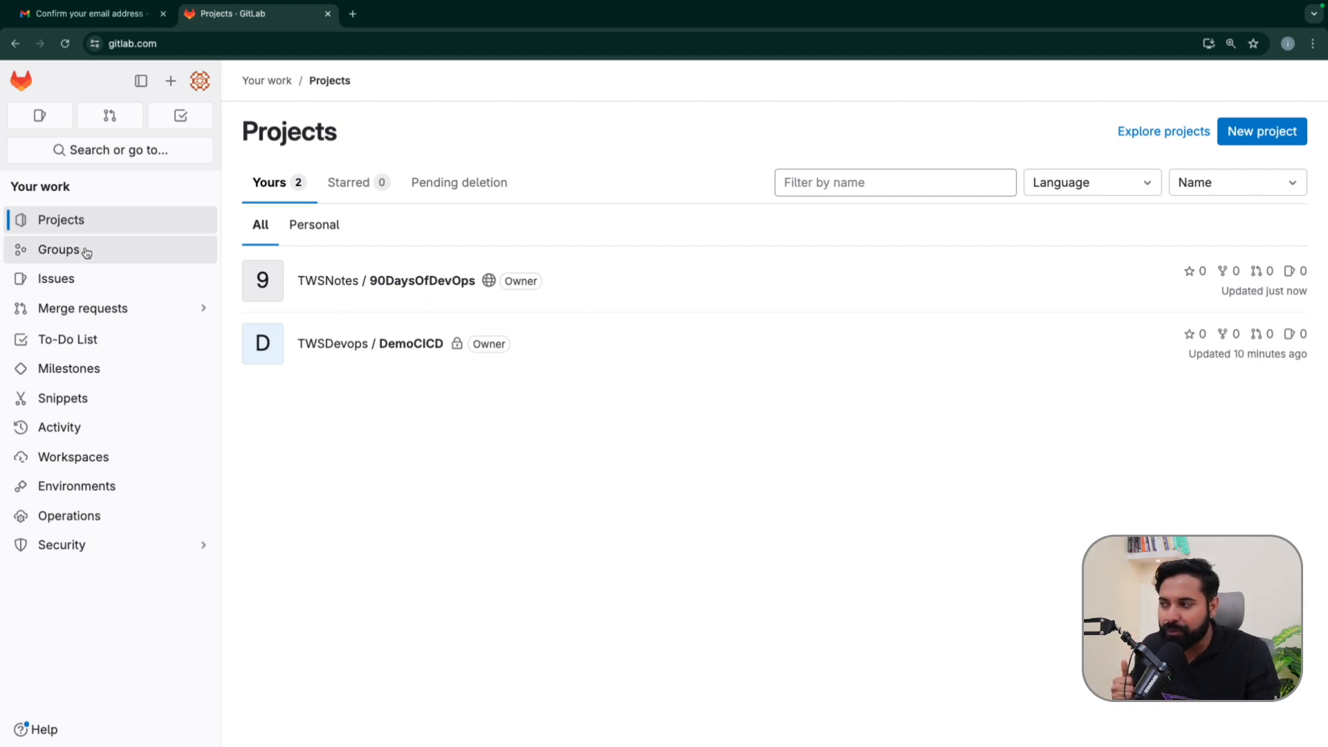
pyautogui.click(415, 349)
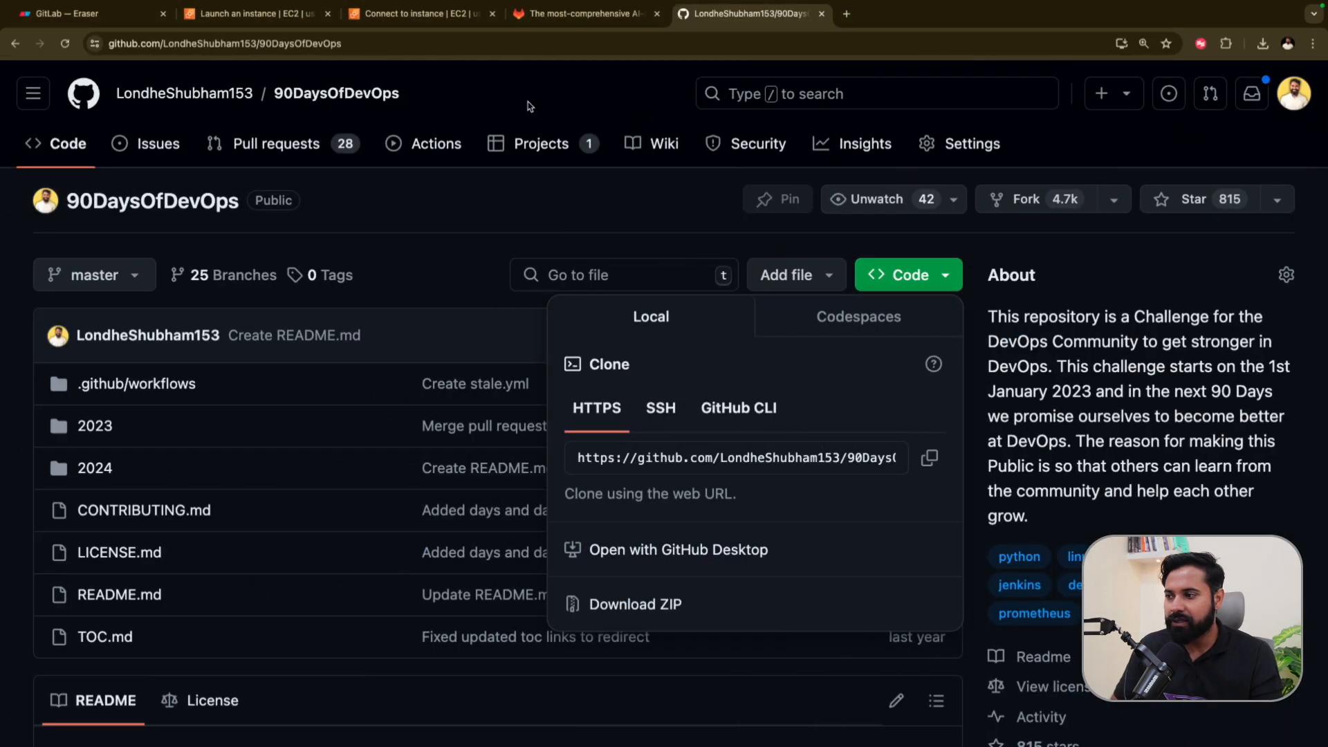
pyautogui.click(90, 13)
# - Zoom the Eraser canvas to fit the whole whiteboard in view
pyautogui.hscroll(-10, 572, 327)
pyautogui.scroll(-7, 572, 328)
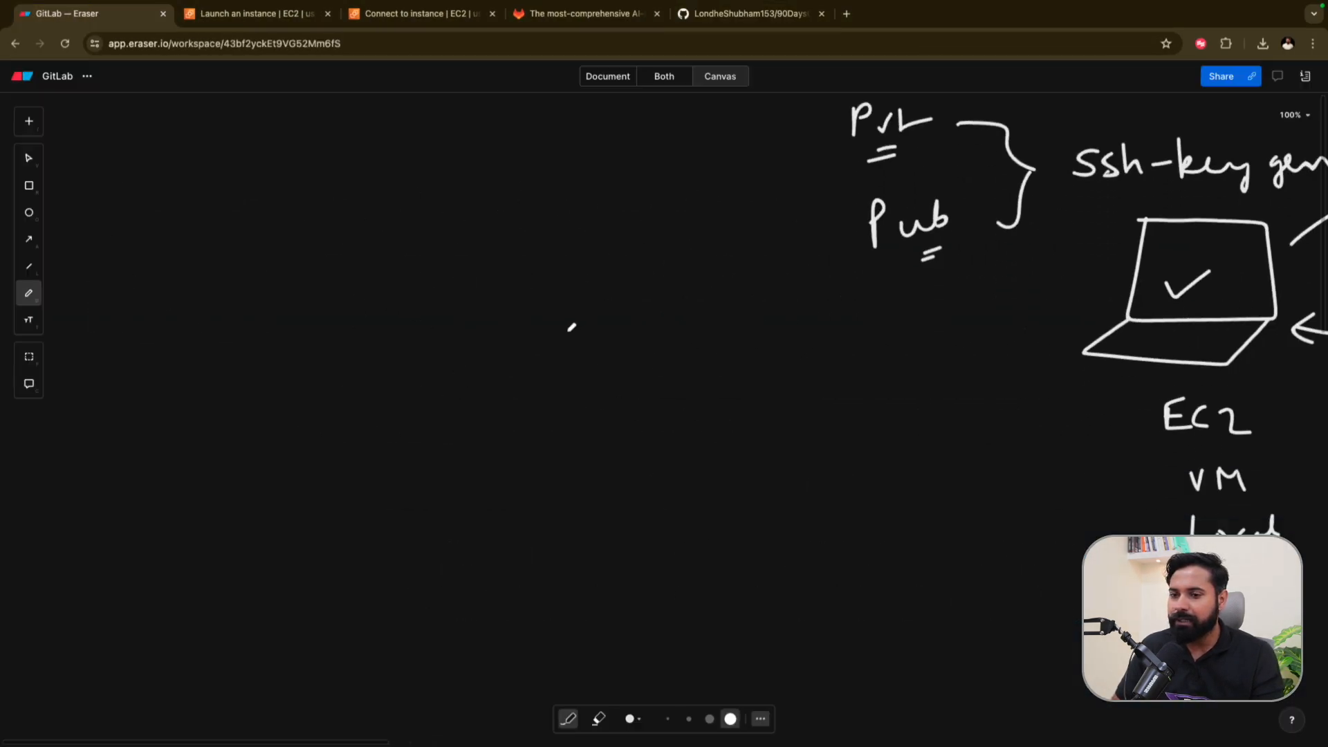
pyautogui.hscroll(15, 571, 327)
pyautogui.scroll(4, 569, 326)
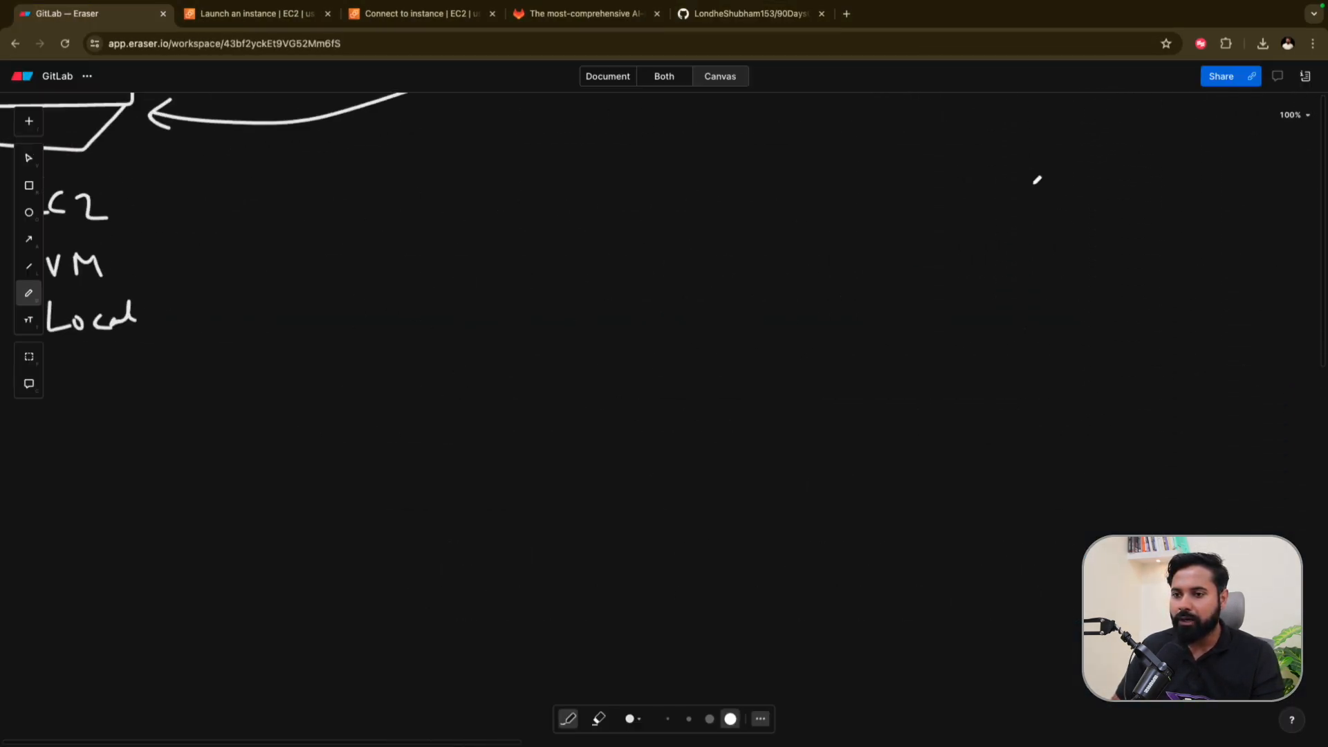
pyautogui.click(1306, 119)
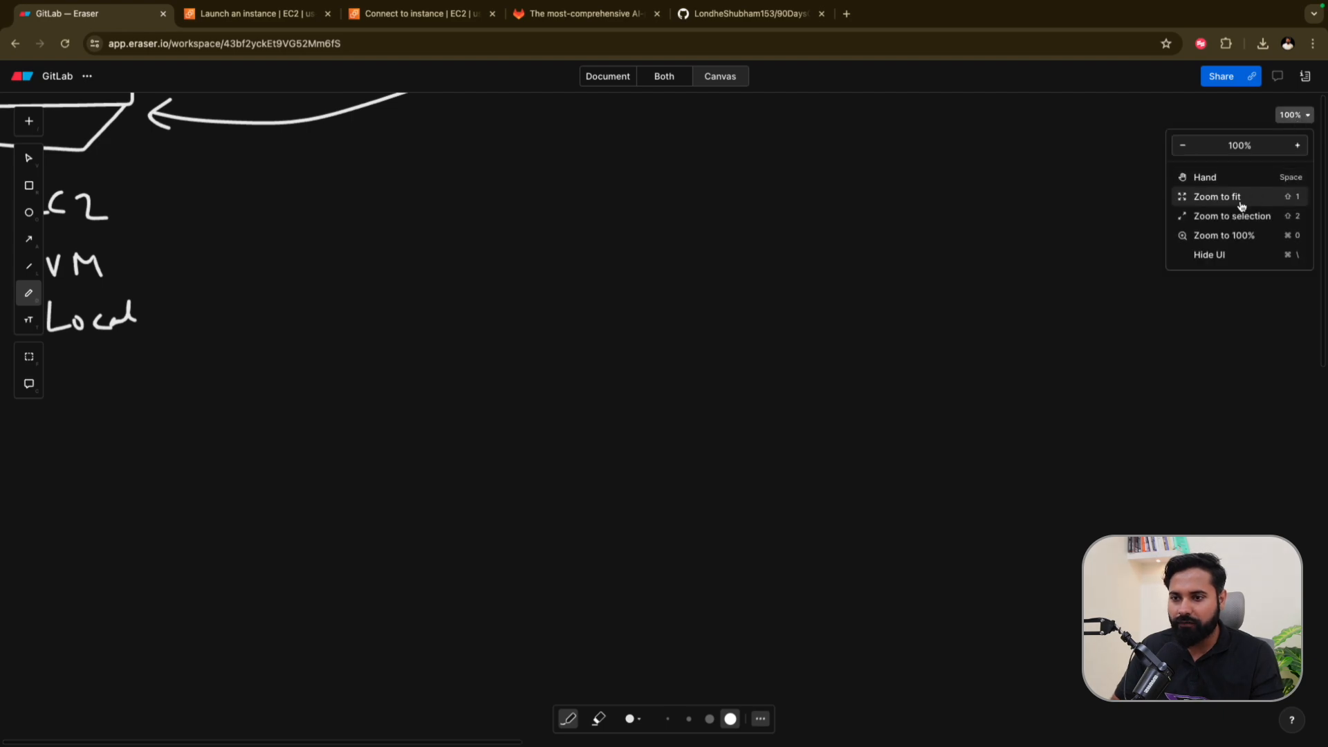
pyautogui.click(1209, 202)
# - Pan and zoom onto the GitLab bullet list beside the CI/CD and infinity sketches
pyautogui.hscroll(-5, 481, 282)
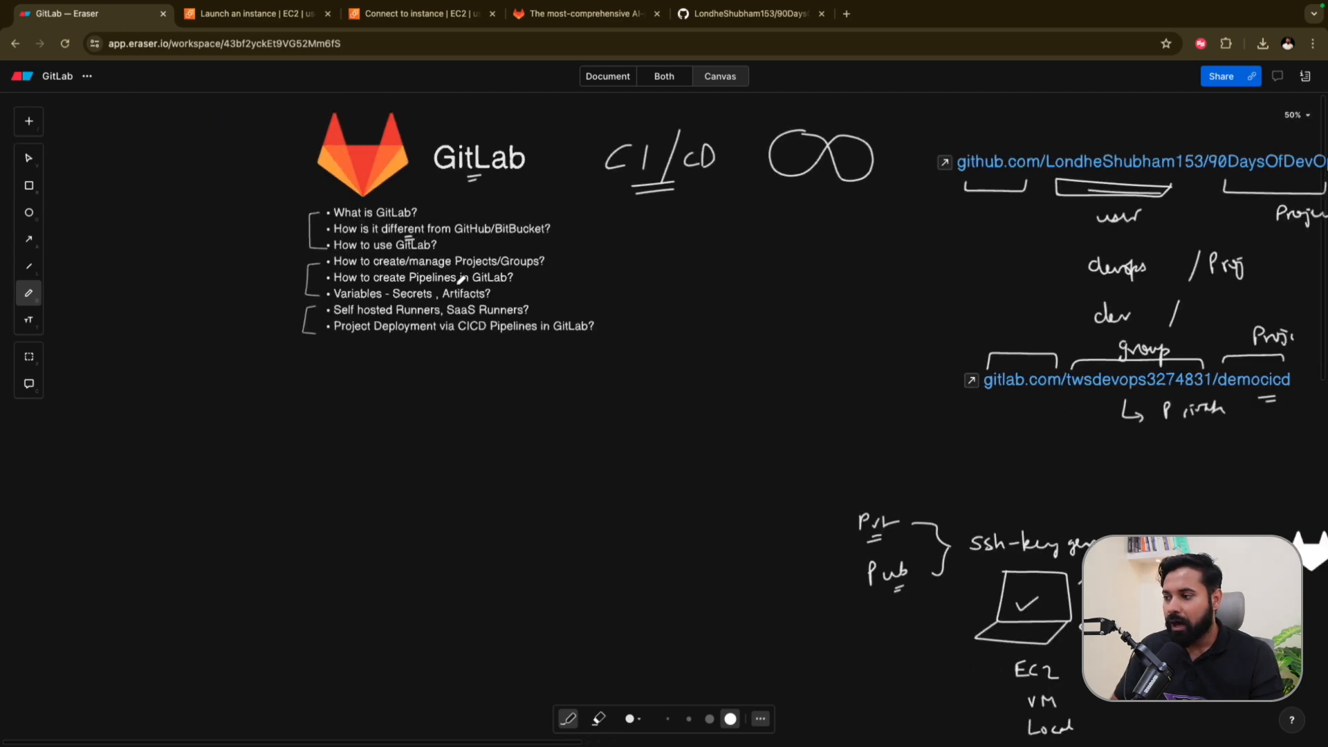
pyautogui.scroll(10, 460, 279)
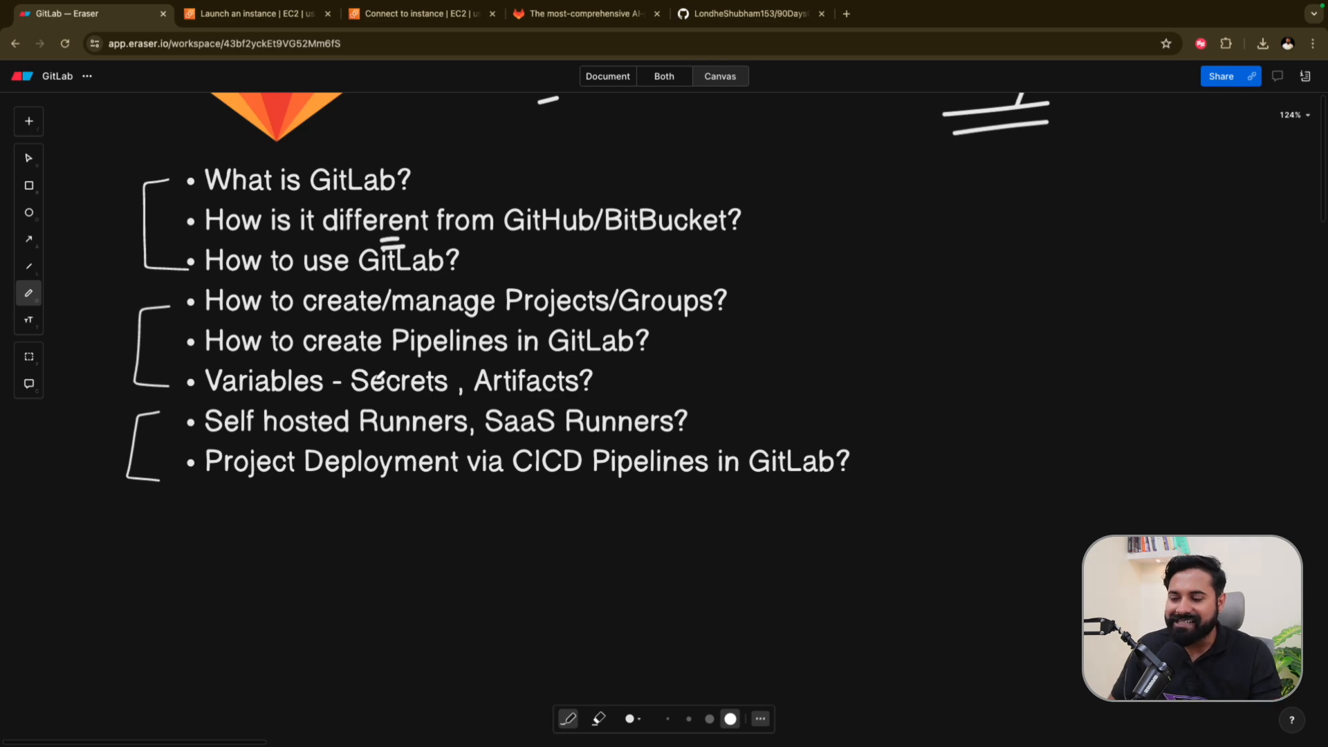
pyautogui.scroll(5, 458, 380)
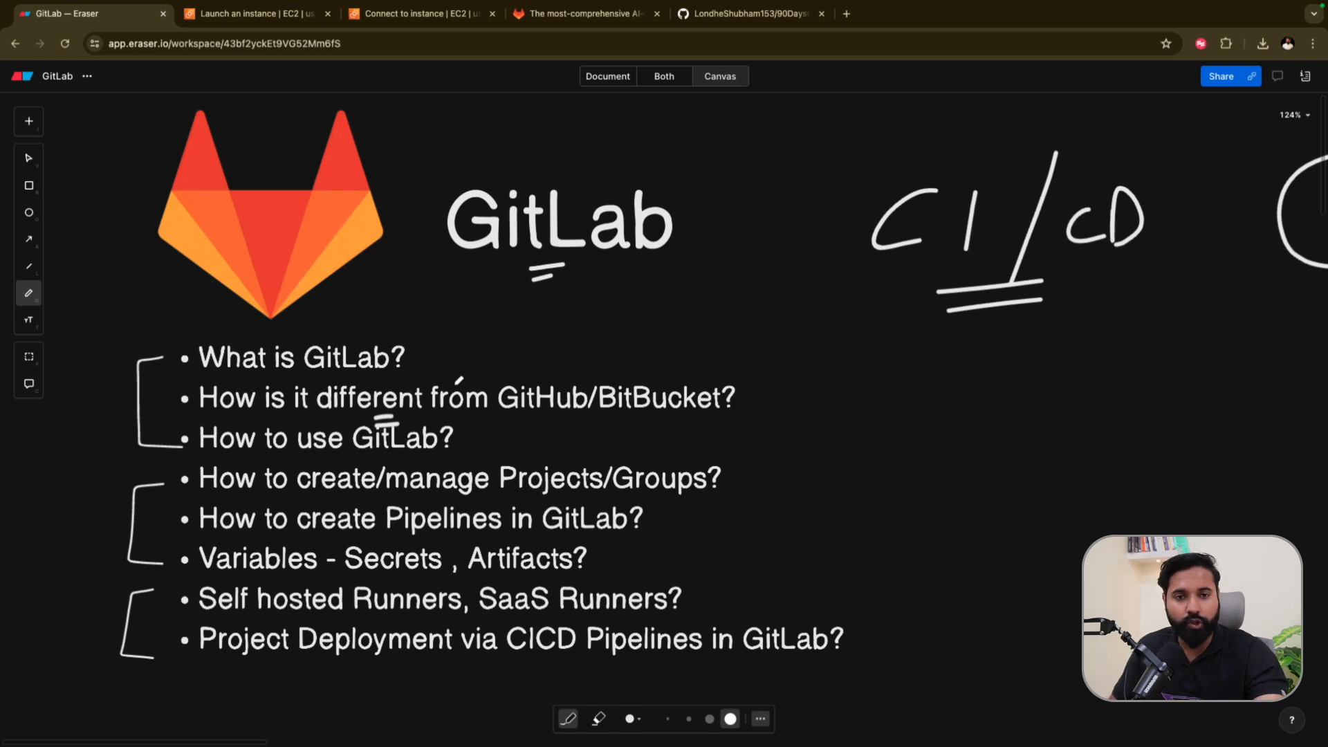
pyautogui.scroll(-5, 458, 383)
pyautogui.hscroll(2, 457, 383)
pyautogui.scroll(3, 457, 382)
pyautogui.hscroll(-2, 458, 380)
pyautogui.scroll(-1, 458, 380)
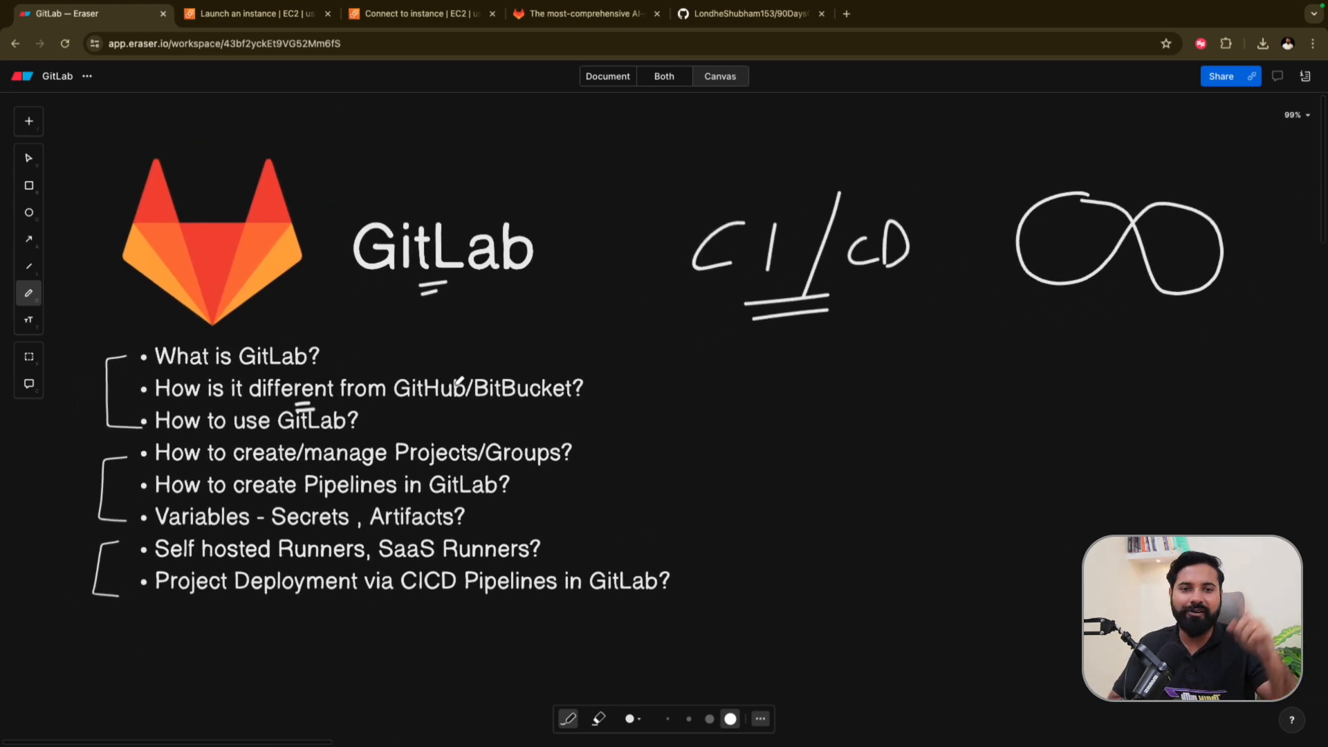